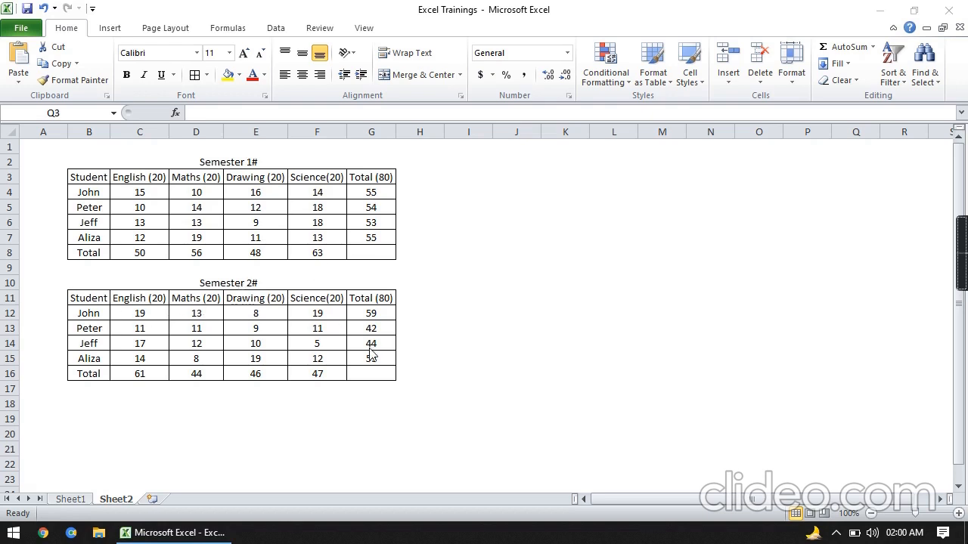
Enter the formula =G12-G4 in cell I12 to subtract the Semester 1 total from the Semester 2 total
click(475, 288)
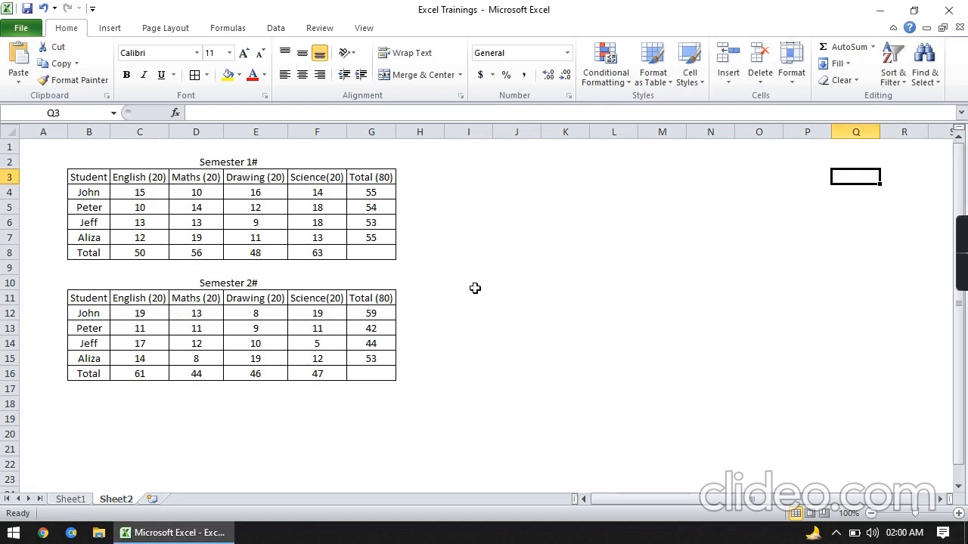
click(465, 308)
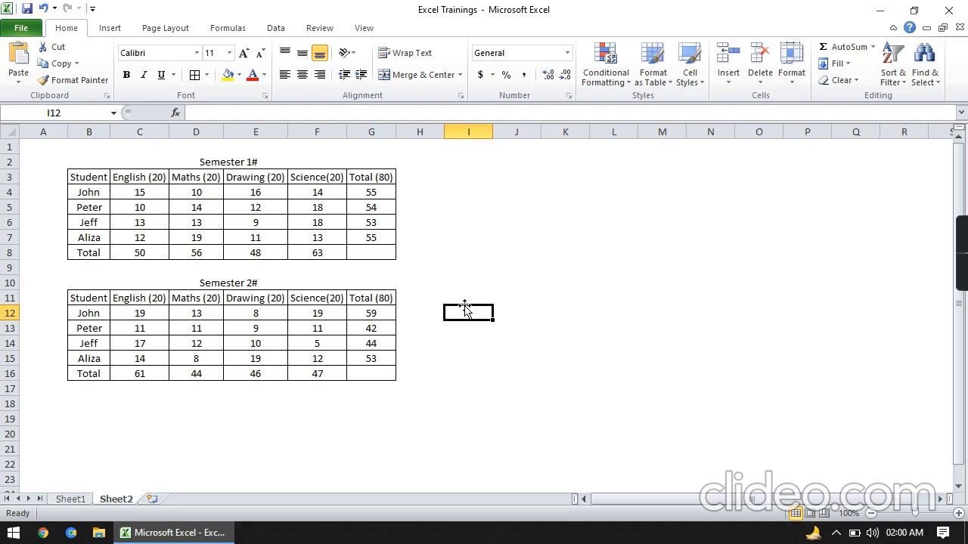
text(=)
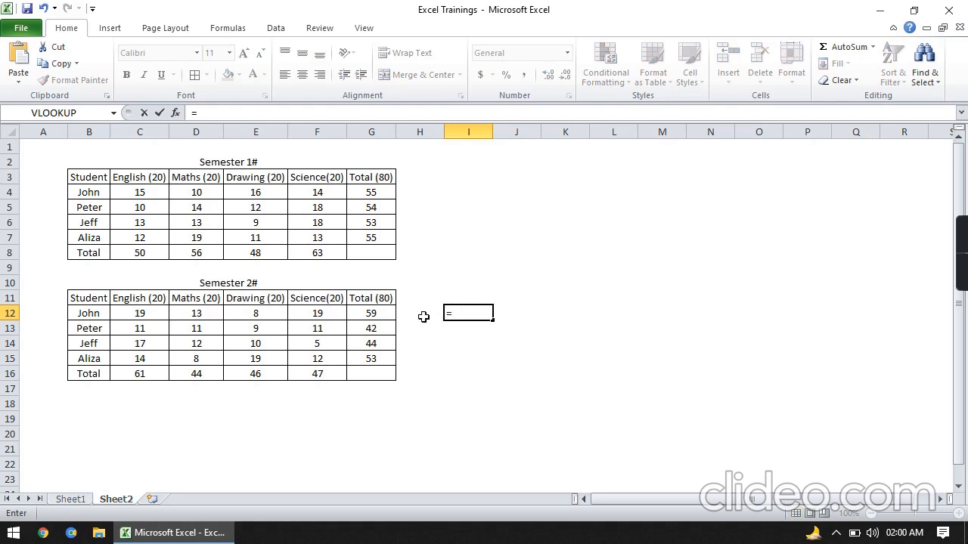
click(383, 313)
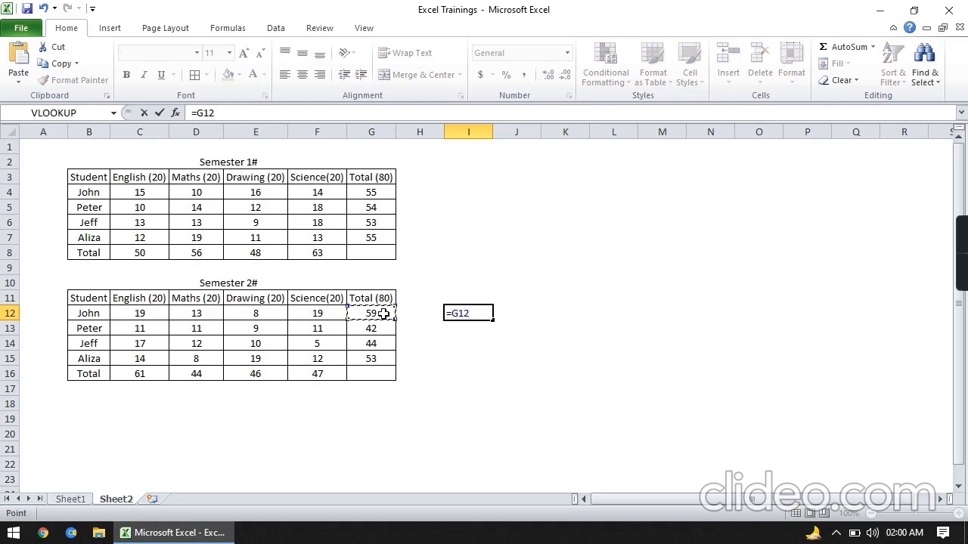
text(_)
key(BackSpace)
text(-)
click(383, 197)
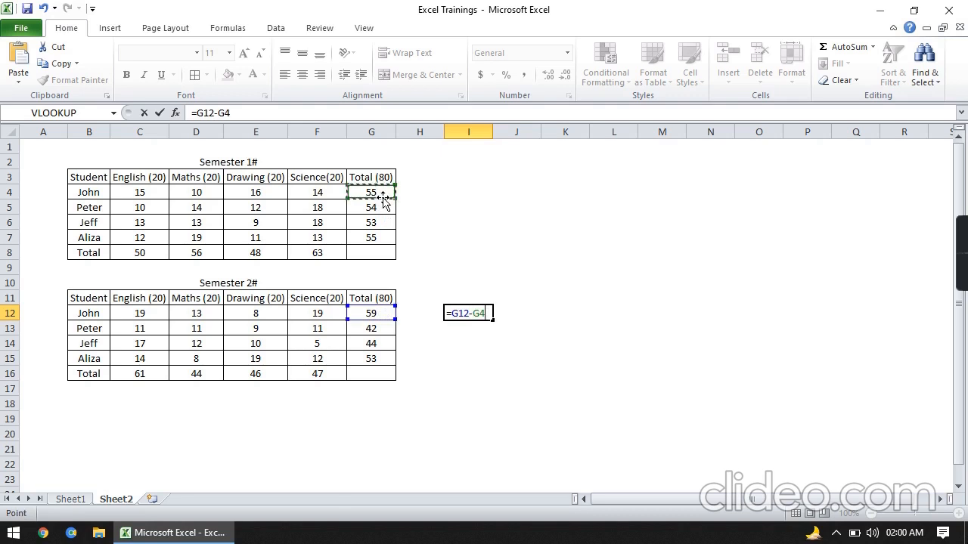
key(Return)
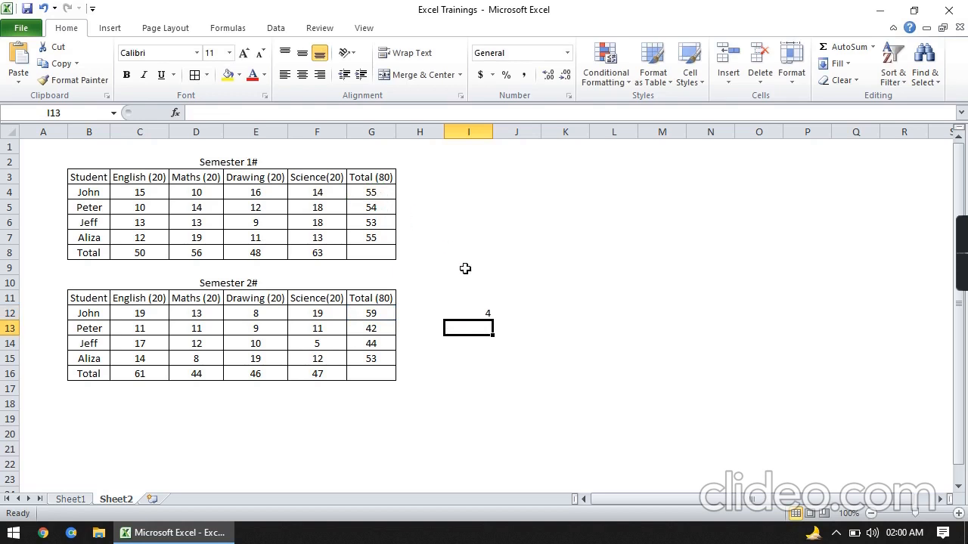
Center the subtraction result in cell I12 horizontally and clear the cell's contents
click(480, 315)
drag(492, 315, 491, 329)
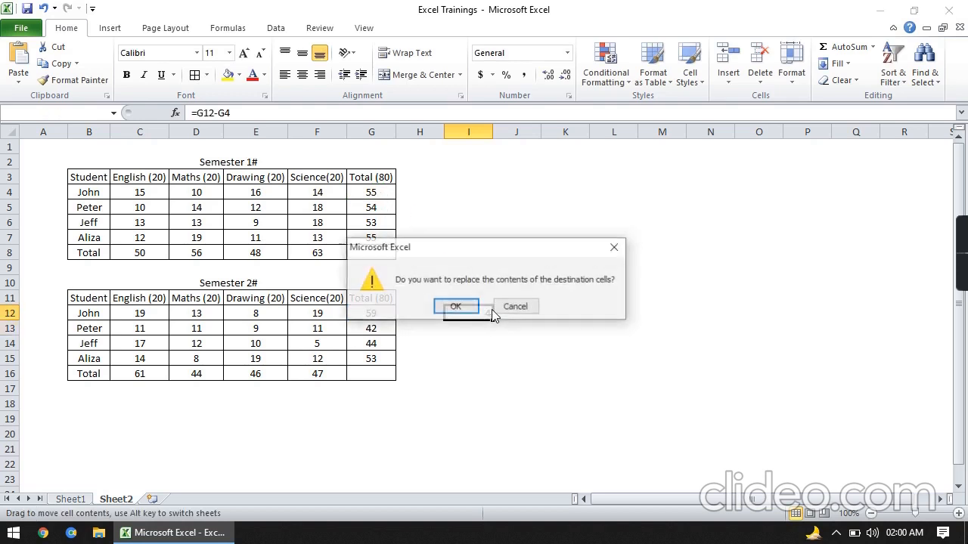
click(517, 306)
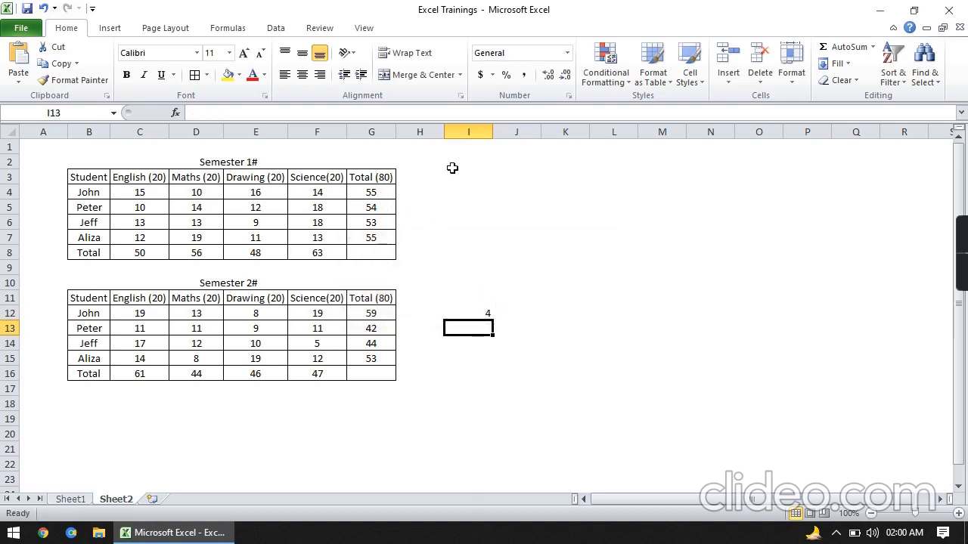
click(306, 78)
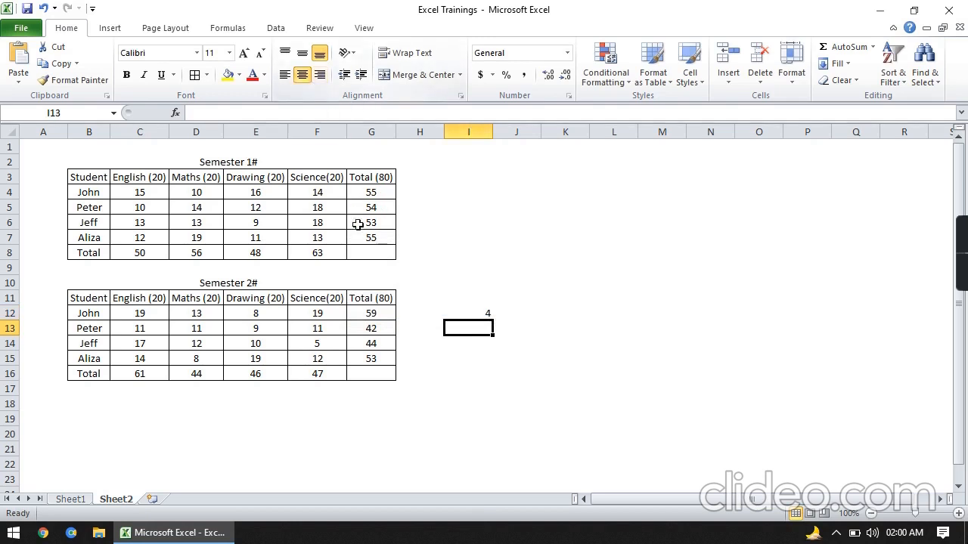
click(477, 313)
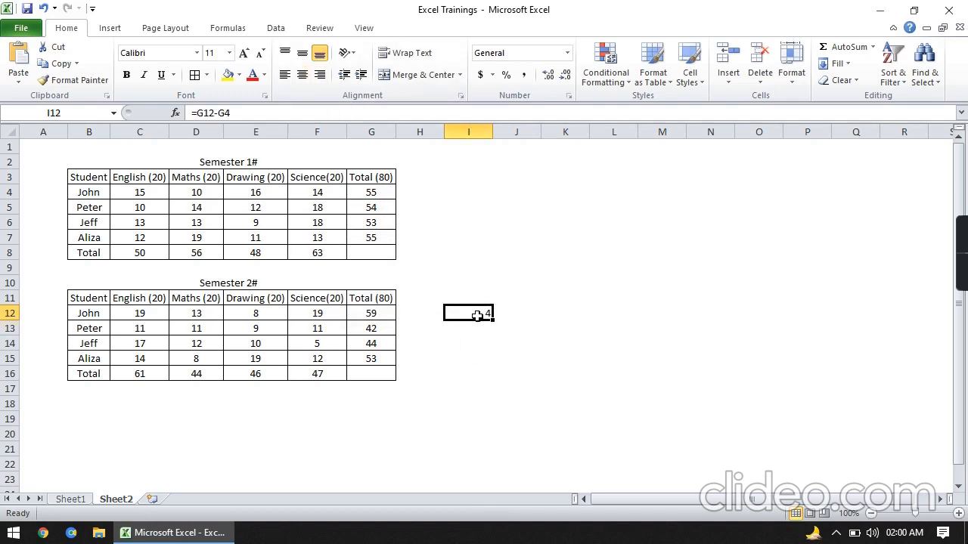
click(302, 76)
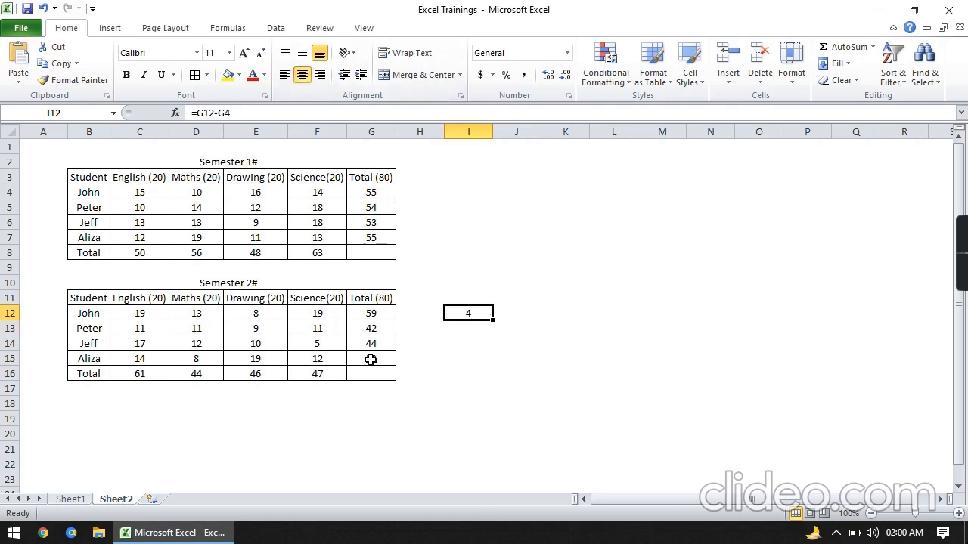
key(Delete)
Enter 50,000 in cell J3 and label it "Browered" in cell K3
click(508, 174)
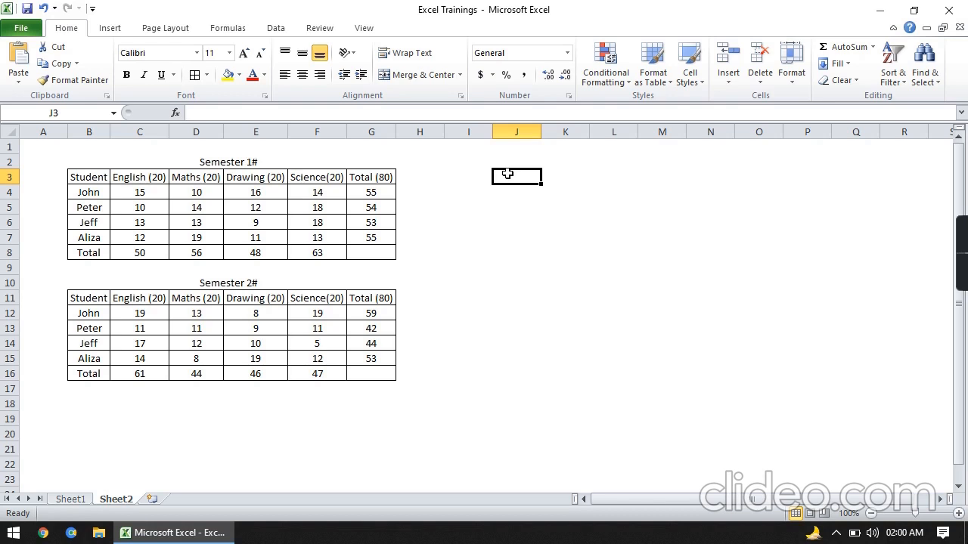
text(50,000)
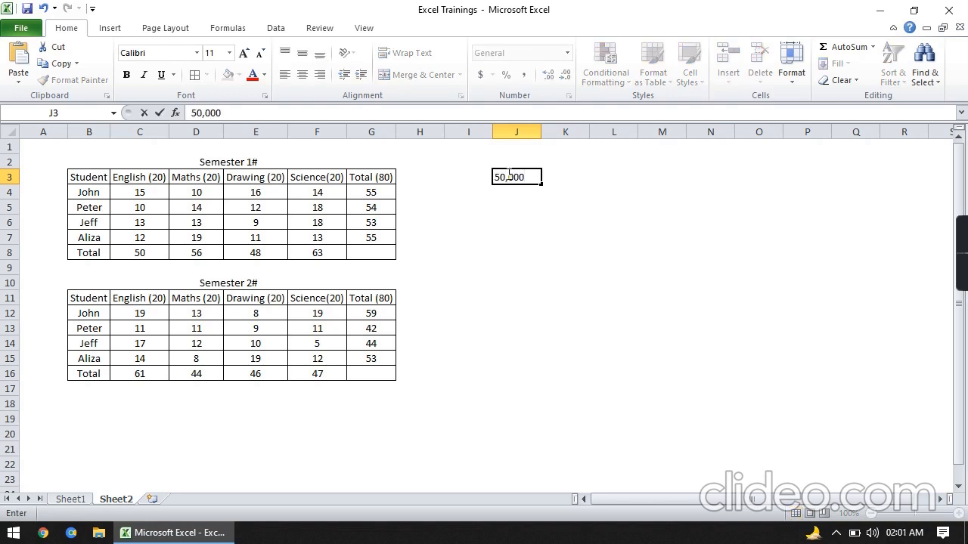
key(Tab)
click(507, 174)
key(Return)
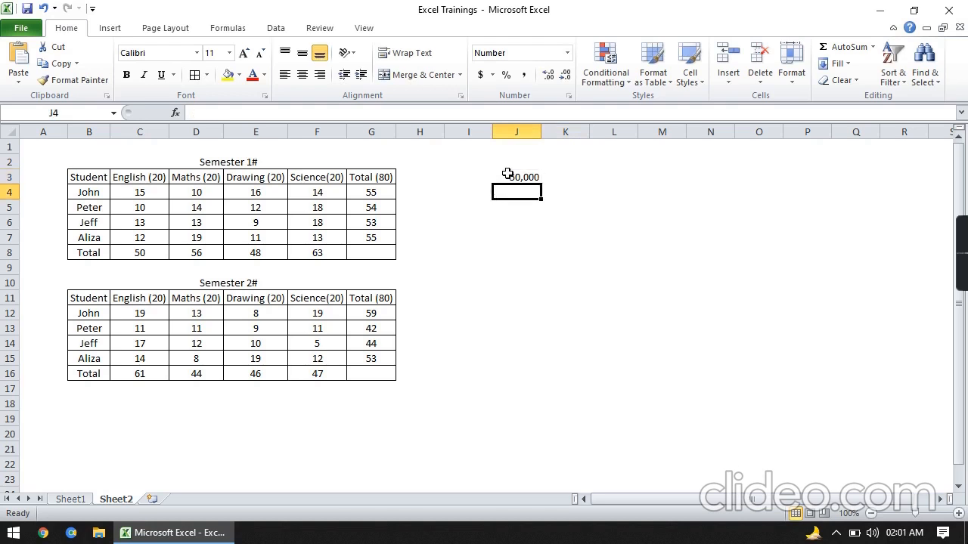
key(Up)
key(Right)
text(Bro)
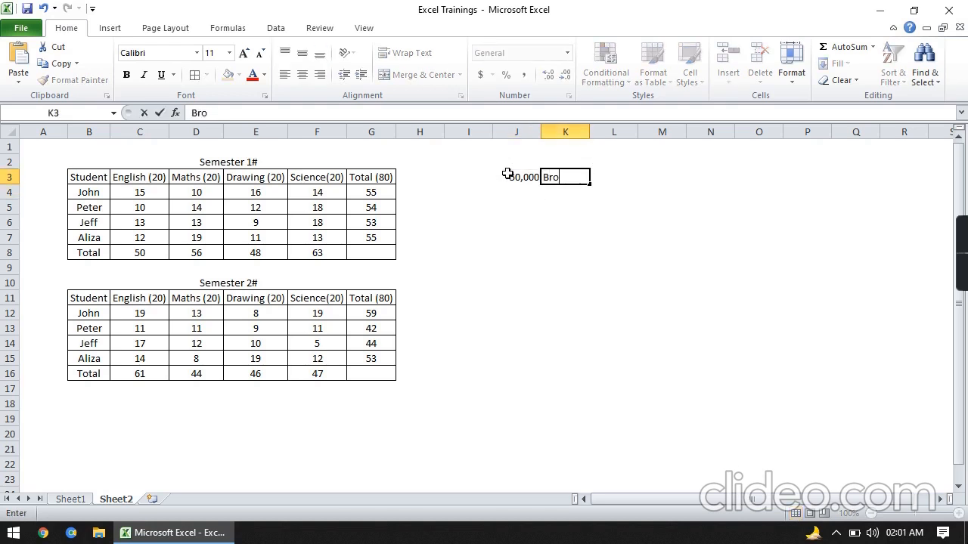
text(wered)
key(Return)
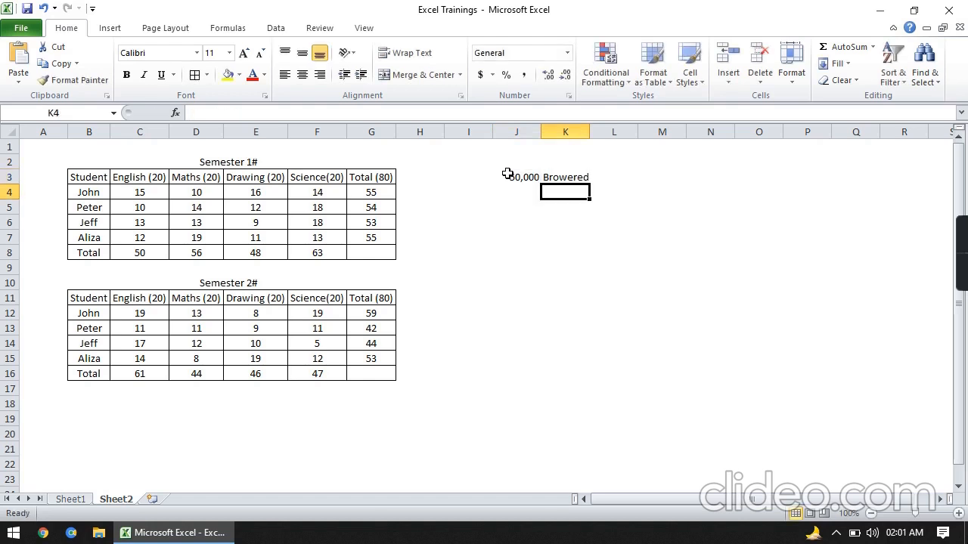
Enter 45000 in cell J4 and label it "Another friend" in cell K4
key(Left)
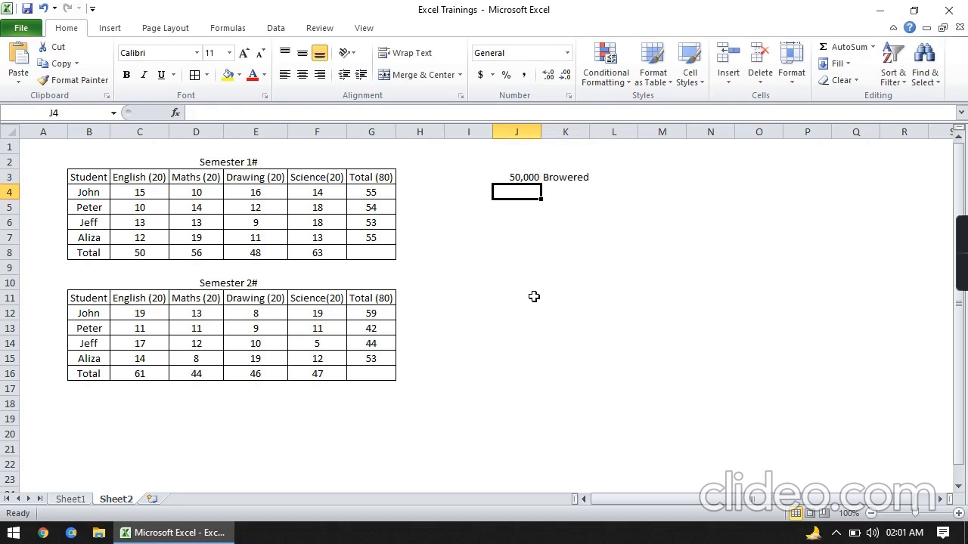
text(45000)
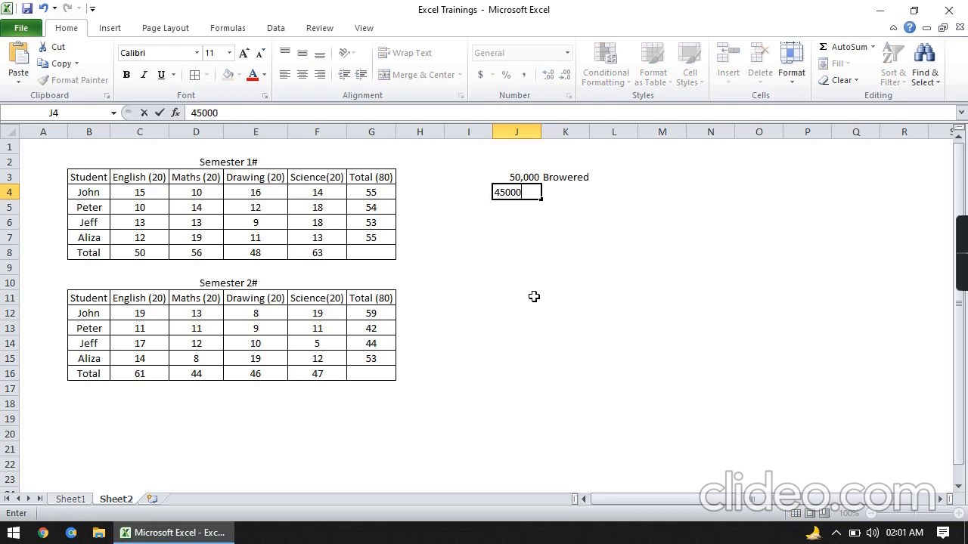
key(Tab)
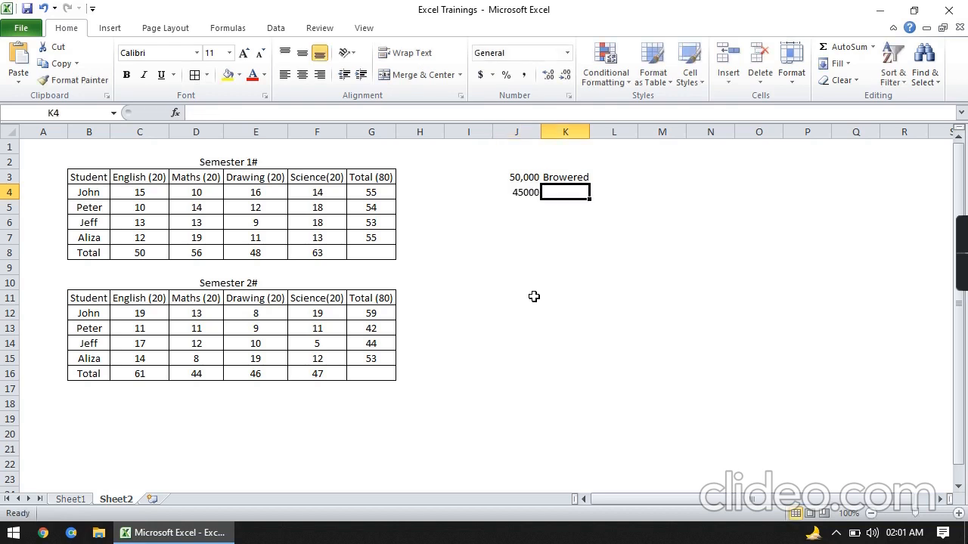
text(Anoth)
key(BackSpace)
key(BackSpace)
text(ther friend)
key(Return)
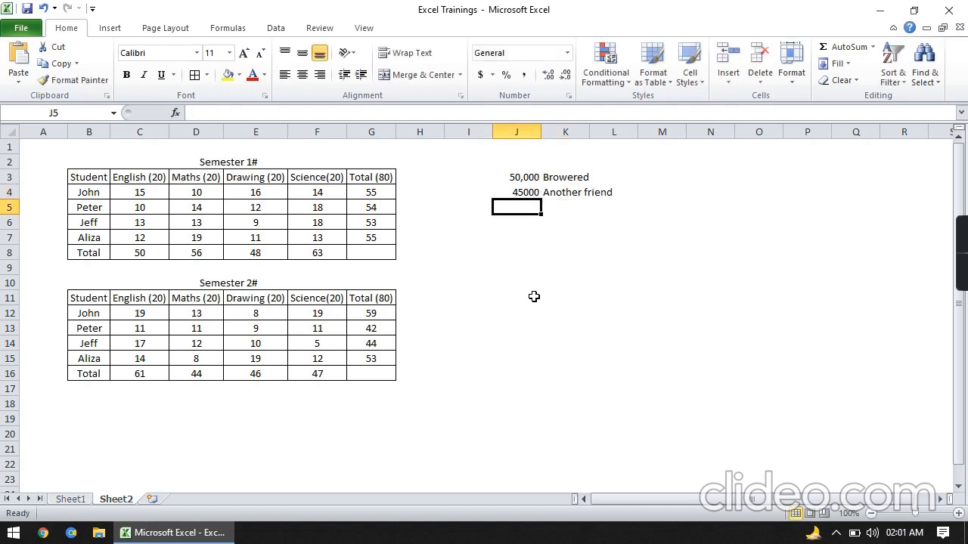
Enter the text "Salary = 100,000/-" in cell J6, leaving row 5 blank
key(Return)
text(Salary = )
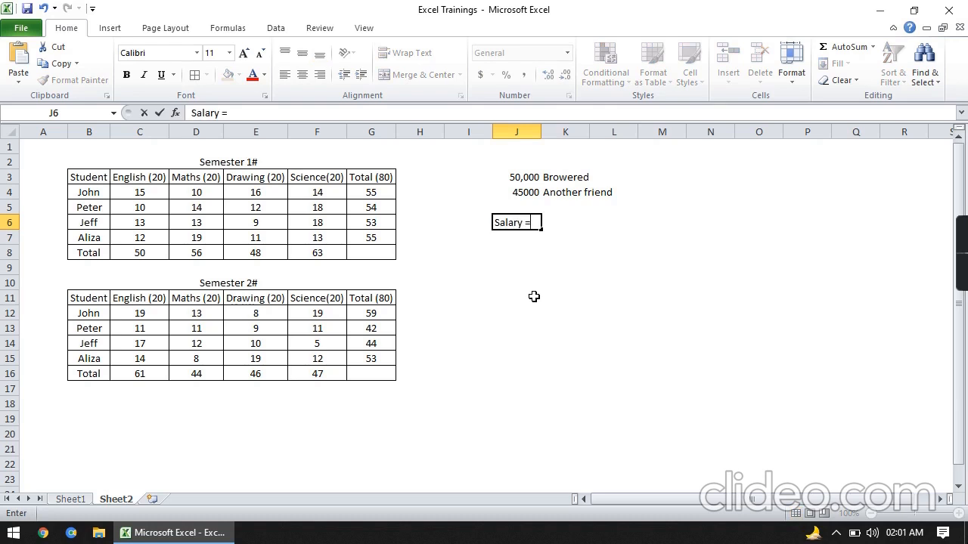
text(100,000/-)
key(Return)
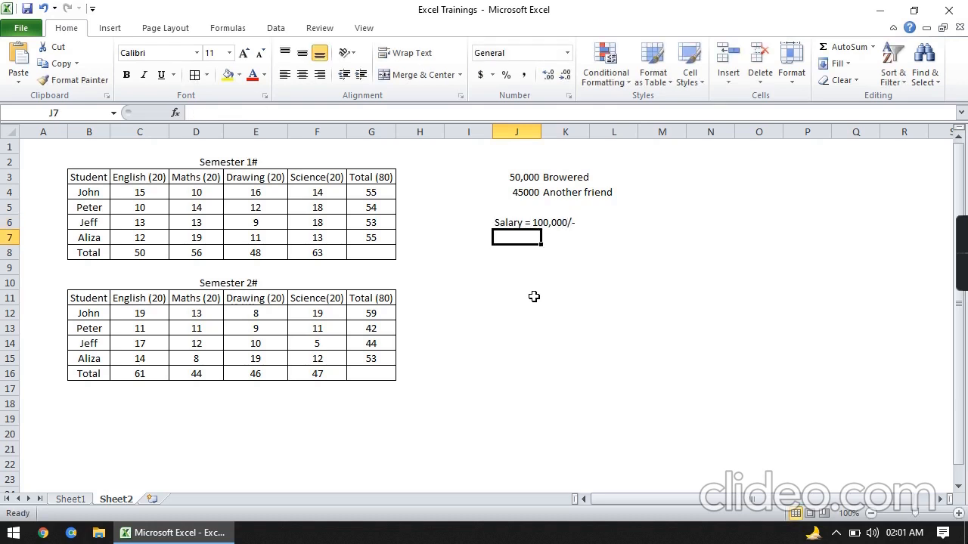
Remove the "/-" suffix from the salary text in cell J6
key(Up)
key(F2)
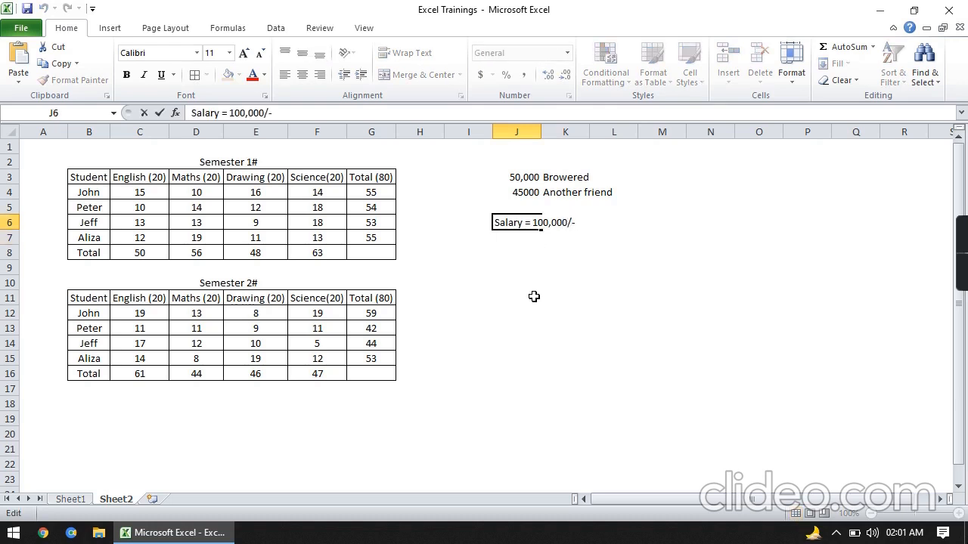
key(BackSpace)
key(BackSpace)
key(Return)
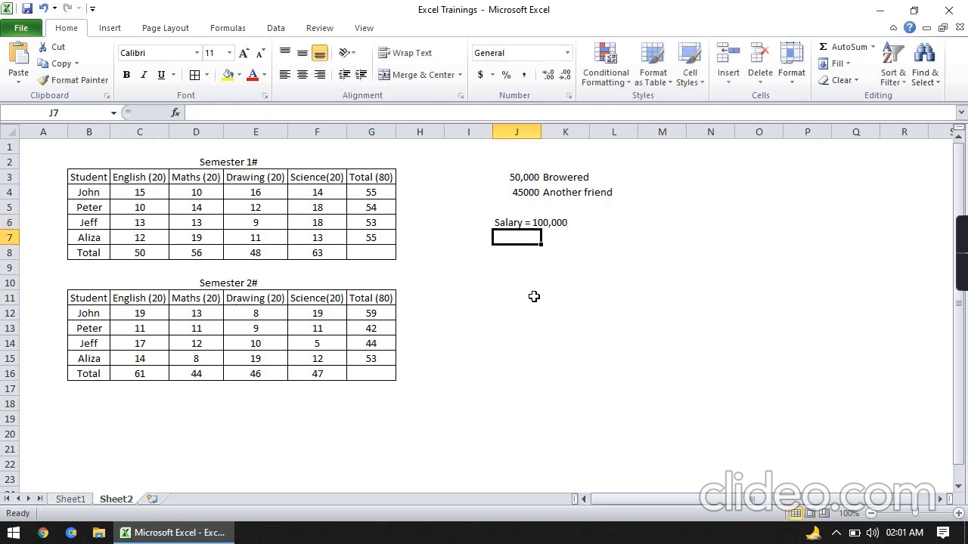
key(Down)
text(=)
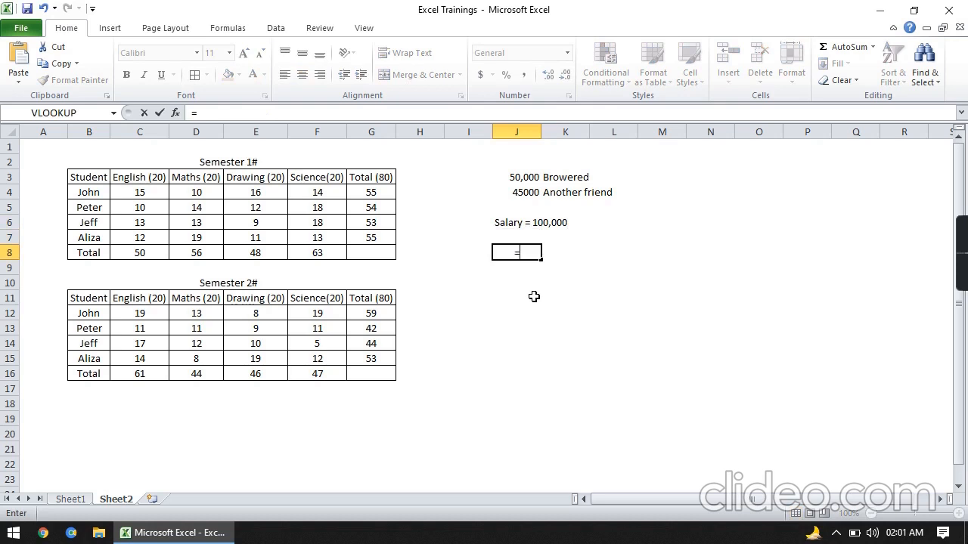
key(Up)
key(Escape)
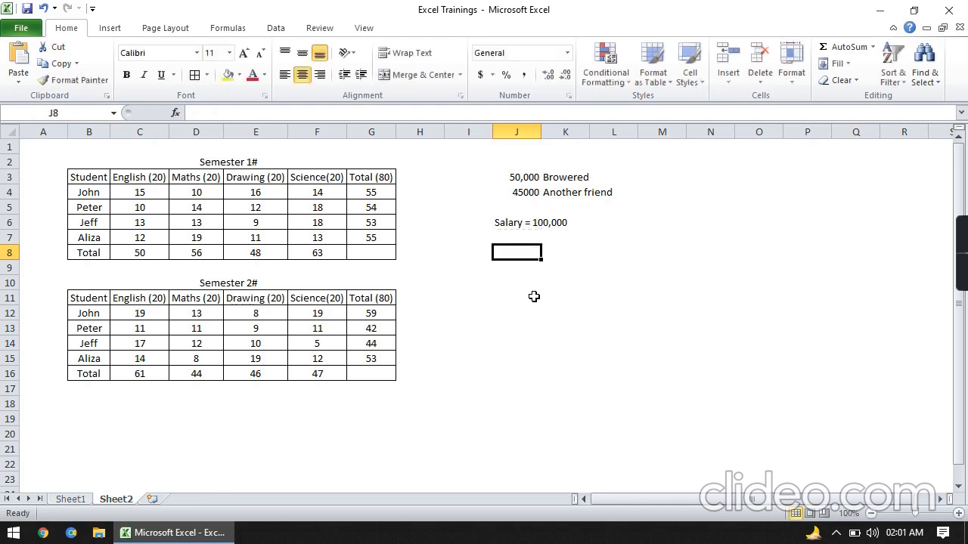
Remove the "Salary = " prefix from cell J6 so it holds only the number 100,000
key(Up)
key(Up)
key(F2)
key(Left)
key(Left)
key(Left)
key(Left)
key(Left)
key(Left)
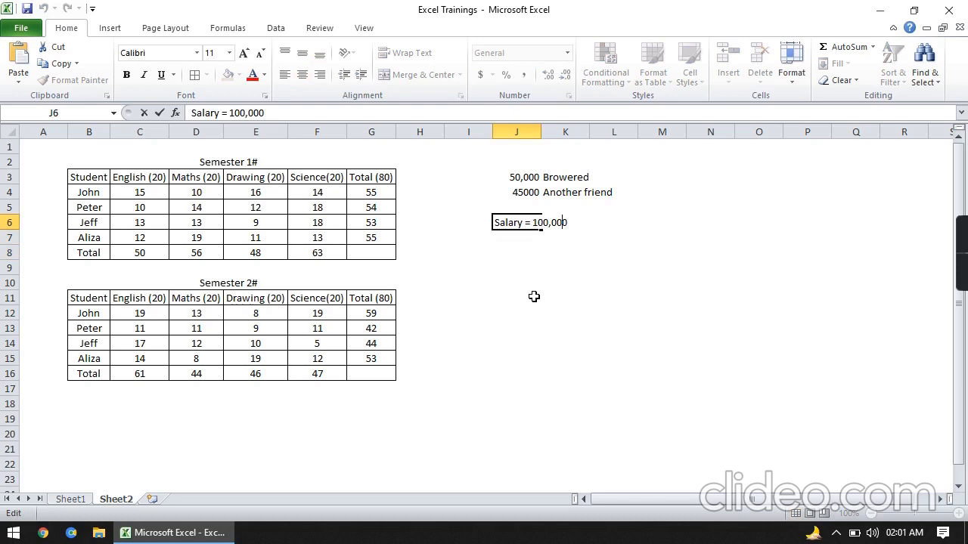
key(BackSpace)
key(BackSpace)
key(BackSpace)
key(BackSpace)
key(BackSpace)
key(BackSpace)
key(BackSpace)
key(BackSpace)
key(BackSpace)
key(Return)
key(Up)
key(Right)
key(Down)
key(Down)
key(Left)
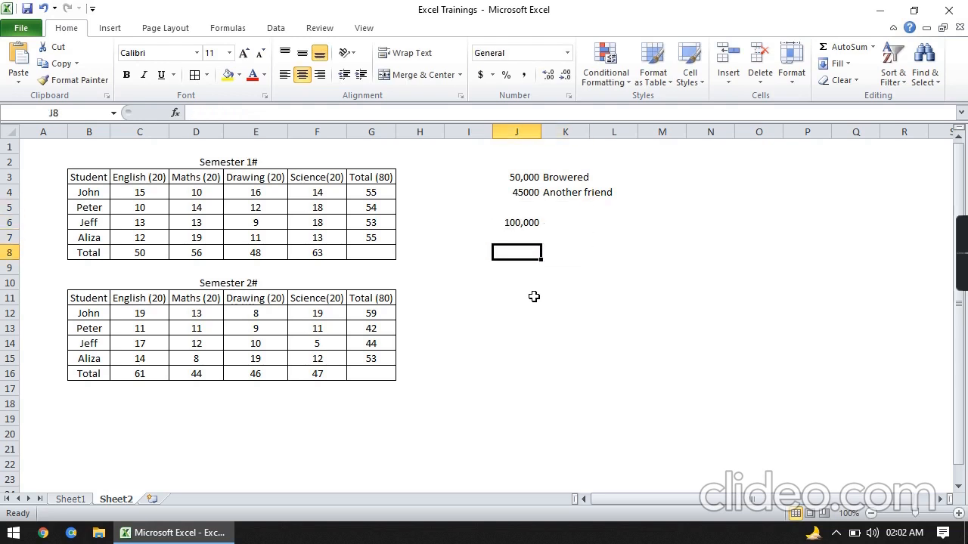
text(=)
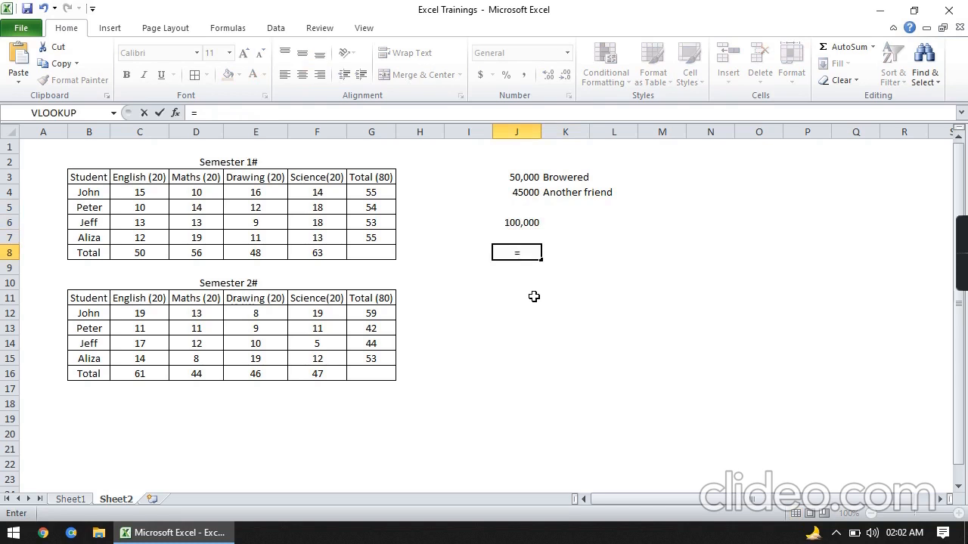
text(100000-)
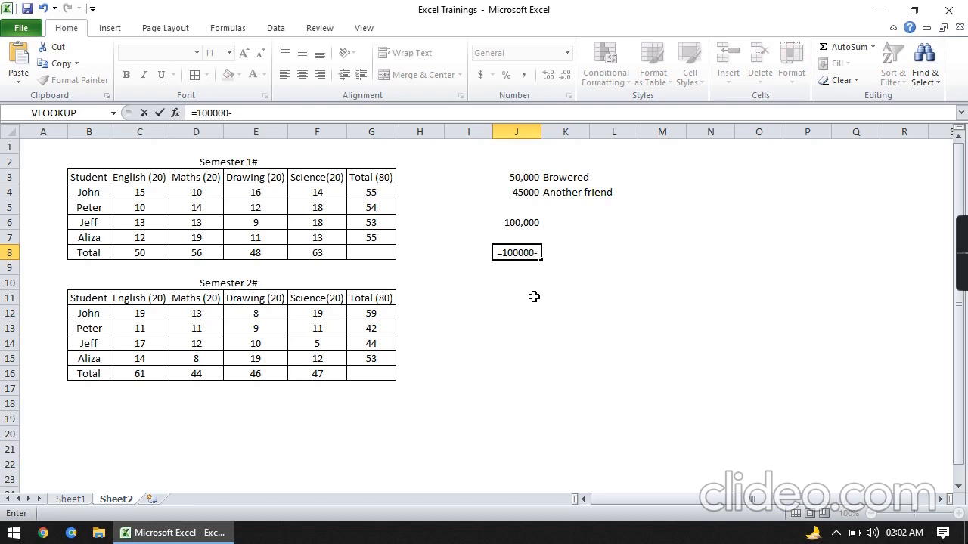
text(45000)
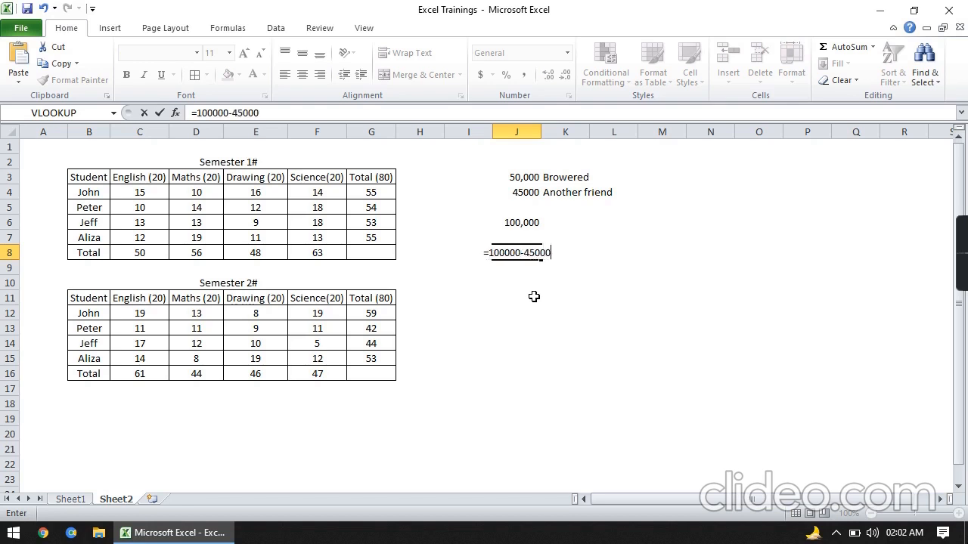
text(-)
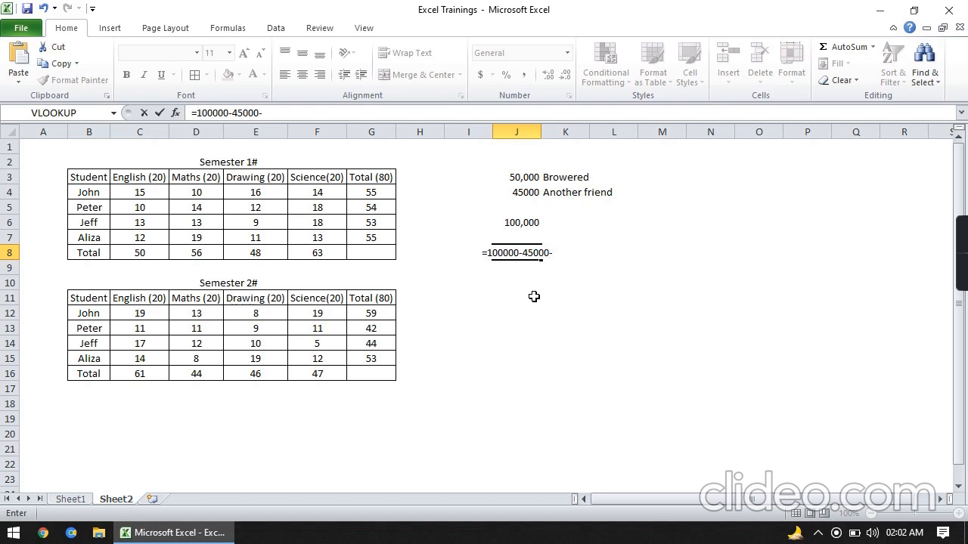
text(50000)
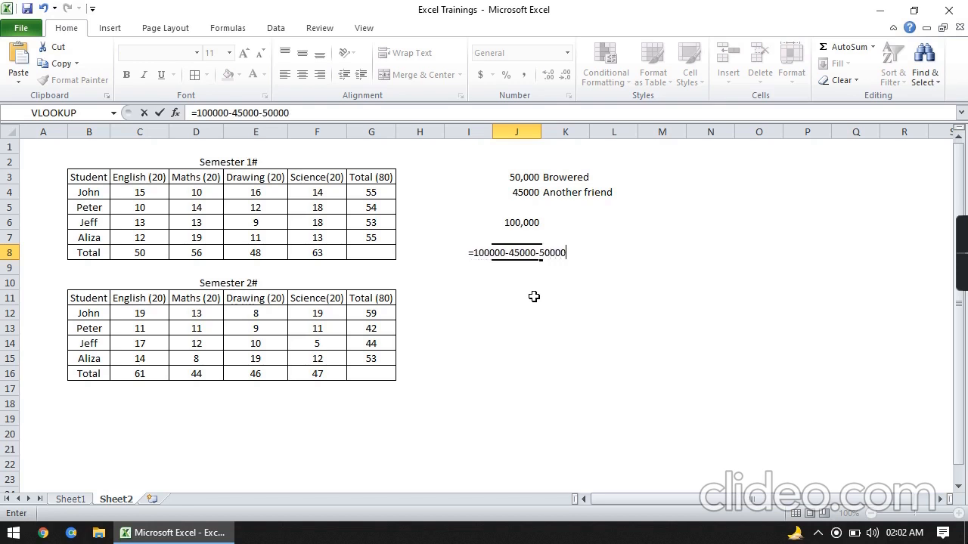
key(Return)
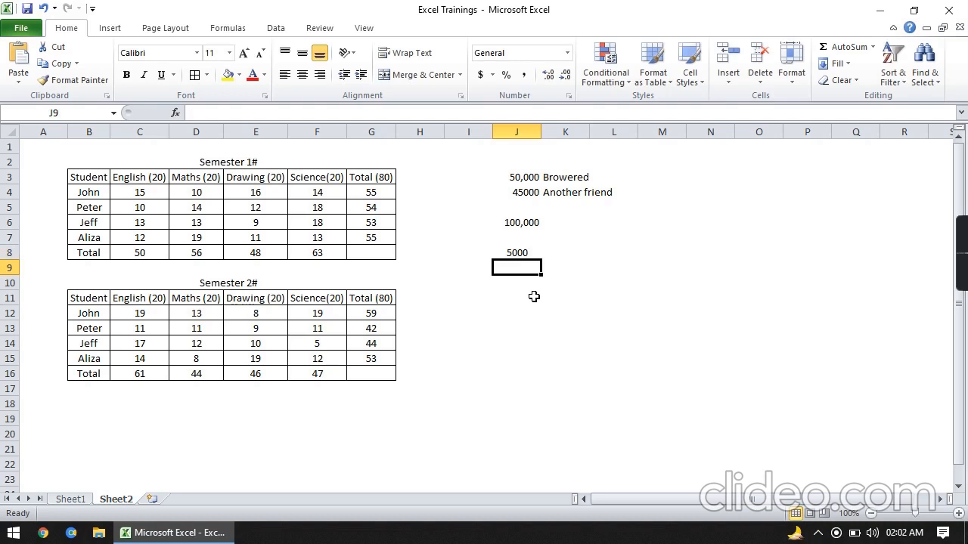
Inspect the typed-number subtraction formula in cell J8
key(Up)
key(F2)
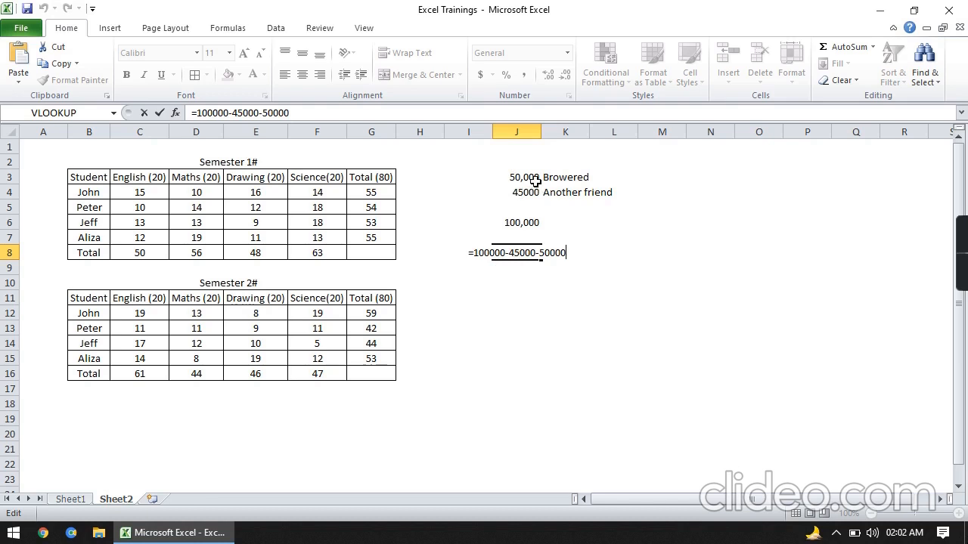
key(Return)
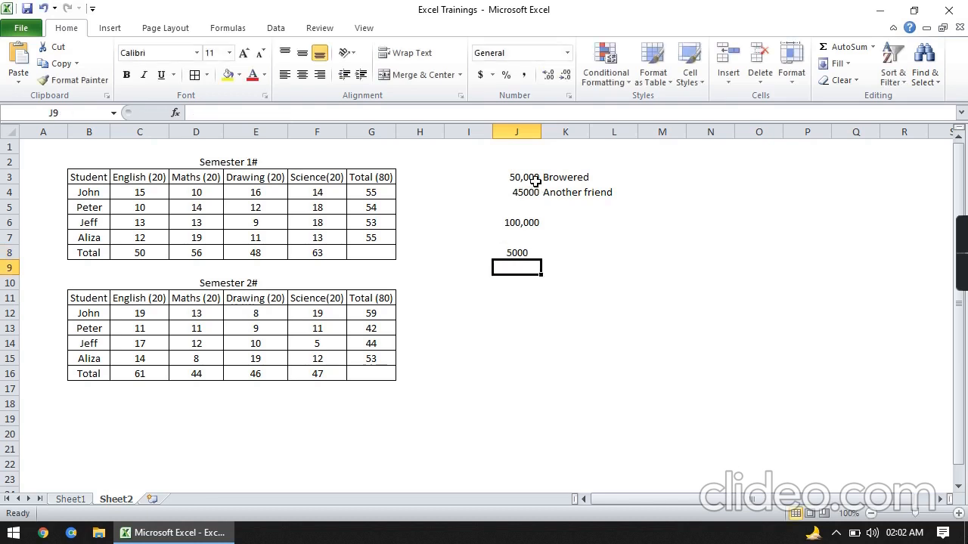
Clear the result in J8 and the borrowed amounts, their labels and the salary from columns J and K
click(517, 252)
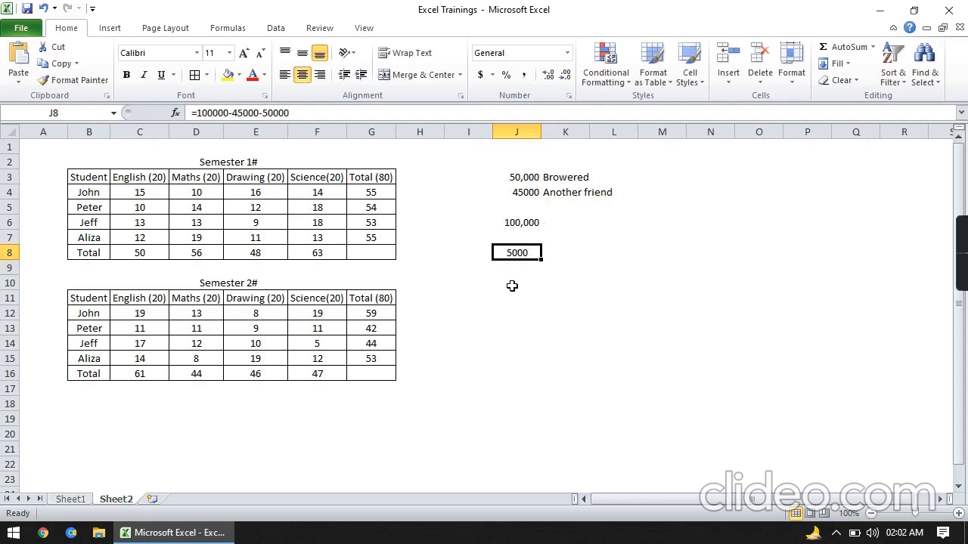
key(Delete)
drag(512, 286, 532, 234)
drag(543, 174, 543, 174)
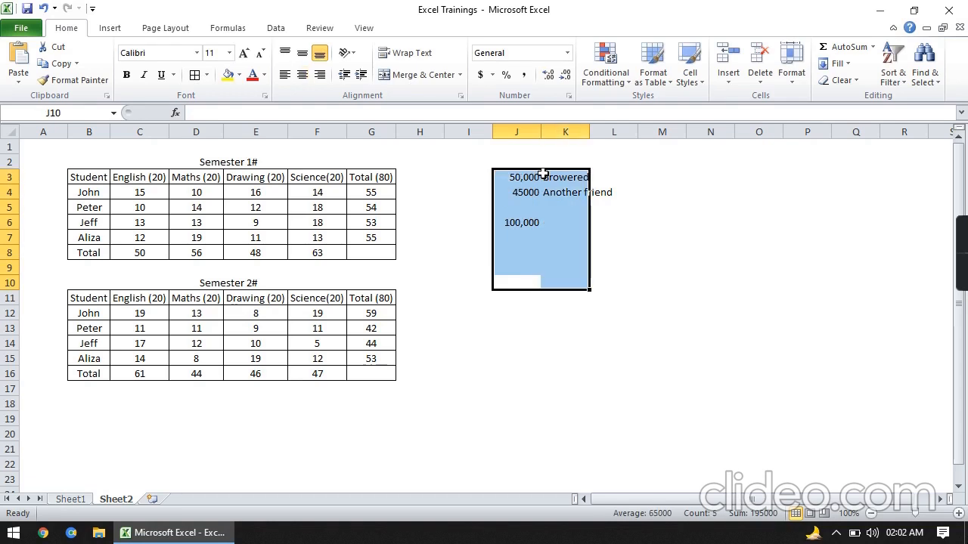
key(Delete)
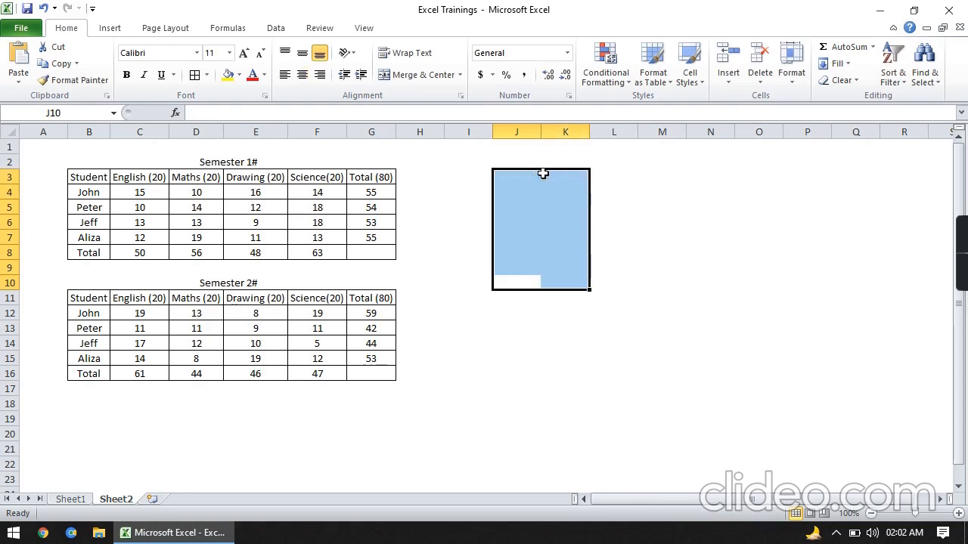
click(450, 304)
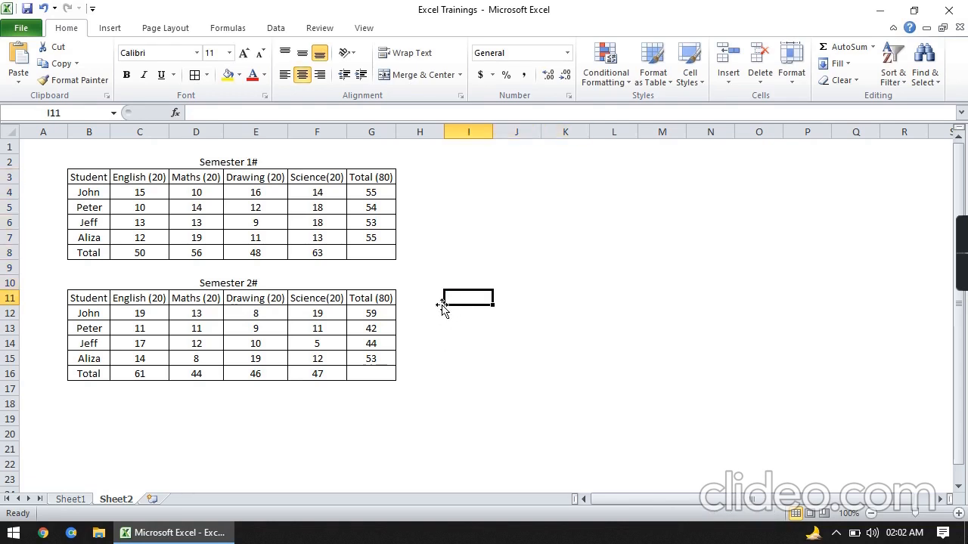
Enter the formula =G12-G4 in cell H12 to subtract John's Semester 1 total from his Semester 2 total
click(436, 308)
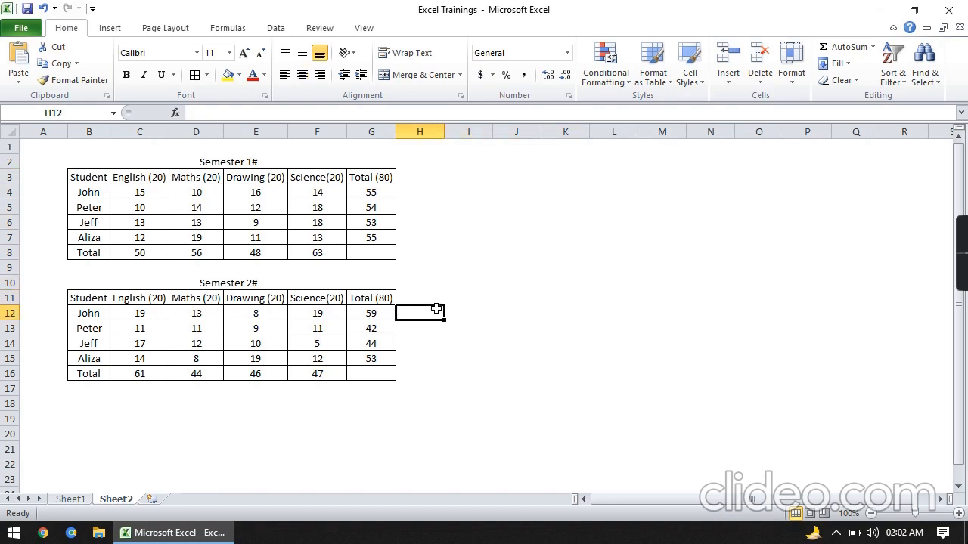
text(=)
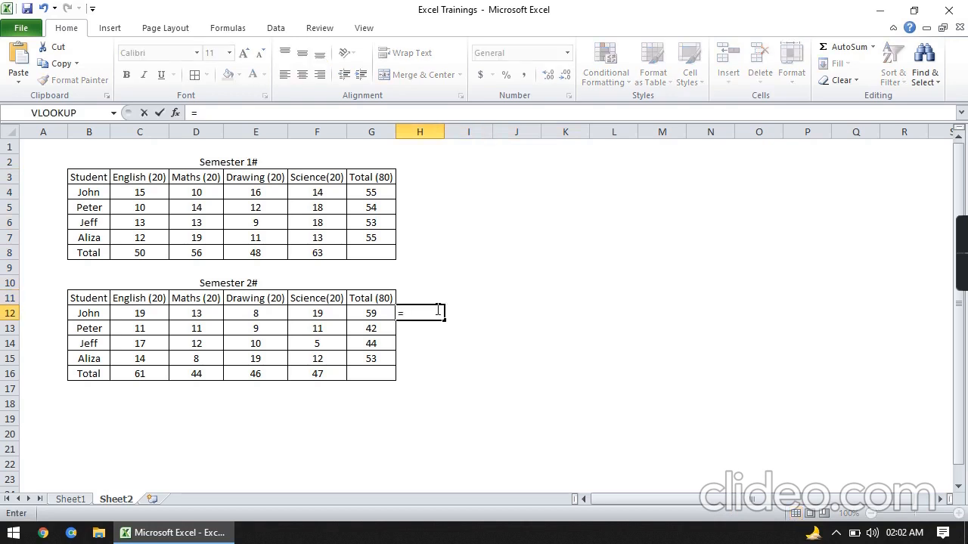
click(370, 312)
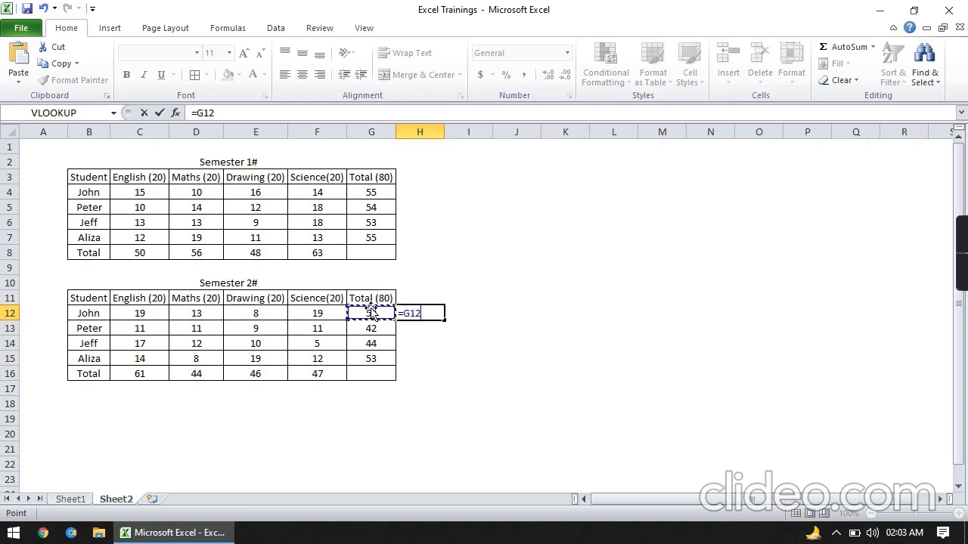
text(-)
click(384, 198)
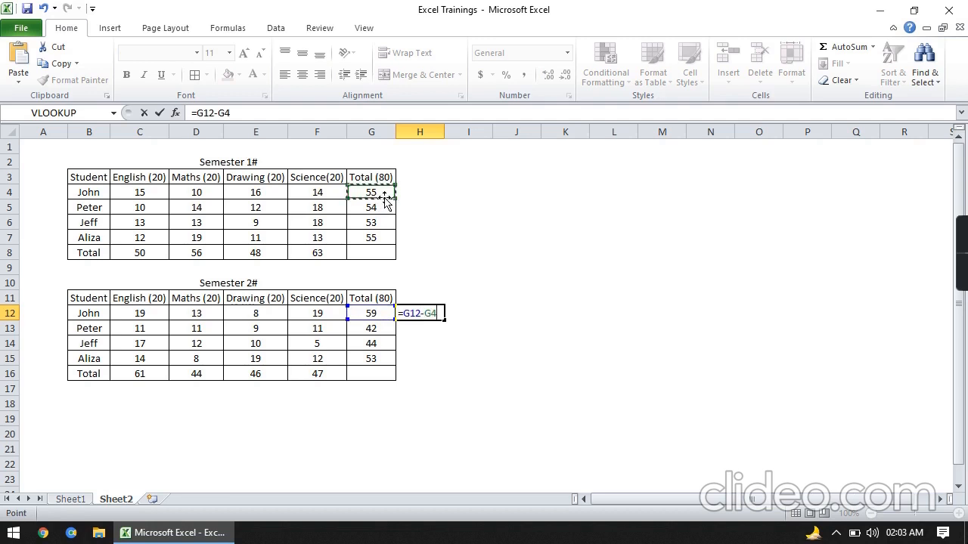
key(Return)
Enter the formula =G13-G5 in cell H13 to subtract Peter's Semester 1 total from his Semester 2 total
text(=)
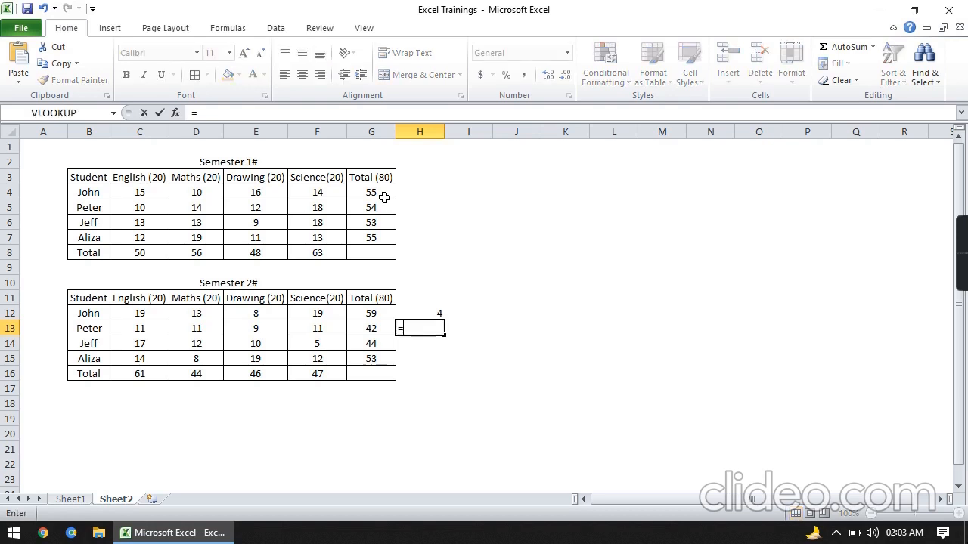
click(376, 328)
text(-)
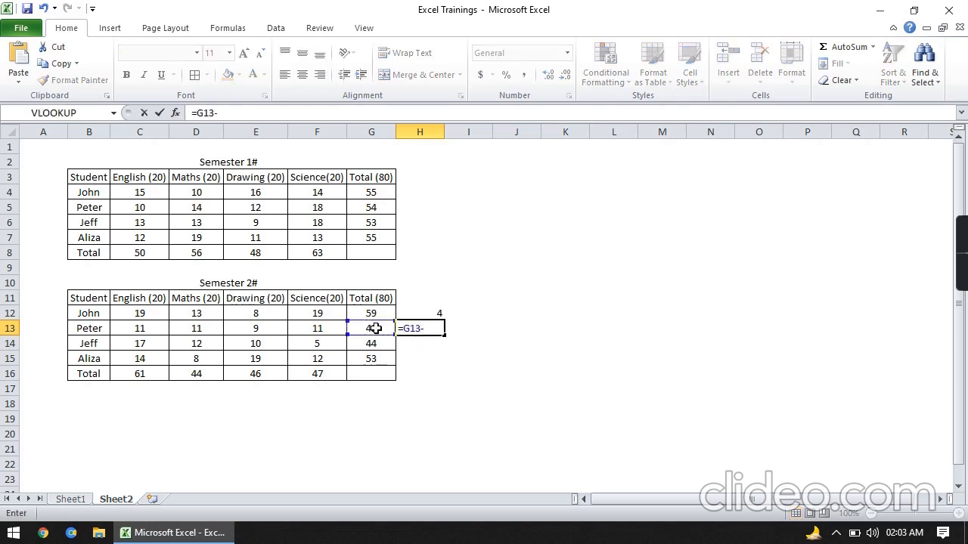
click(379, 210)
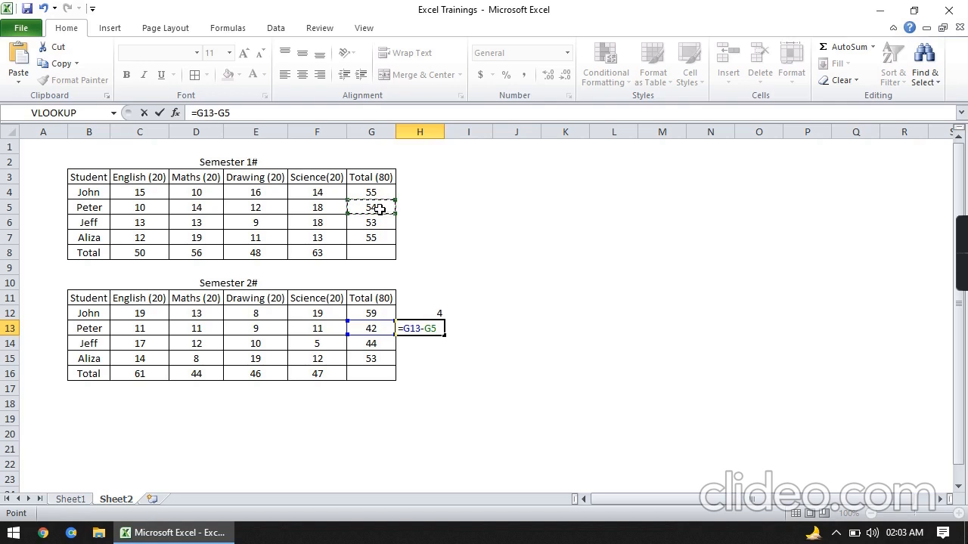
key(Return)
Enter the formula =G14-G6 in cell H14 to subtract Jeff's Semester 1 total from his Semester 2 total
text(=)
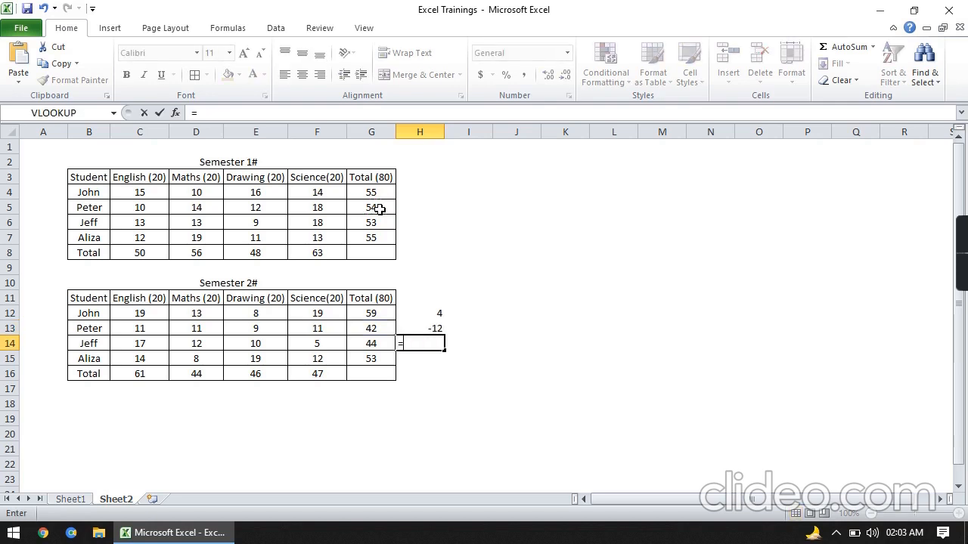
click(370, 350)
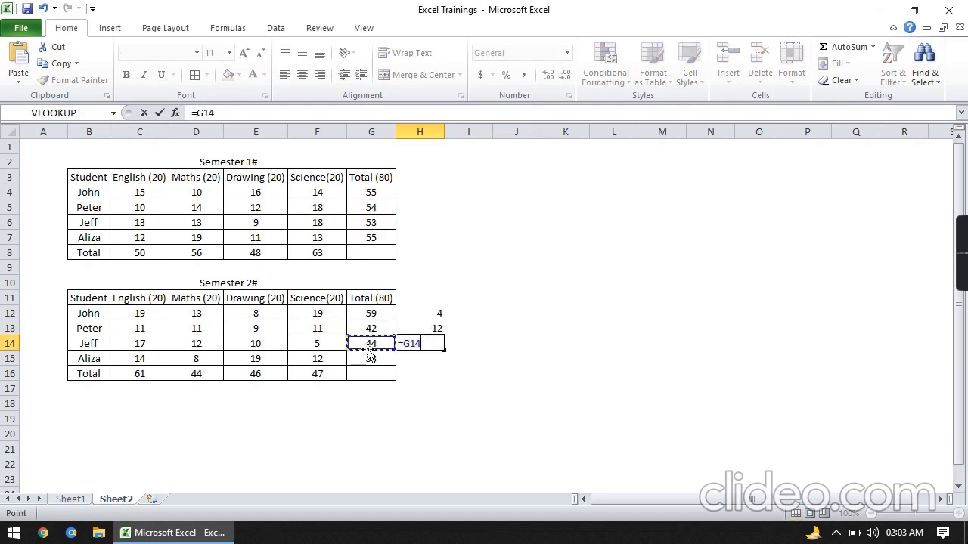
text(=)
key(BackSpace)
text(-)
click(373, 220)
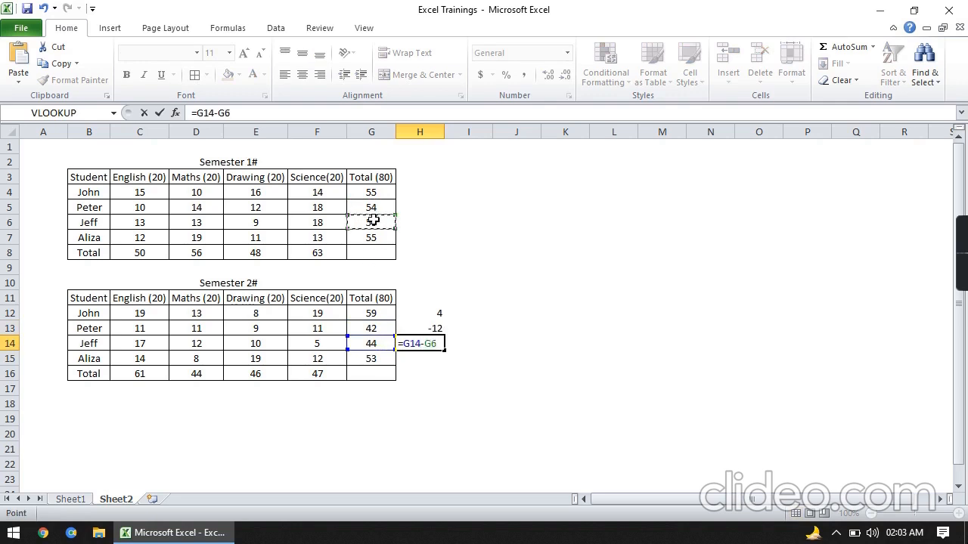
key(Return)
Enter the formula =G15-G7 in cell H15 to subtract Aliza's Semester 1 total from her Semester 2 total
text(=)
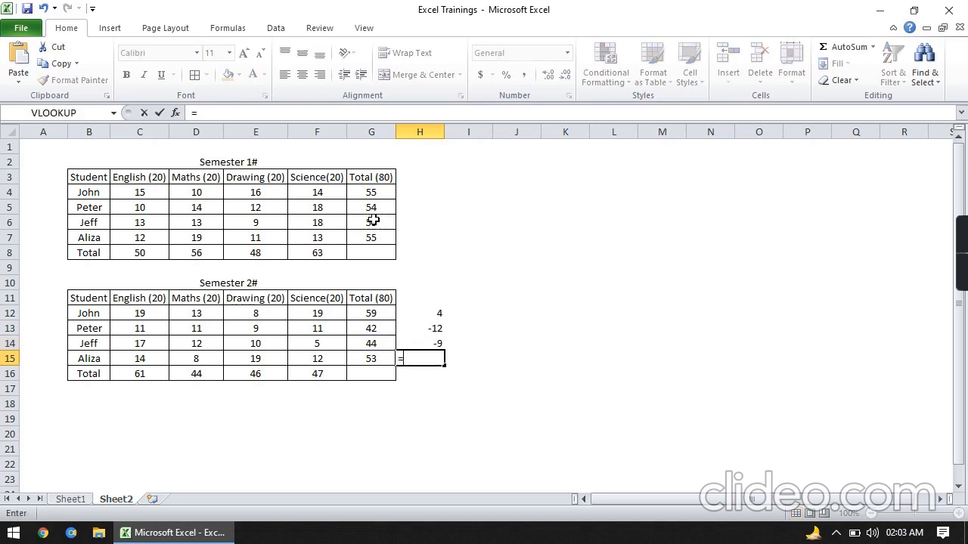
click(378, 358)
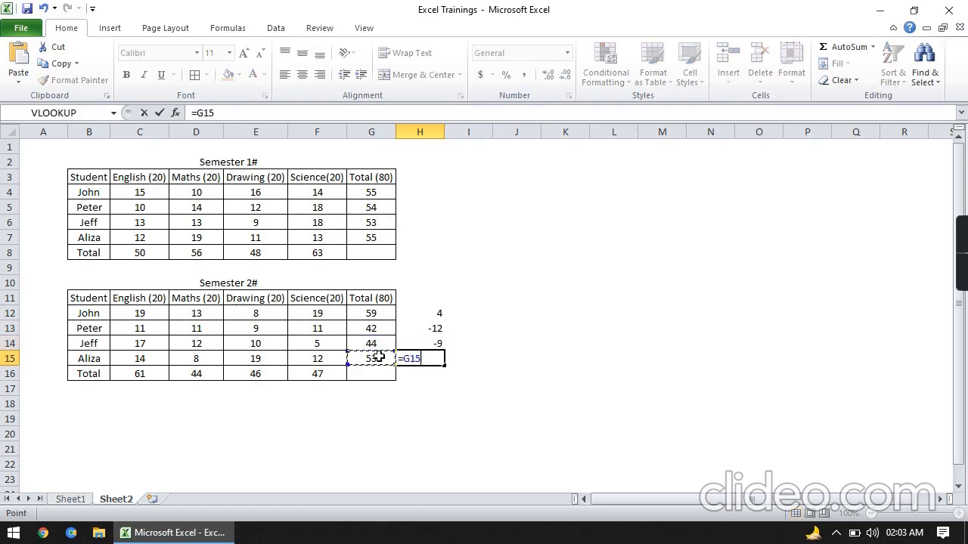
text(=)
key(BackSpace)
text(-)
click(384, 242)
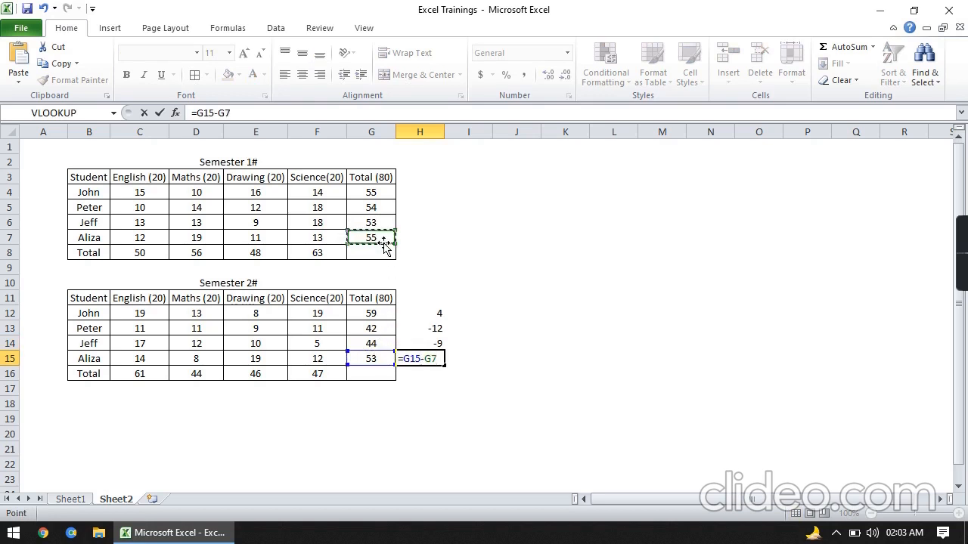
key(Return)
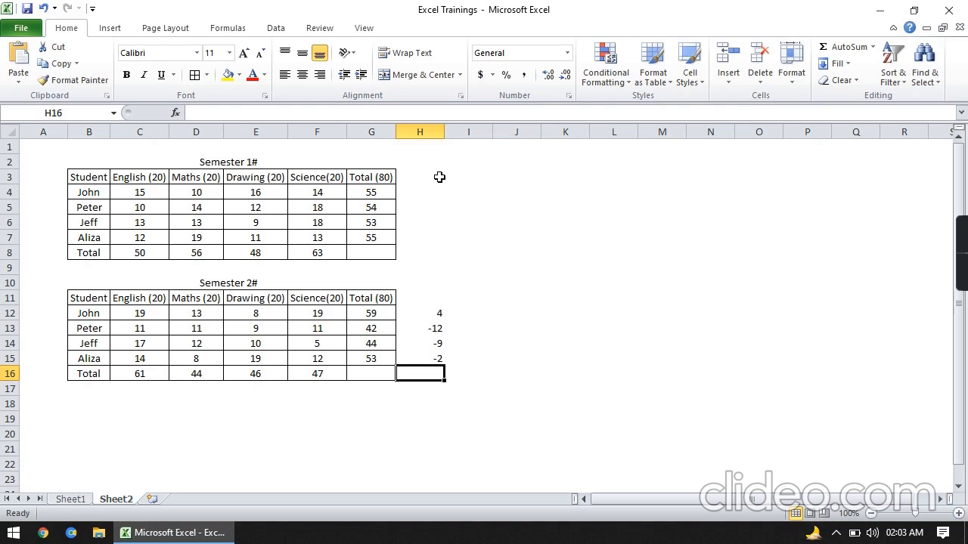
Clear the four semester difference formulas from cells H12:H15
key(Up)
key(Up)
key(Up)
key(Up)
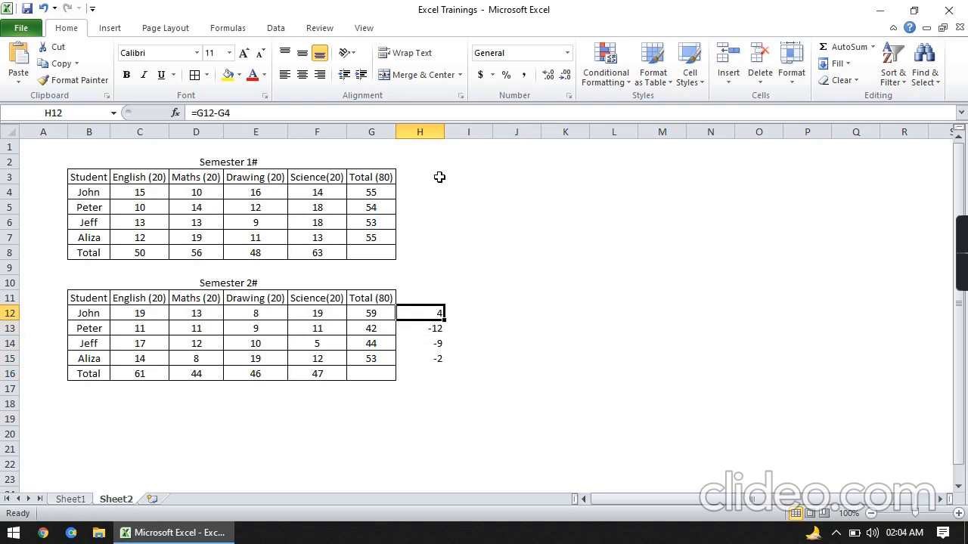
key(shift+Down)
key(shift+Down)
key(shift+Down)
key(Delete)
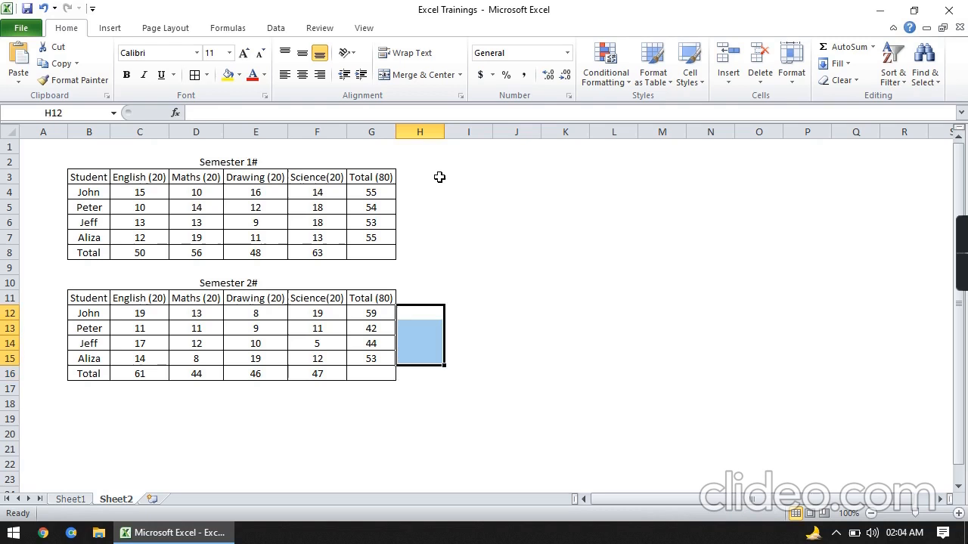
Enter the text "Example" in cell C19 of Sheet2, below the Semester 2 table
click(82, 501)
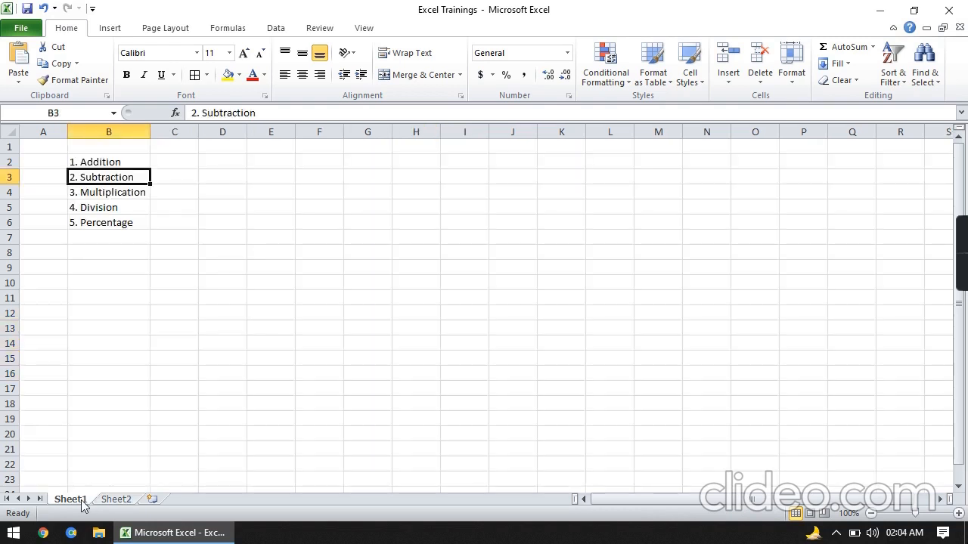
click(109, 501)
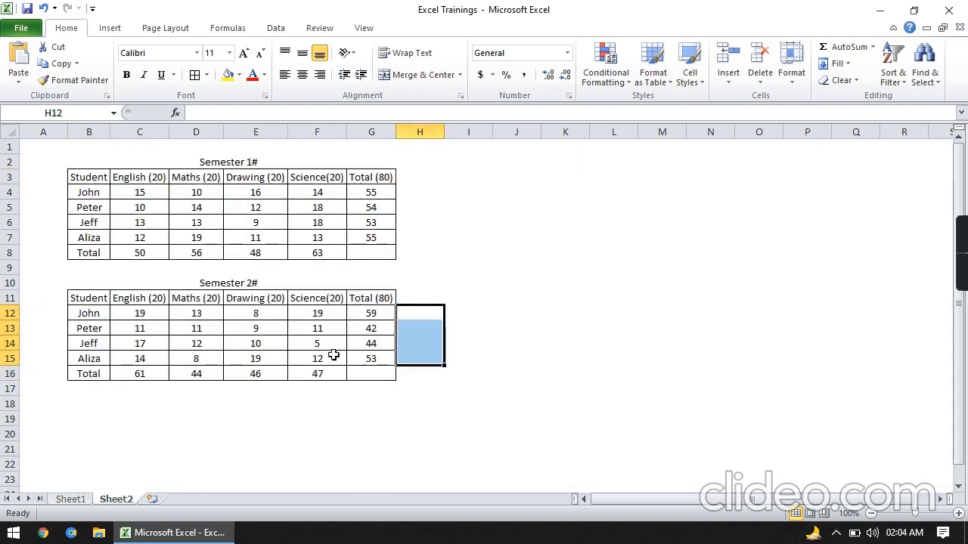
click(133, 420)
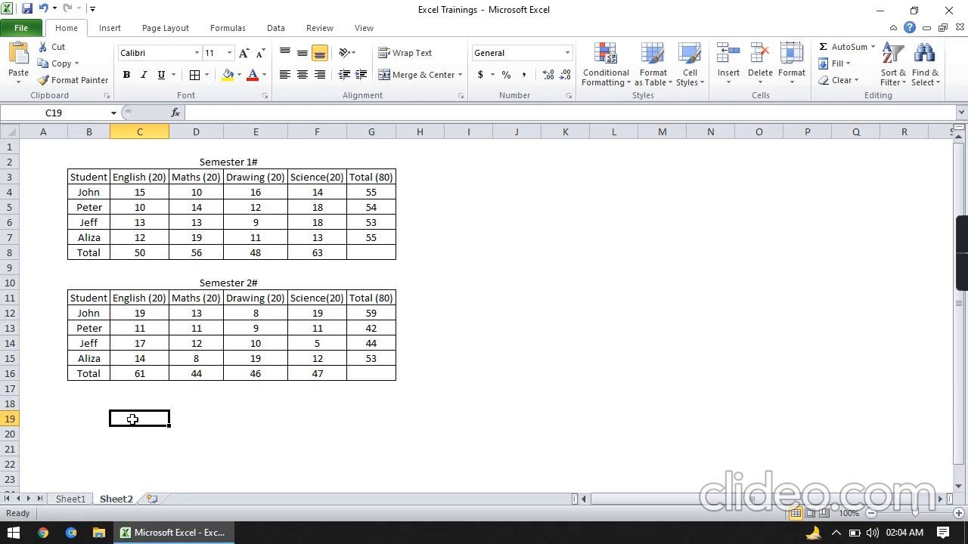
text(Example)
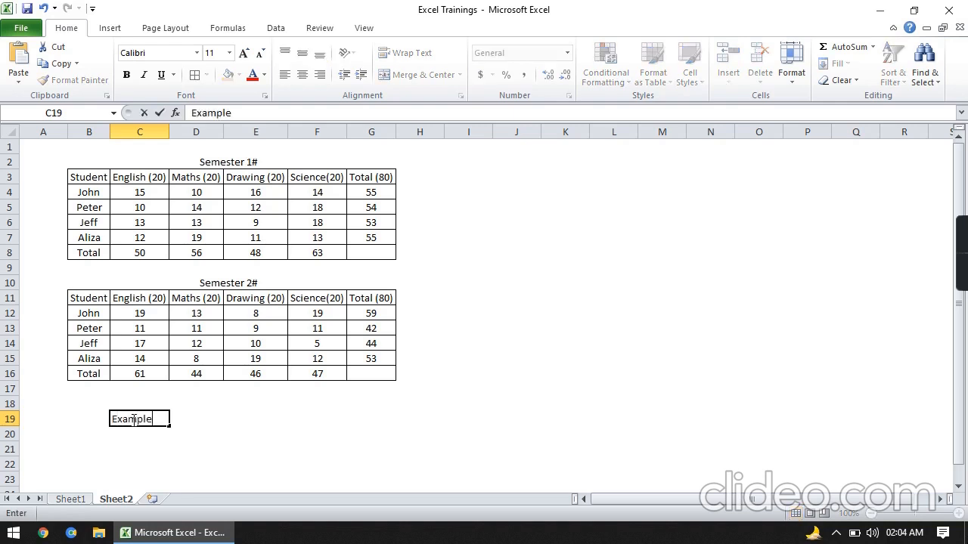
key(Return)
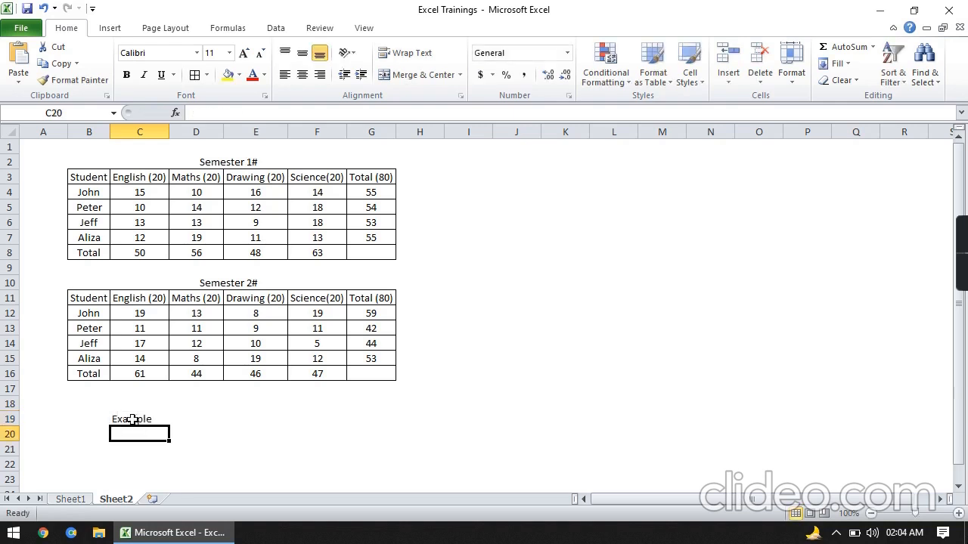
Enter 50,000 in cell B21 and 30 in cell C21 as the numbers for the example
key(Up)
key(Left)
key(Down)
key(Down)
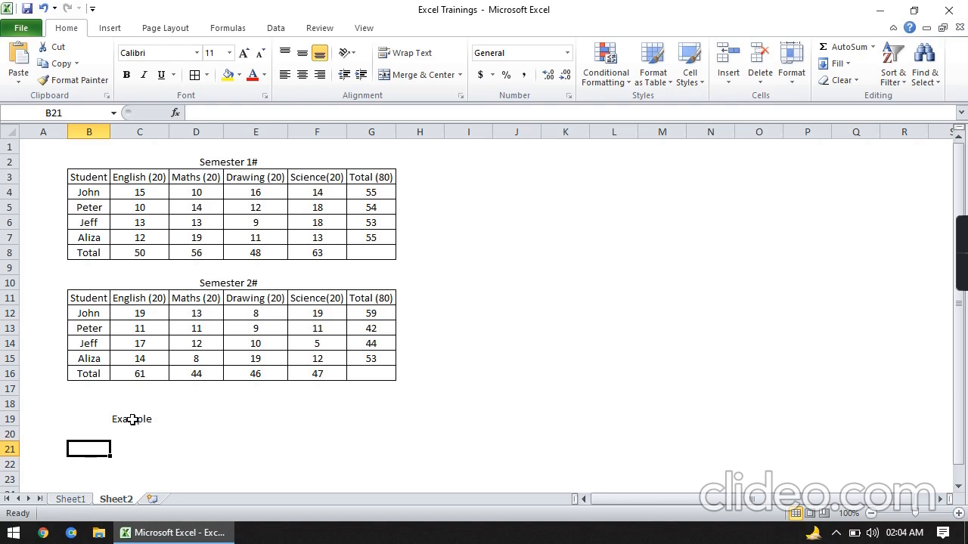
text(50)
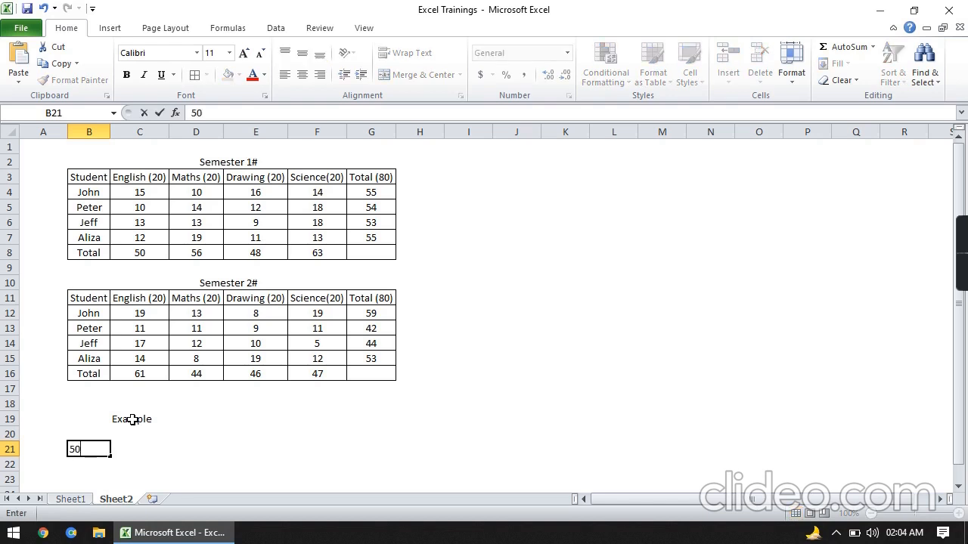
text(,000/-)
key(BackSpace)
key(BackSpace)
key(Tab)
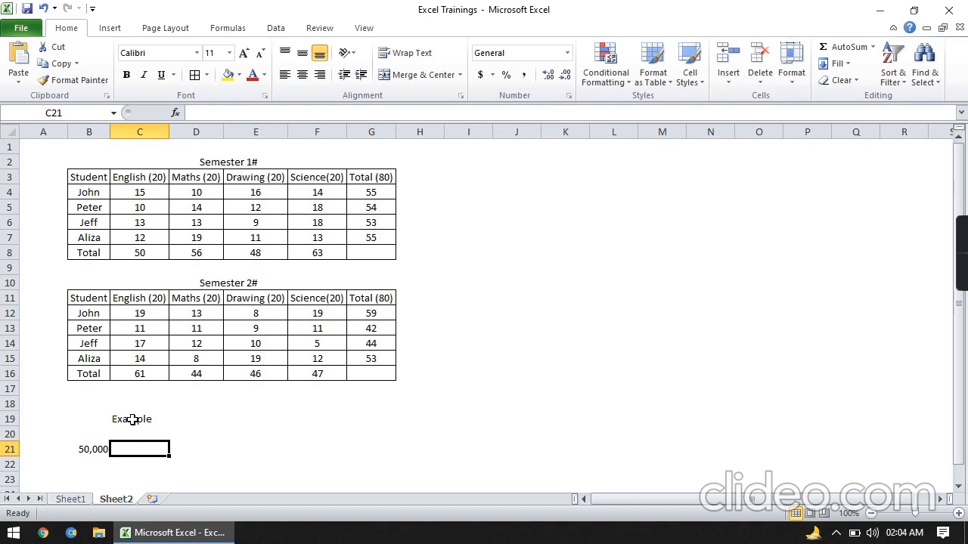
text(30)
key(Tab)
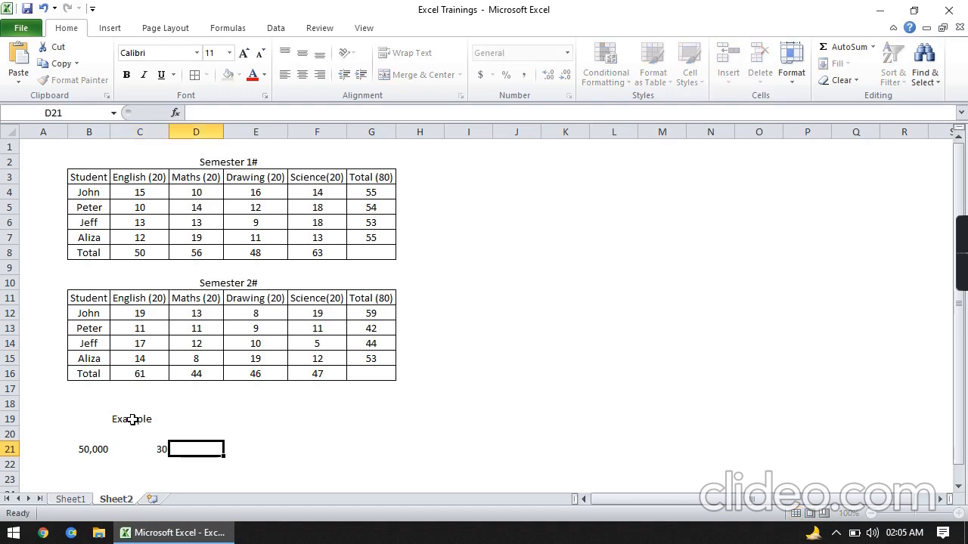
Enter the formula =B21*C21 in cell D21 to multiply the two example numbers
text(=)
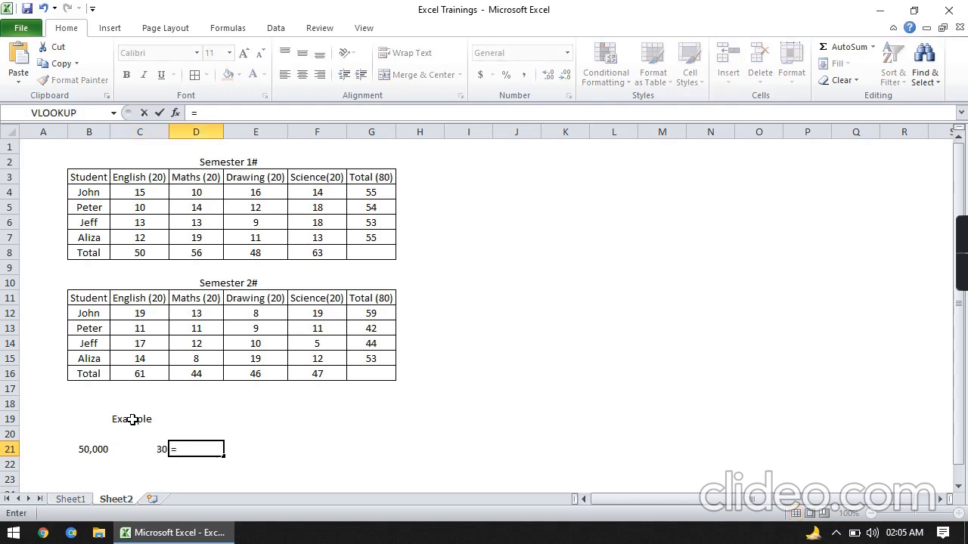
key(Left)
key(Left)
text(*)
click(151, 446)
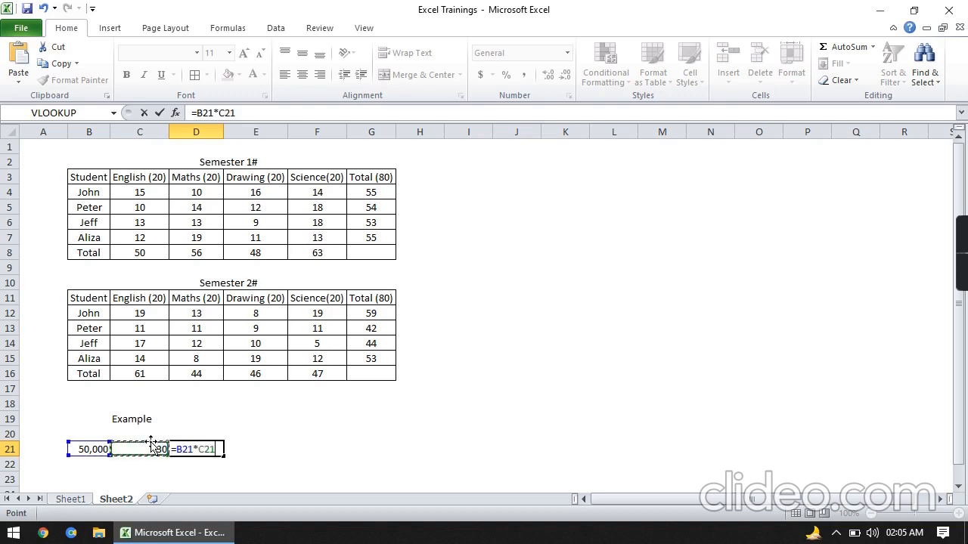
key(Return)
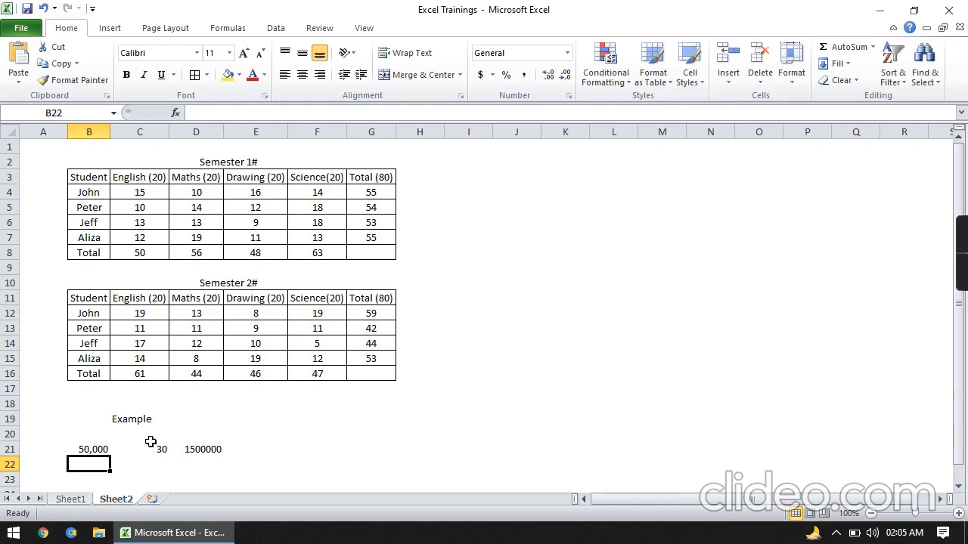
key(Up)
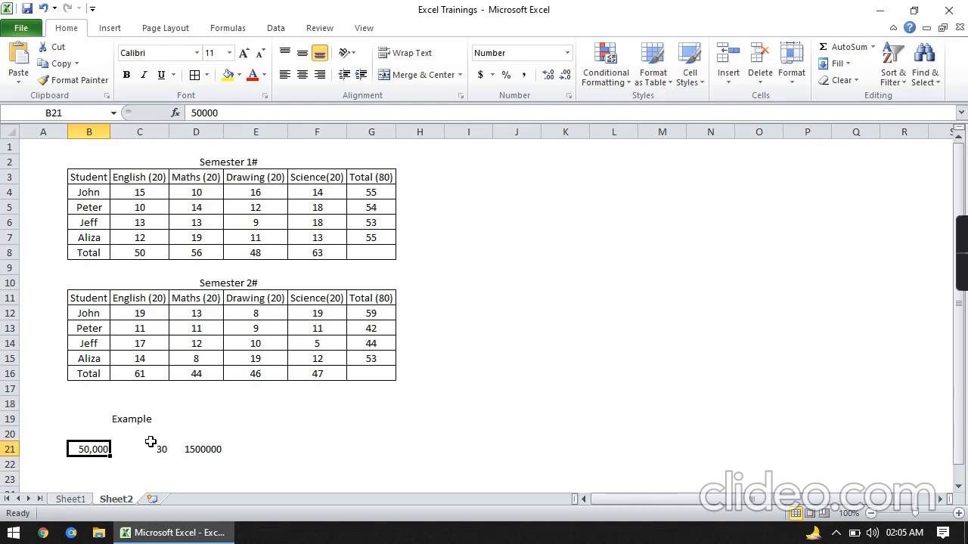
Clear the example numbers and their product from row 21, cells B21:E21
key(shift+Right)
key(shift+Right)
key(shift+Right)
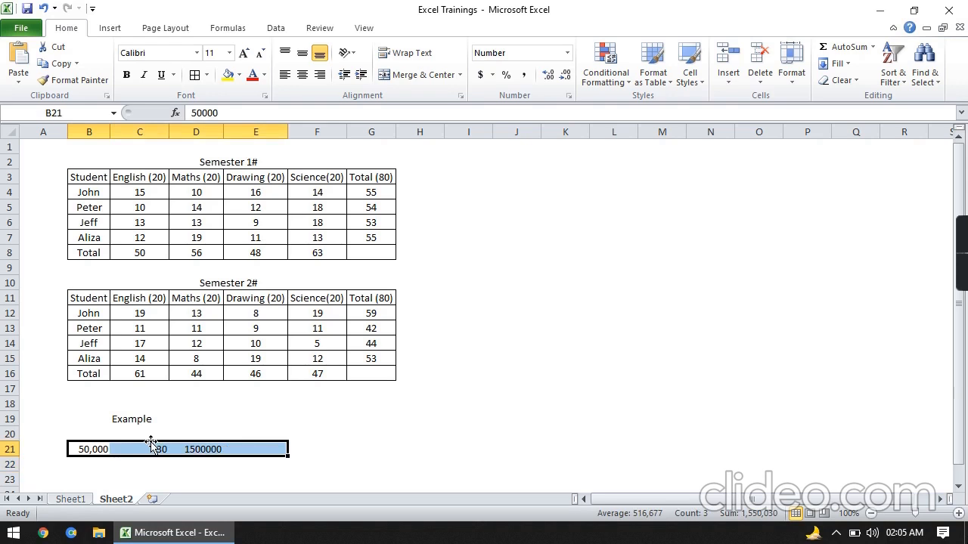
key(Delete)
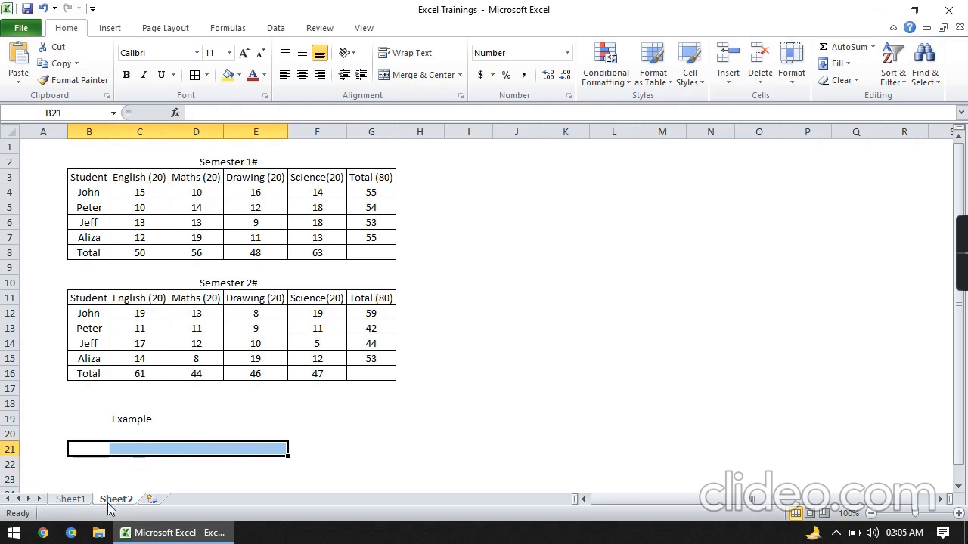
Check the Division topic in the list on Sheet1, then return to the empty example row on Sheet2
click(76, 500)
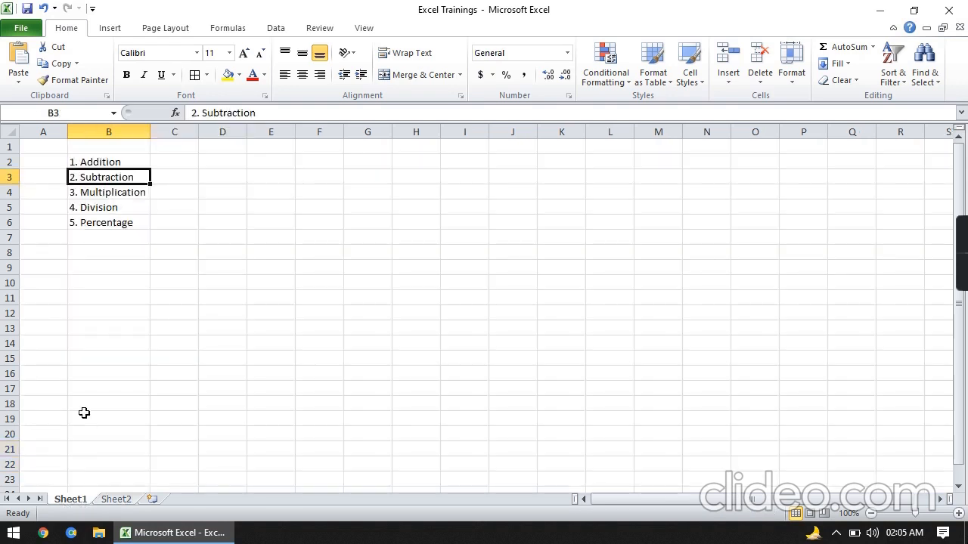
click(129, 210)
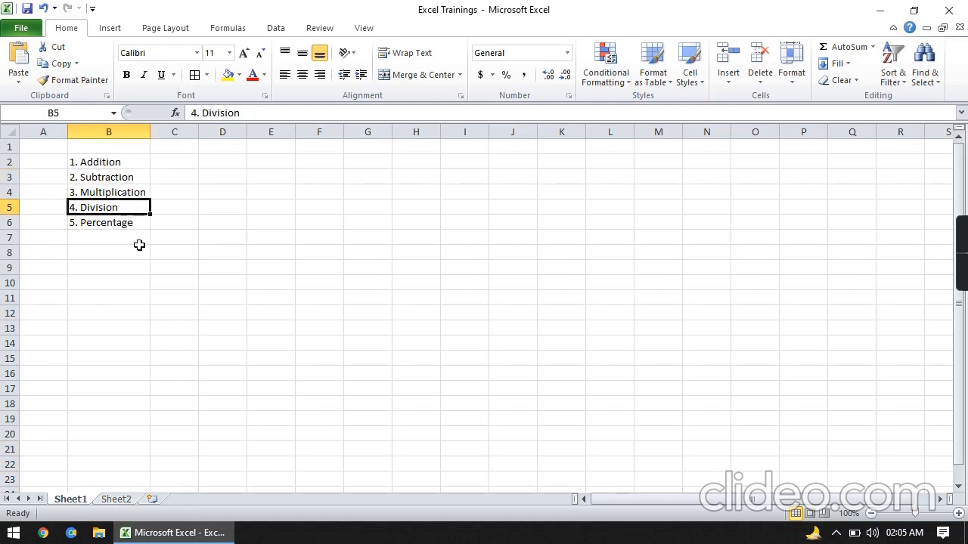
click(124, 500)
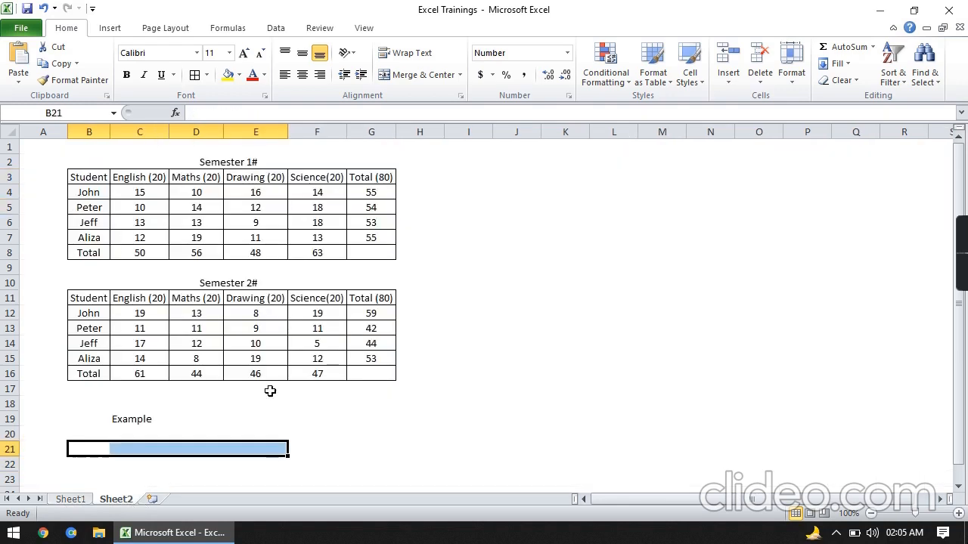
click(190, 448)
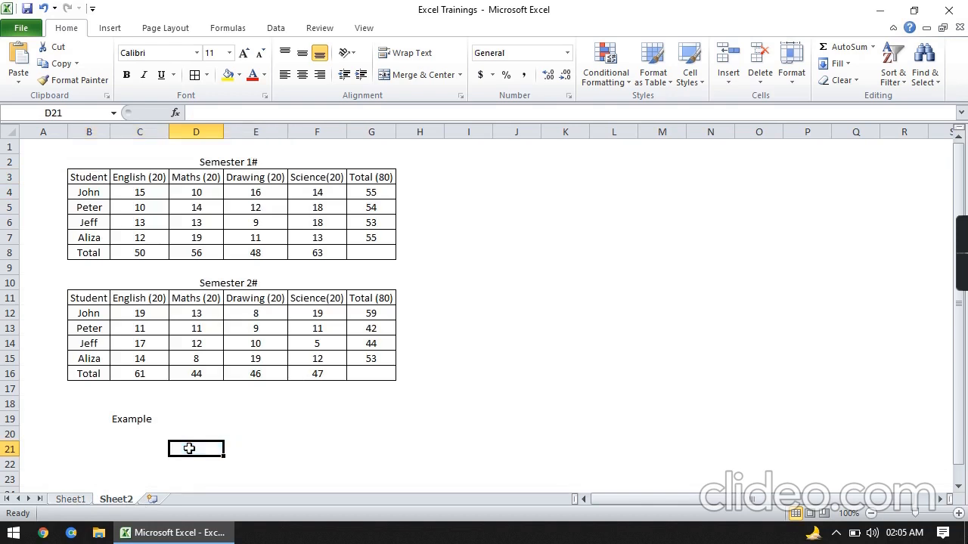
click(111, 447)
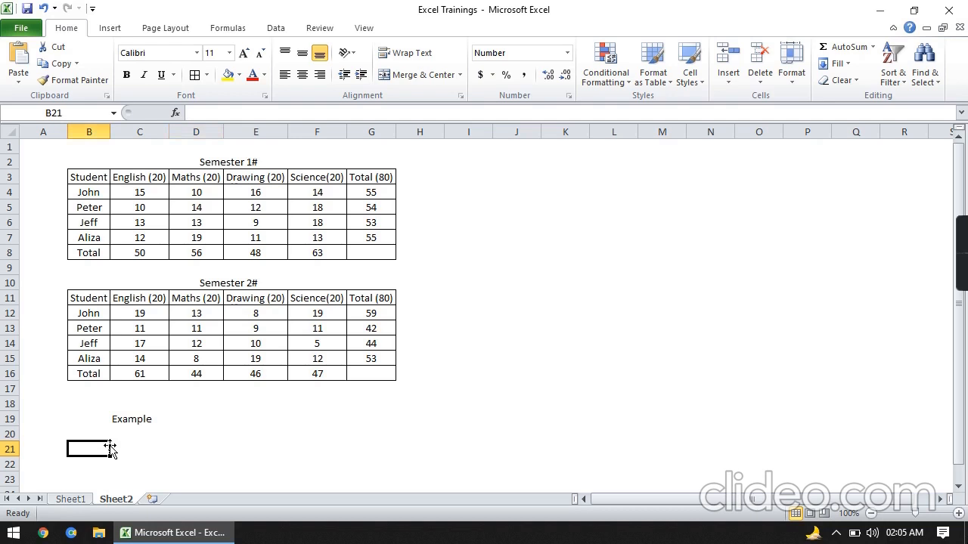
Insert two blank columns between the English (20) and Maths (20) columns
click(211, 127)
right_click(212, 130)
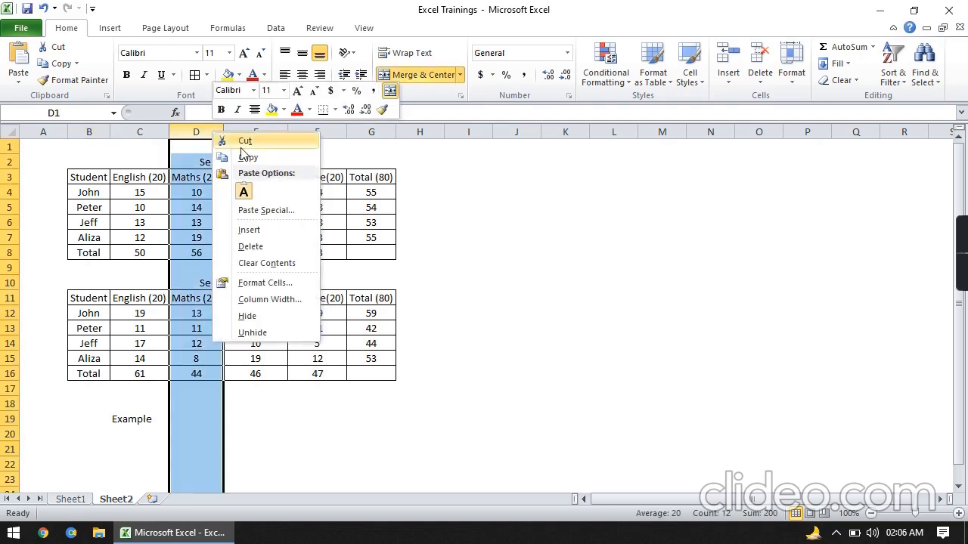
click(249, 229)
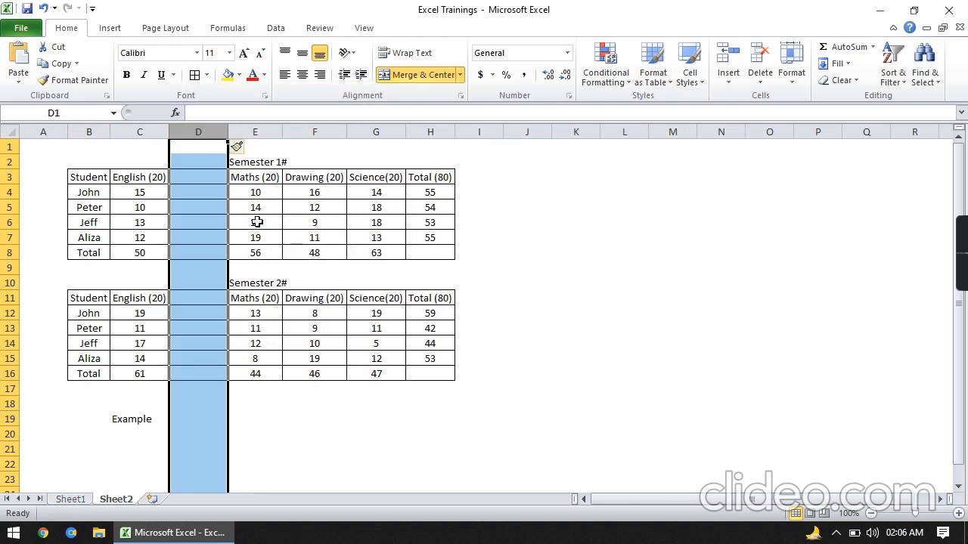
click(258, 130)
right_click(259, 132)
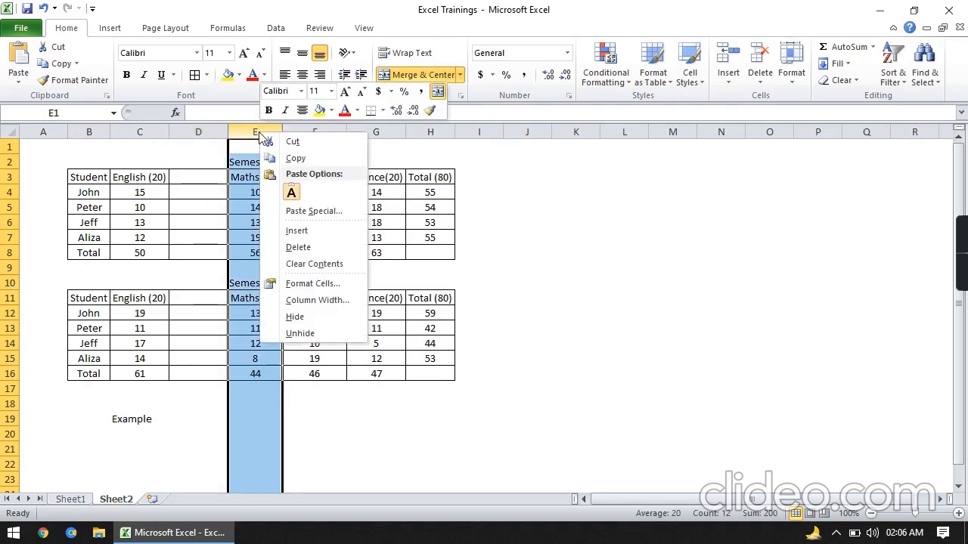
click(302, 230)
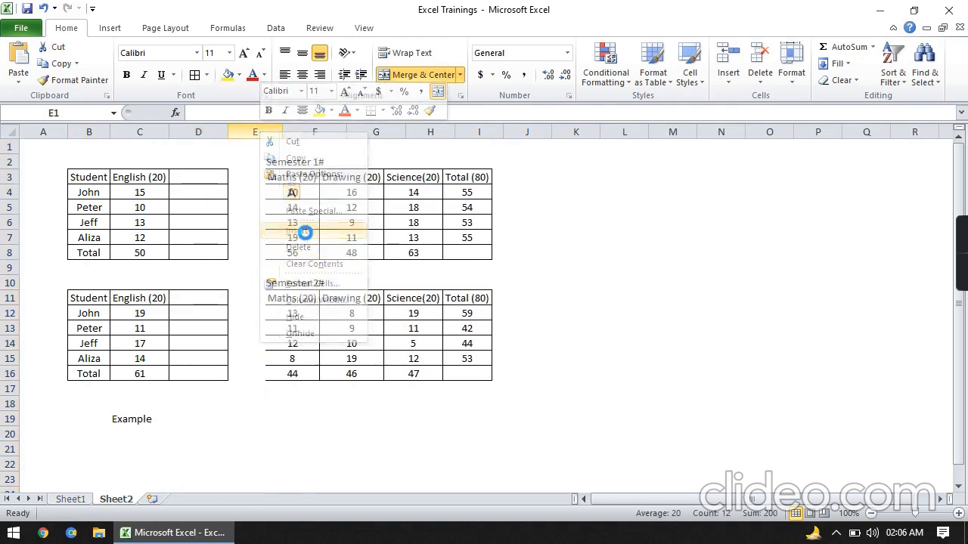
Insert two blank columns between the Maths (20) and Drawing (20) columns
click(394, 131)
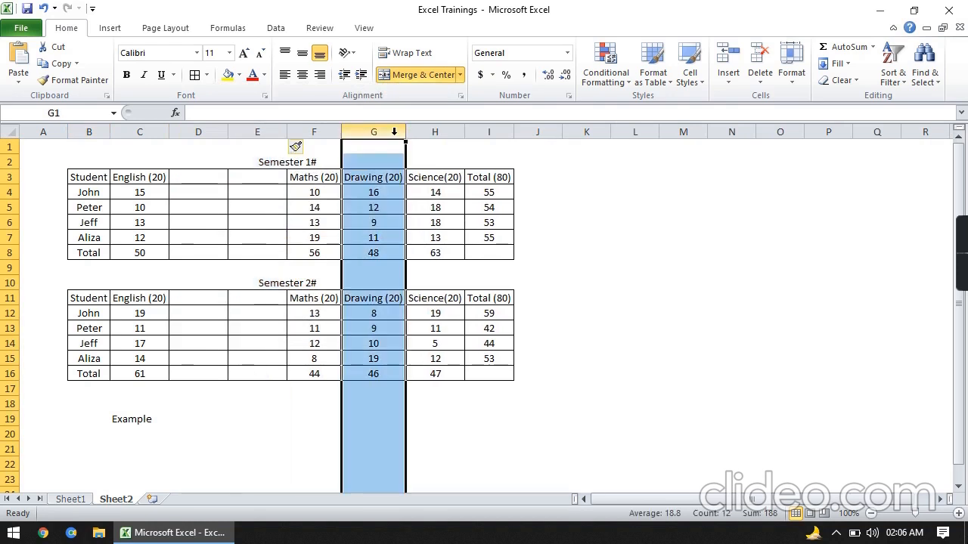
right_click(394, 134)
click(430, 235)
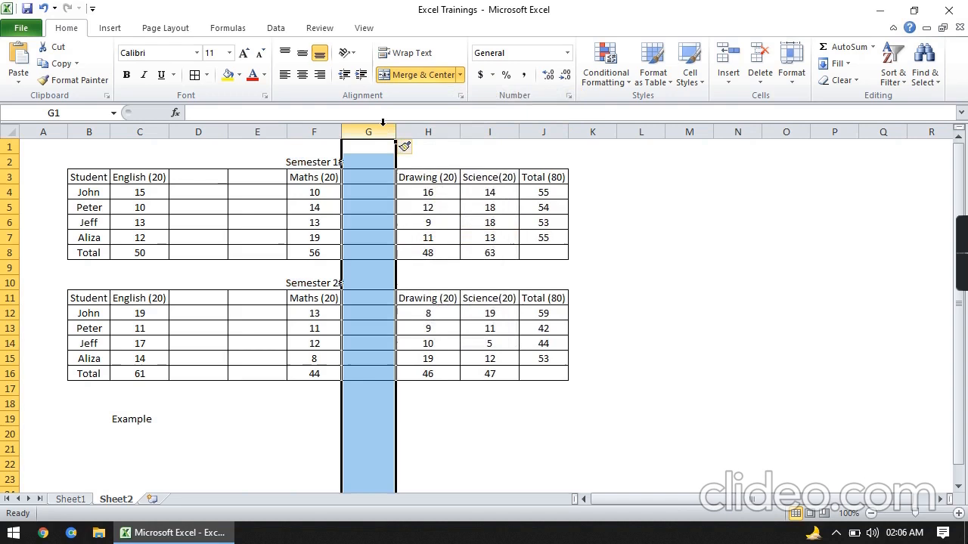
right_click(382, 123)
click(413, 227)
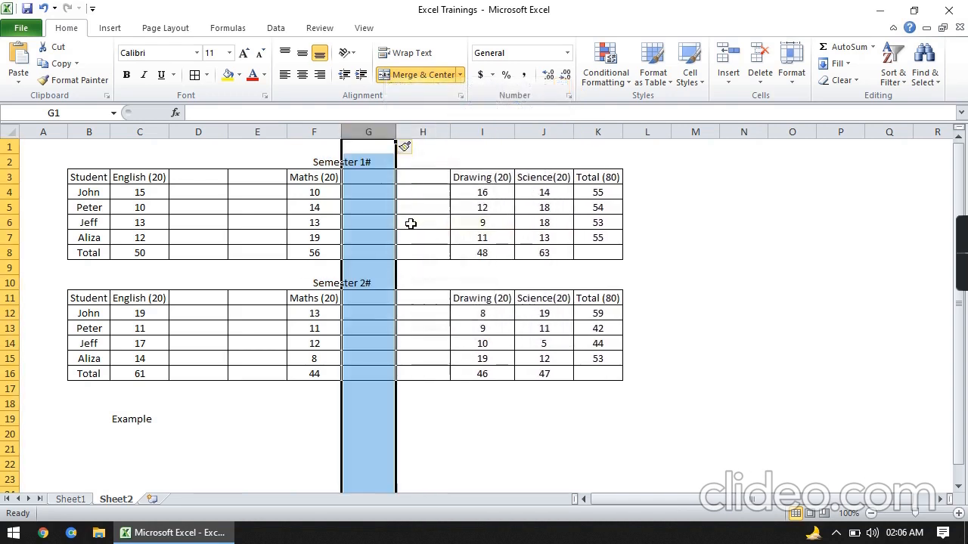
Insert two blank columns between the Drawing (20) and Science(20) columns
click(533, 132)
right_click(534, 133)
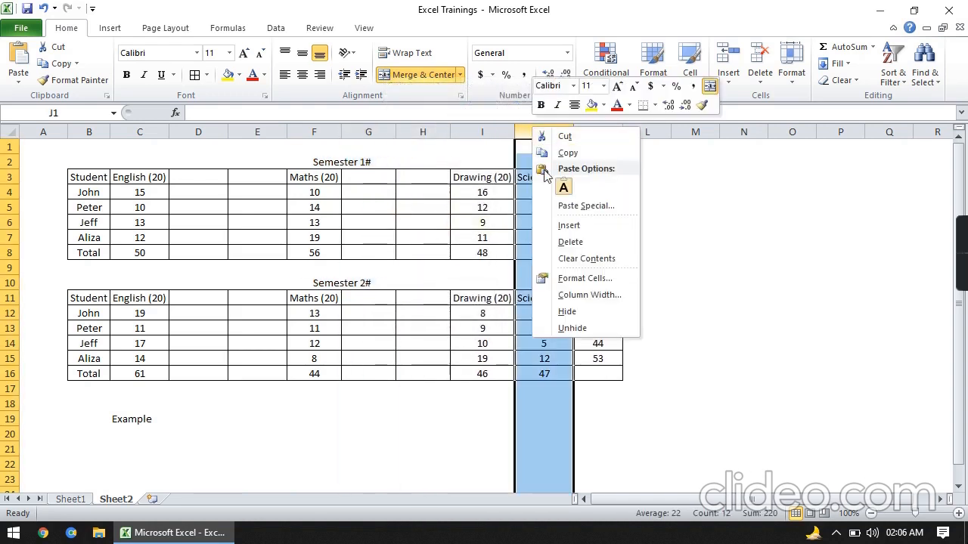
click(563, 225)
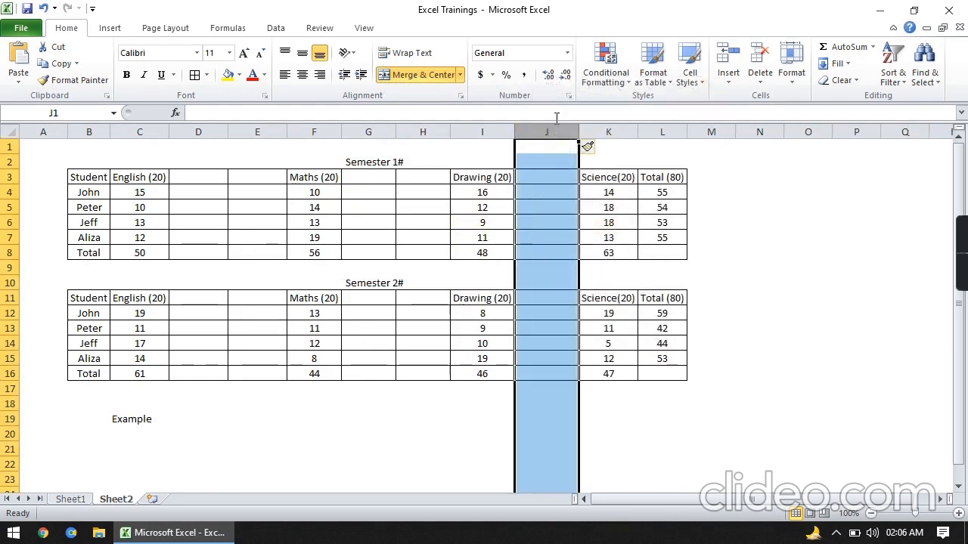
right_click(550, 131)
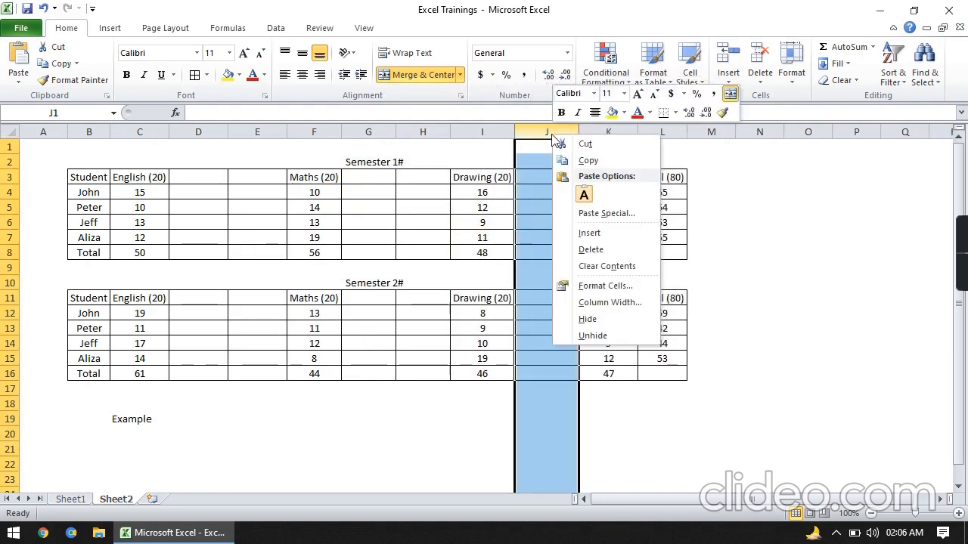
click(574, 232)
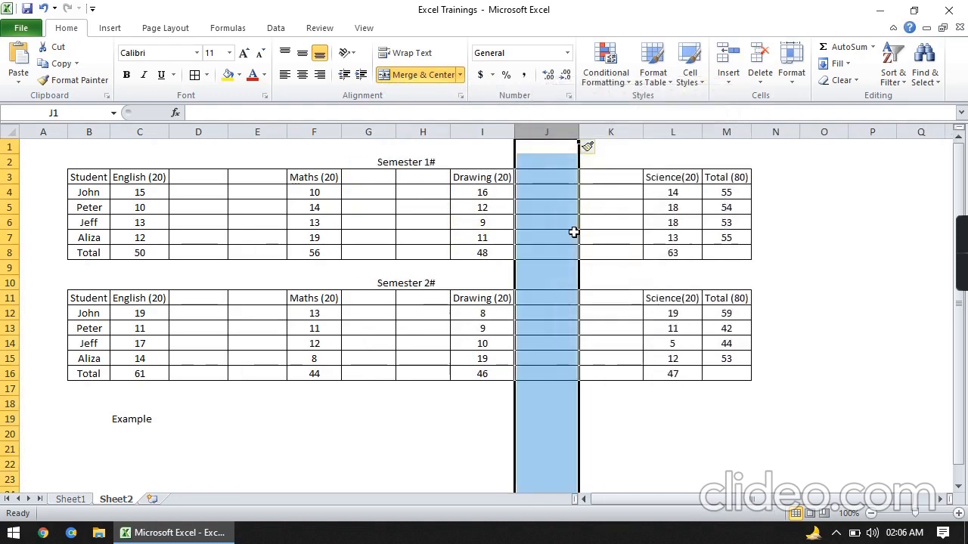
Insert two blank columns between the Science(20) and Total (80) columns
click(725, 130)
right_click(725, 127)
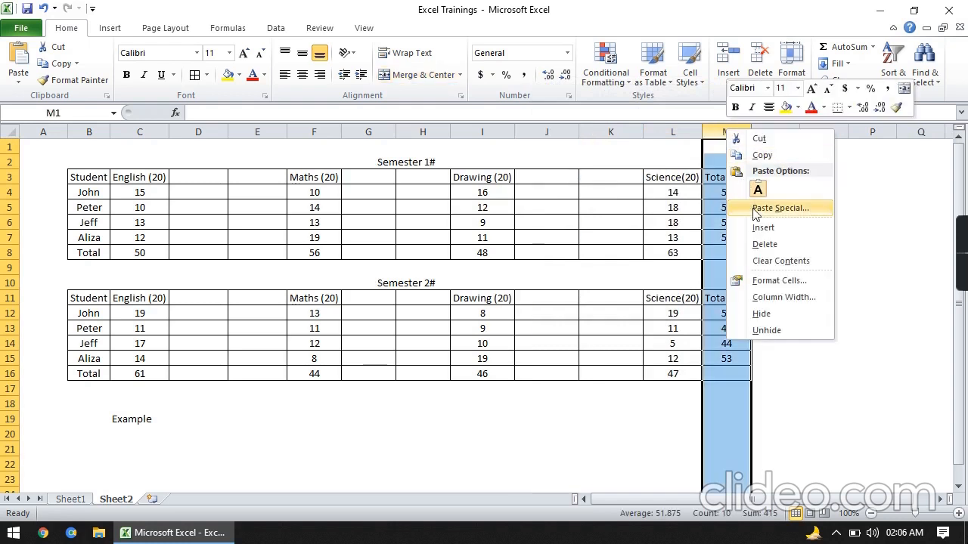
click(756, 227)
right_click(742, 134)
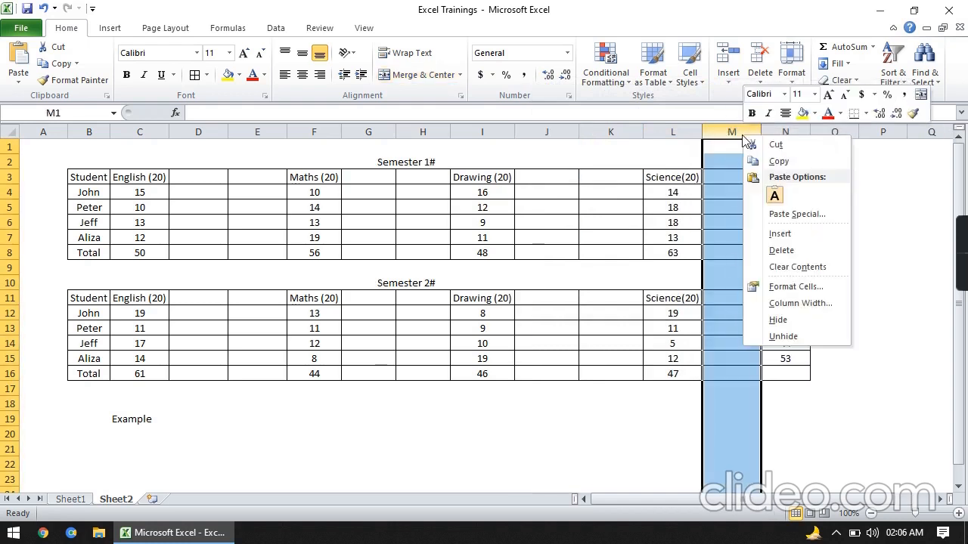
click(769, 236)
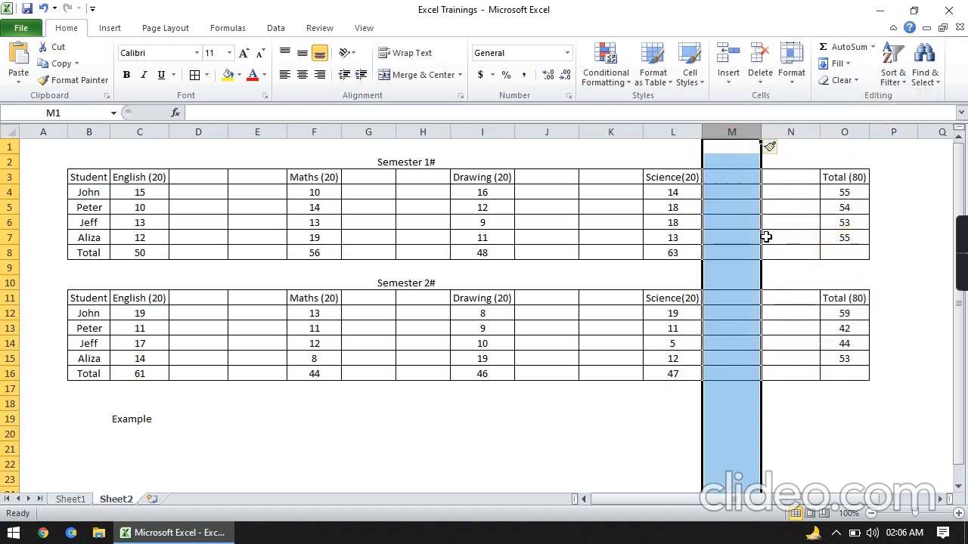
Enter the headers "Division" in D3 and "Percentage" in E3 of the Semester 1 table
click(219, 175)
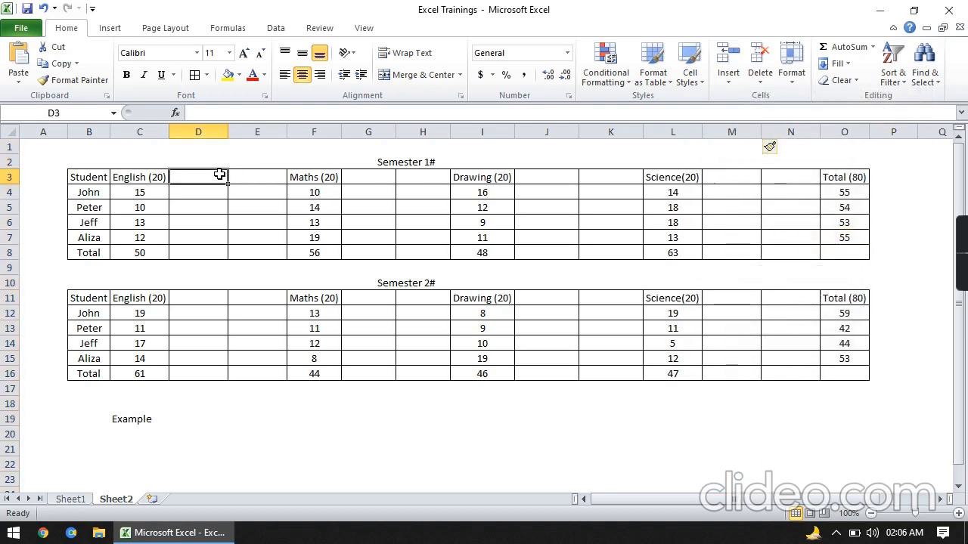
text(Division)
key(Tab)
text(Pe)
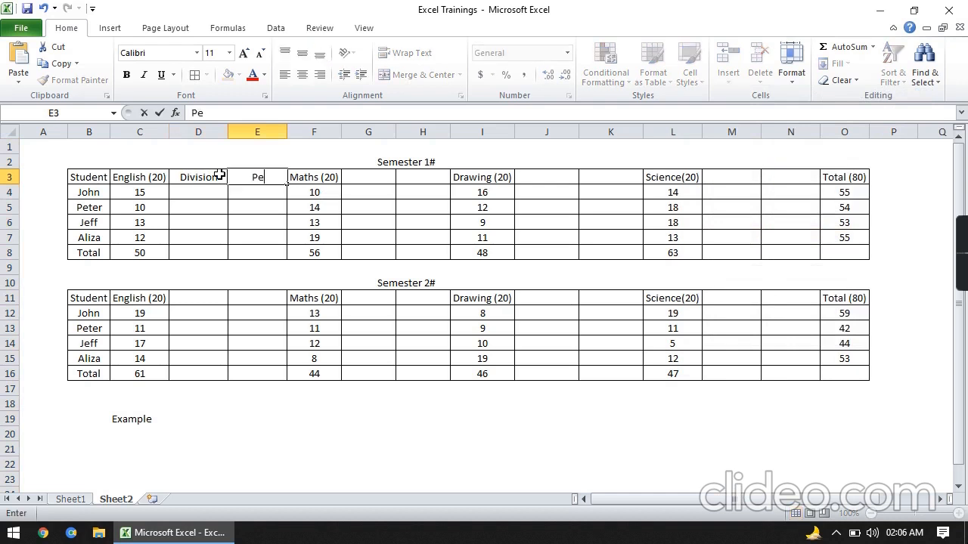
text(rcentage)
key(Return)
Copy the Division and Percentage headers from D3:E3 into G3:H3, J3:K3 and M3:N3
click(219, 176)
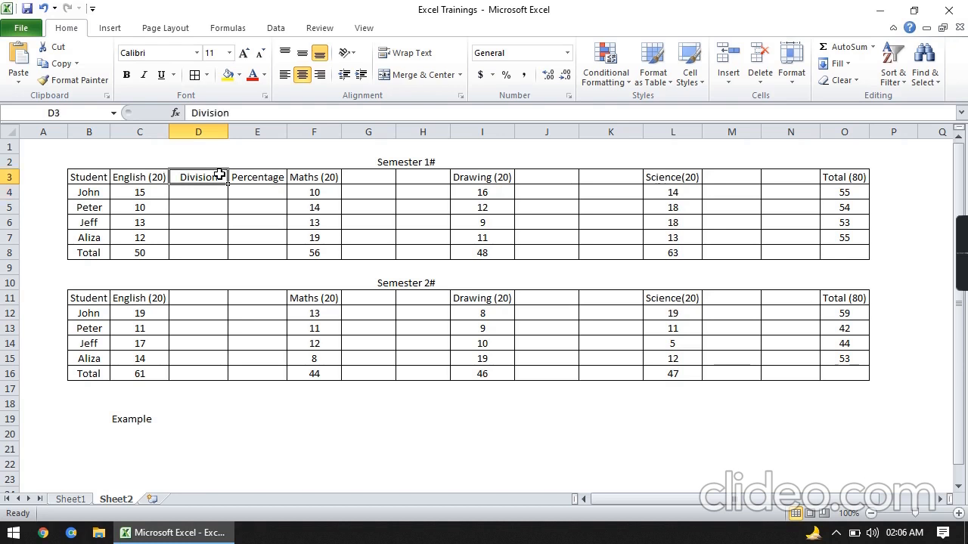
key(shift+Right)
key(ctrl+c)
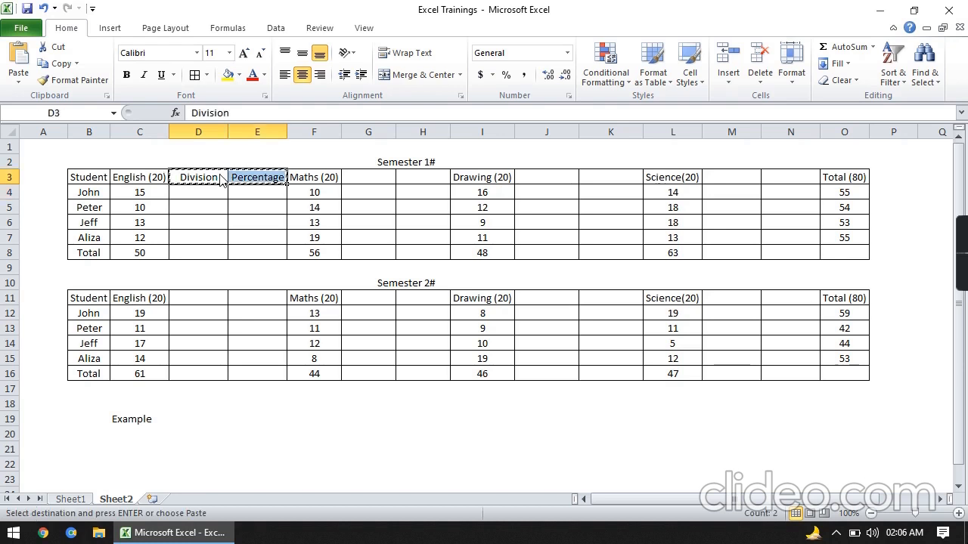
key(Right)
key(Right)
key(Right)
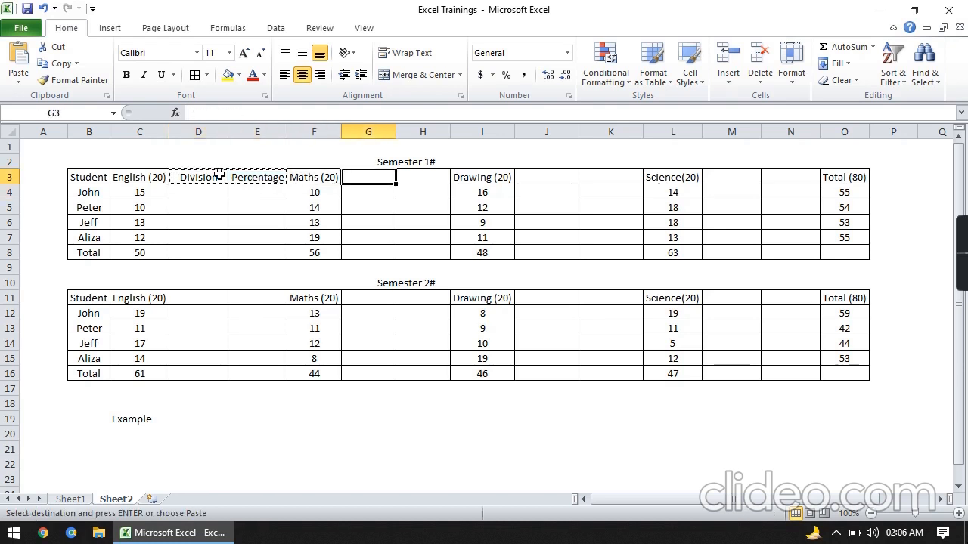
key(ctrl+v)
key(Right)
key(Right)
key(Right)
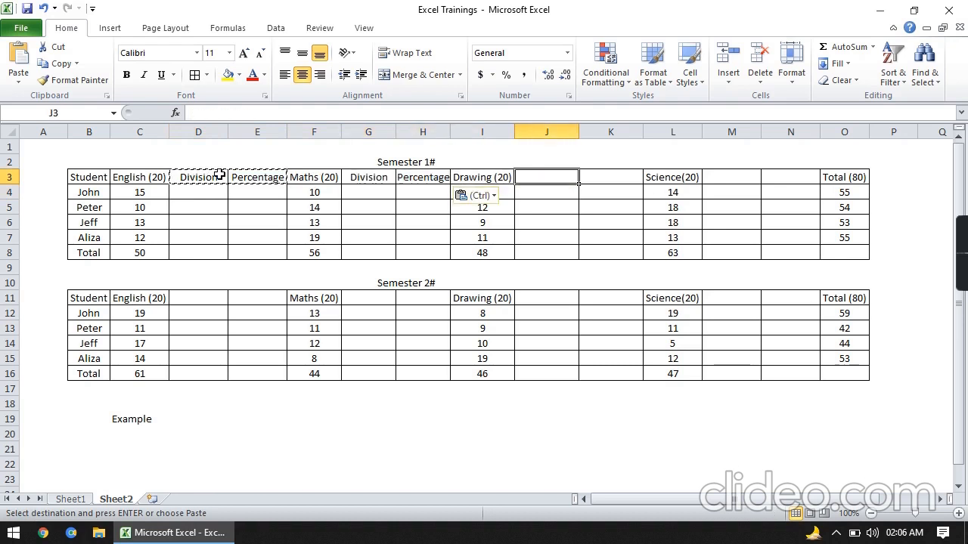
key(ctrl+v)
key(Right)
key(Right)
key(Right)
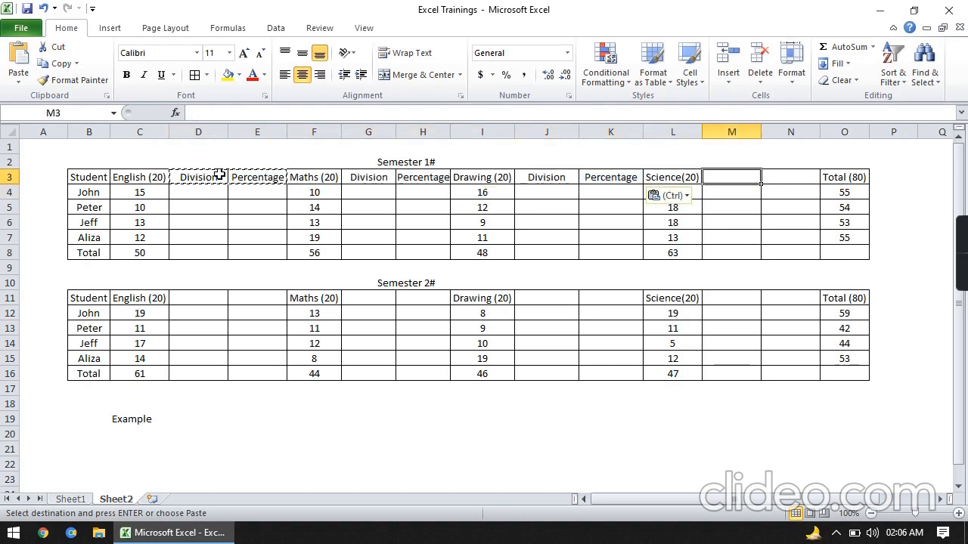
key(ctrl+v)
key(Down)
key(Down)
key(Left)
key(Left)
key(Left)
key(Left)
key(Left)
key(Up)
key(Up)
key(Left)
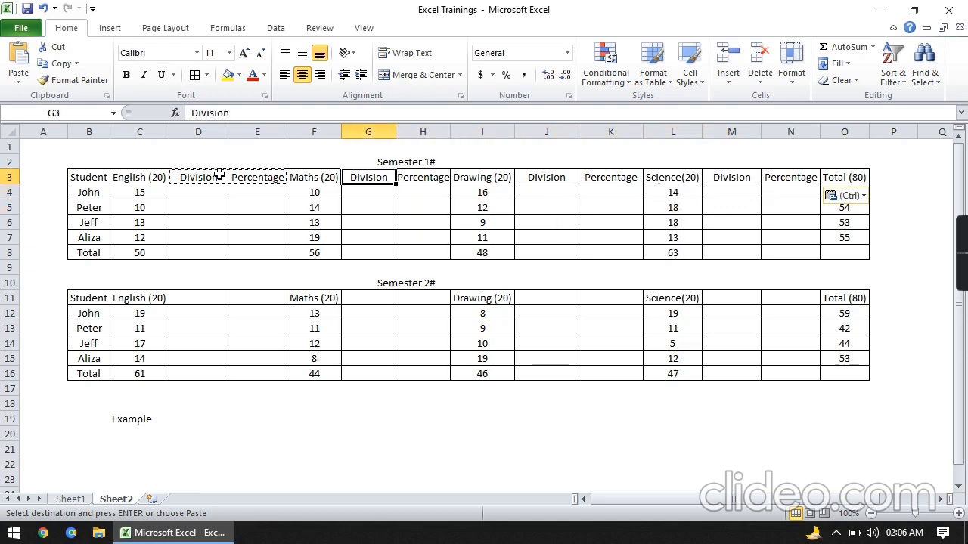
key(Left)
key(Escape)
Copy the whole Semester 1 header row B3:O3 onto the Semester 2 header row starting at B11
key(Left)
key(Left)
key(Left)
key(Left)
key(shift+Right)
key(shift+Right)
key(shift+Right)
key(shift+Right)
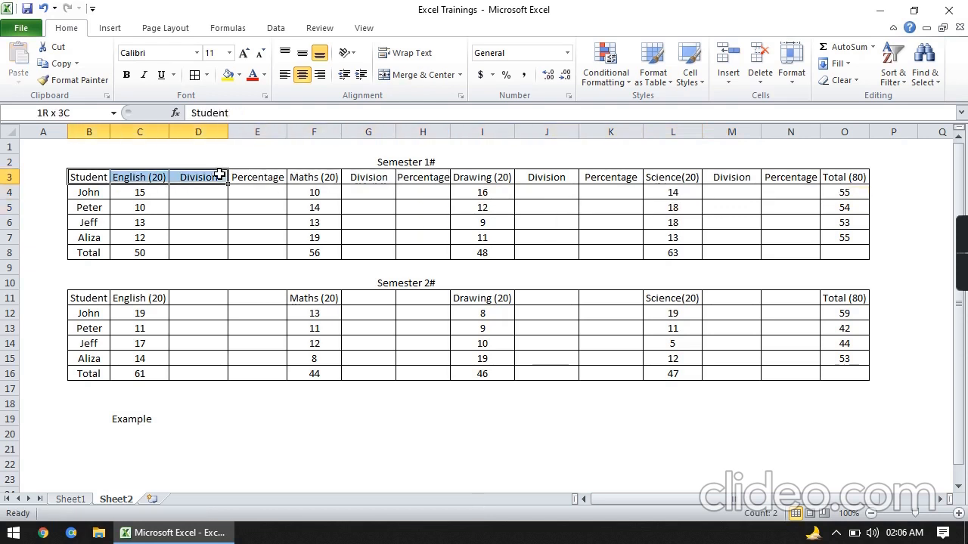
key(shift+Right)
key(shift+Right)
key(shift+Right)
key(shift+Right)
key(shift+Right)
key(shift+Right)
key(shift+Right)
key(shift+Right)
key(shift+Right)
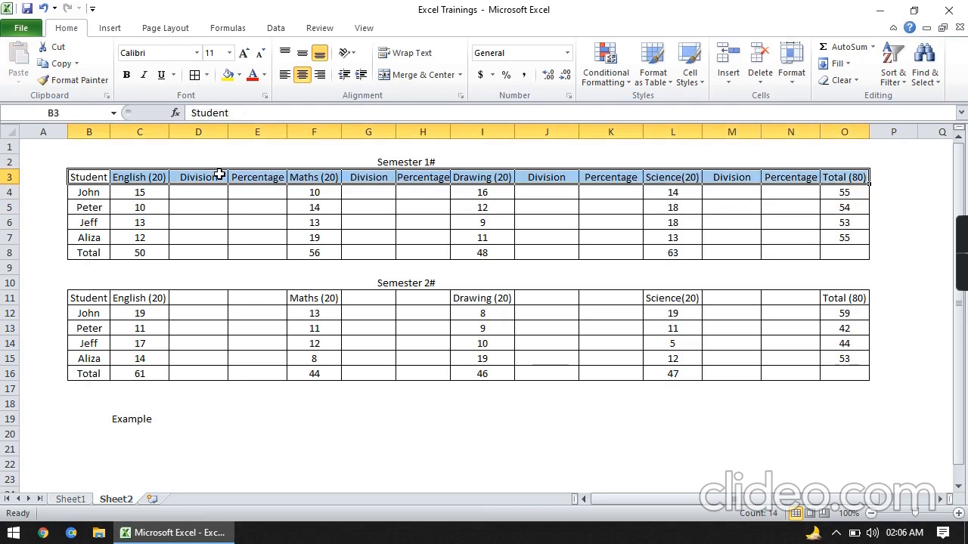
key(ctrl+c)
key(Down)
key(Down)
key(Down)
key(Down)
key(Down)
key(Down)
key(Down)
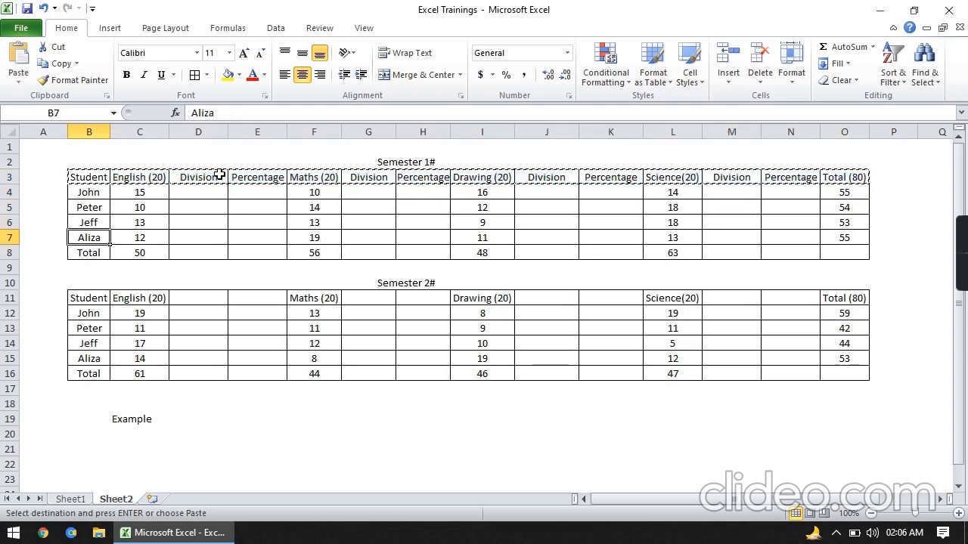
key(Down)
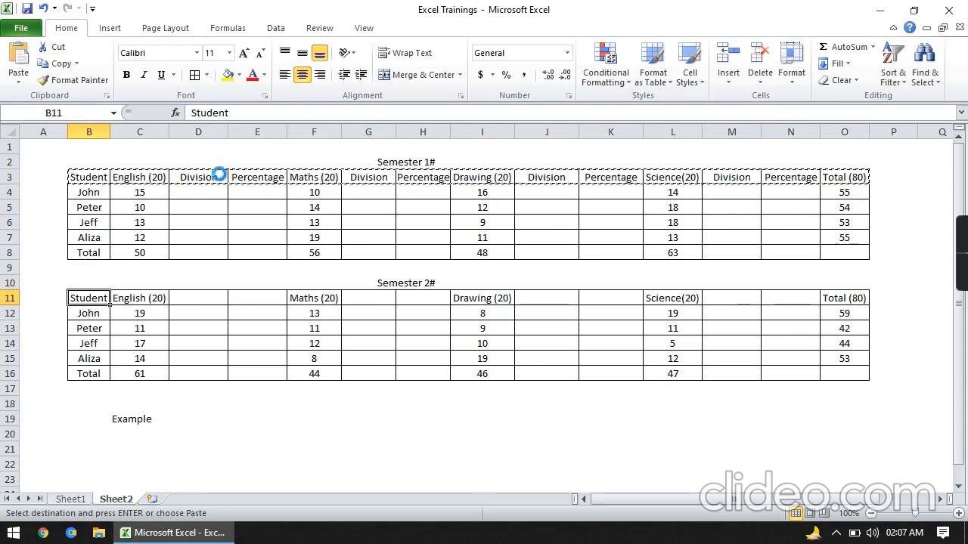
key(ctrl+v)
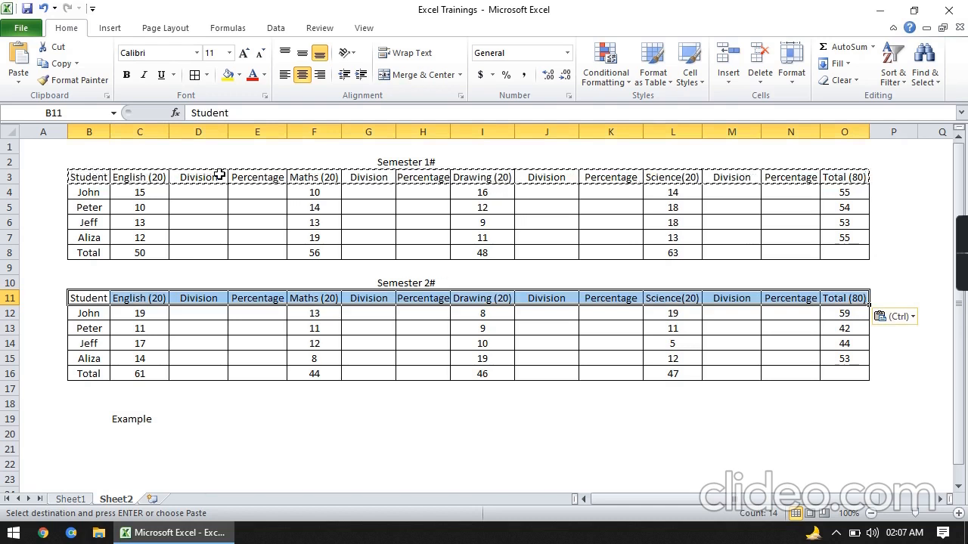
key(ctrl)
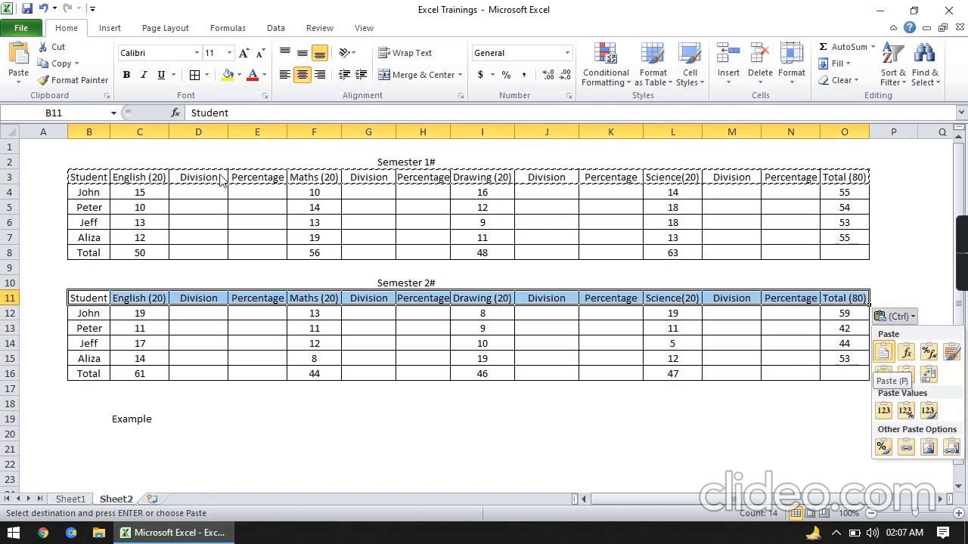
Enter the formula =C4/20 in D4, the first English Division cell of the Semester 1 table
key(Escape)
key(Escape)
key(Down)
key(Up)
key(Up)
key(Up)
key(Up)
key(Up)
key(Up)
key(Up)
key(Right)
key(Right)
key(Up)
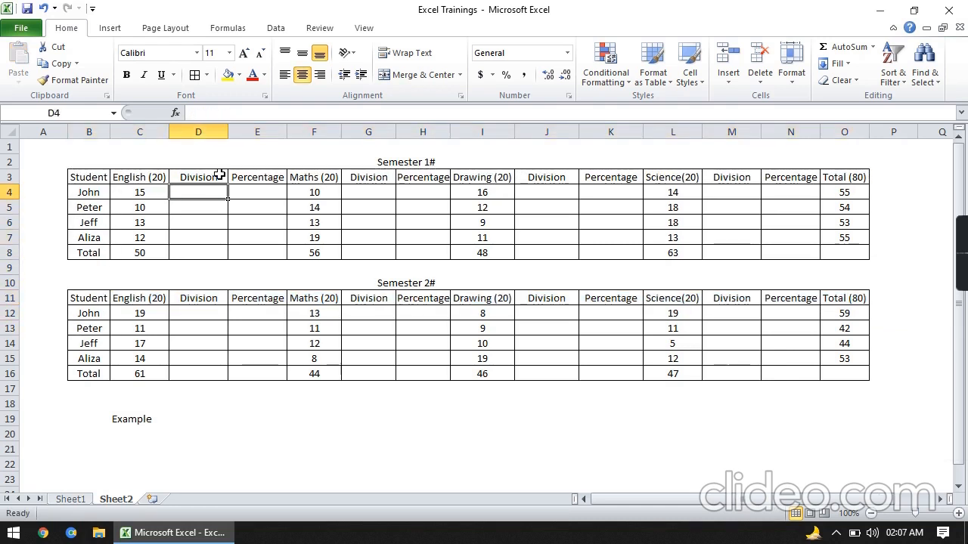
text(=)
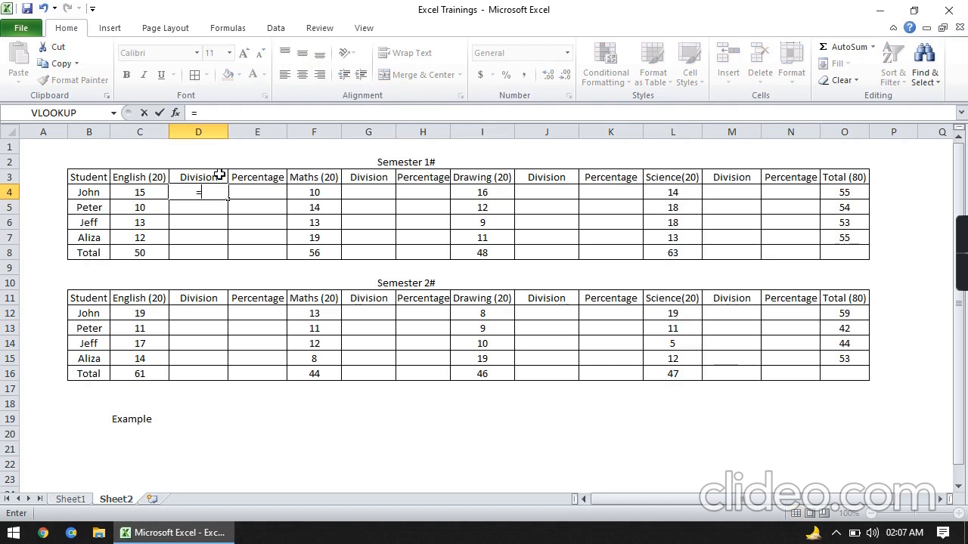
key(Left)
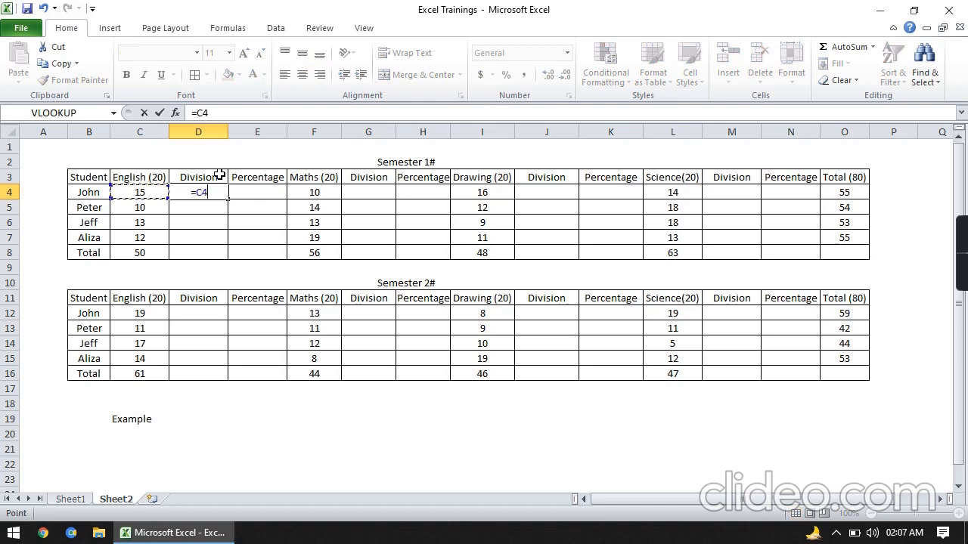
text(/)
text(20)
key(Return)
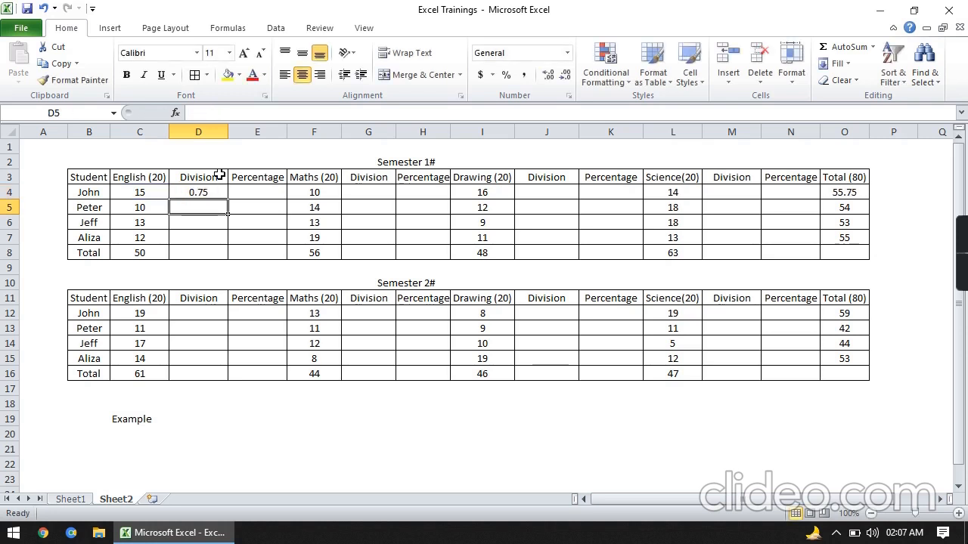
Copy the division formula from D4 into D5:D8 to complete the Semester 1 English Division column
key(Up)
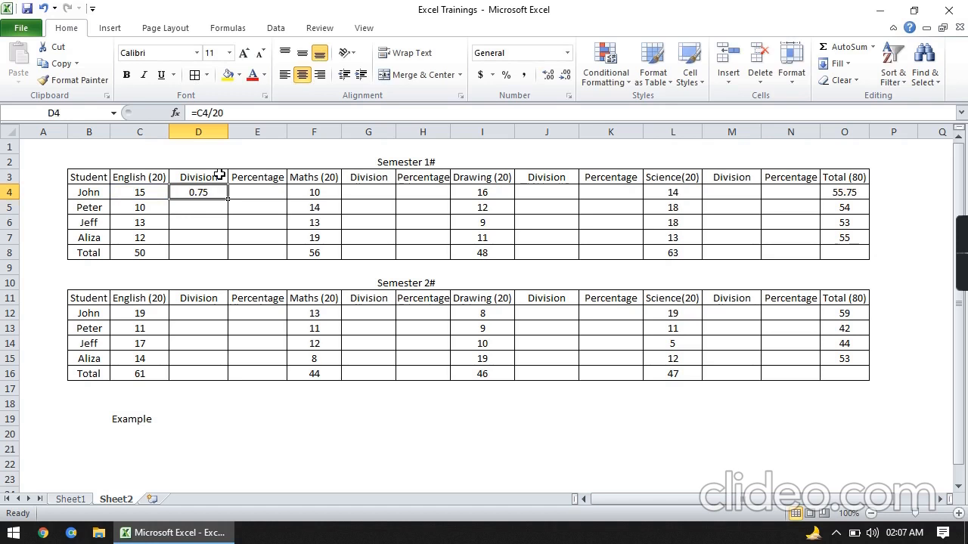
key(ctrl+c)
key(Down)
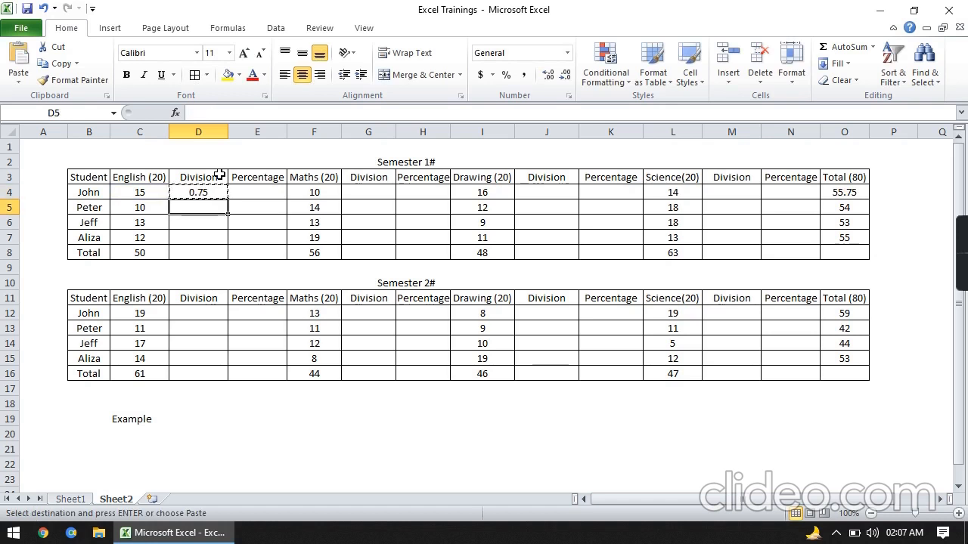
key(ctrl+v)
key(Down)
key(Down)
key(Down)
key(Down)
key(Down)
key(Down)
key(Up)
key(Up)
key(Up)
key(Up)
key(Up)
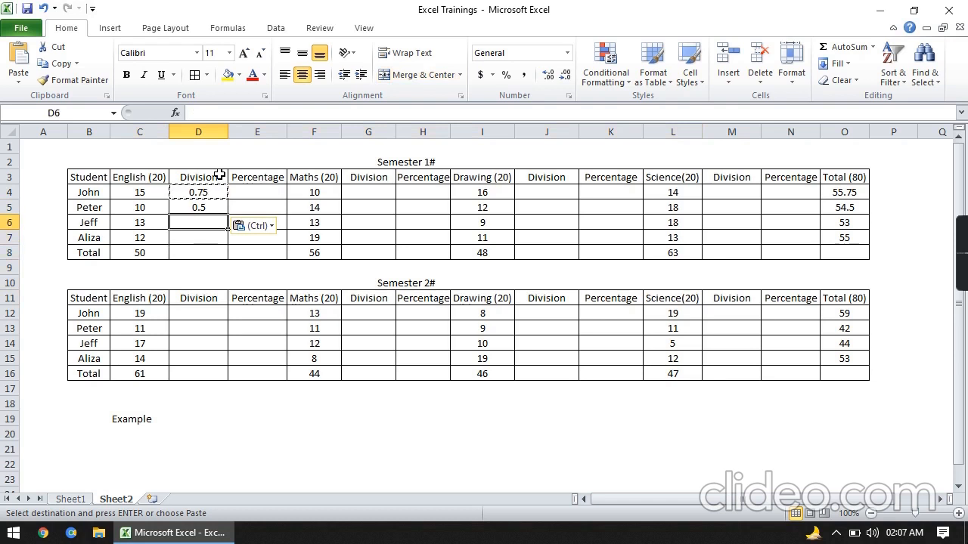
key(ctrl+v)
key(Down)
key(ctrl+v)
key(Down)
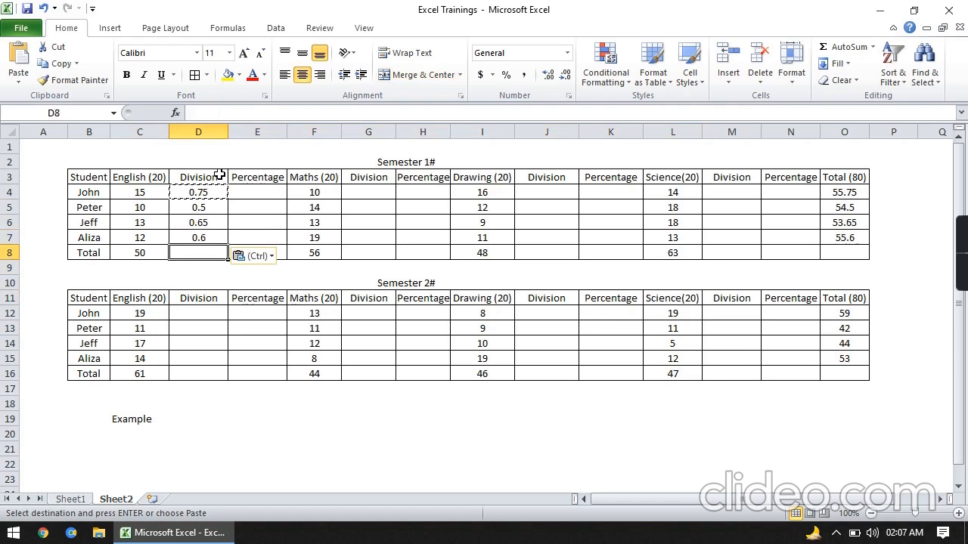
key(ctrl+v)
Paste the D4 division formula into D12:D16, the English Division column of the Semester 2 table
key(Down)
key(Down)
key(Down)
key(Down)
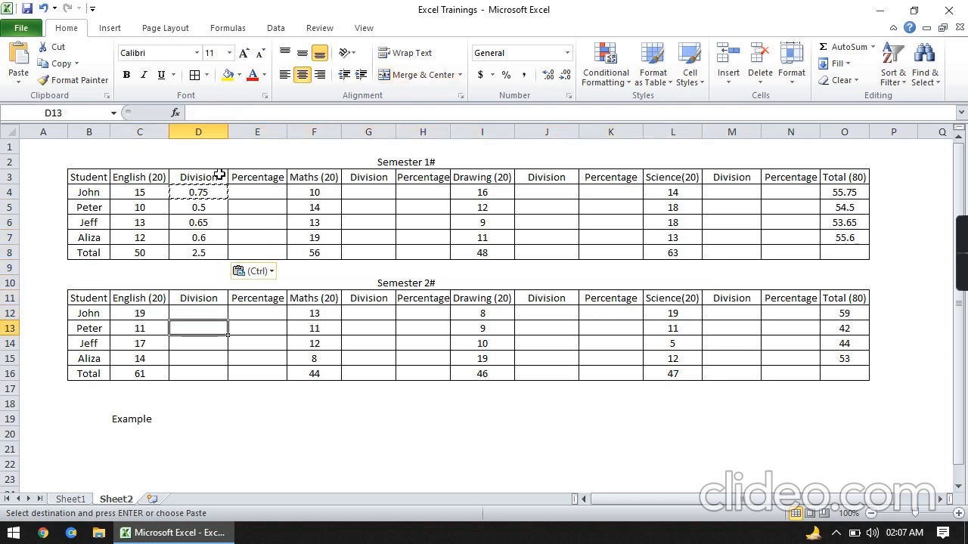
key(ctrl+v)
key(Down)
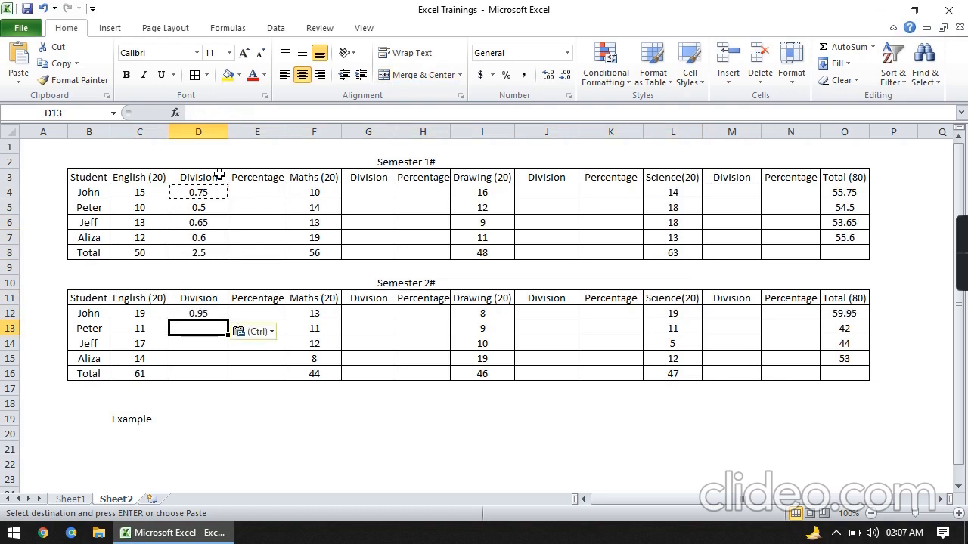
key(ctrl+v)
key(Down)
key(ctrl+v)
key(Down)
key(ctrl+v)
key(Down)
key(ctrl+v)
Paste the D4 division formula into G4:G8, the Maths Division column of the Semester 1 table
key(Up)
key(Up)
key(Up)
key(Up)
key(Up)
key(Up)
key(Up)
key(Up)
key(Up)
key(Up)
key(Up)
key(Up)
key(Down)
key(Down)
key(Down)
key(Right)
key(Up)
key(Up)
key(Right)
key(Right)
key(Right)
key(Up)
key(Left)
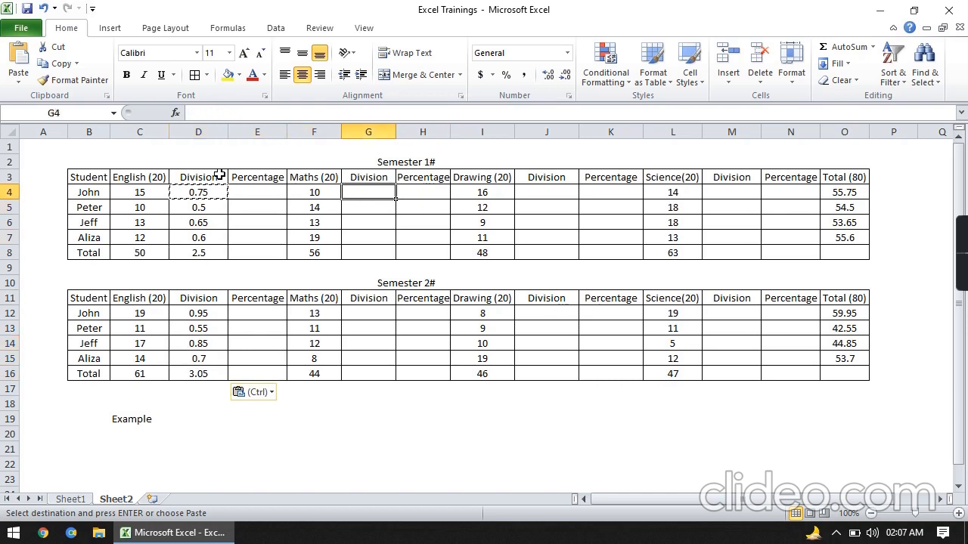
key(ctrl+v)
key(Down)
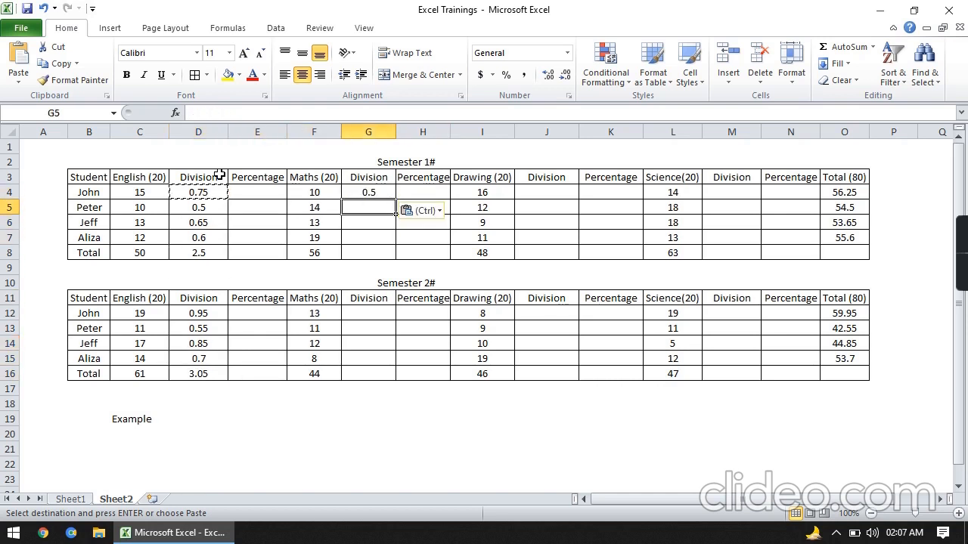
key(ctrl+v)
key(Down)
key(ctrl+v)
key(Down)
key(Down)
key(Up)
key(ctrl+v)
key(Down)
key(ctrl+v)
Paste the D4 division formula into G12:G16, the Maths Division column of the Semester 2 table
key(Down)
key(Down)
key(Down)
key(Down)
key(ctrl+v)
key(Down)
key(ctrl+v)
key(Down)
key(ctrl+v)
key(Down)
key(ctrl+v)
key(Down)
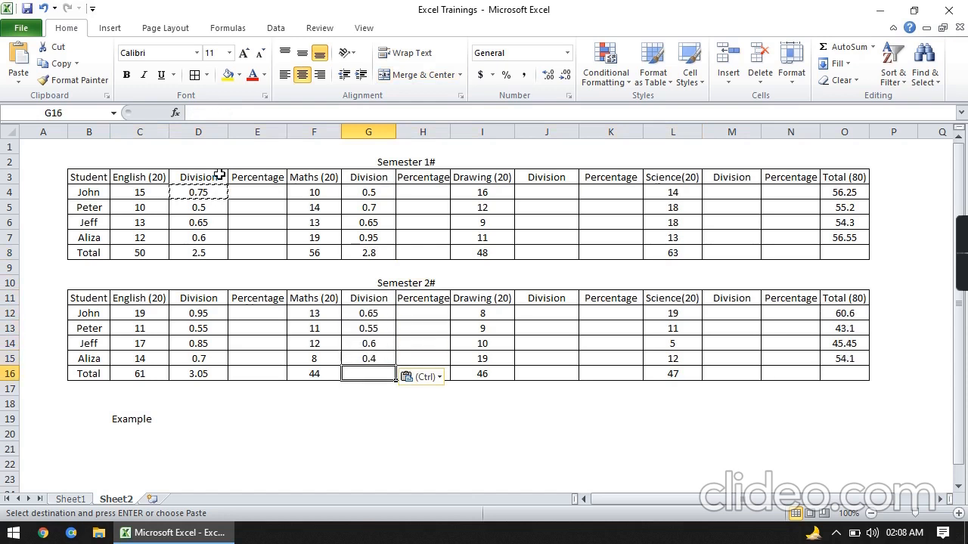
key(ctrl+v)
Paste the D4 division formula into J4:J8, the Drawing Division column of the Semester 1 table
key(Up)
key(Up)
key(Up)
key(Up)
key(Up)
key(Up)
key(Up)
key(Up)
key(Up)
key(Up)
key(Right)
key(Up)
key(Right)
key(Right)
key(Up)
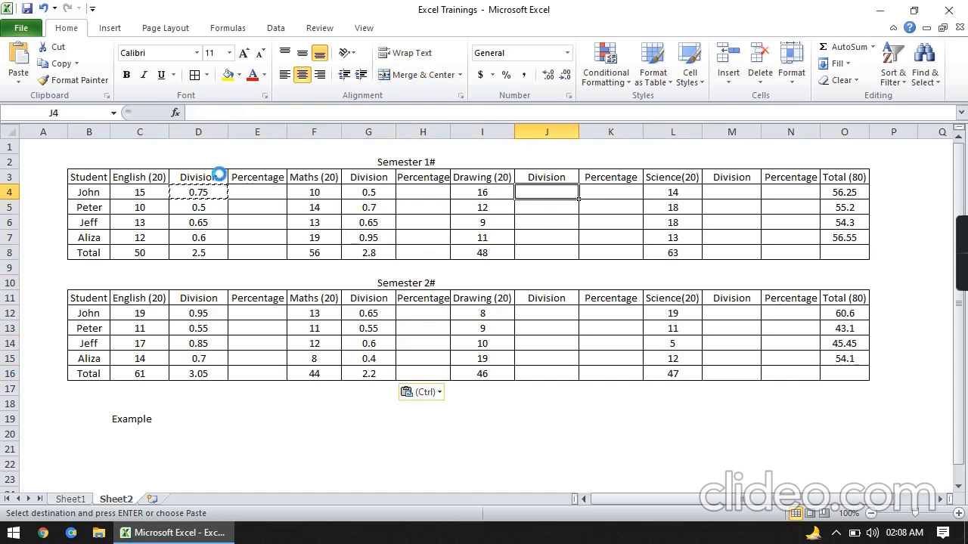
key(ctrl+v)
key(Down)
key(ctrl+v)
key(Down)
key(ctrl+v)
key(Down)
key(ctrl+v)
key(Down)
key(ctrl+v)
Paste the D4 division formula into J12:J16, the Drawing Division column of the Semester 2 table
key(Down)
key(Down)
key(Down)
key(Down)
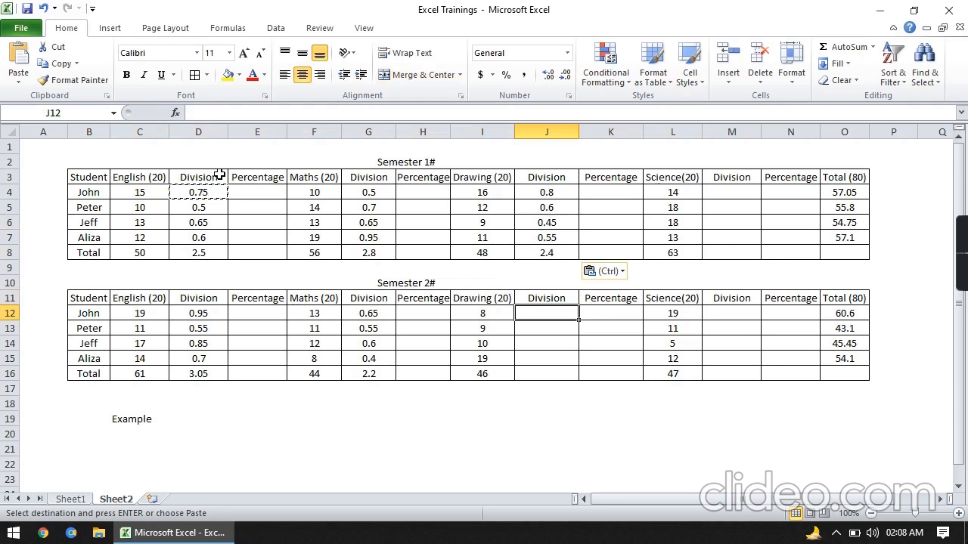
key(ctrl+v)
key(Down)
key(ctrl+v)
key(Down)
key(ctrl+v)
key(Down)
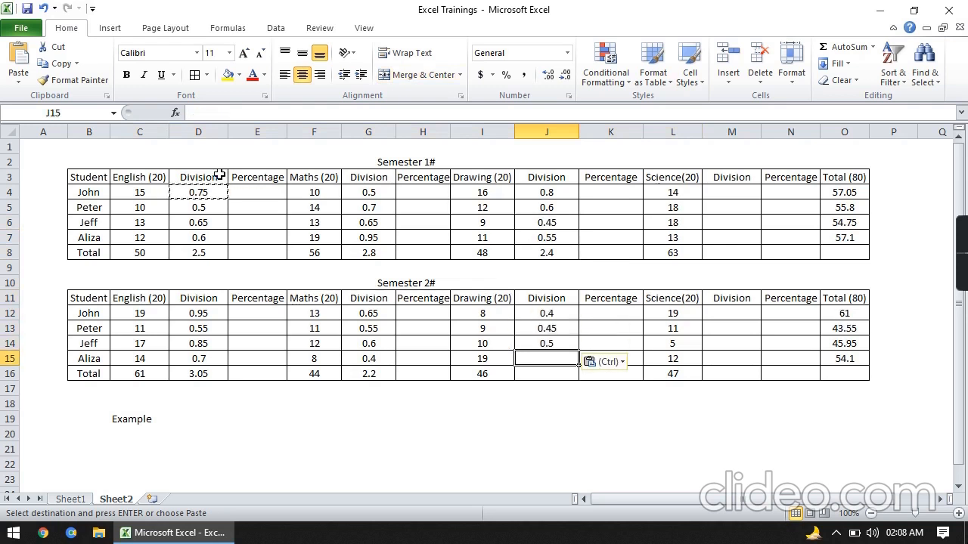
key(ctrl+v)
key(Down)
key(ctrl+v)
Paste the D4 division formula into M4:M8, the Science Division column of the Semester 1 table
key(Up)
key(Up)
key(Up)
key(Up)
key(Up)
key(Up)
key(Up)
key(Up)
key(Up)
key(Up)
key(Up)
key(Up)
key(Up)
key(Up)
key(Right)
key(Down)
key(Right)
key(Down)
key(Left)
key(ctrl+v)
key(Down)
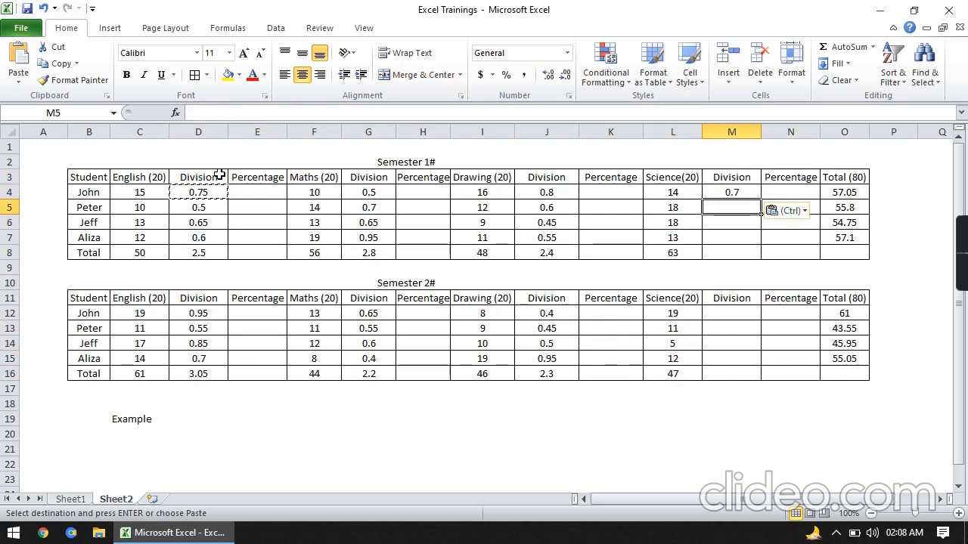
key(ctrl+v)
key(Down)
key(ctrl+v)
key(Down)
key(ctrl+v)
key(Down)
key(ctrl+v)
Paste the D4 division formula into M12:M16, the Science Division column of the Semester 2 table, and save the workbook
key(Down)
key(Down)
key(Down)
key(Down)
key(ctrl+v)
key(Down)
key(ctrl+v)
key(Down)
key(ctrl+v)
key(Down)
key(ctrl+v)
key(Down)
key(ctrl+v)
key(Up)
key(Up)
key(Up)
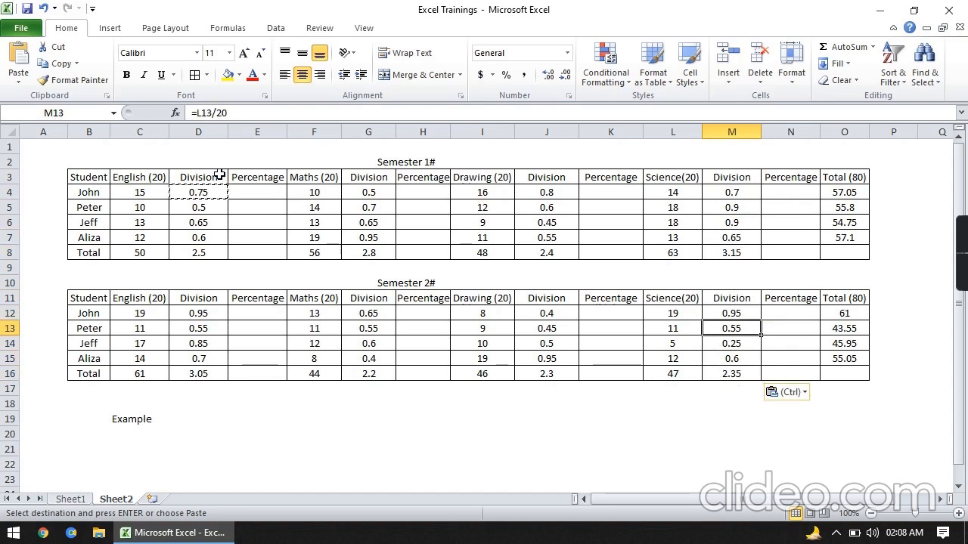
key(ctrl+s)
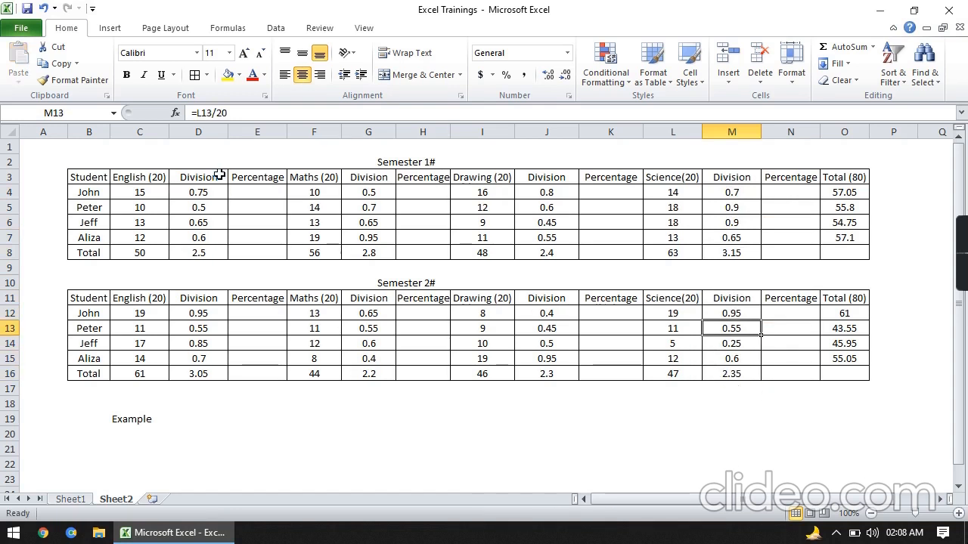
Enter the formula =D4 in E4, the first English Percentage cell of the Semester 1 table
key(Left)
key(Left)
key(Left)
key(Left)
key(Left)
key(Left)
key(Left)
key(Left)
key(Up)
key(Up)
key(Up)
key(Up)
key(Up)
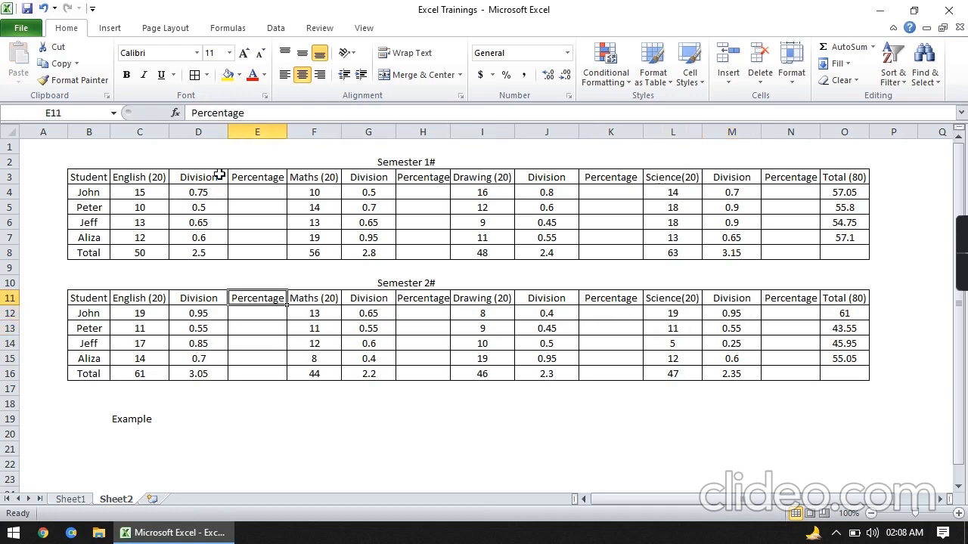
key(Up)
key(Up)
key(Up)
key(Up)
key(Left)
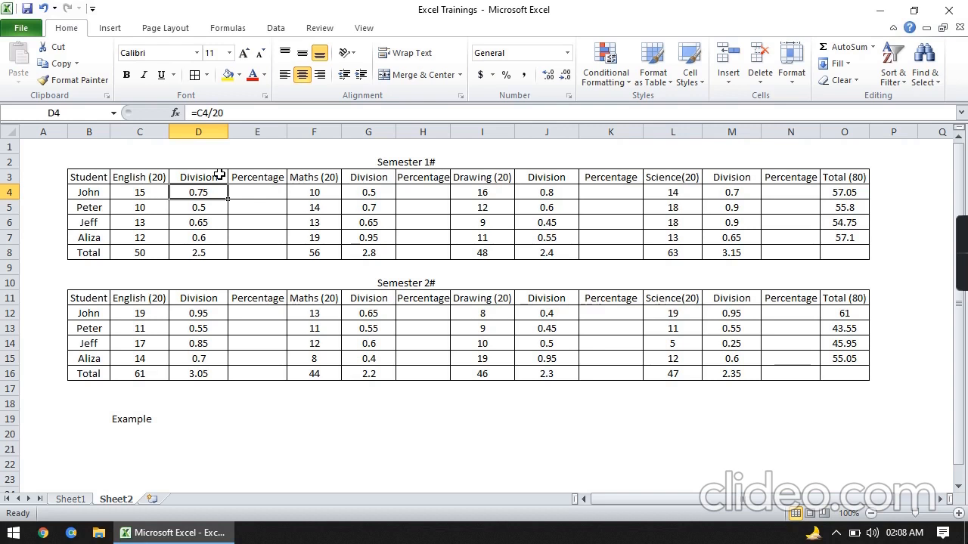
key(Right)
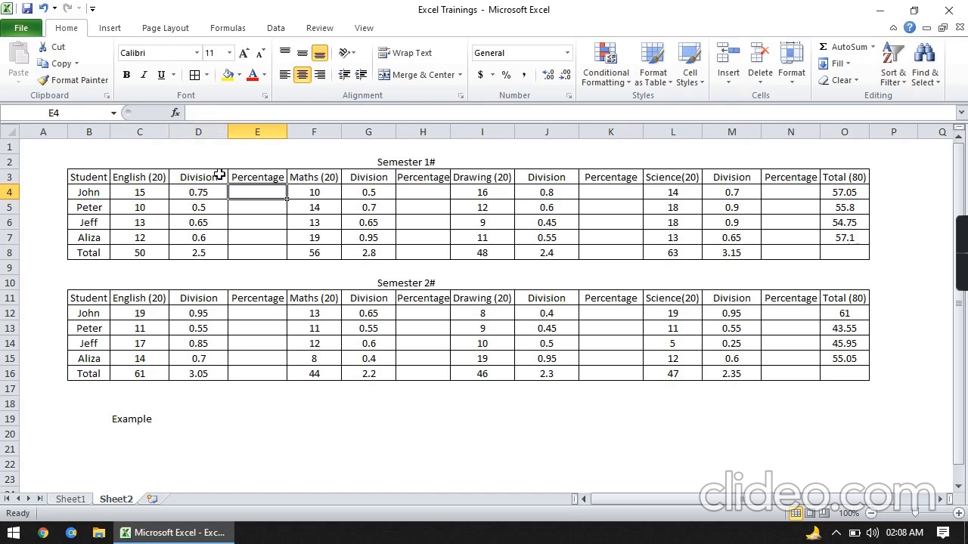
text(=)
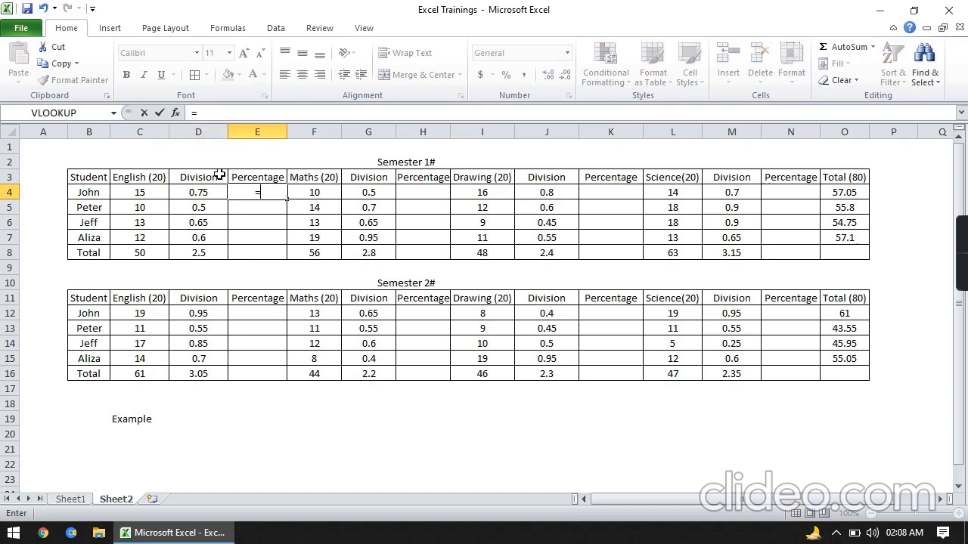
key(Left)
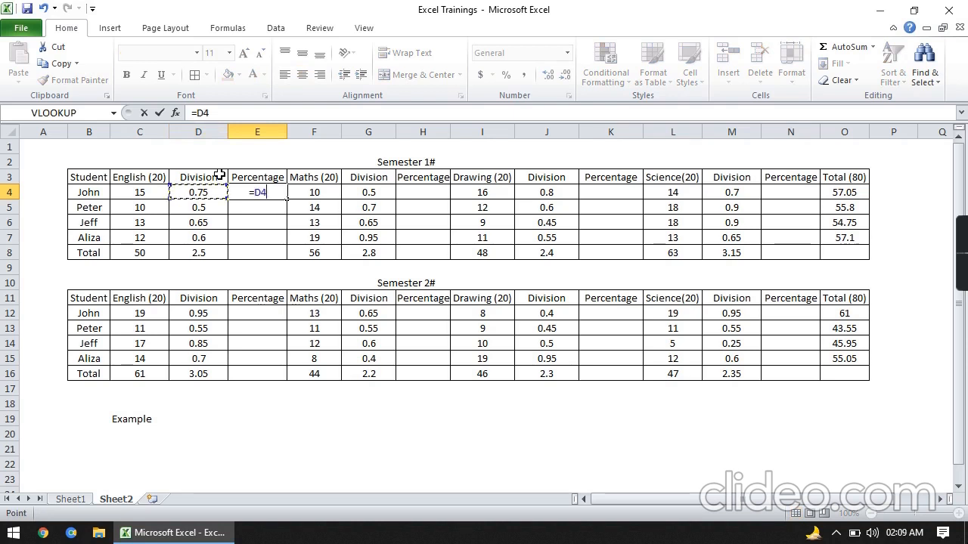
key(Return)
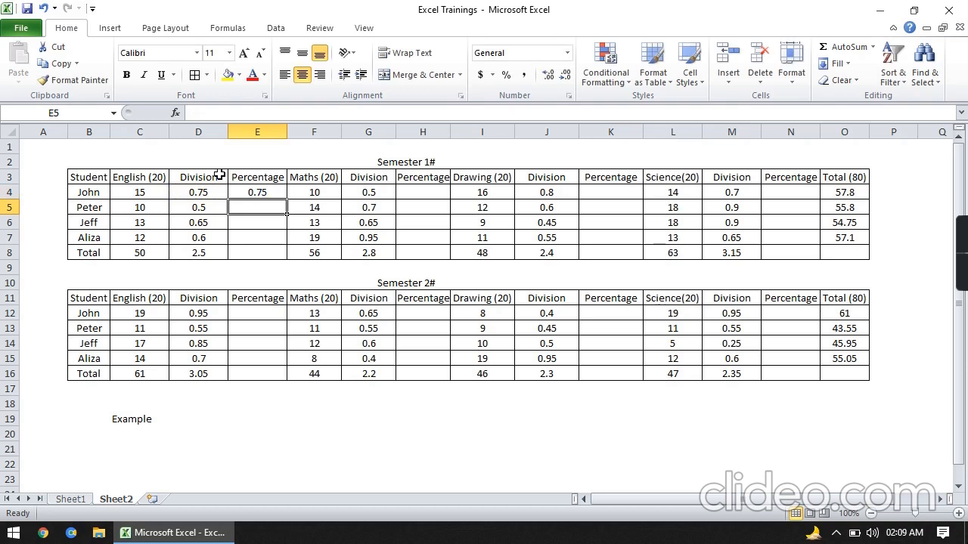
Fill the E4 formula down through E5:E8, the English Percentage column of the Semester 1 table
text(d)
key(Escape)
key(ctrl+d)
key(Down)
key(ctrl+d)
key(Down)
key(ctrl+d)
key(Down)
key(ctrl+d)
Try to fill E12, the first English Percentage cell of the Semester 2 table, from the cell above
key(Down)
key(Down)
key(Down)
key(Down)
key(ctrl+d)
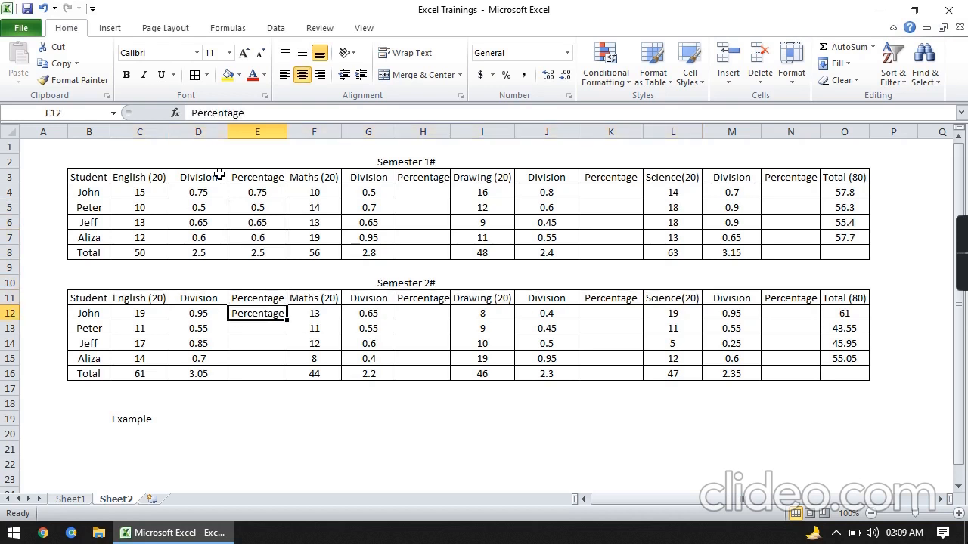
key(Down)
Copy the E8 formula and paste it into E12:E16, the English Percentage column of the Semester 2 table
key(Up)
key(Up)
key(Up)
key(Up)
key(Up)
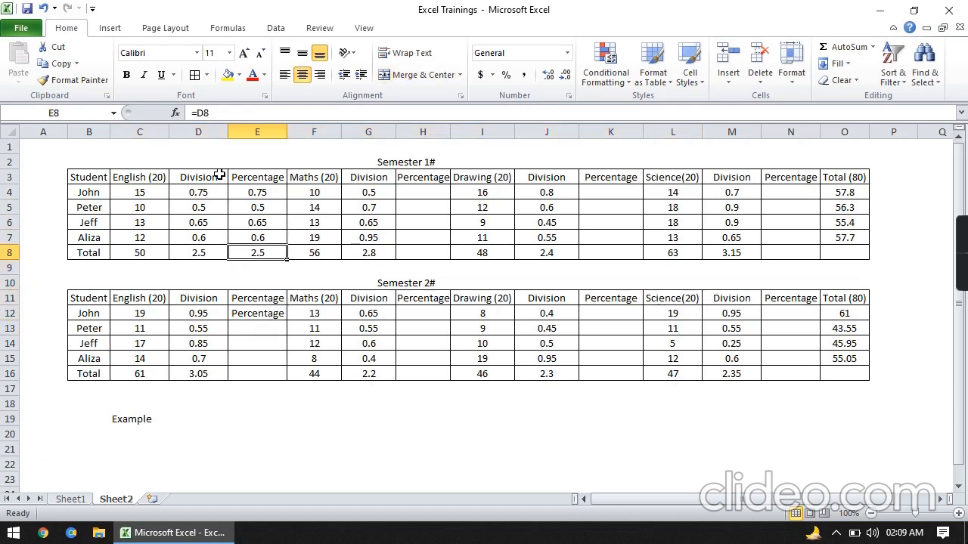
key(ctrl+c)
key(Down)
key(Down)
key(Down)
key(Down)
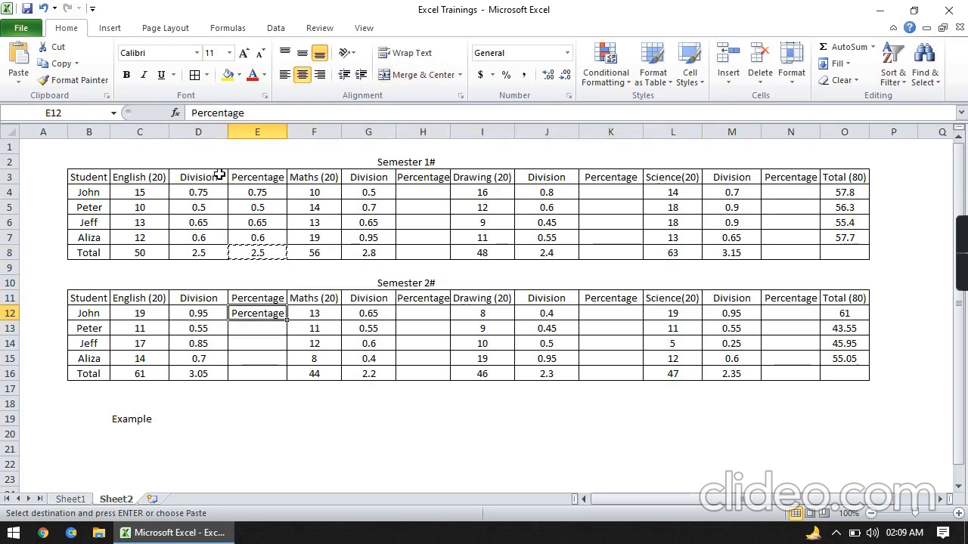
key(ctrl+v)
key(Down)
key(ctrl+v)
key(Down)
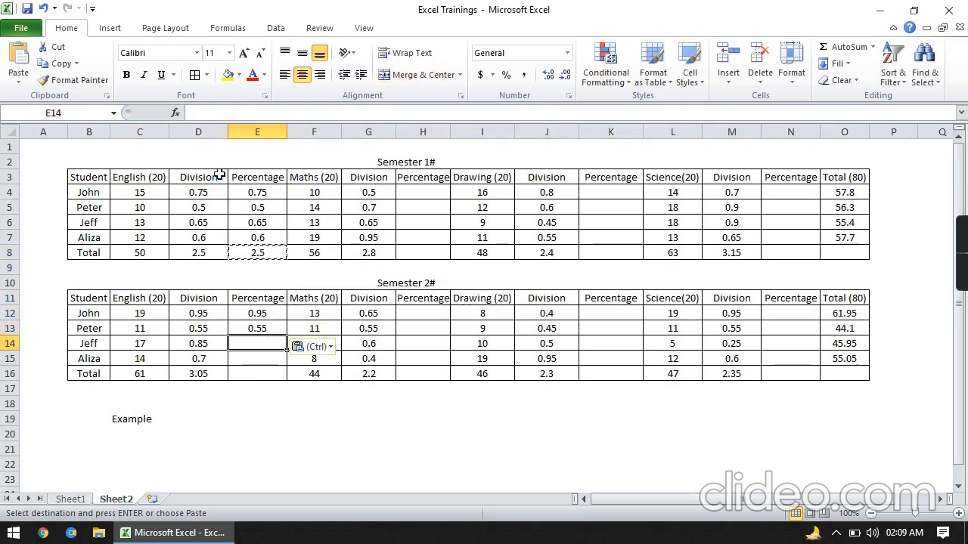
key(ctrl+v)
key(Down)
key(ctrl+v)
key(Down)
key(ctrl+v)
Paste the E8 formula into H4:H8, the Maths Percentage column of the Semester 1 table
key(Down)
key(Down)
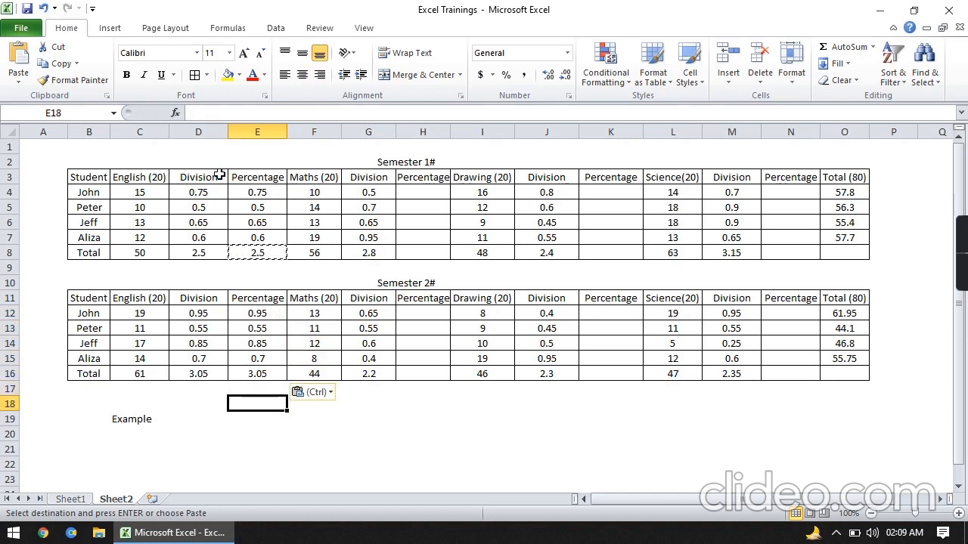
key(Up)
key(Up)
key(Right)
key(Right)
key(Right)
key(Up)
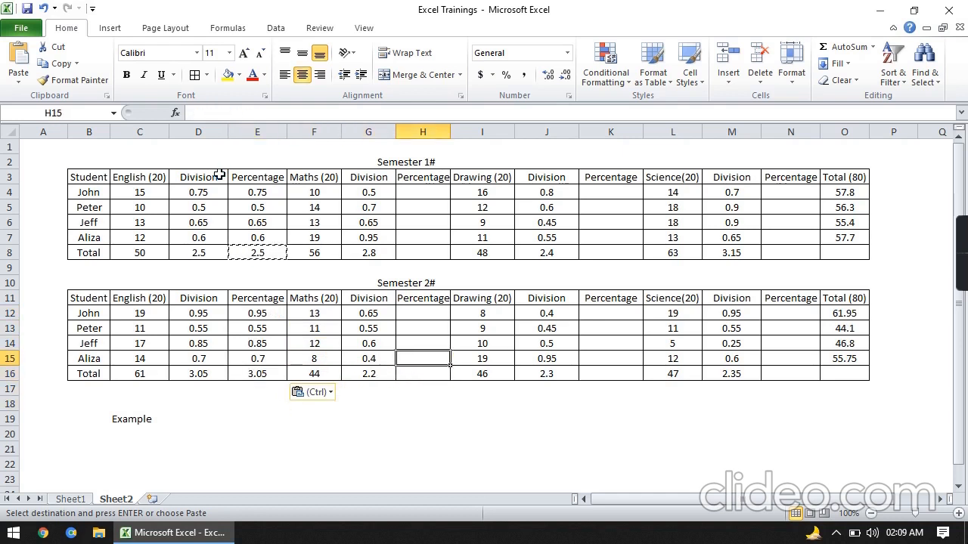
key(Down)
key(Up)
key(Up)
key(Up)
key(Up)
key(Up)
key(Up)
key(Up)
key(Up)
key(Up)
key(Up)
key(Up)
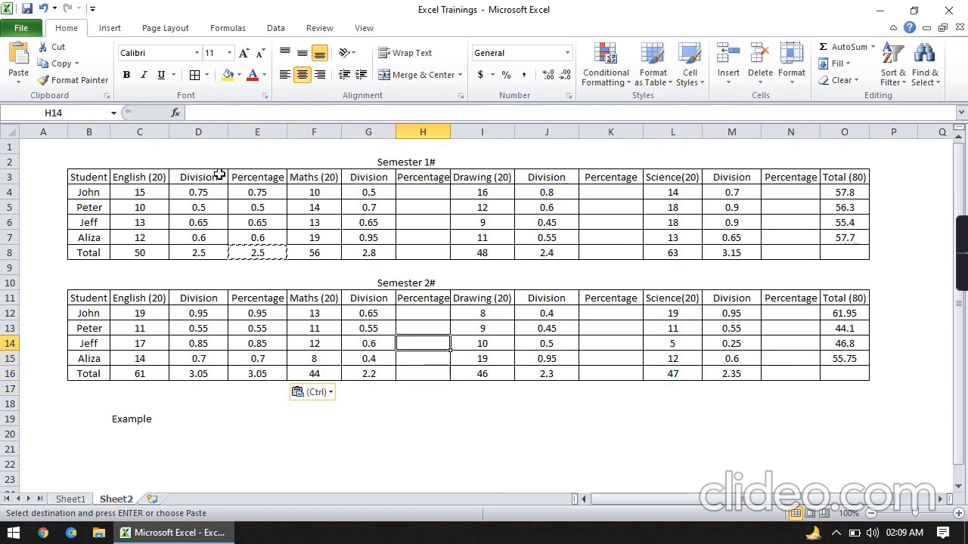
key(Up)
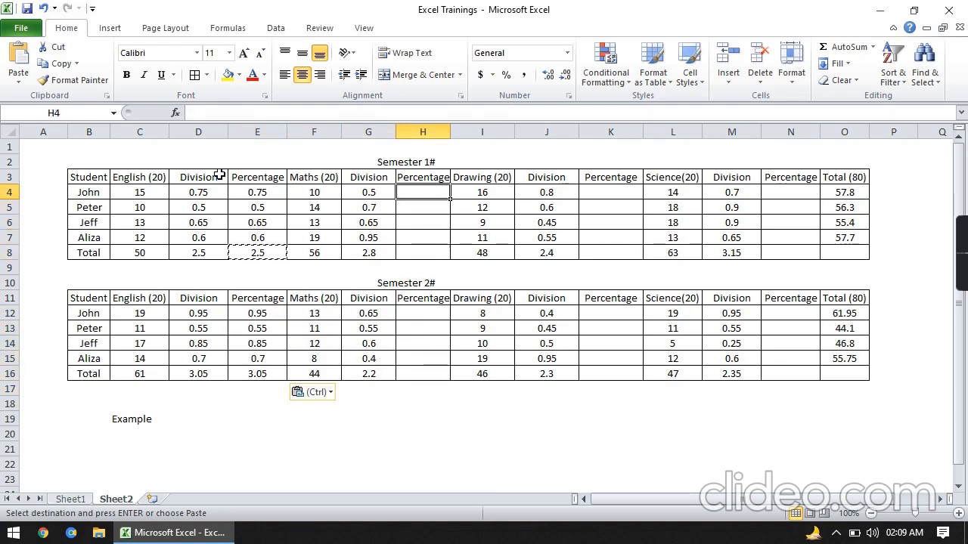
key(ctrl+v)
key(Down)
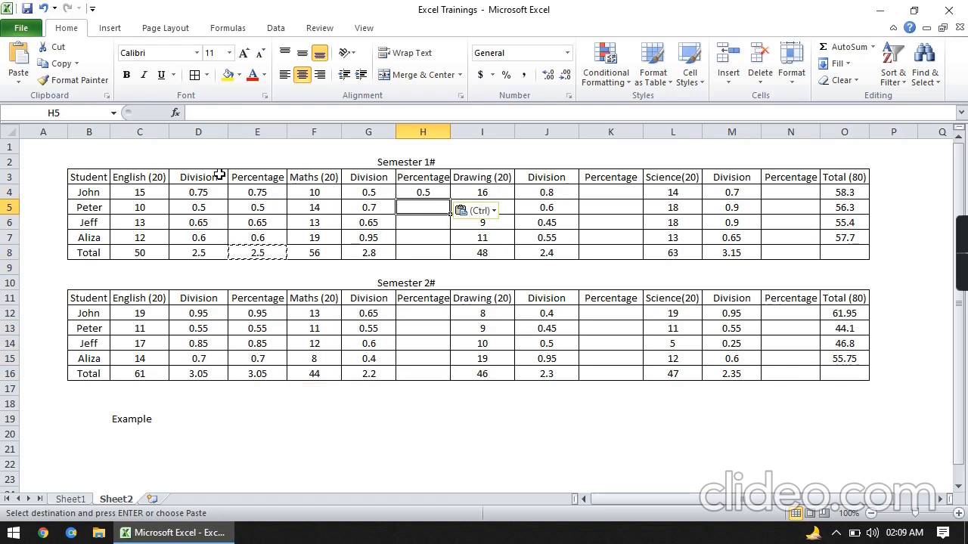
key(ctrl+v)
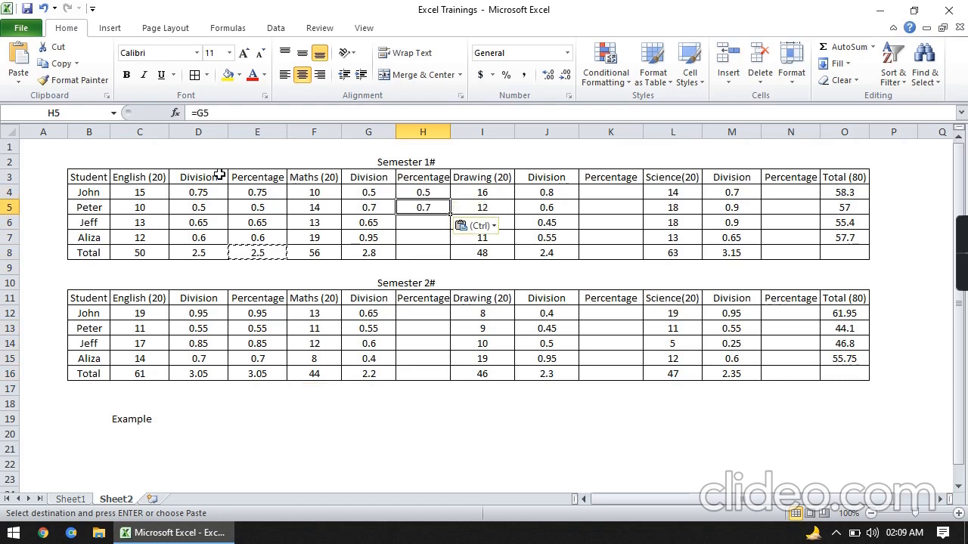
key(Down)
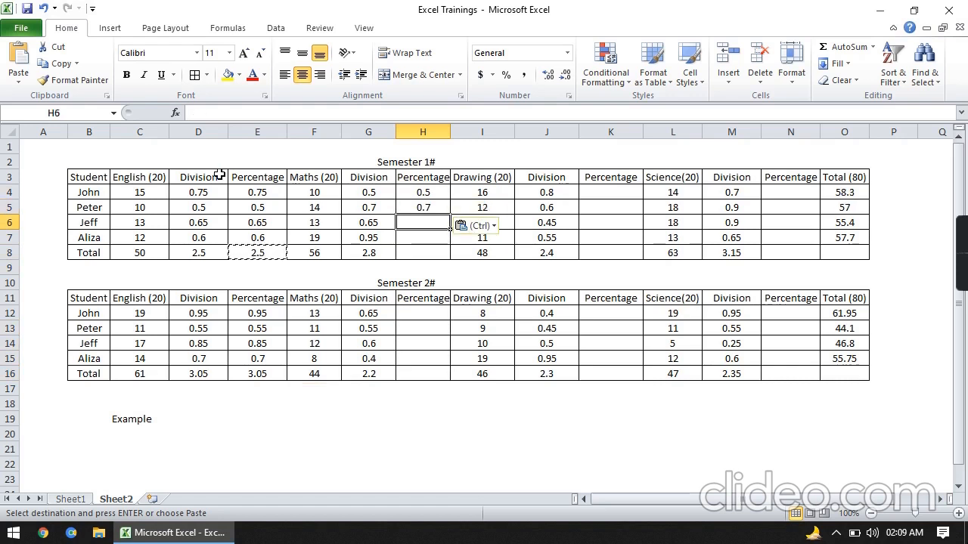
key(ctrl+v)
key(Down)
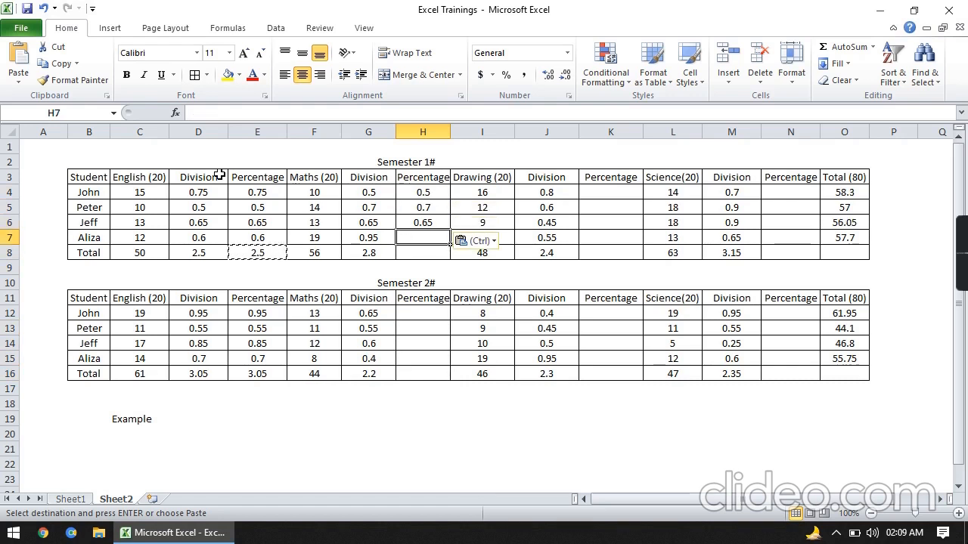
key(Down)
key(ctrl+v)
Paste the copied E8 formula into H12:H16, the Maths Percentage column of the Semester 2 table
key(Down)
key(Down)
key(Down)
key(Down)
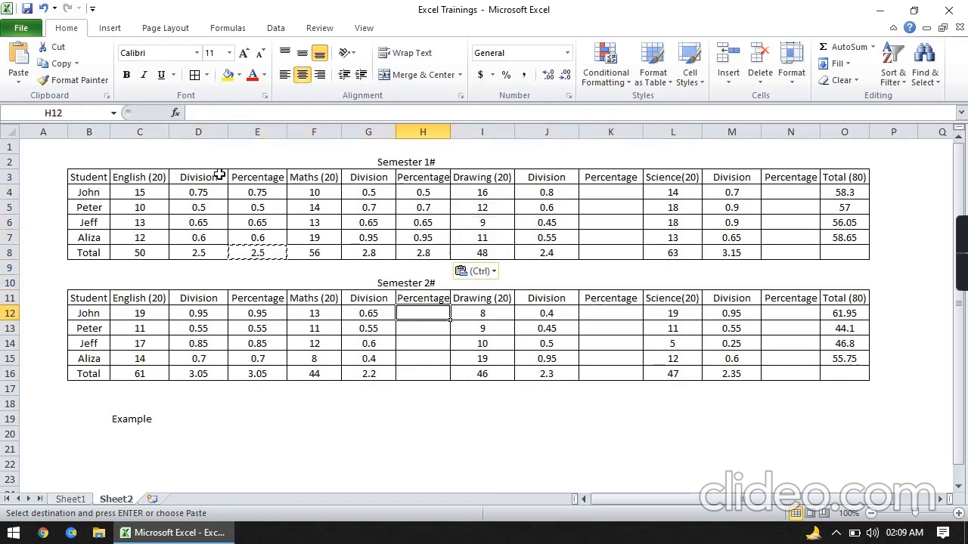
key(ctrl+v)
key(Down)
key(ctrl+v)
key(Down)
key(ctrl+v)
key(Down)
key(ctrl+v)
key(Down)
key(ctrl+v)
Paste the copied E8 formula into K4:K8, the Drawing Percentage column of the Semester 1 table
key(Up)
key(Up)
key(Up)
key(Up)
key(Up)
key(Up)
key(Up)
key(Up)
key(Right)
key(Up)
key(Up)
key(Up)
key(Up)
key(Right)
key(Right)
key(ctrl+v)
key(Down)
key(ctrl+v)
key(Down)
key(ctrl+v)
key(Down)
key(ctrl+v)
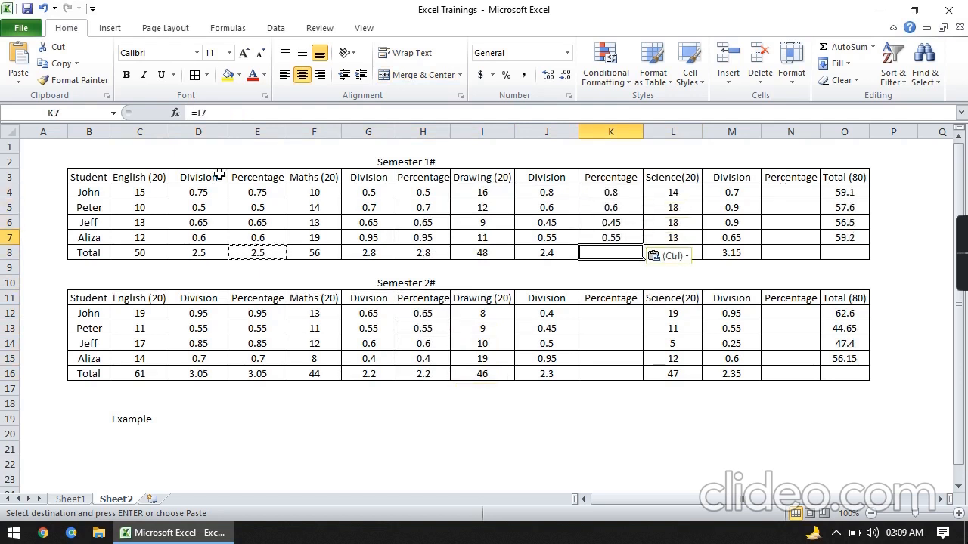
key(Down)
key(ctrl+v)
Paste the copied E8 formula into K12:K16, the Drawing Percentage column of the Semester 2 table
key(Down)
key(Down)
key(Down)
key(Down)
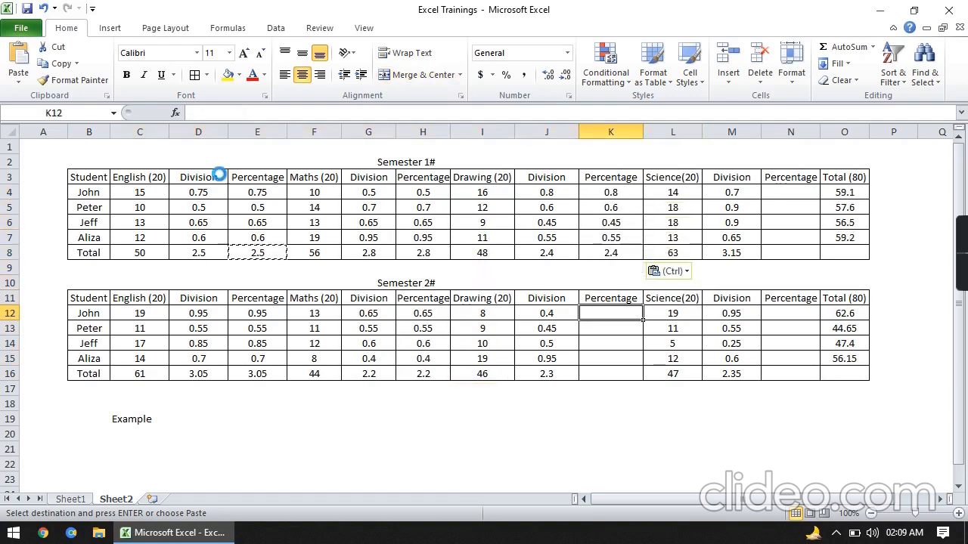
key(ctrl+v)
key(Down)
key(ctrl+v)
key(Down)
key(ctrl+v)
key(Down)
key(ctrl+v)
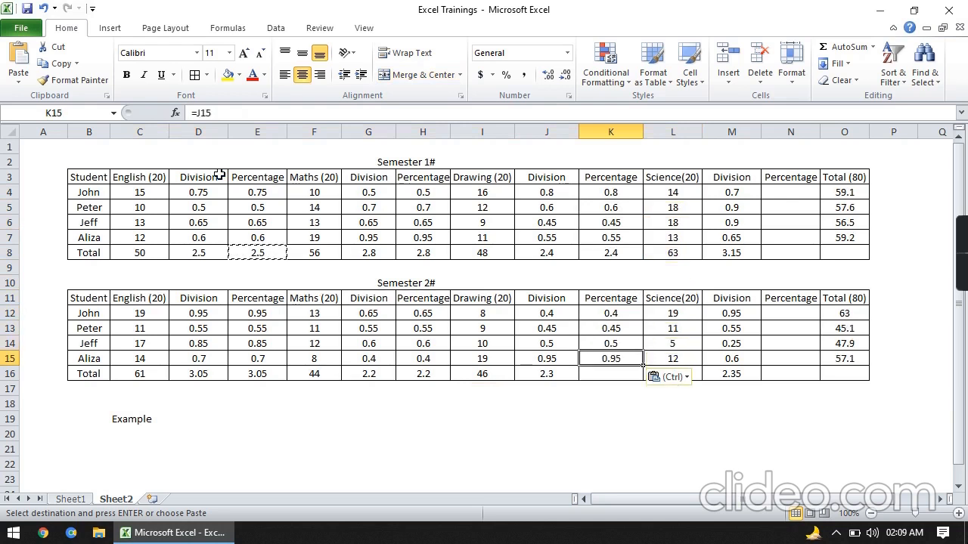
key(Down)
key(ctrl+v)
Paste the copied E8 formula into N12:N16, the Science Percentage column of the Semester 2 table
key(Up)
key(Up)
key(Up)
key(Up)
key(Up)
key(Right)
key(Right)
key(Right)
key(Down)
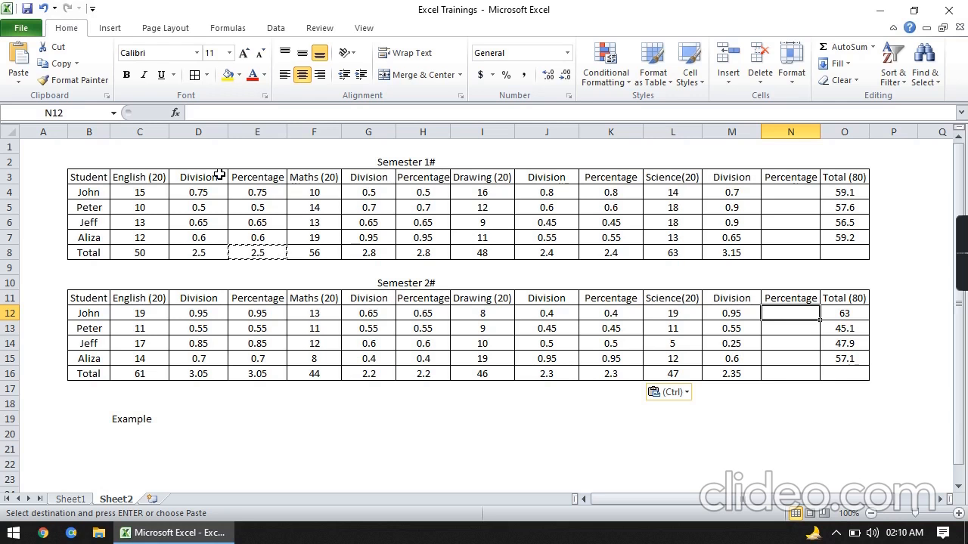
key(ctrl+v)
key(Down)
key(ctrl+v)
key(Down)
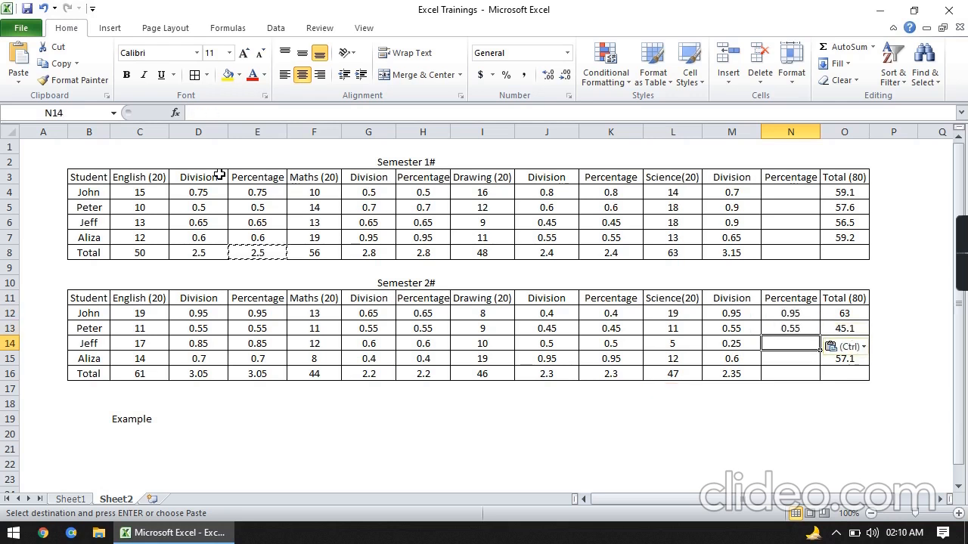
key(ctrl+v)
key(Down)
key(ctrl+v)
key(Down)
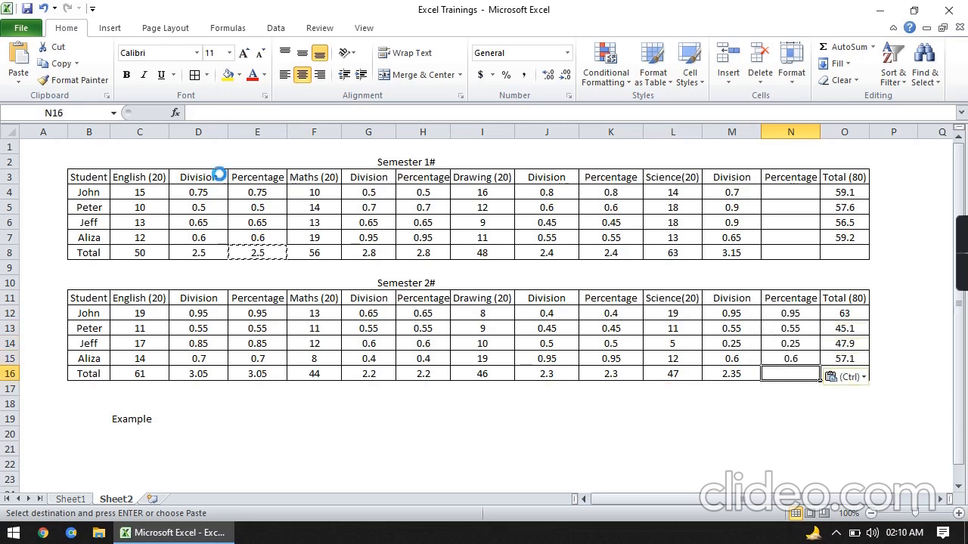
key(ctrl+v)
Paste the copied E8 formula into N4:N8, the Science Percentage column of the Semester 1 table
key(Up)
key(Up)
key(Up)
key(Up)
key(Up)
key(Up)
key(Up)
key(Up)
key(Up)
key(Up)
key(Up)
key(Up)
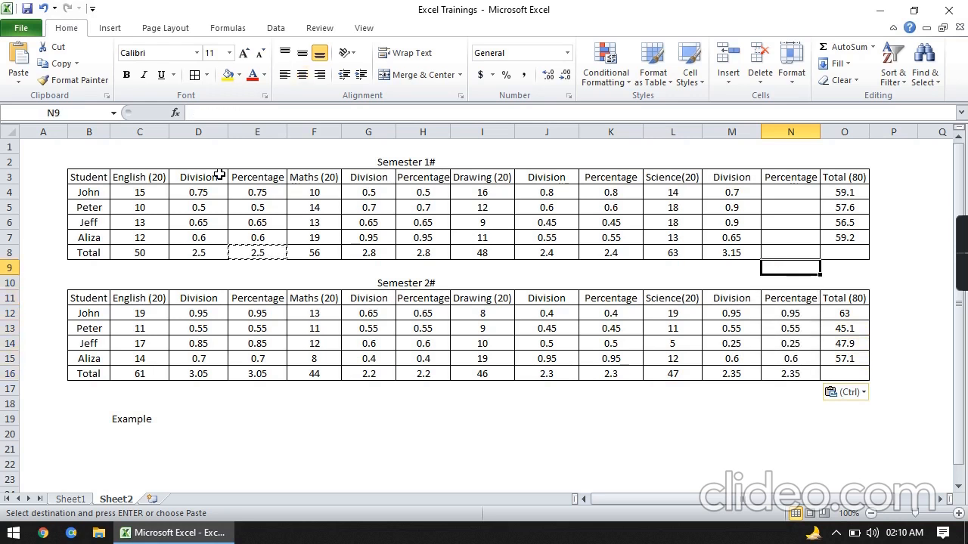
key(ctrl+v)
key(Down)
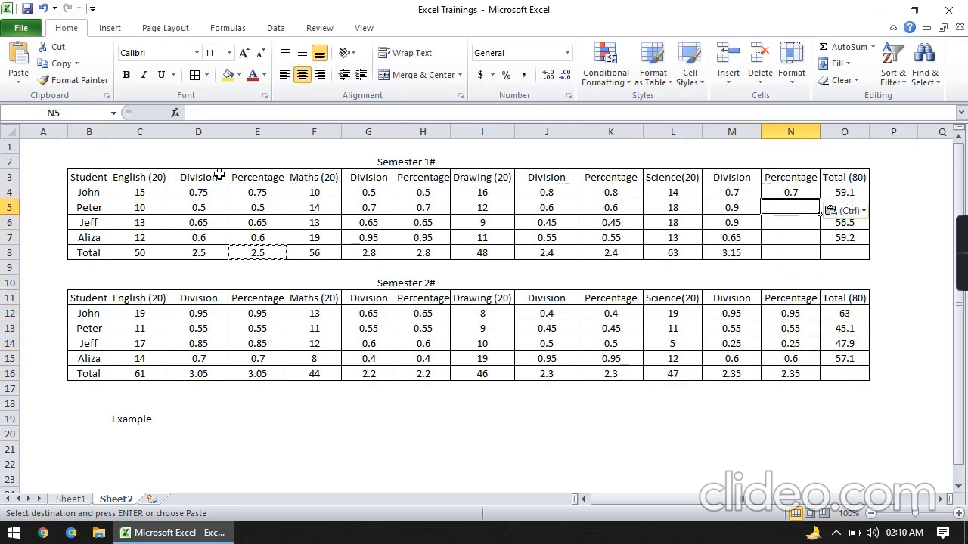
key(ctrl+v)
key(Down)
key(ctrl)
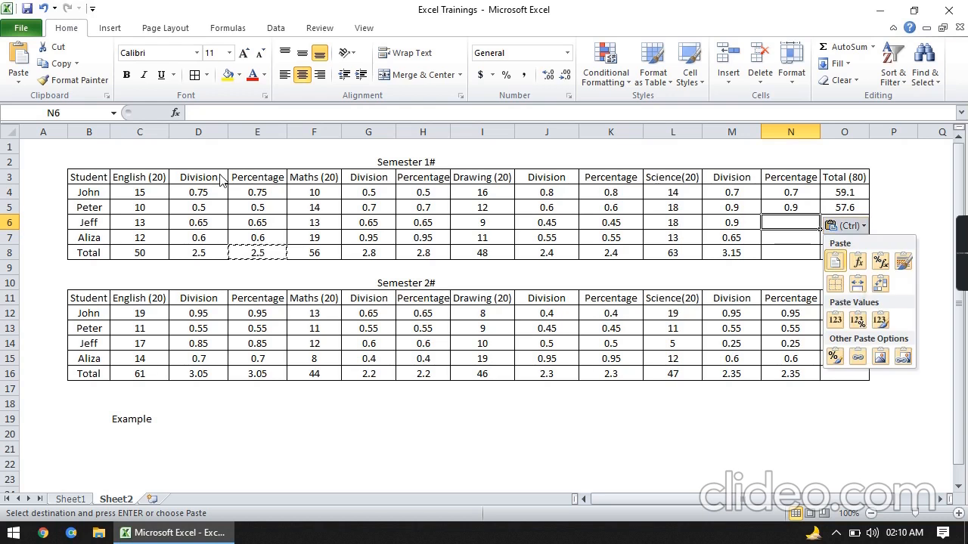
key(ctrl)
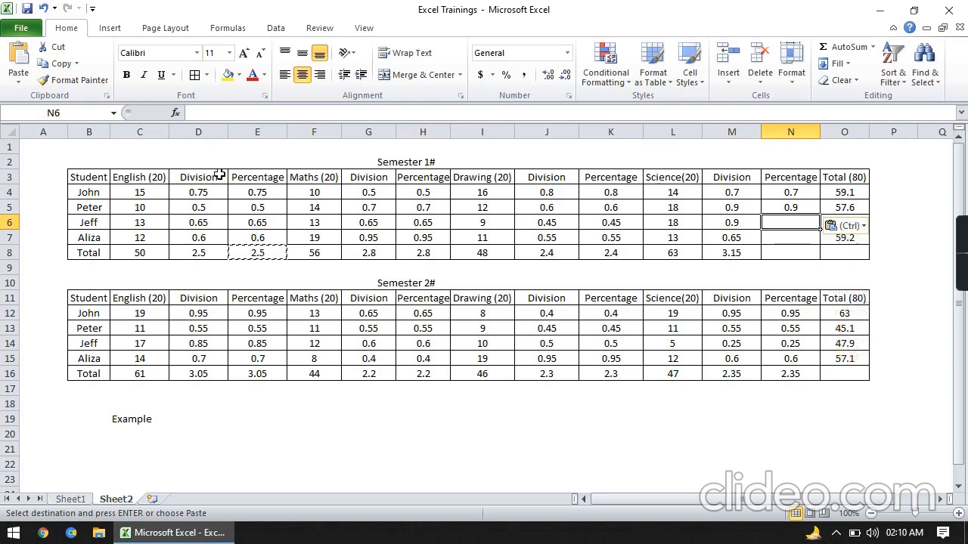
key(ctrl+v)
key(Down)
key(ctrl+v)
key(Down)
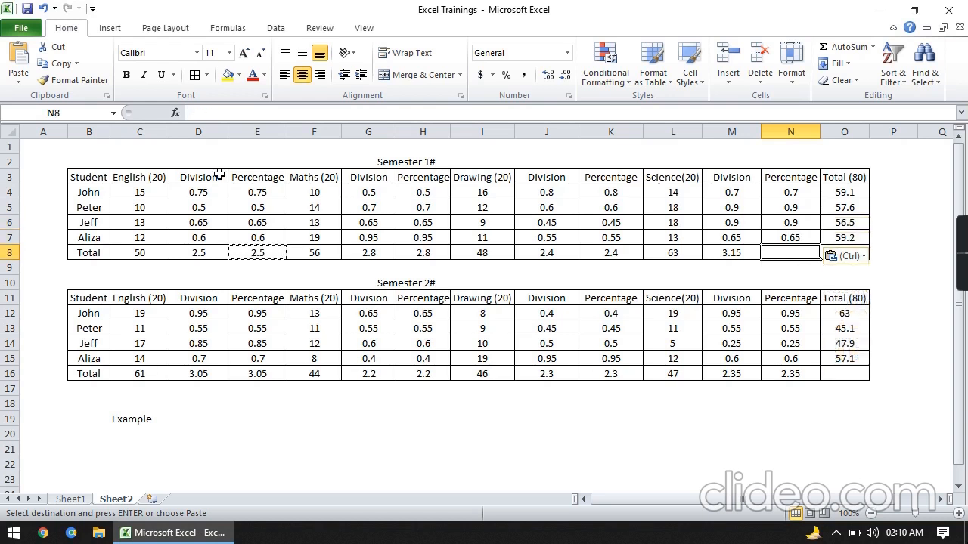
key(ctrl+v)
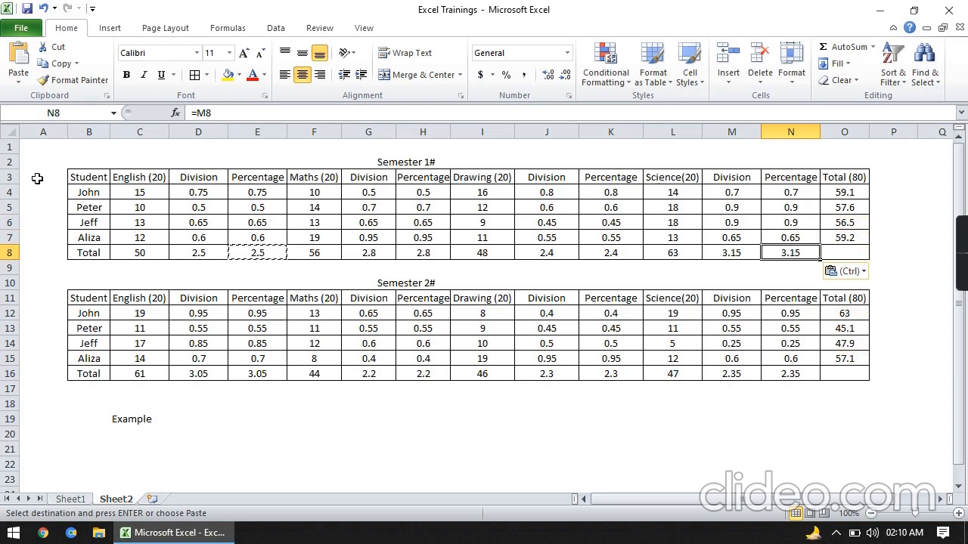
Format all of column E, the English Percentage values, with the Percentage number format and 1 decimal place
click(264, 128)
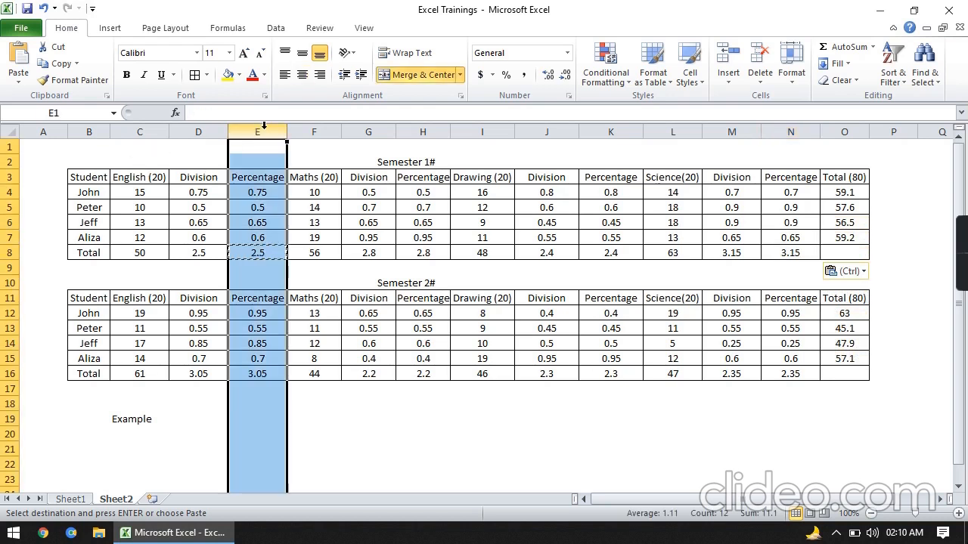
right_click(264, 130)
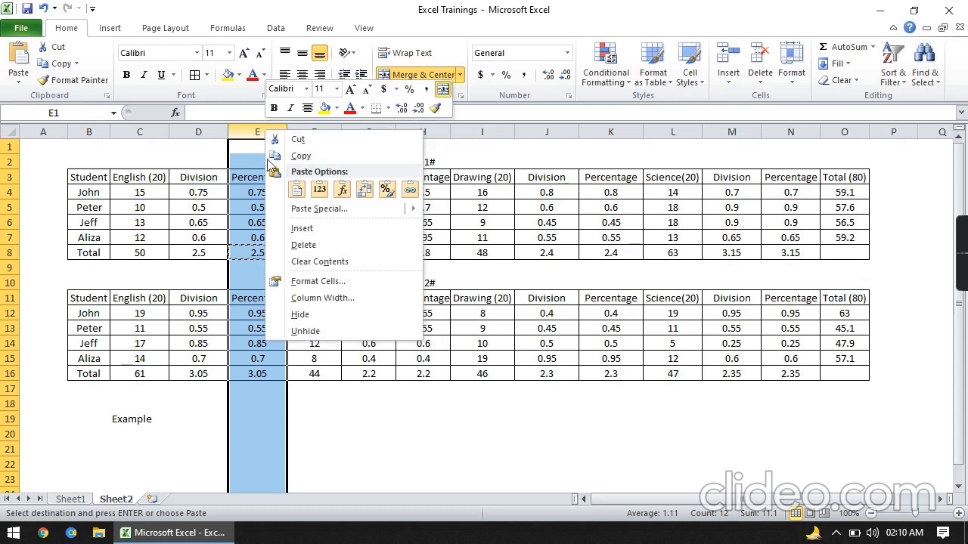
click(316, 279)
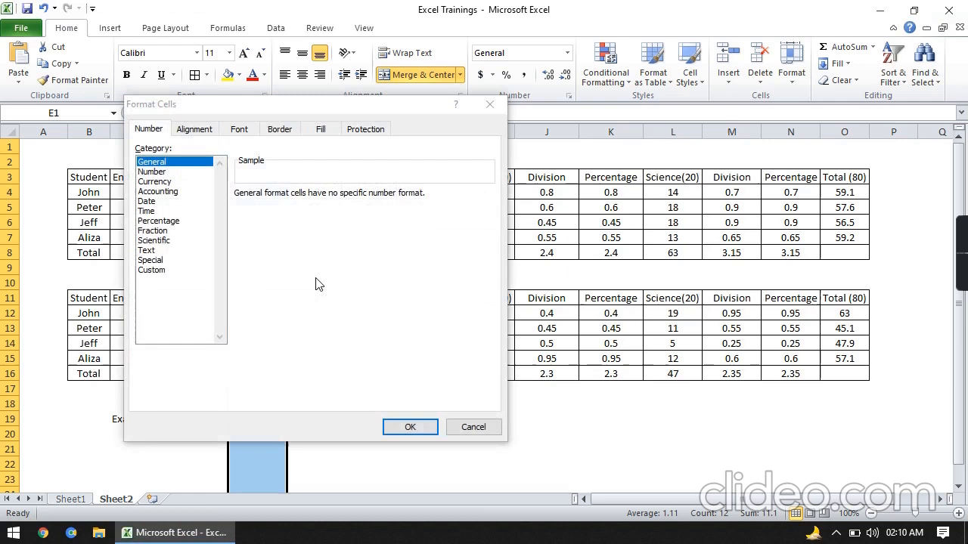
click(161, 220)
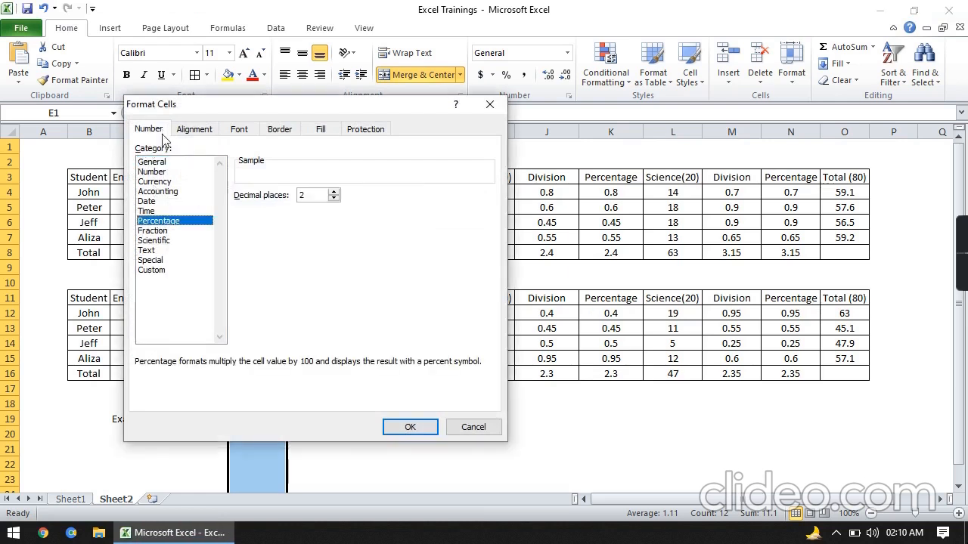
click(334, 199)
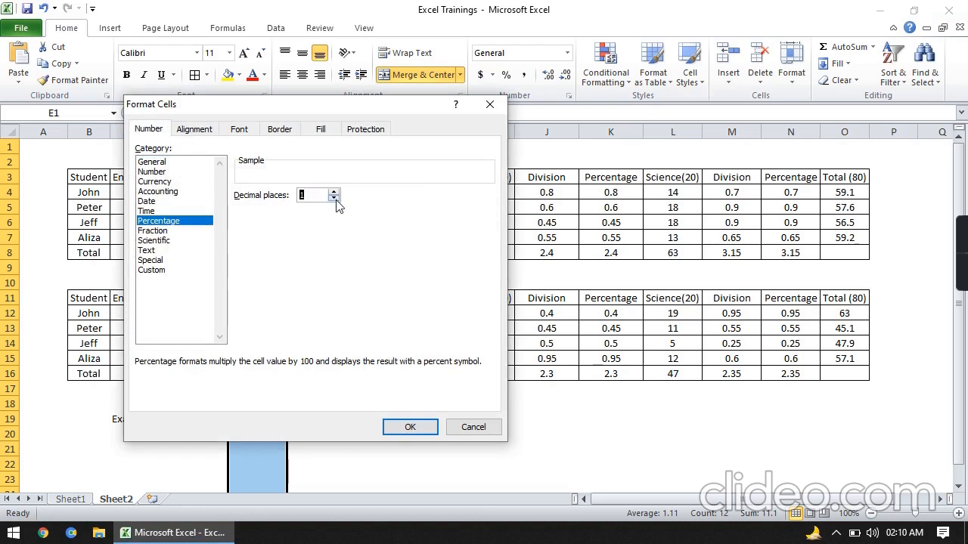
click(412, 425)
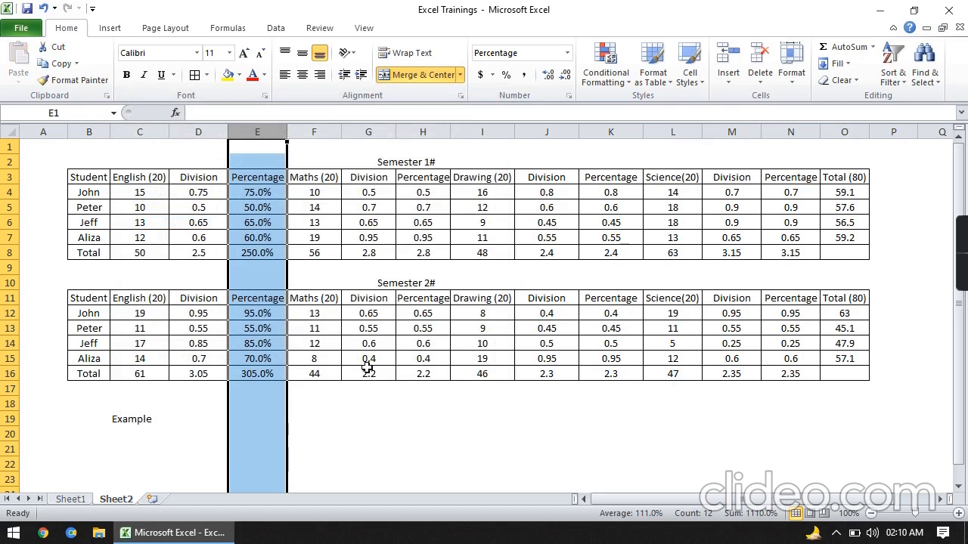
click(276, 379)
click(266, 197)
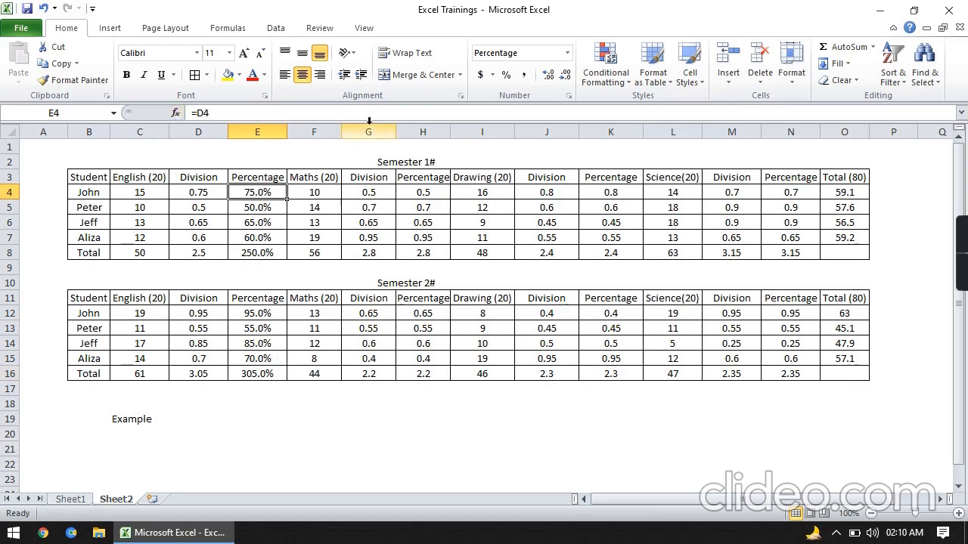
Format all of column H, the Maths Percentage values, with the Percentage number format and 1 decimal place
click(428, 121)
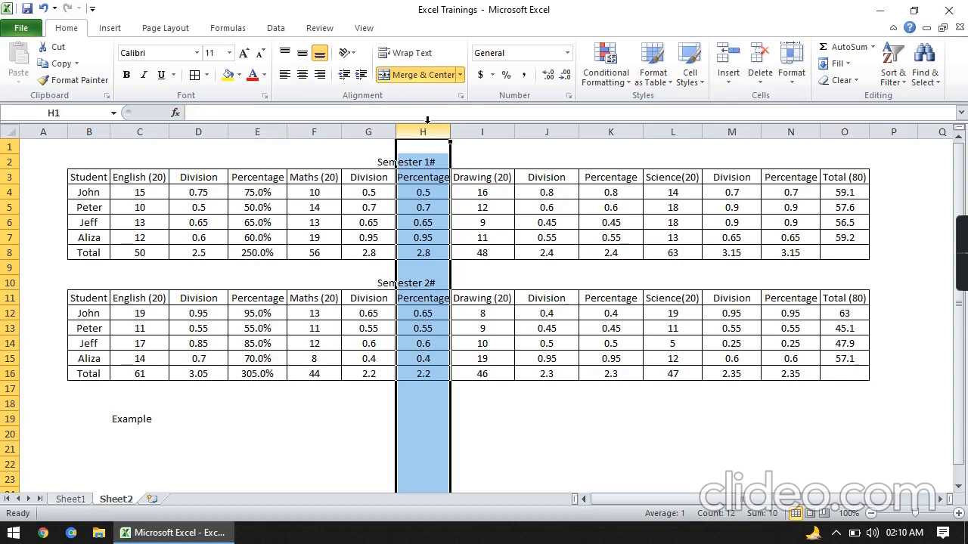
right_click(427, 121)
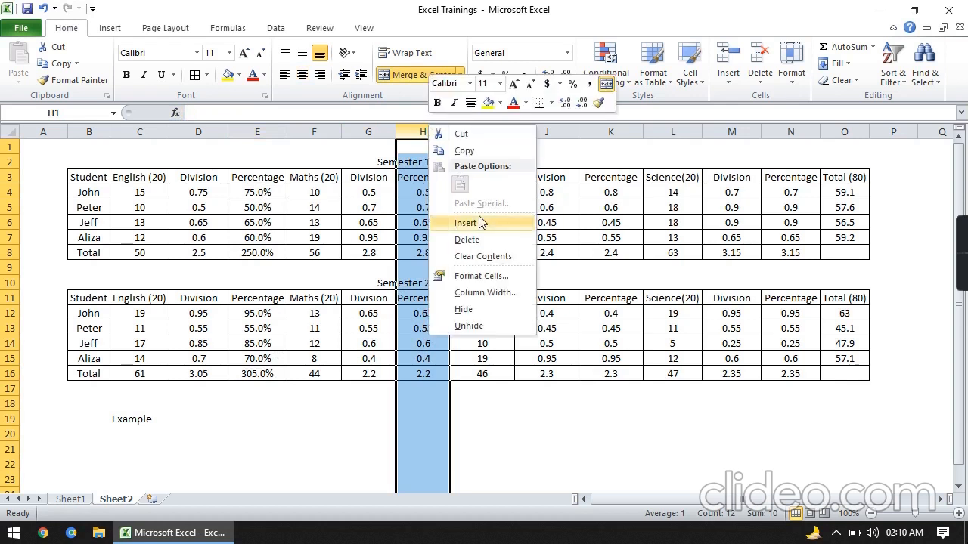
click(478, 281)
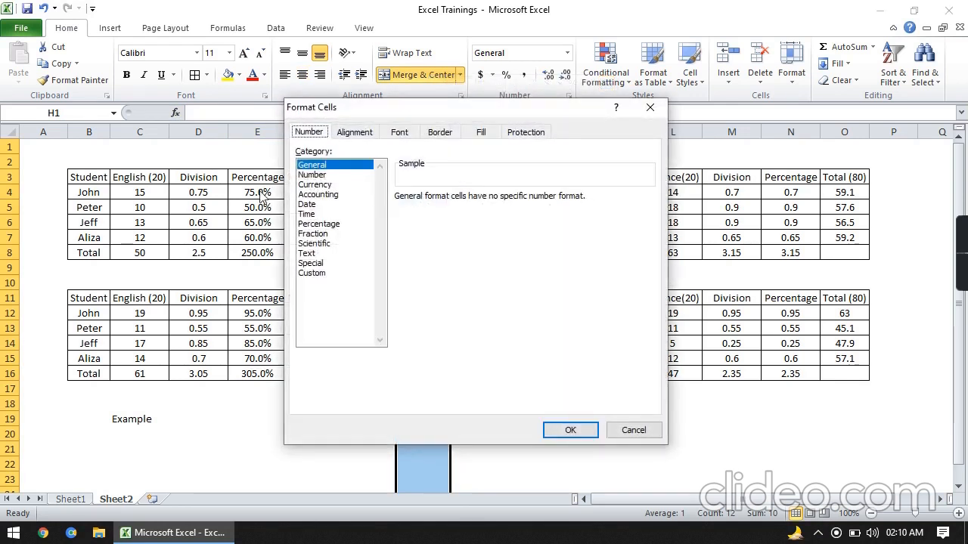
click(318, 234)
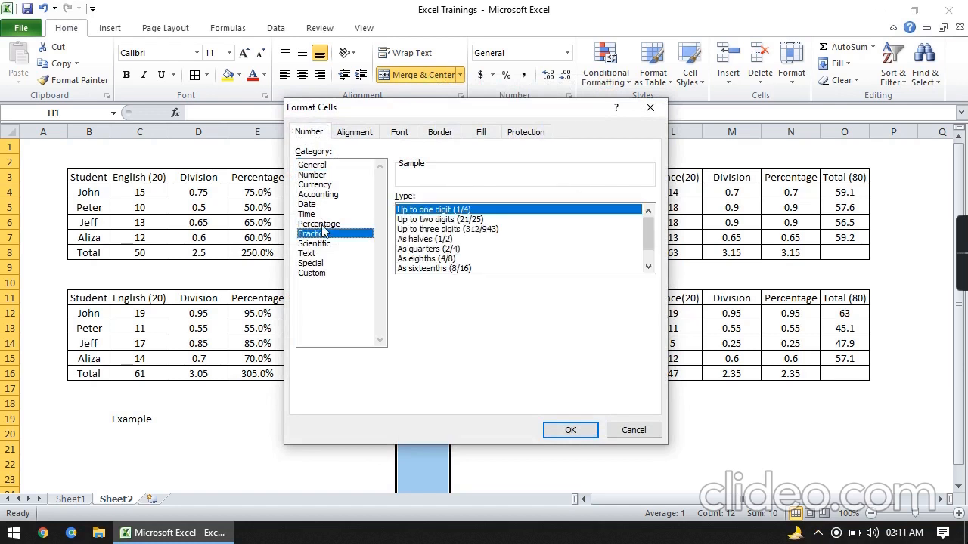
click(319, 224)
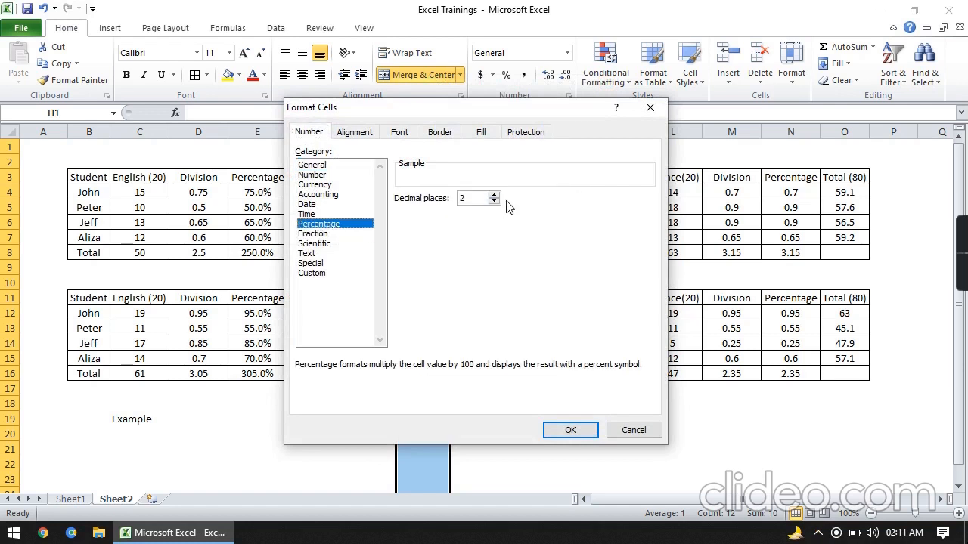
click(493, 201)
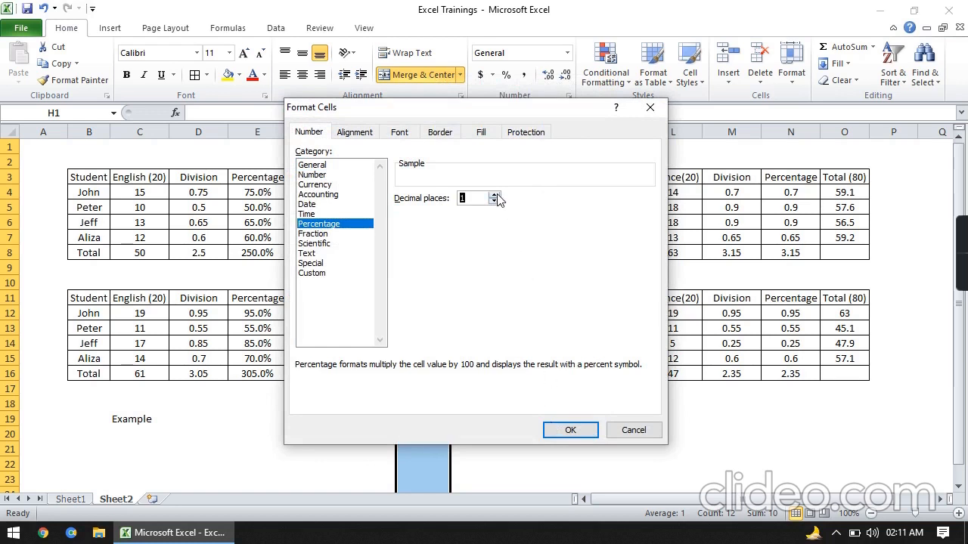
click(574, 429)
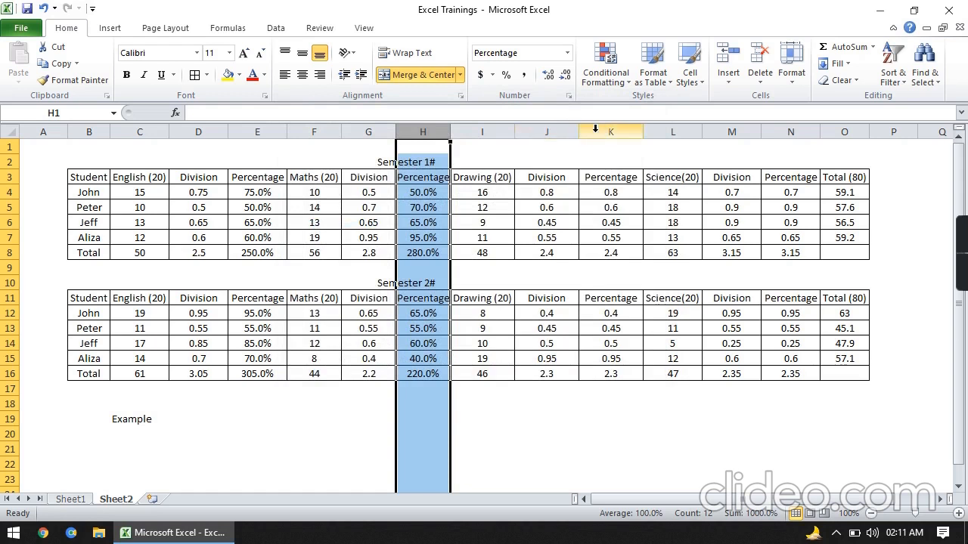
Format all of column K, the Drawing Percentage values, with the Percentage number format and 1 decimal place
click(619, 130)
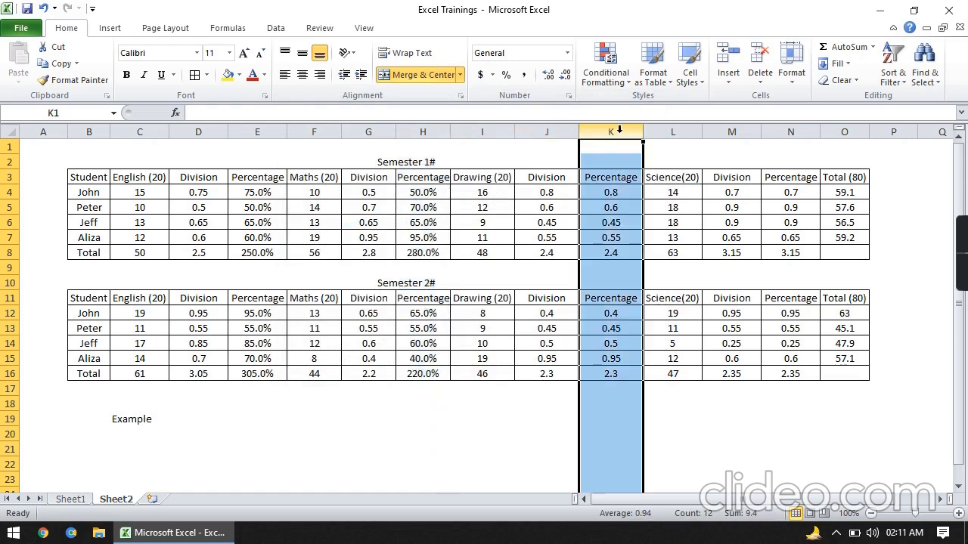
right_click(619, 130)
click(674, 286)
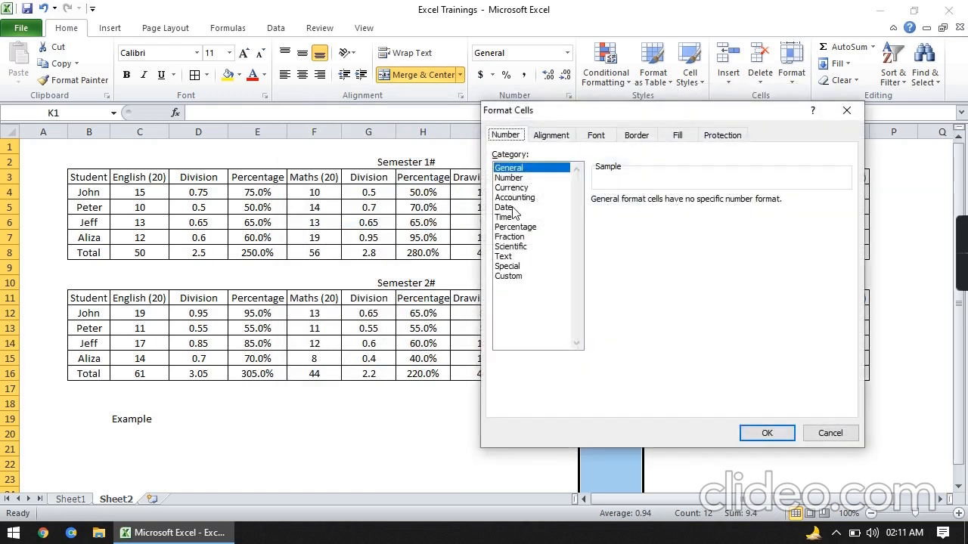
click(514, 227)
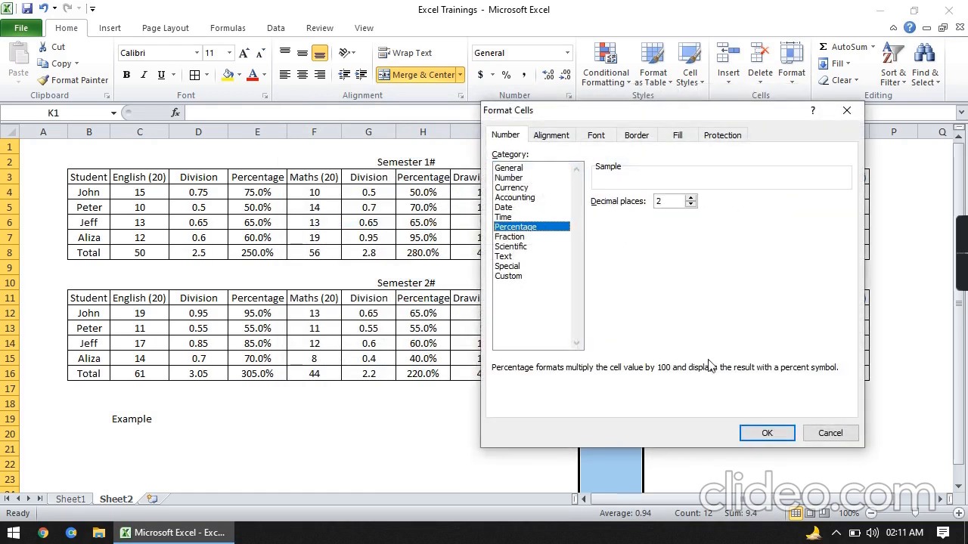
click(690, 205)
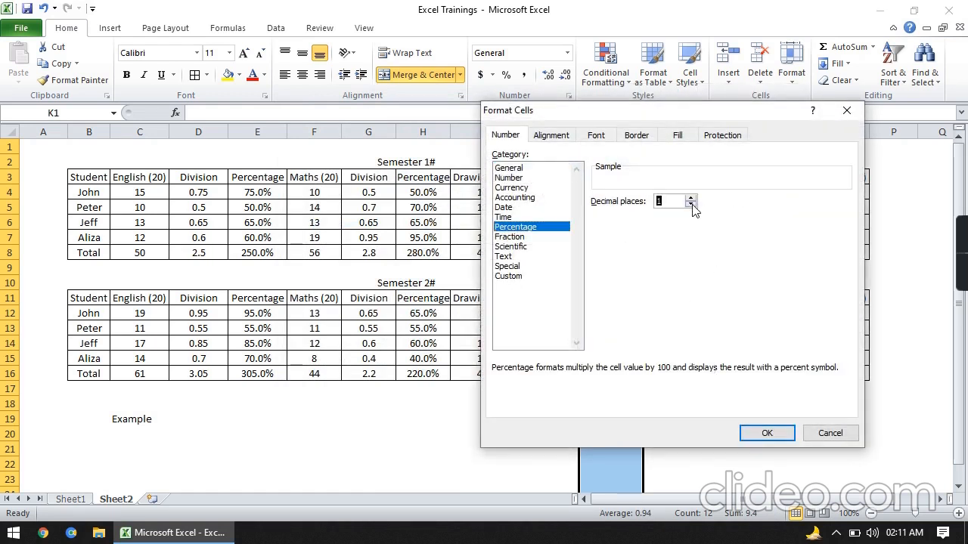
click(765, 434)
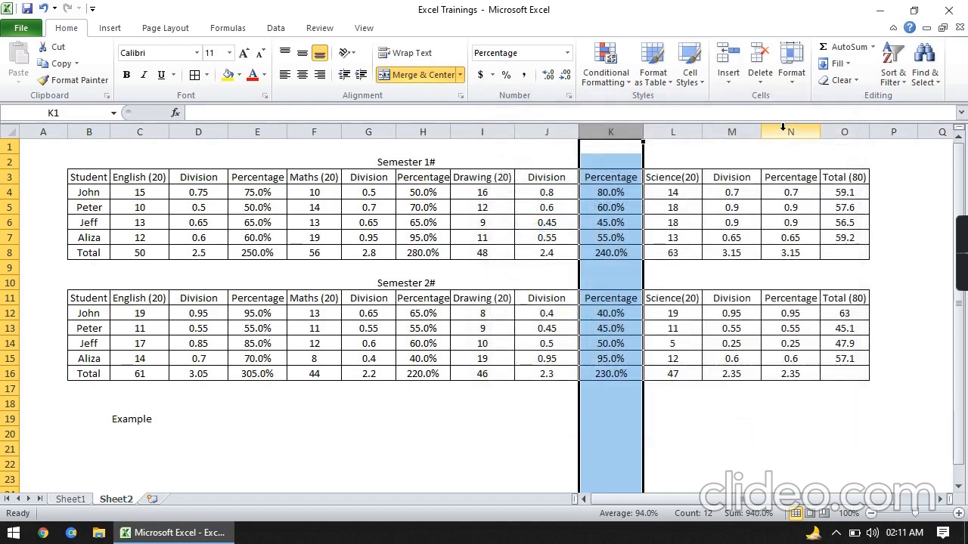
Format all of column N, the Science Percentage values, with the Percentage number format and 1 decimal place
click(783, 129)
right_click(785, 131)
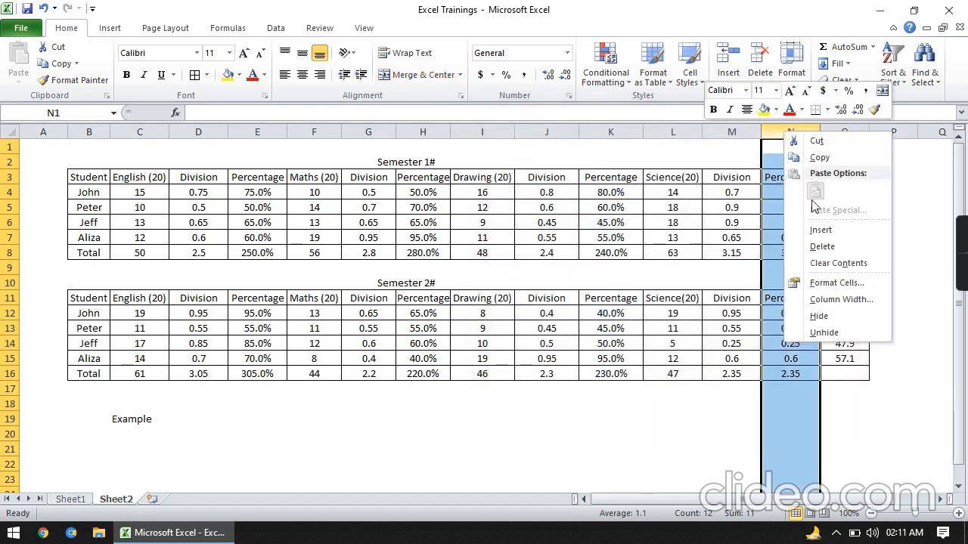
click(834, 284)
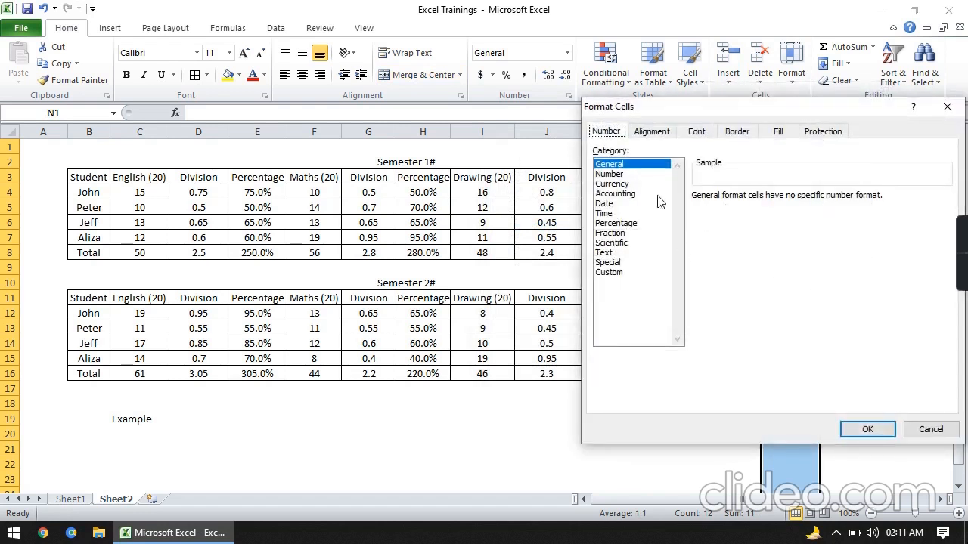
click(615, 223)
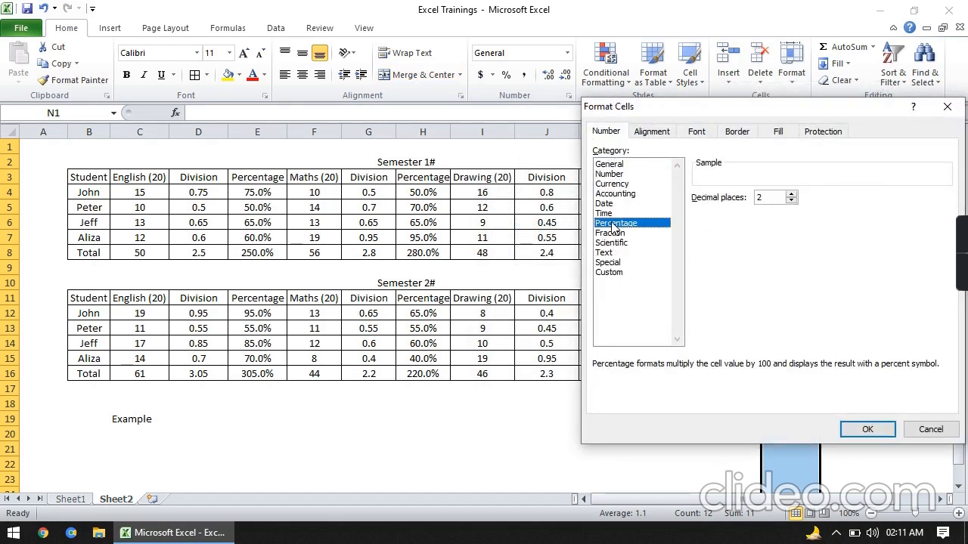
click(791, 201)
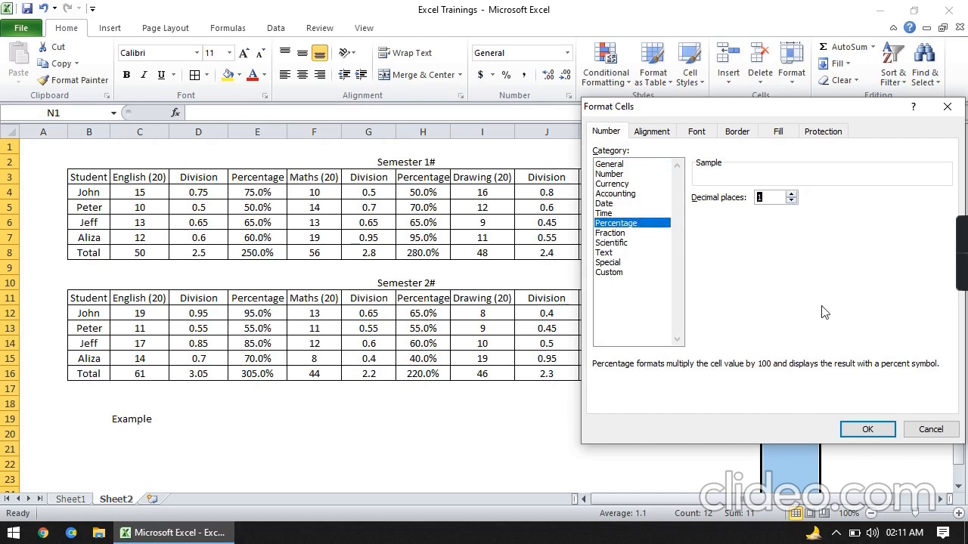
click(868, 431)
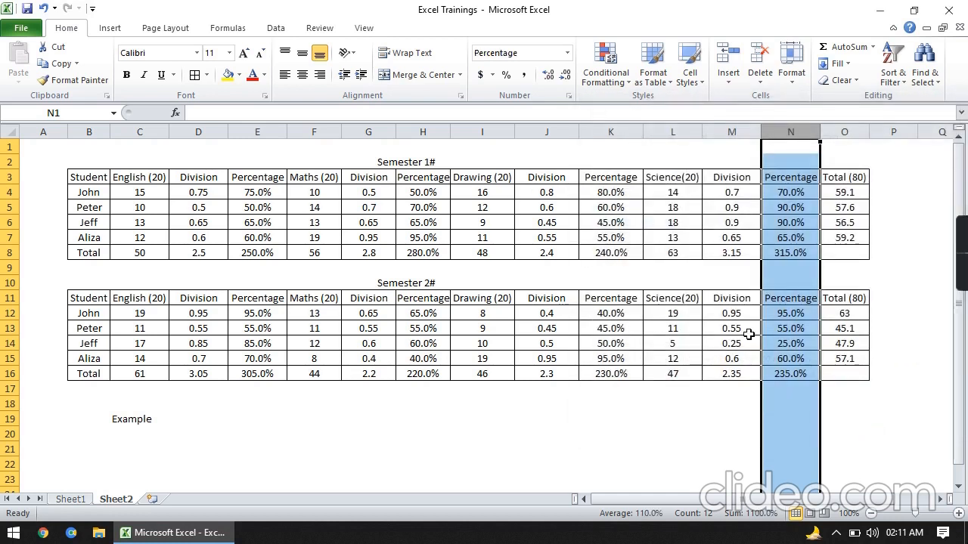
click(108, 204)
click(101, 194)
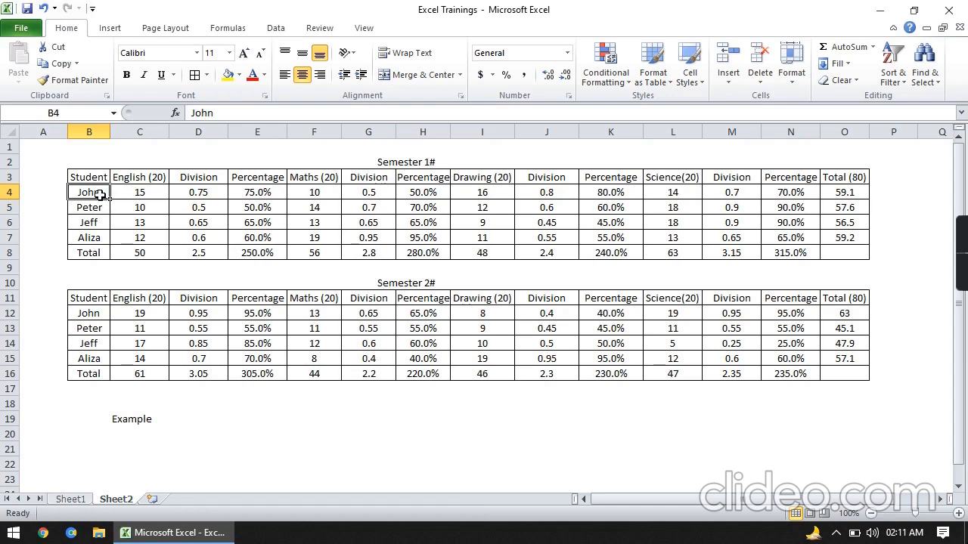
click(235, 210)
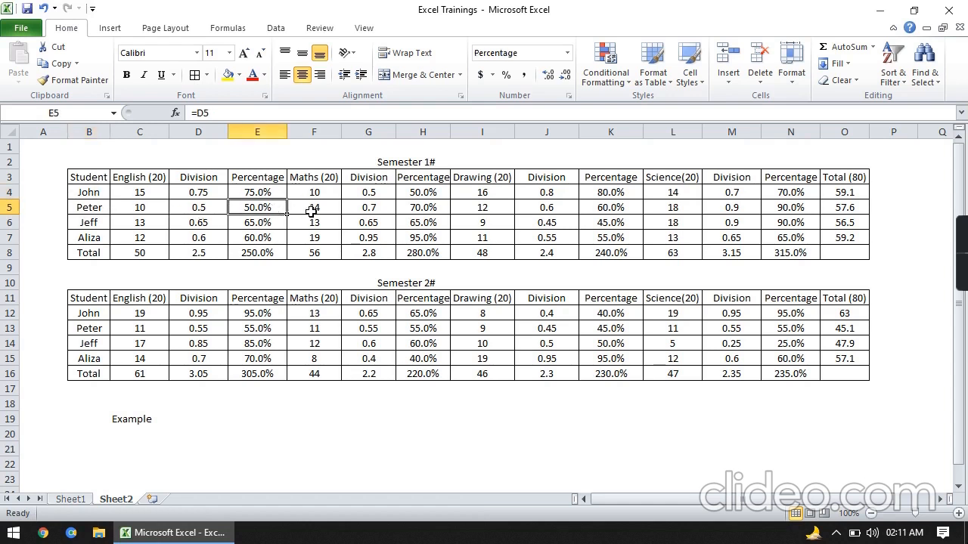
click(272, 222)
click(263, 238)
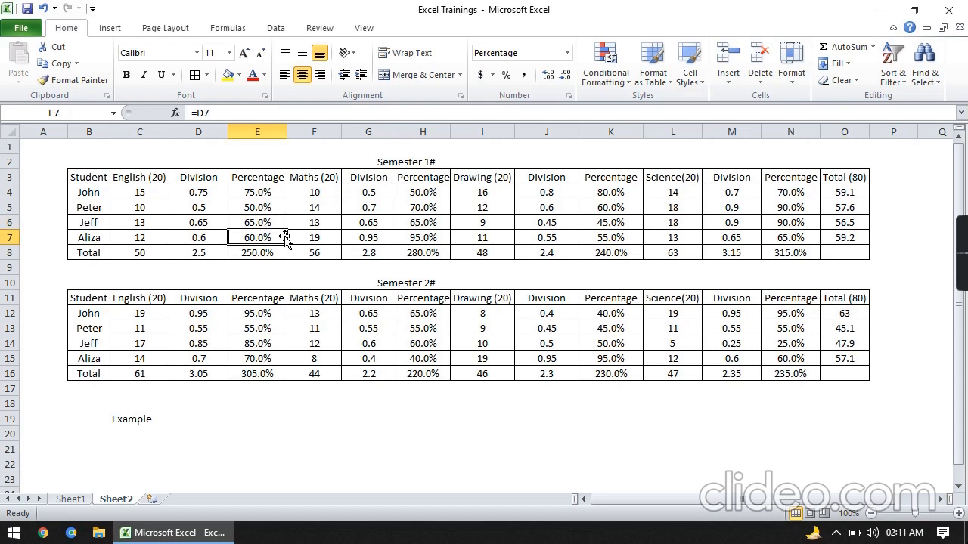
Apply a Thick Box Border around the Semester 1 English block C3:E8 and another around the Maths block F3:H8
click(155, 175)
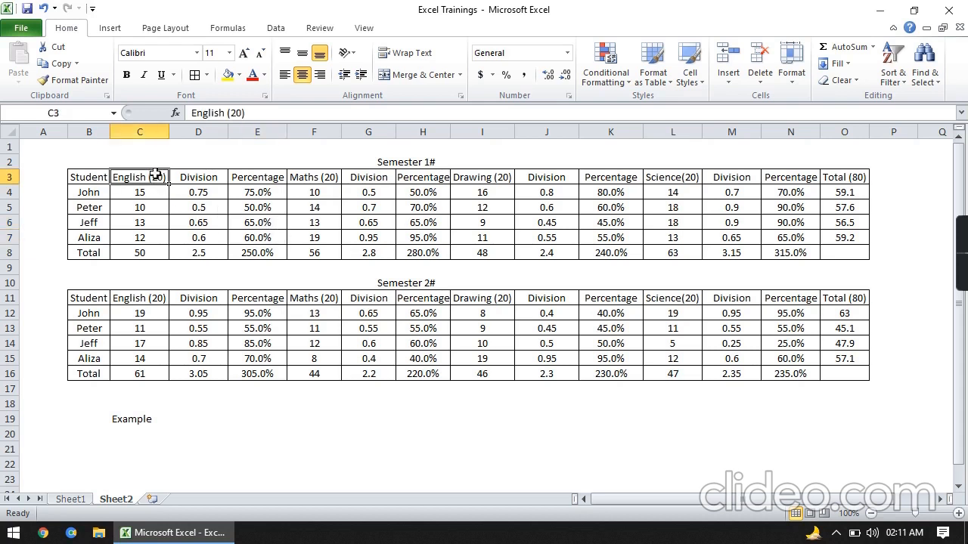
drag(155, 176, 240, 251)
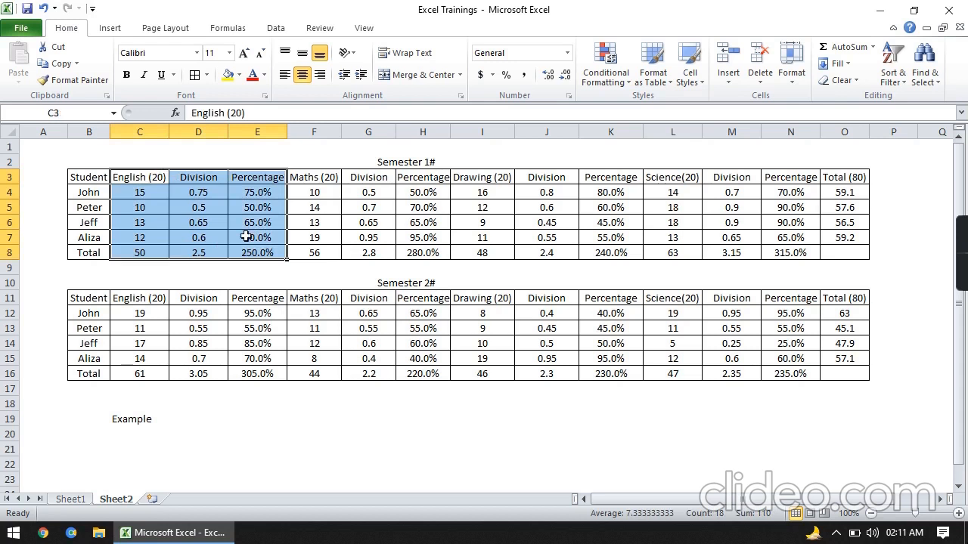
click(207, 75)
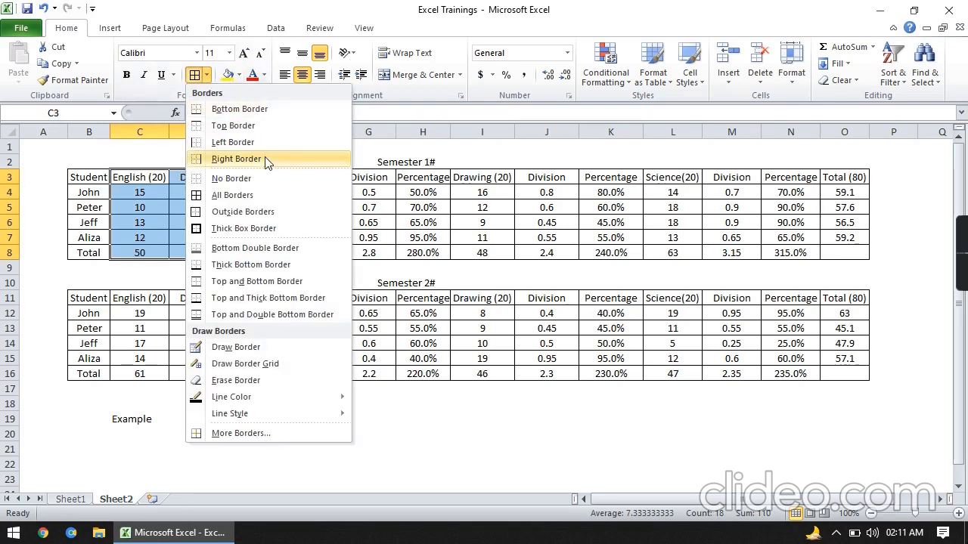
click(262, 230)
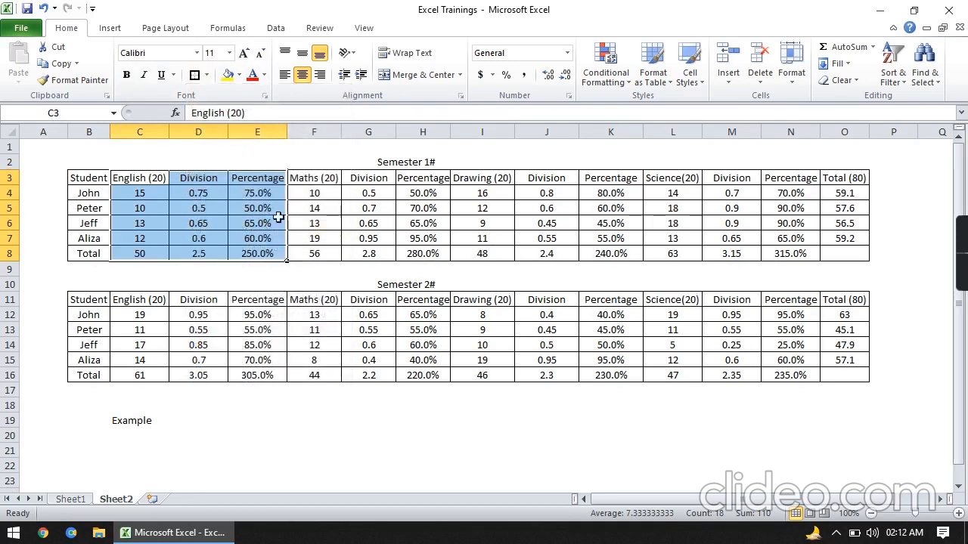
click(322, 179)
drag(322, 179, 444, 251)
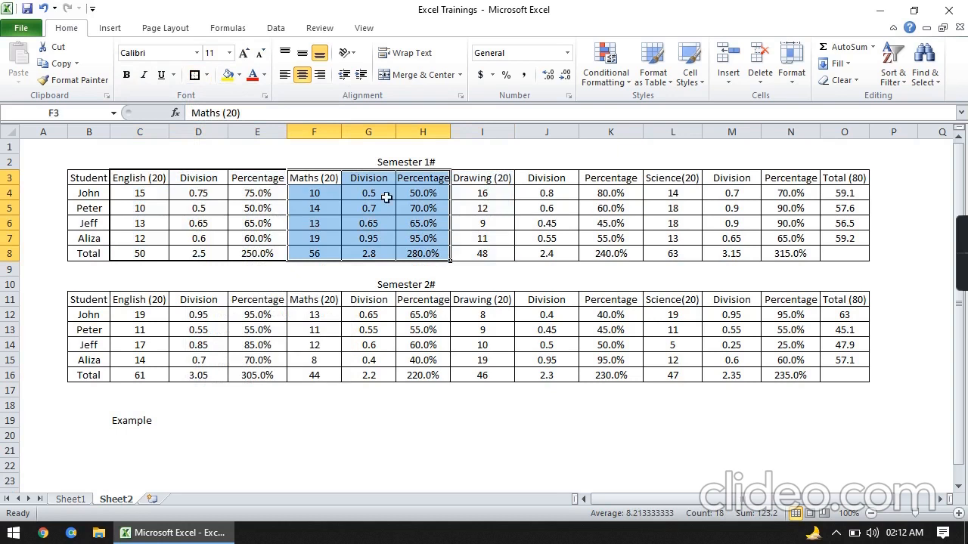
click(196, 75)
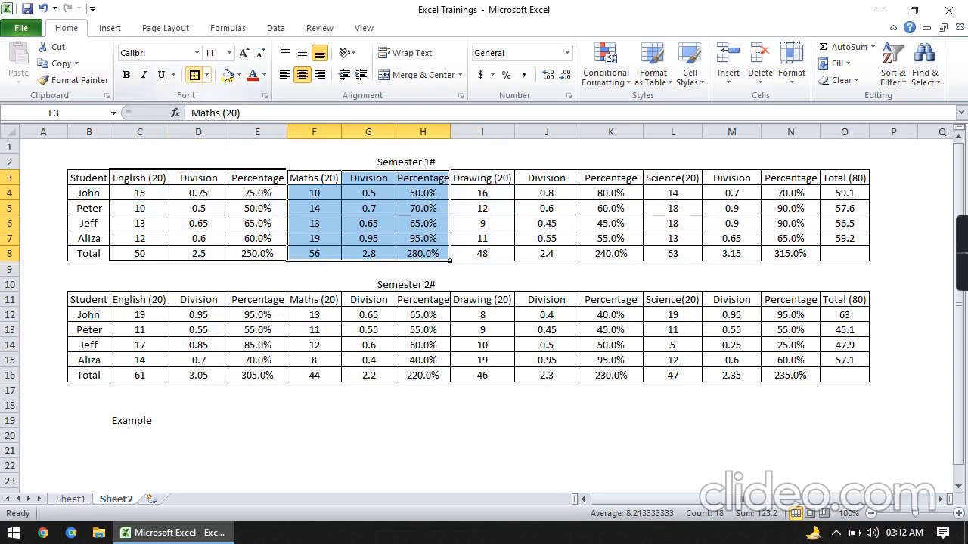
Apply a Thick Box Border around the Semester 1 Drawing block I3:K8 and another around the Science block L3:N8
click(510, 179)
drag(511, 179, 621, 252)
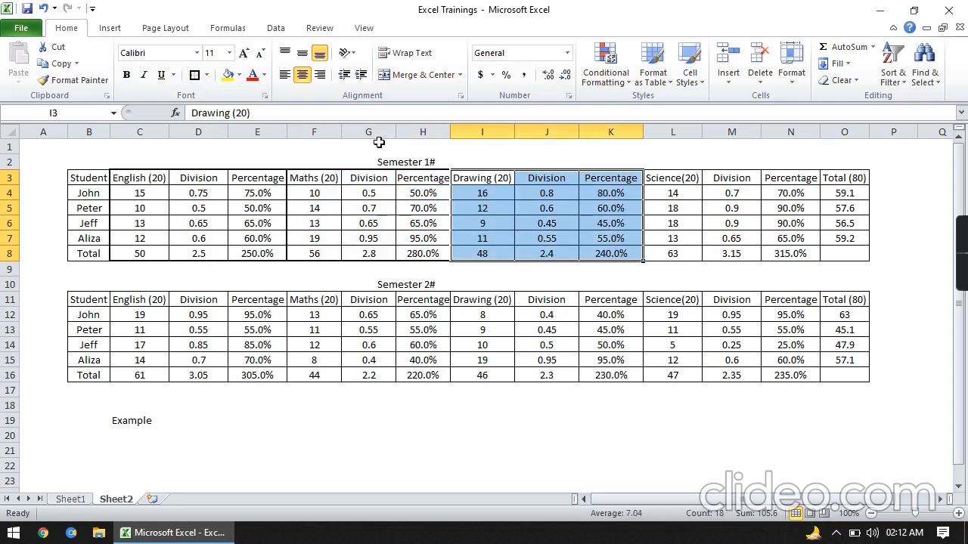
click(193, 75)
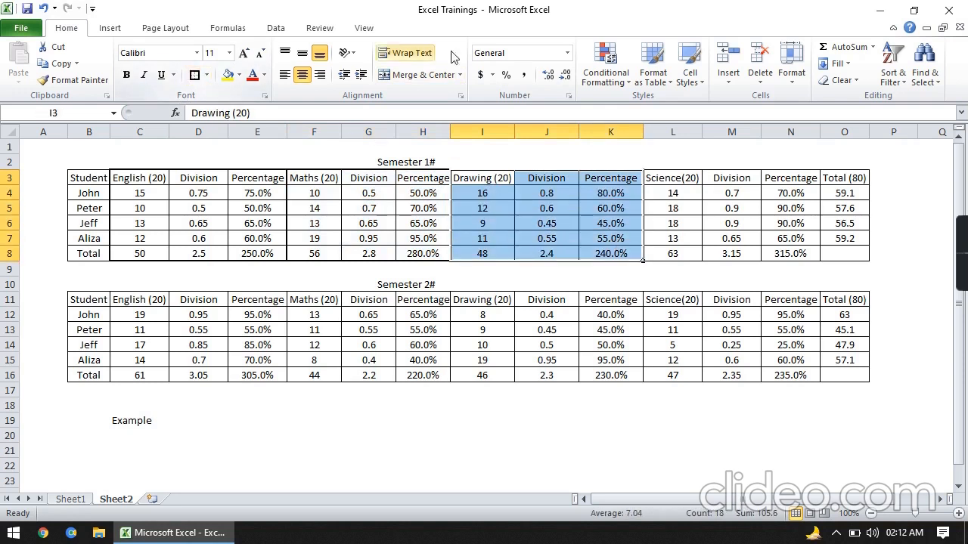
click(662, 173)
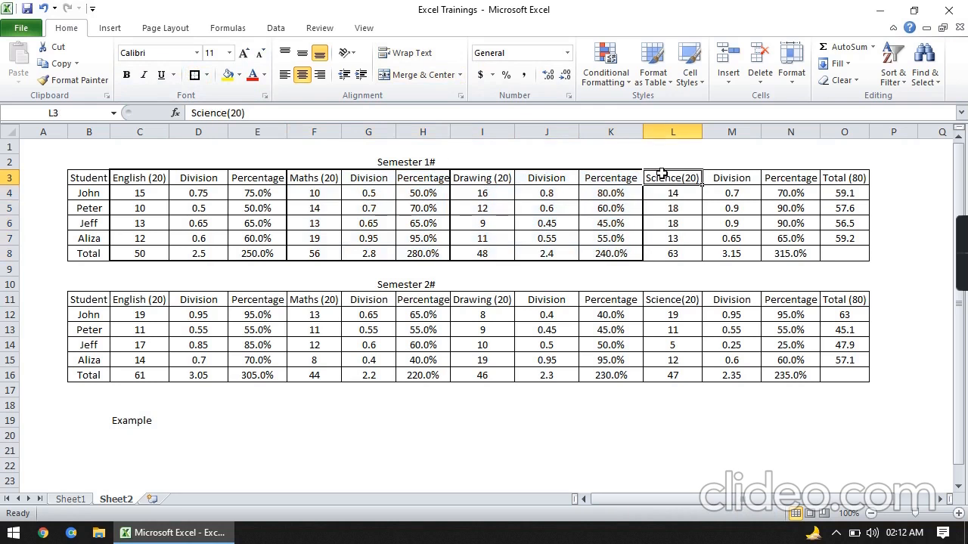
drag(662, 174, 792, 262)
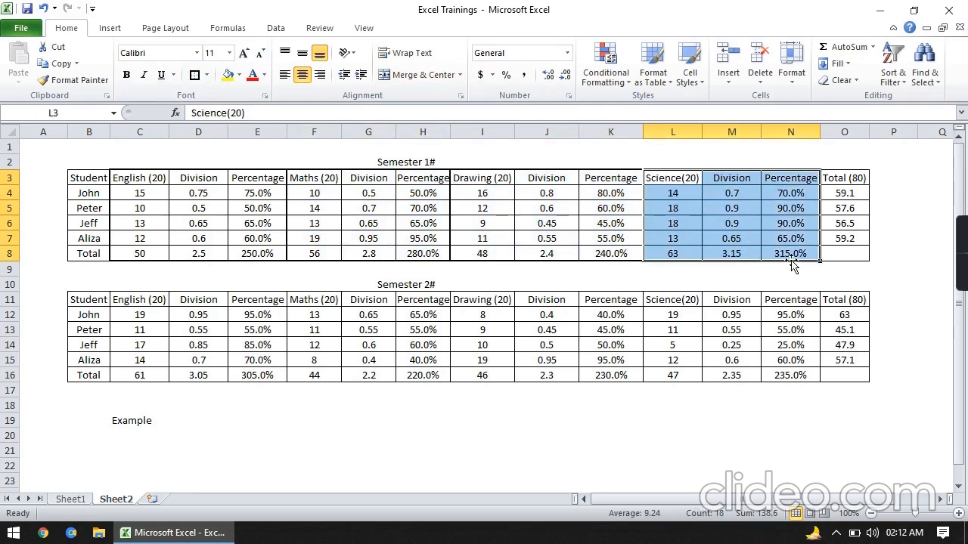
click(194, 74)
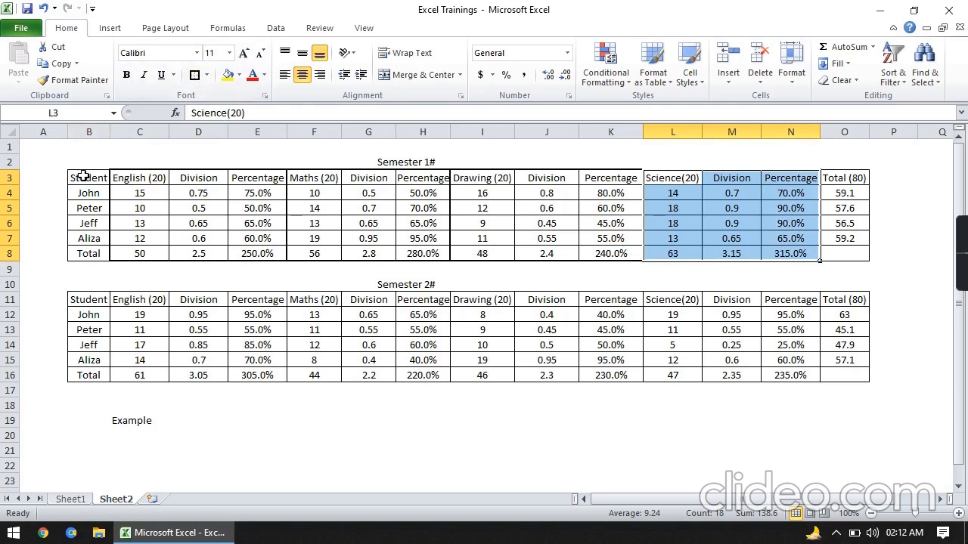
Apply a Thick Box Border around the Semester 1 Student column B3:B8 and another around the Total column O3:O8
click(84, 176)
drag(83, 176, 106, 250)
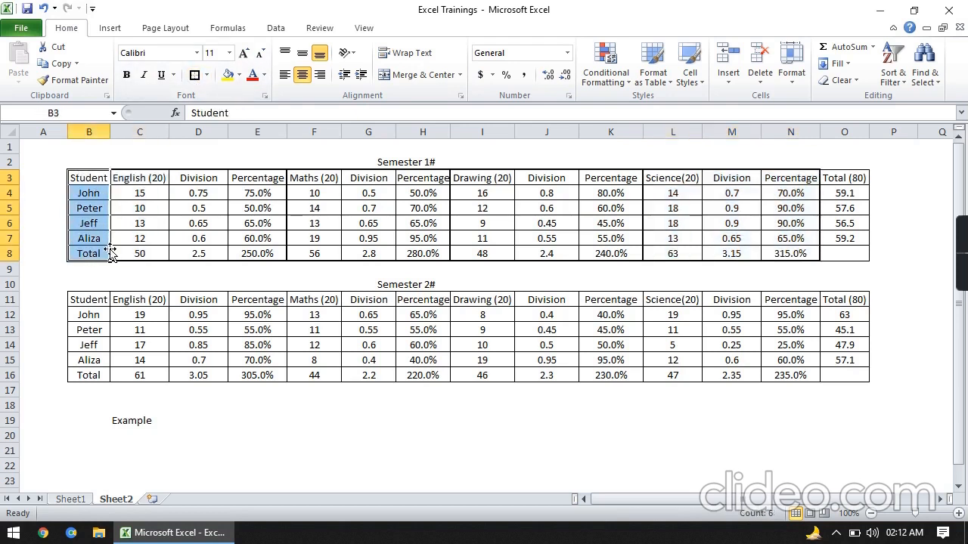
click(194, 79)
drag(842, 176, 860, 249)
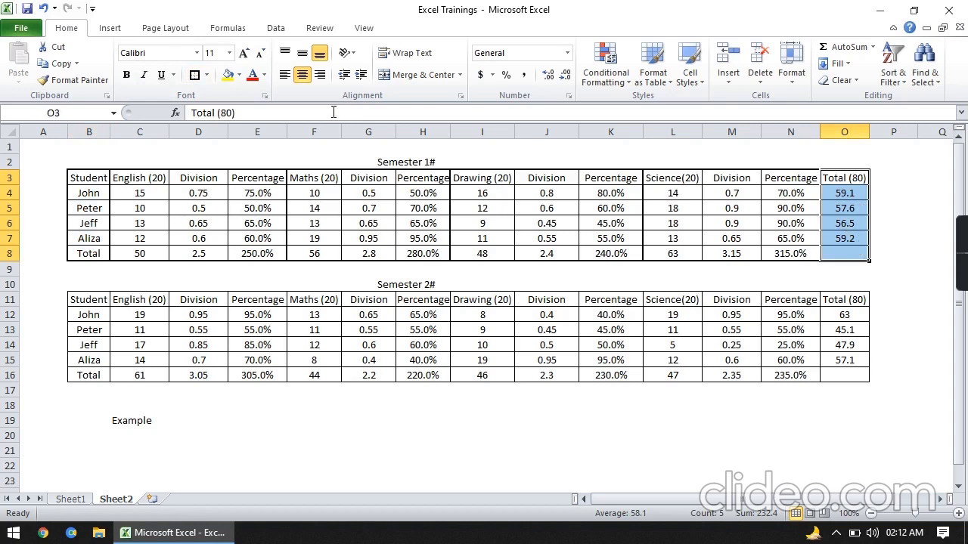
click(195, 76)
click(365, 225)
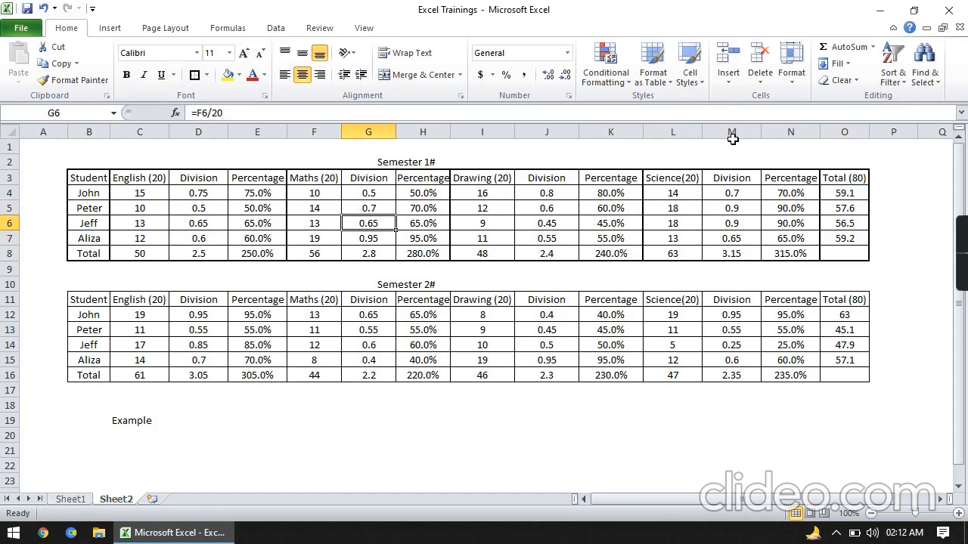
Enter the formula =O4/80 in P4 to divide the first student's Semester 1 total by 80
click(888, 176)
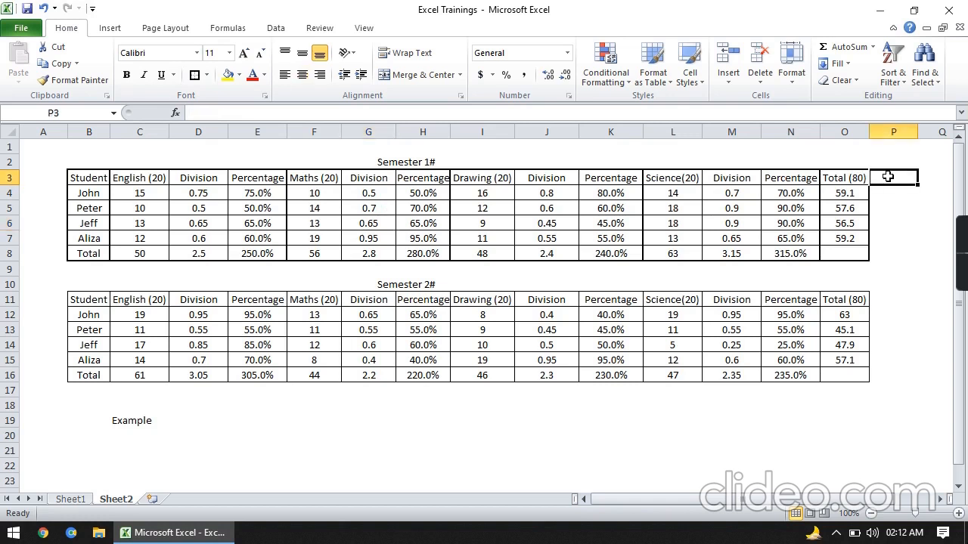
key(Down)
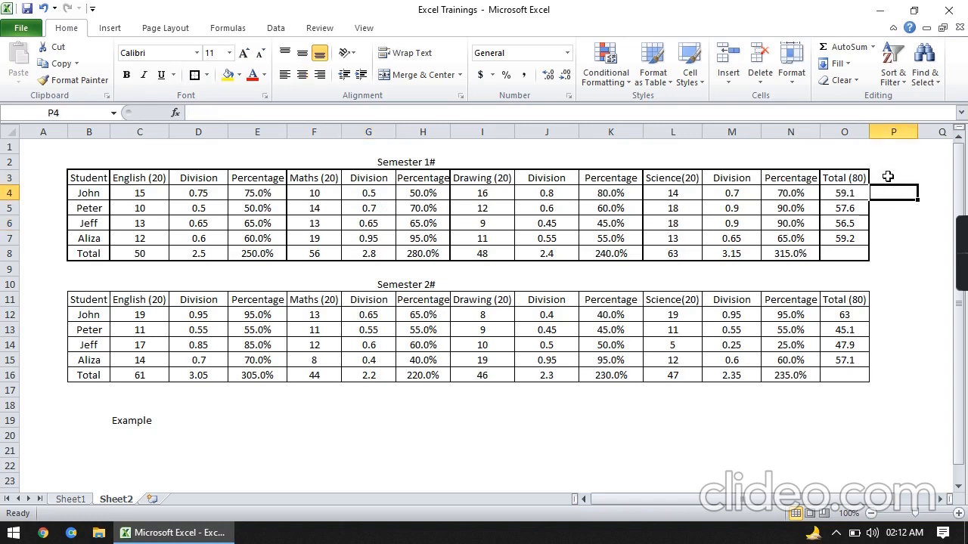
text(=)
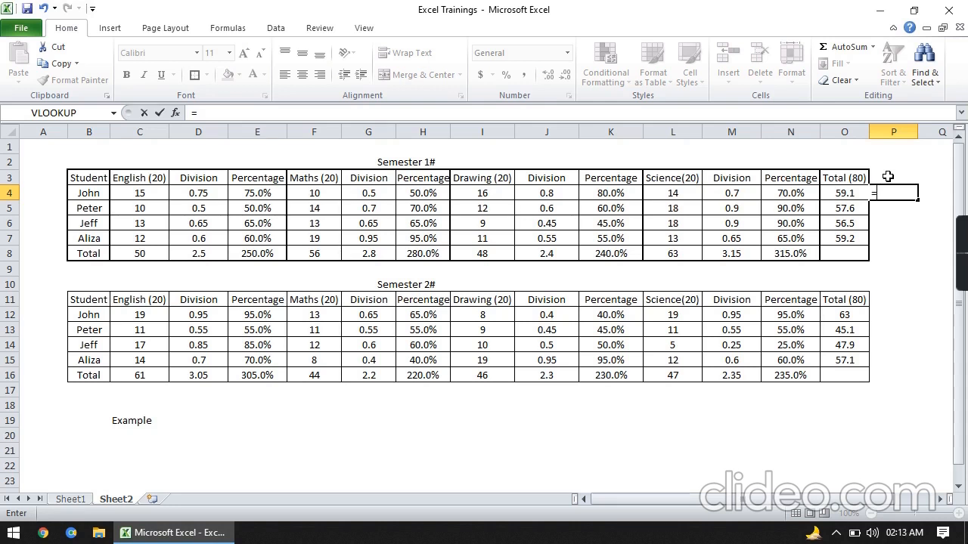
key(Left)
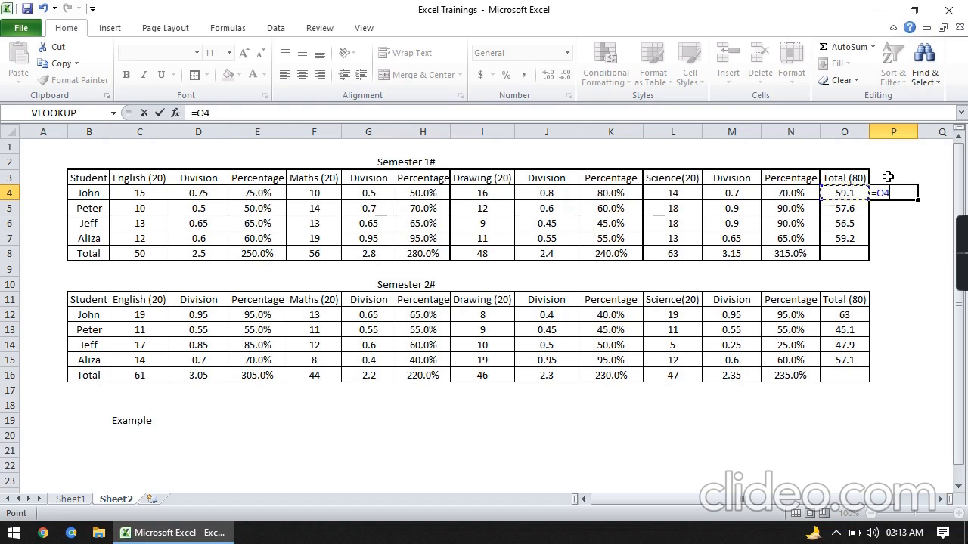
text(/80)
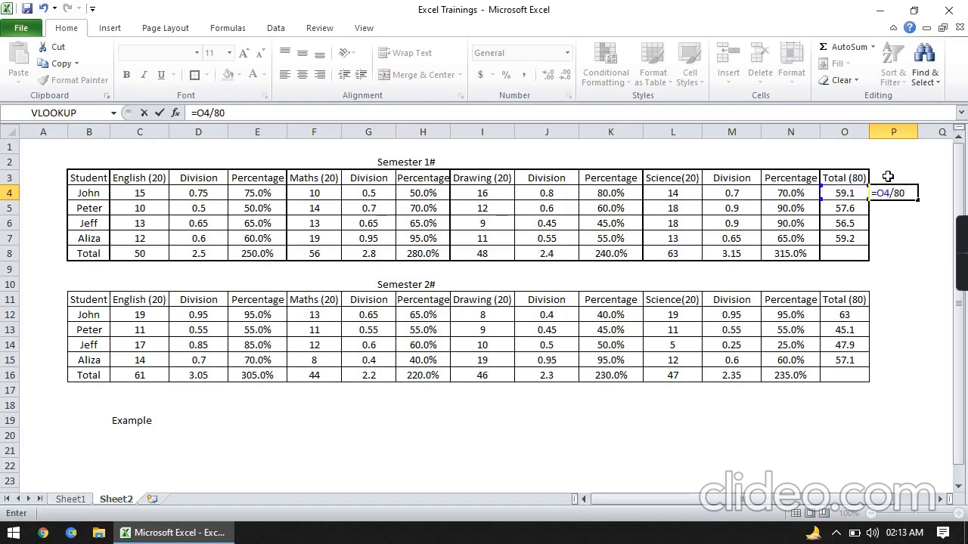
key(ctrl+Return)
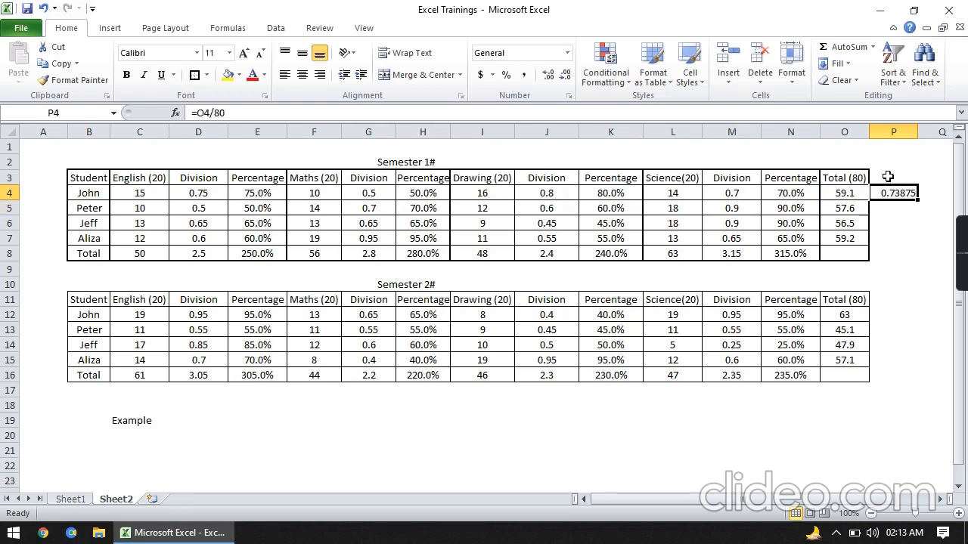
Copy the P4 formula into P5:P7 for the remaining Semester 1 students
key(ctrl+c)
key(Down)
key(shift+Down)
key(shift+Down)
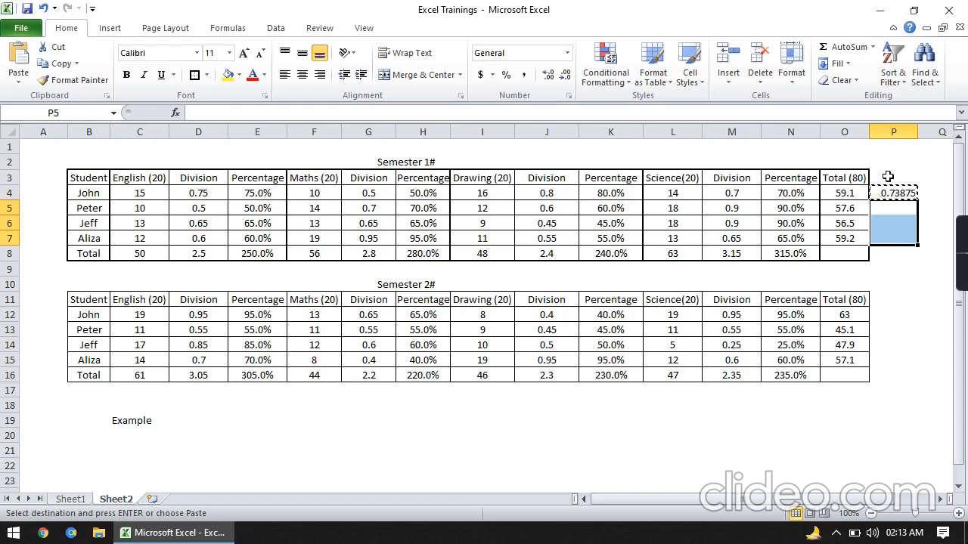
key(ctrl+v)
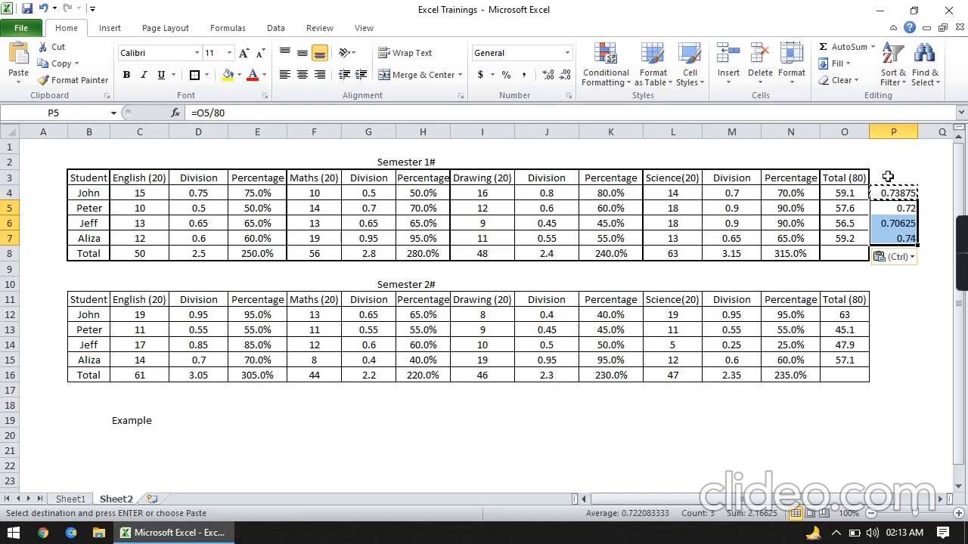
Check the cell references in the copied division formulas in P4:P7
key(Down)
key(Up)
key(Up)
key(Down)
key(Up)
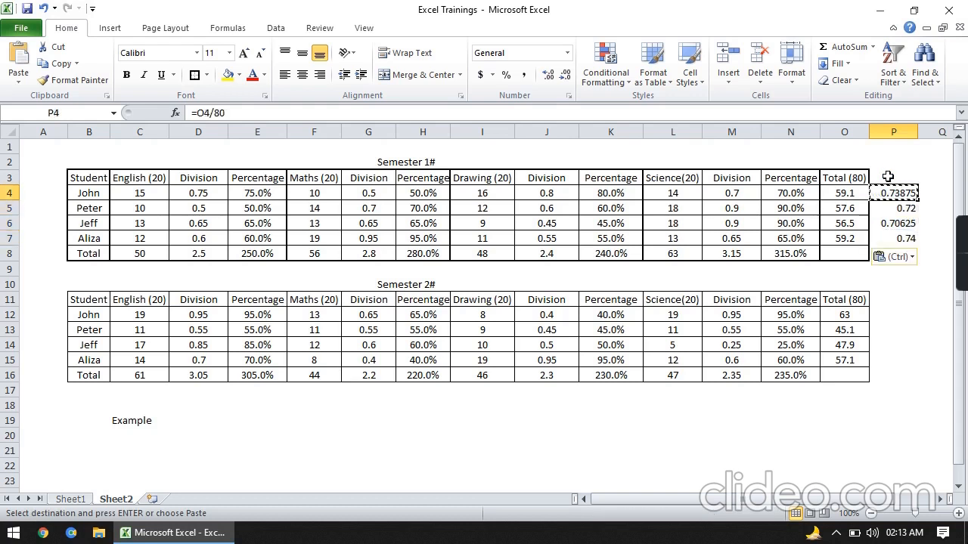
key(Down)
key(F2)
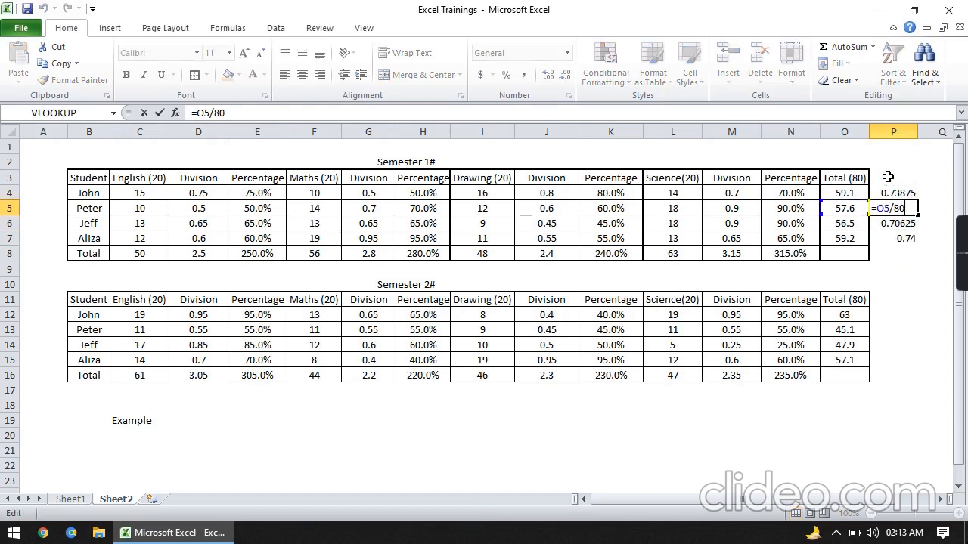
key(Return)
key(F2)
key(Escape)
key(Down)
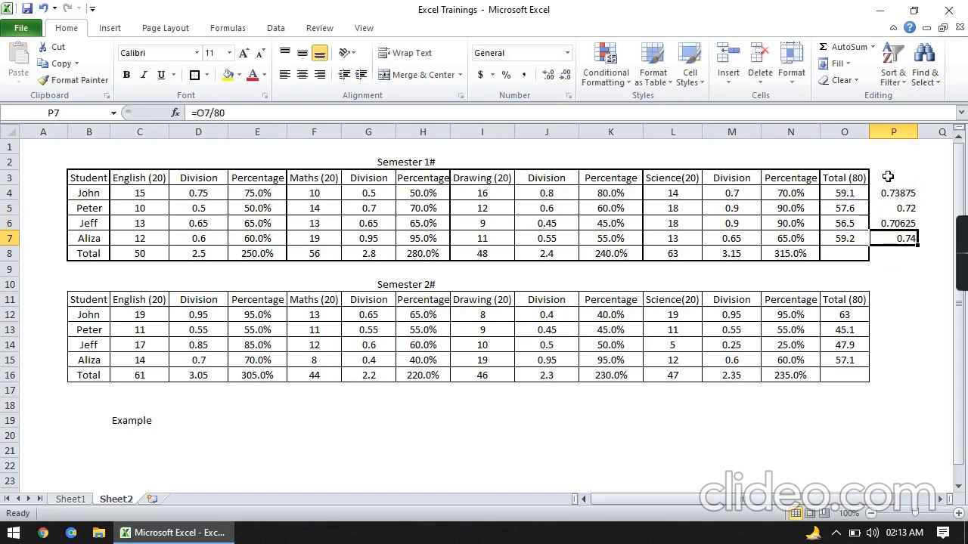
Copy the P7 formula into P12:P15, beside the Semester 2 student totals
key(ctrl+c)
key(Down)
key(Down)
key(Down)
key(Down)
key(Down)
key(shift+Down)
key(shift+Down)
key(shift+Down)
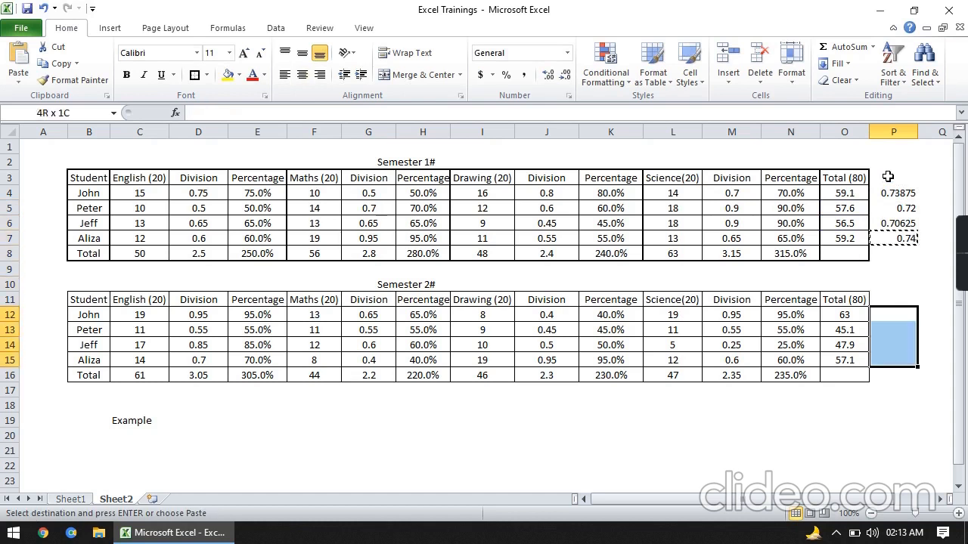
key(ctrl+v)
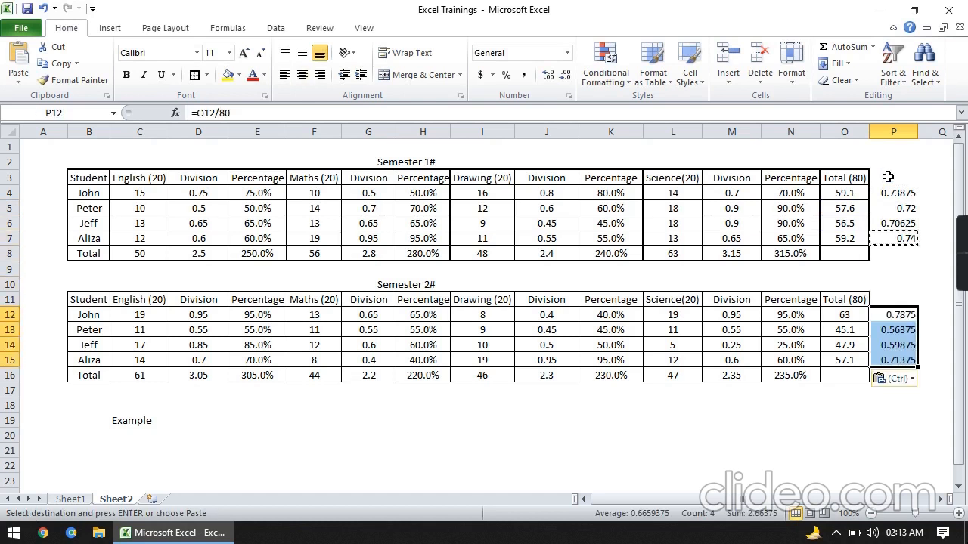
Format column P as Percentage with one decimal place
click(894, 124)
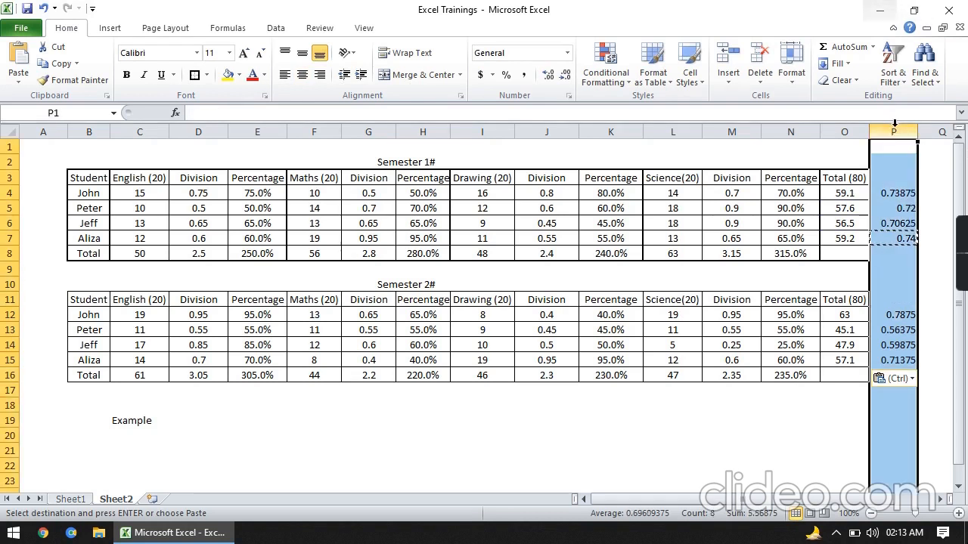
right_click(895, 124)
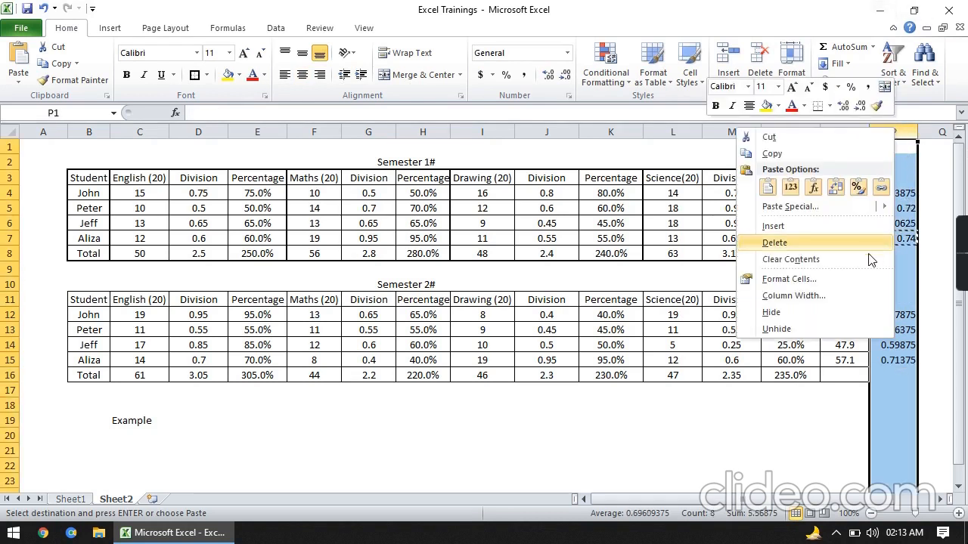
click(846, 282)
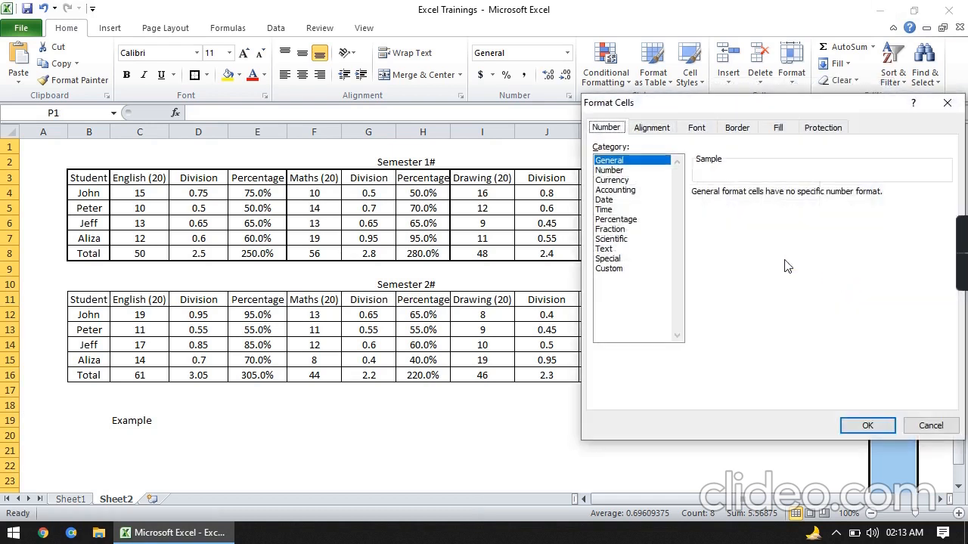
click(614, 219)
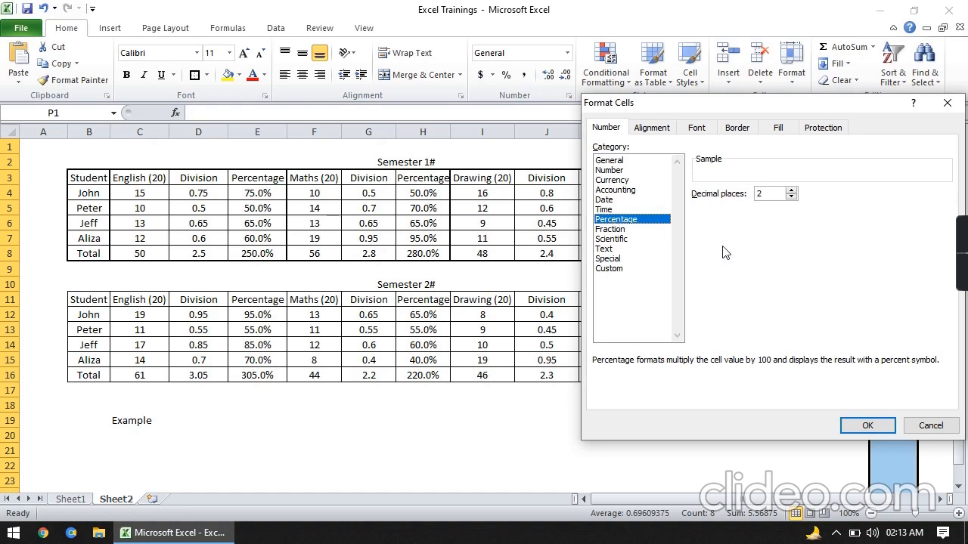
click(790, 197)
click(868, 424)
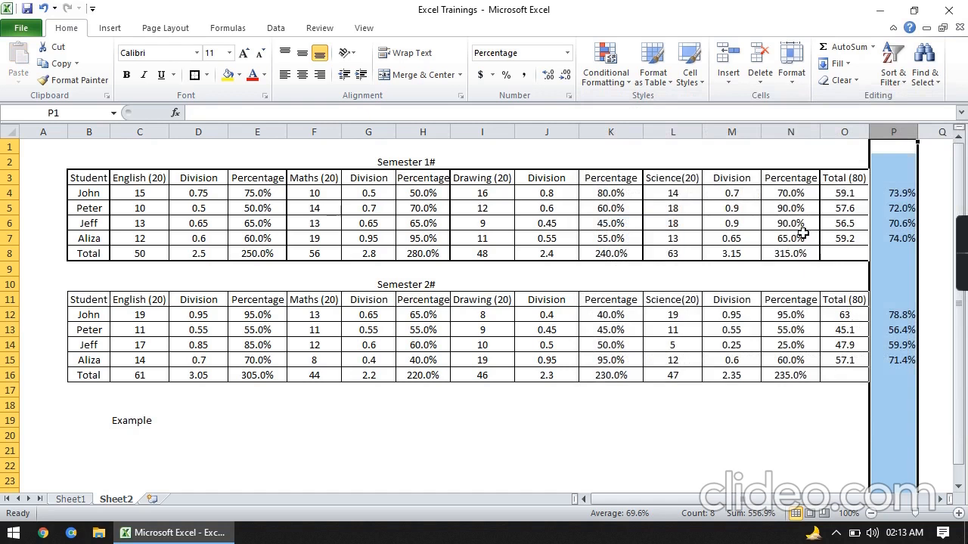
click(794, 174)
drag(797, 180, 809, 245)
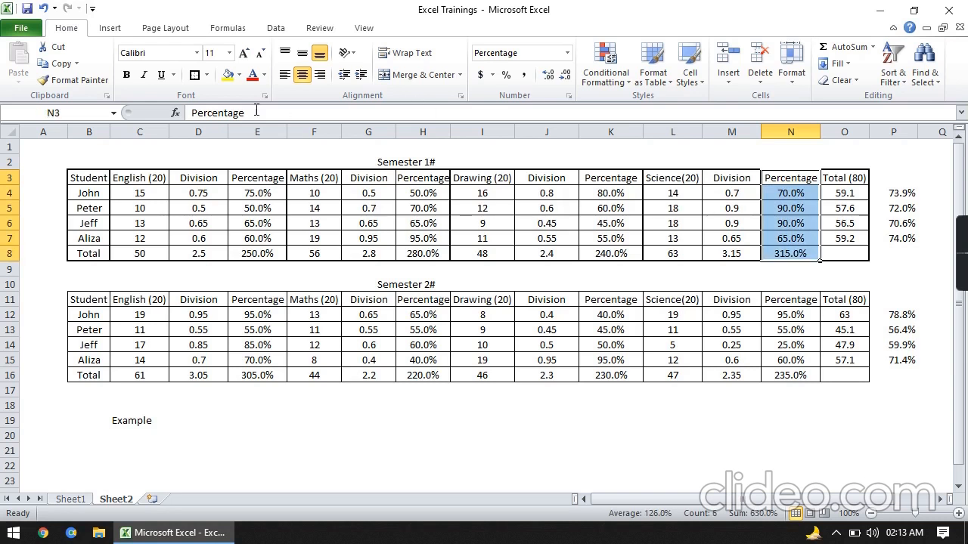
click(75, 79)
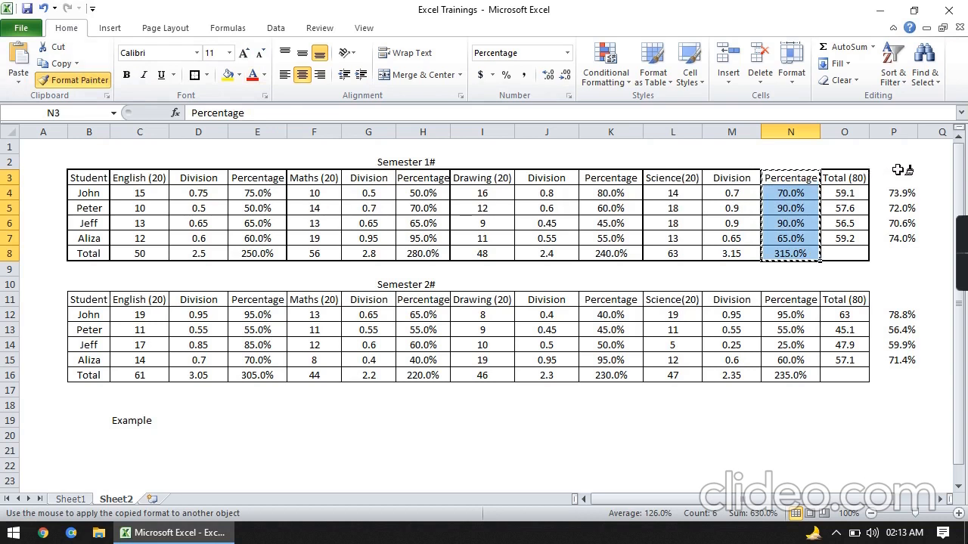
mouse_move(902, 170)
mouse_down()
mouse_move(907, 161)
mouse_move(920, 372)
mouse_move(902, 372)
mouse_up()
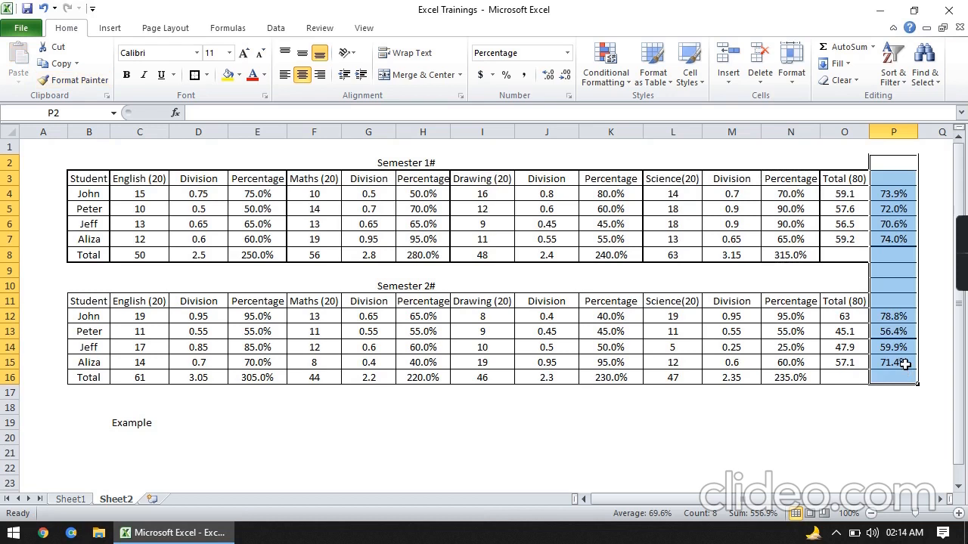
key(ctrl+z)
key(Escape)
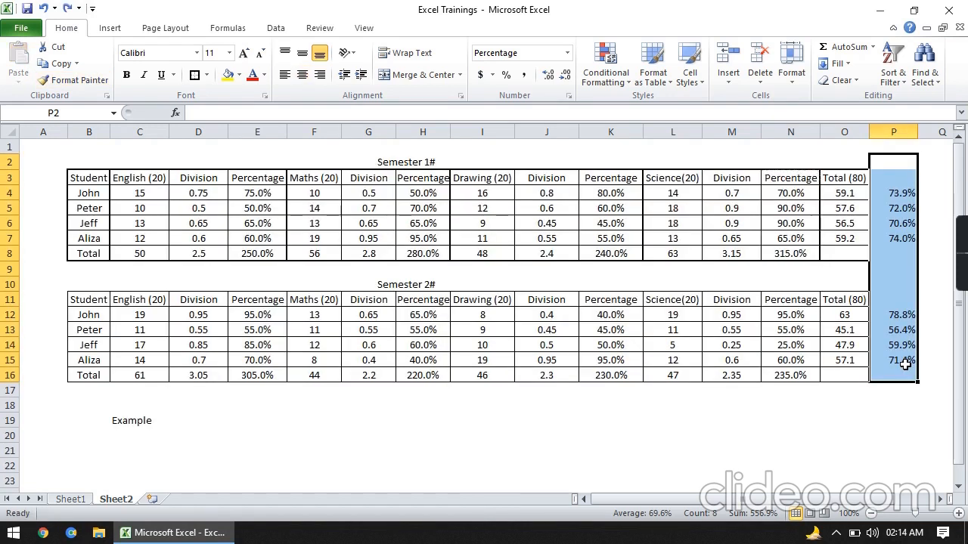
Copy the formatting of the Percentage column N3:N16 onto P3:P16 with Format Painter
click(807, 182)
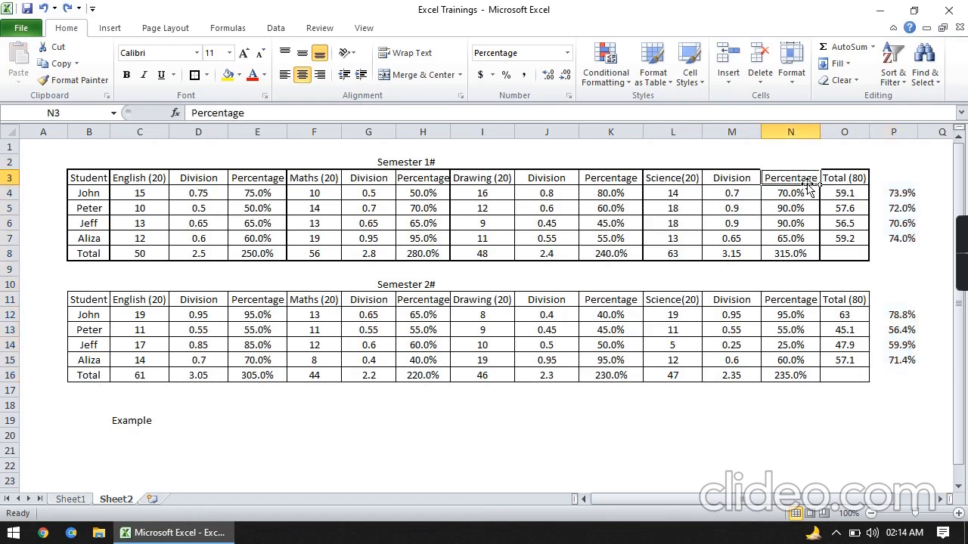
key(shift+Down)
key(shift+Down)
key(shift+Down)
key(shift+Down)
key(shift+Down)
key(shift+Down)
key(shift+Down)
key(shift+Down)
key(shift+Down)
key(shift+Down)
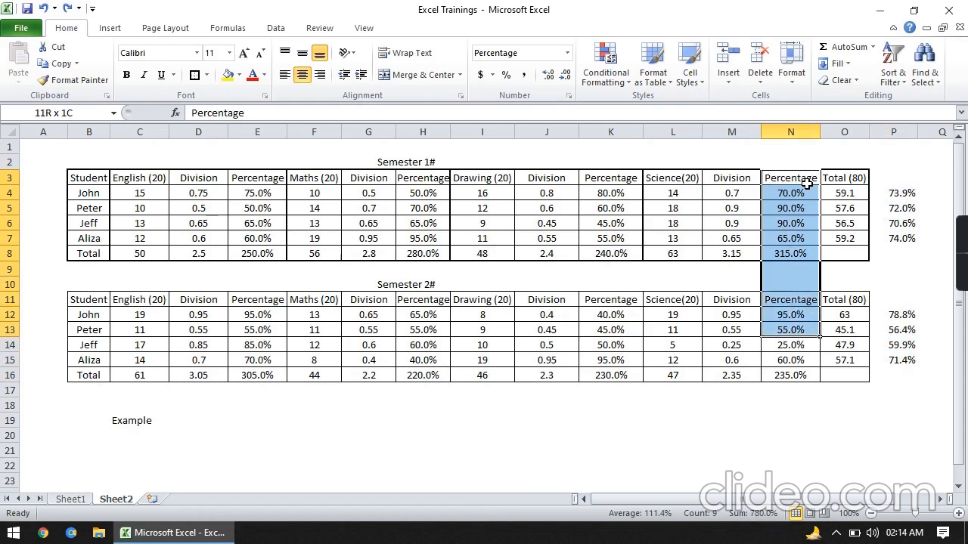
key(shift+Down)
key(shift+Down)
key(shift+Down)
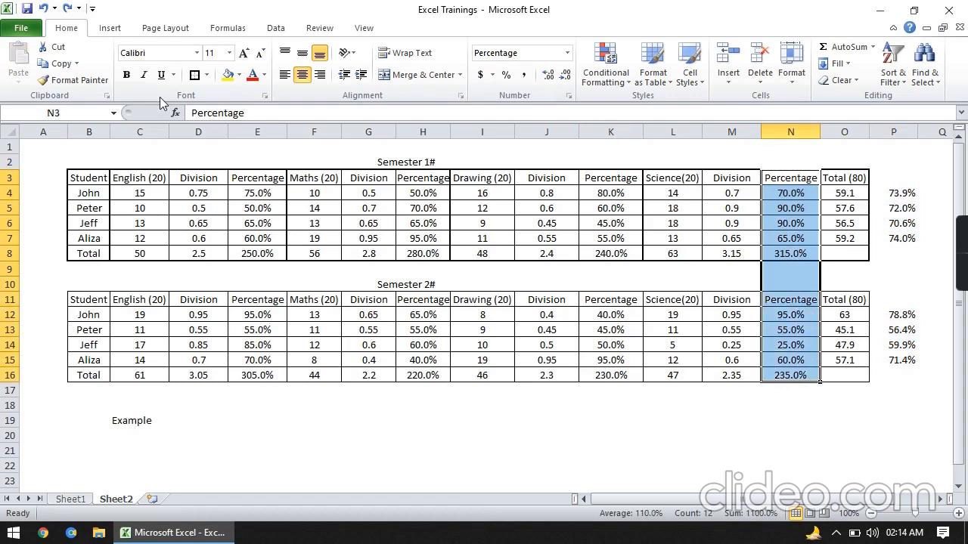
click(81, 81)
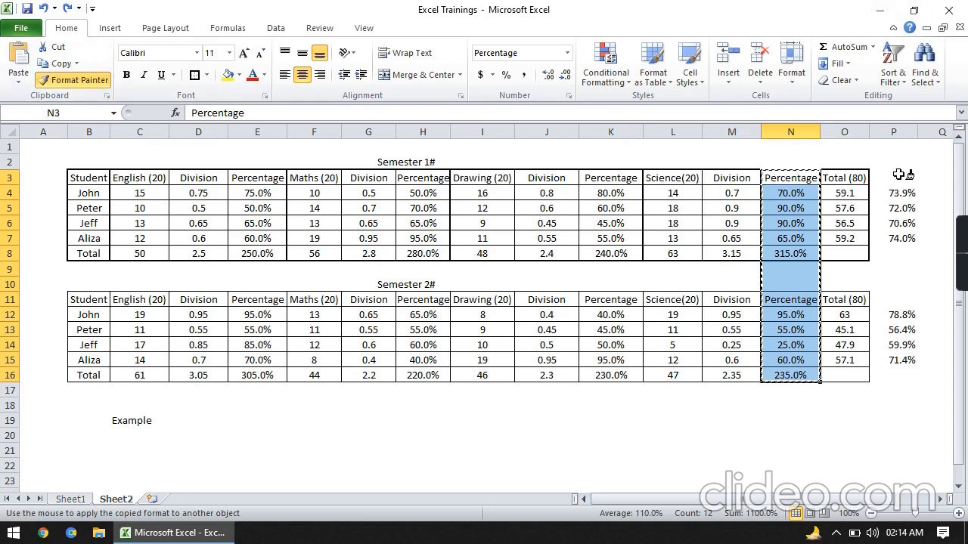
drag(900, 174, 917, 376)
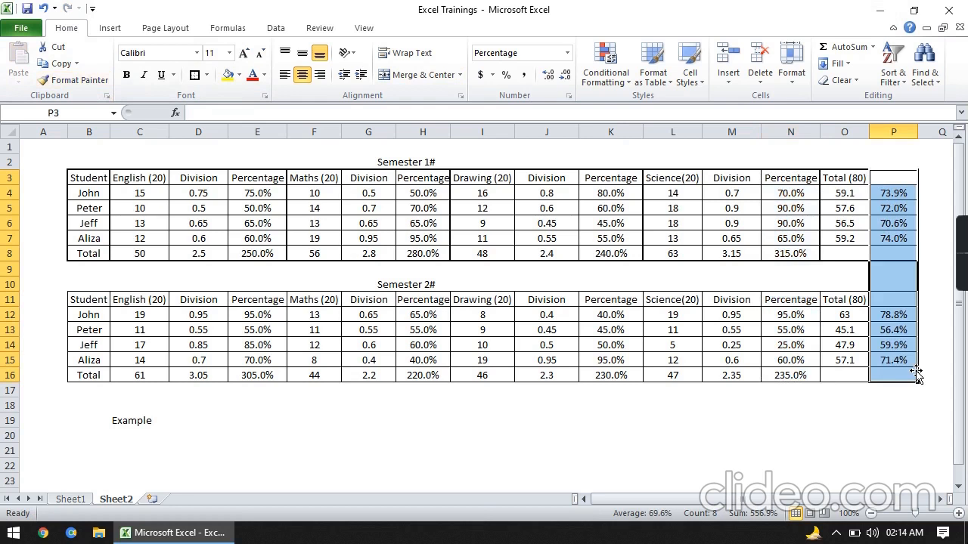
click(898, 174)
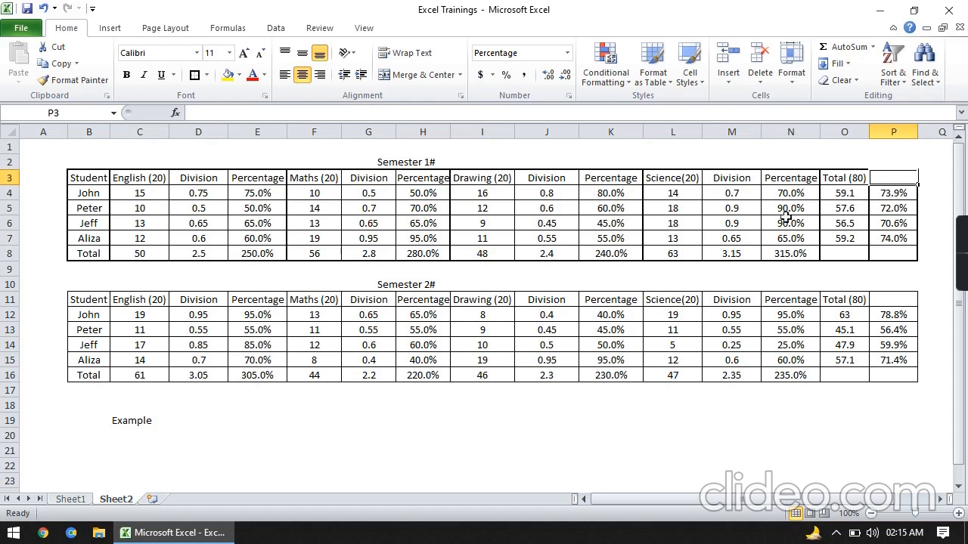
Review the list of arithmetic topics on Sheet1, from Addition through Percentage
click(70, 500)
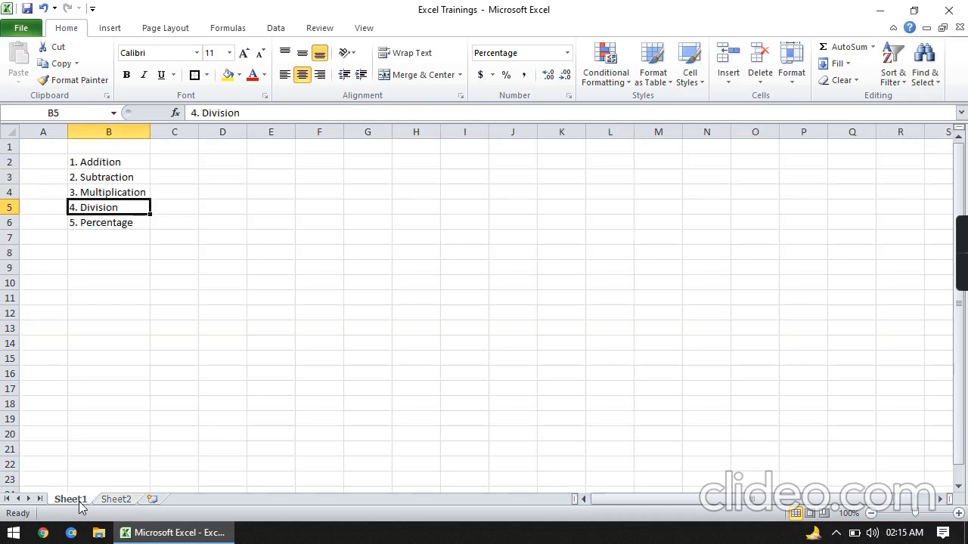
key(Up)
key(Up)
key(Up)
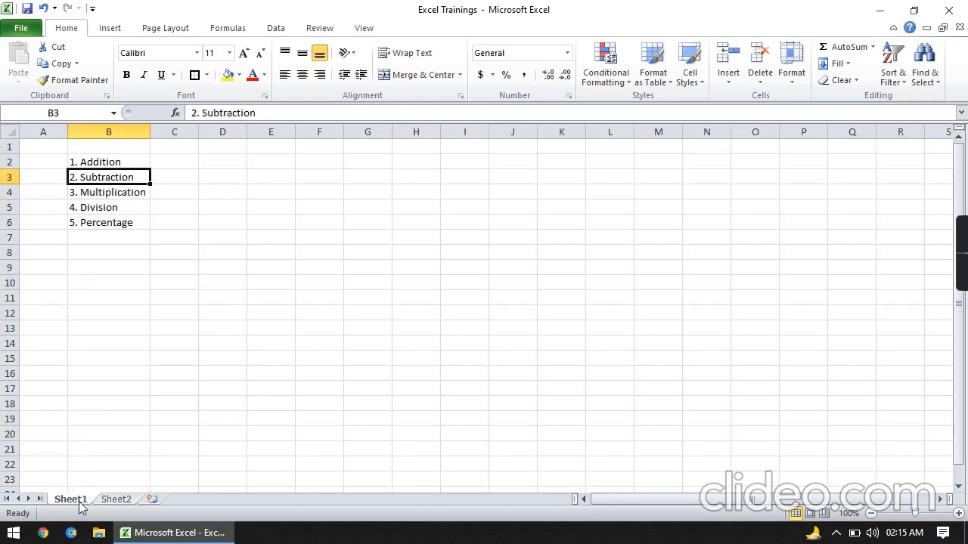
key(Down)
key(Down)
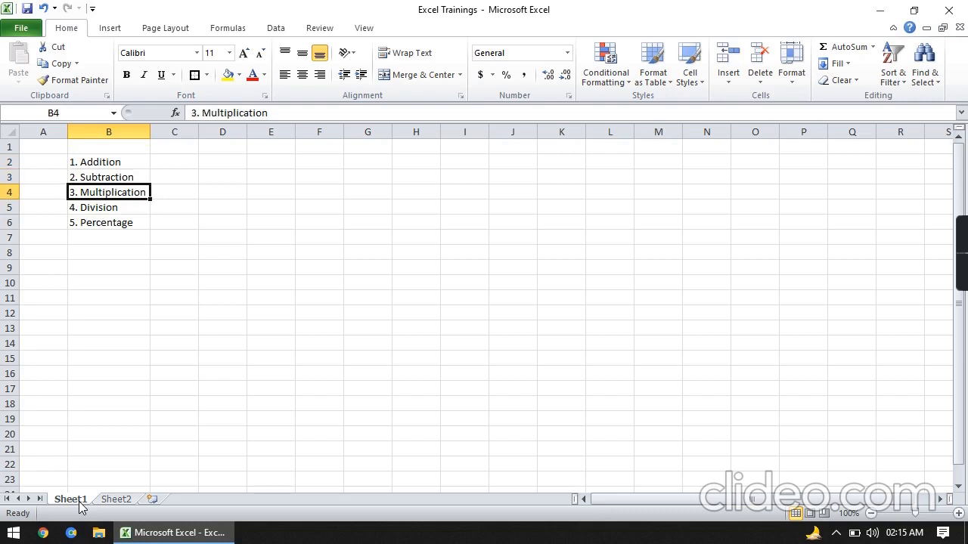
key(Down)
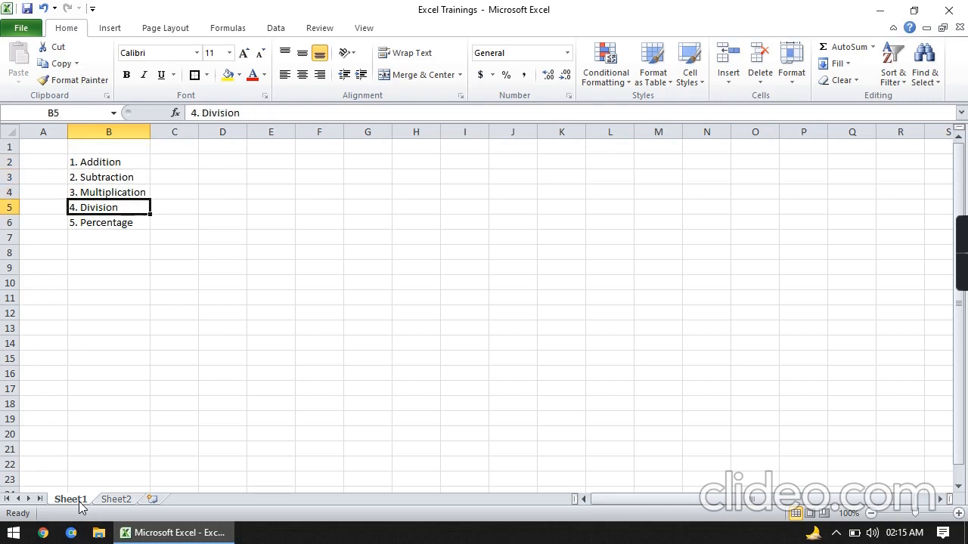
key(Down)
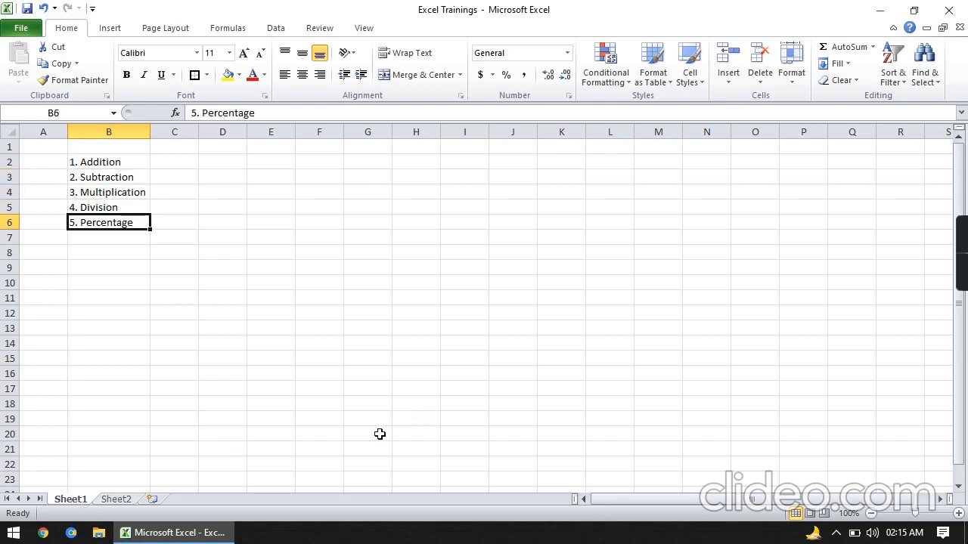
Return to Sheet2 with the semester tables and save the workbook
click(127, 504)
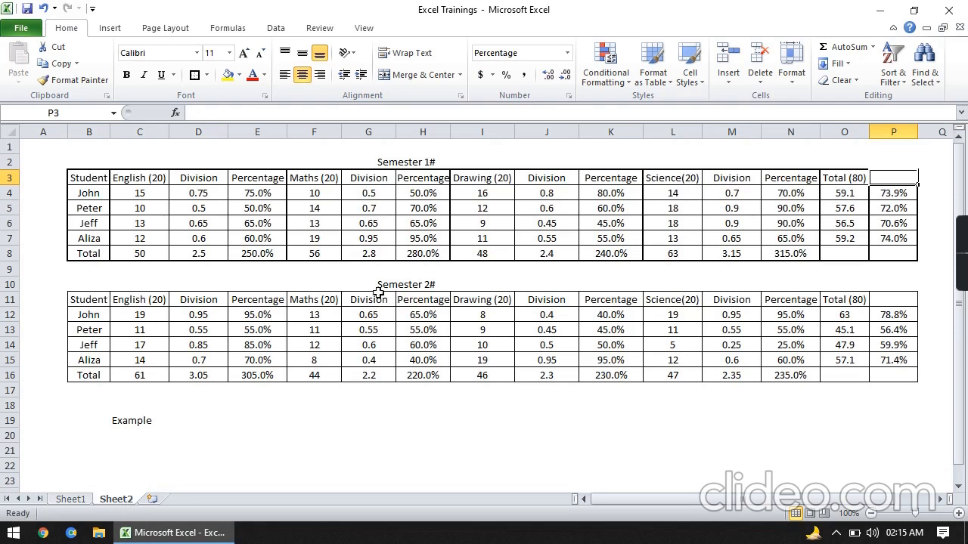
click(25, 13)
Open the Excel Trainings workbook from the desktop
mouse_move(957, 263)
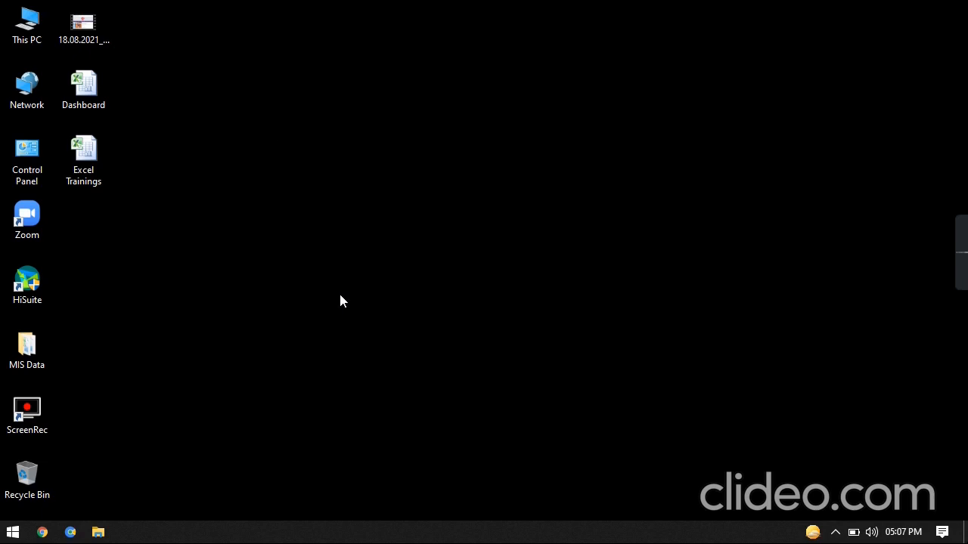
right_click(94, 155)
click(126, 141)
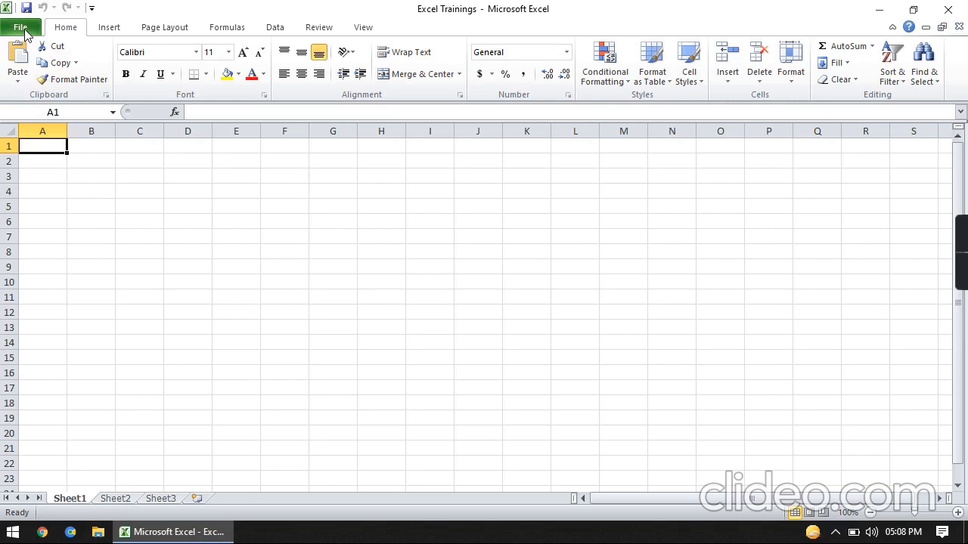
Examine the command sets for file, home, insert, page layout, formulas, data, review and view
click(23, 28)
click(77, 29)
click(108, 29)
click(161, 32)
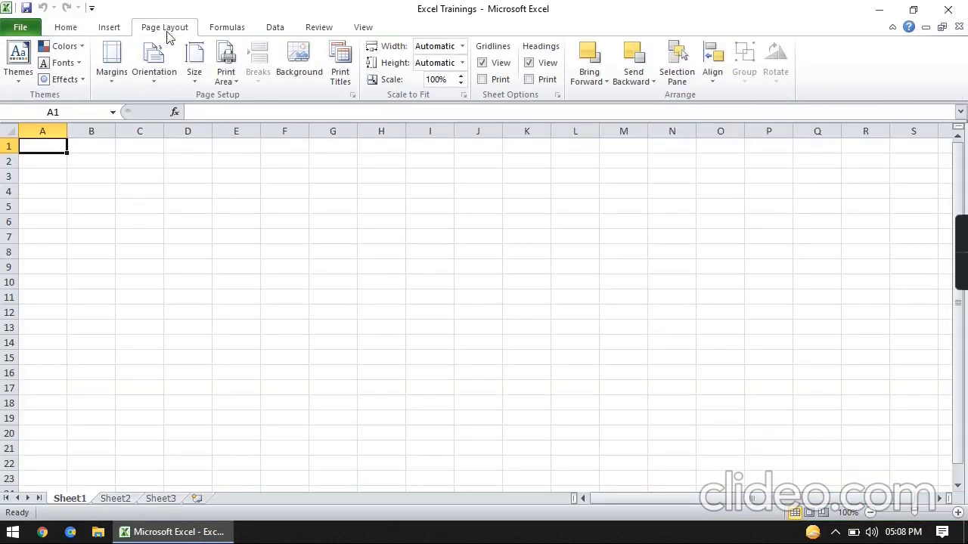
click(229, 31)
click(274, 31)
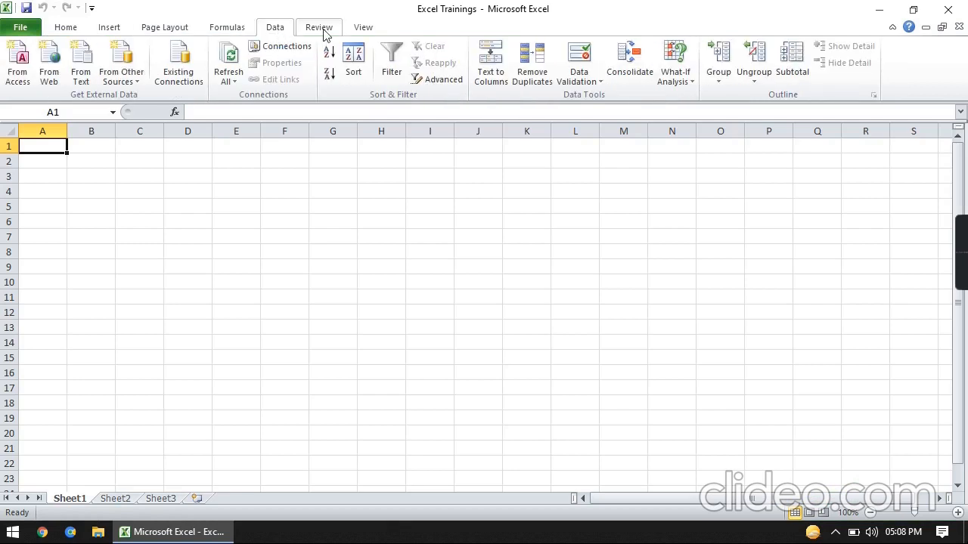
click(323, 32)
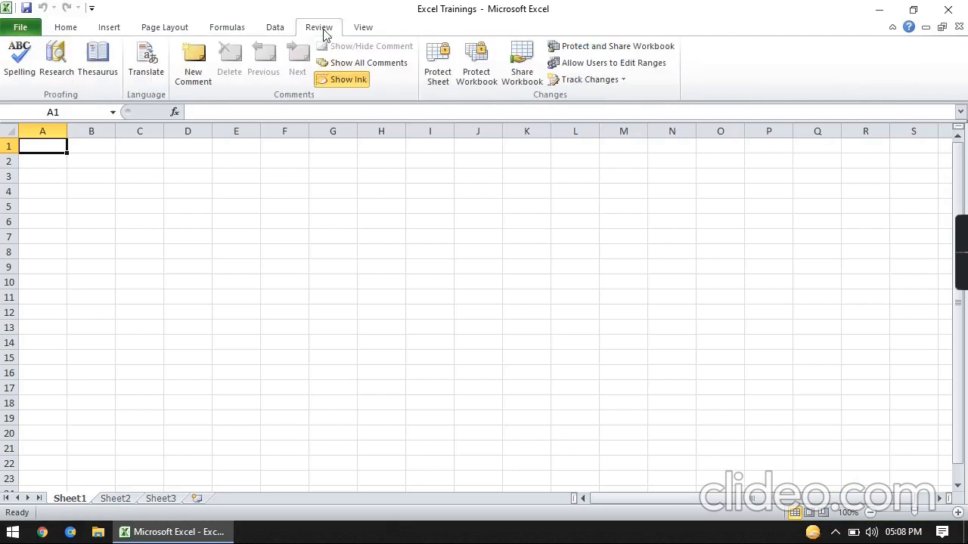
click(364, 31)
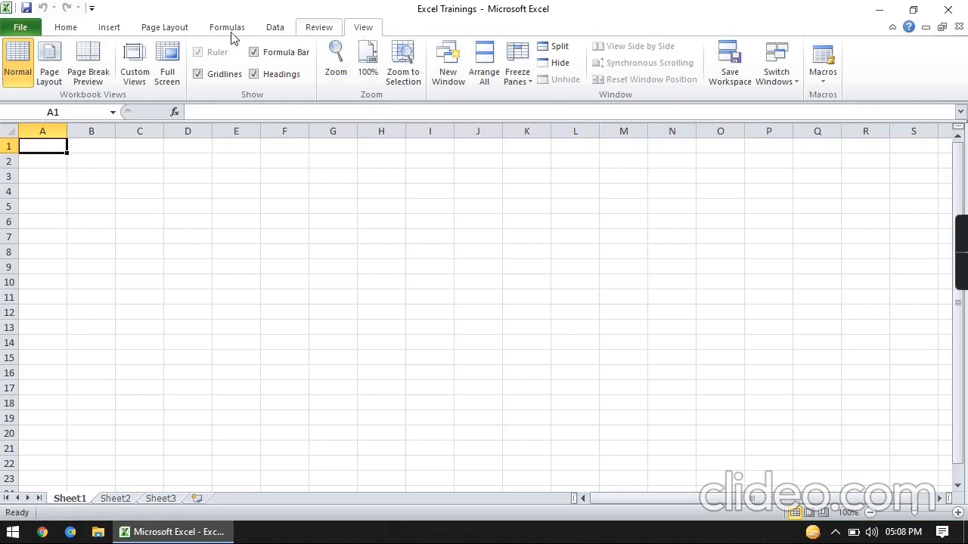
click(34, 28)
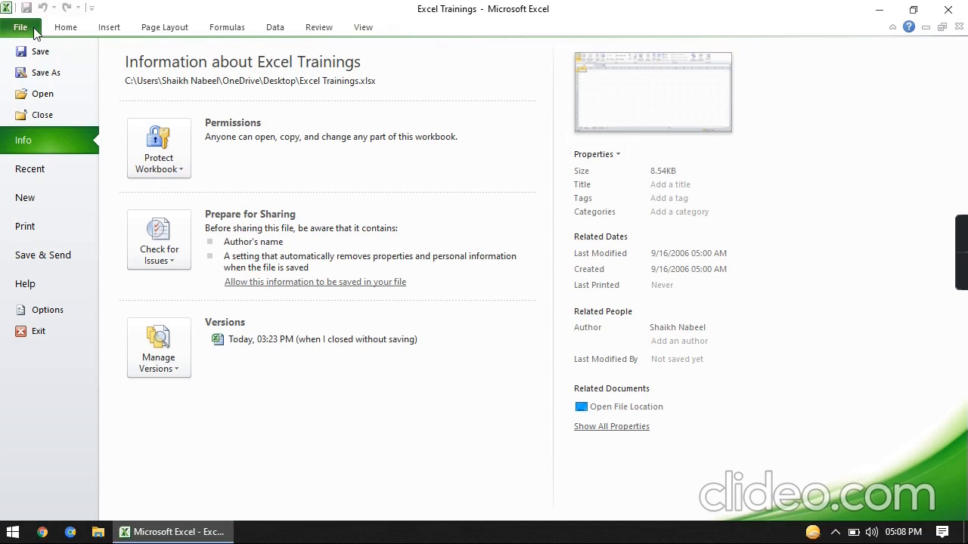
click(58, 30)
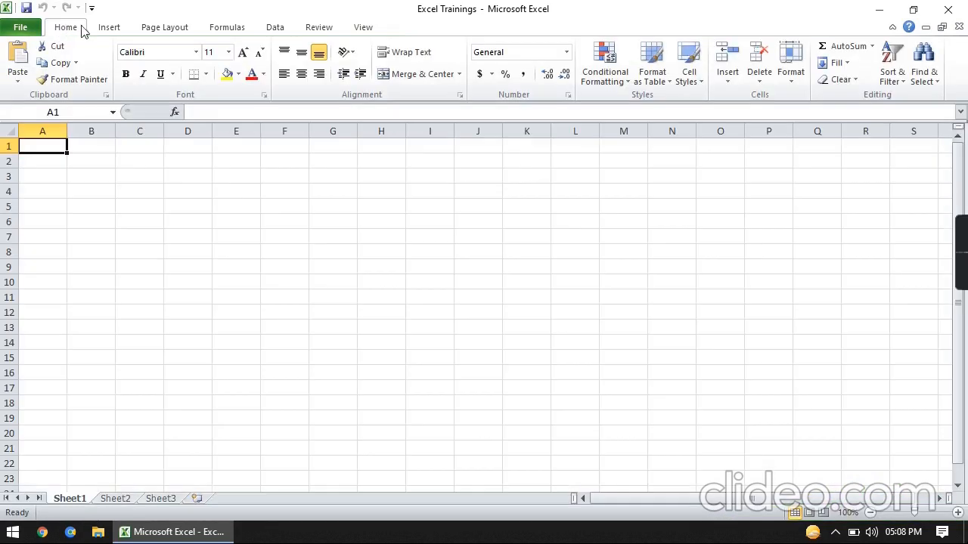
Create a new workbook from the Blank workbook template
click(33, 28)
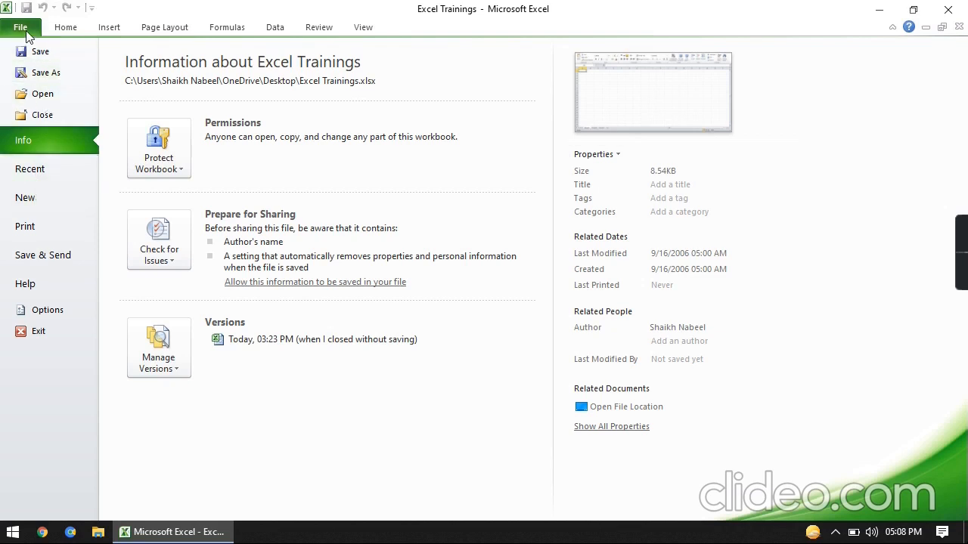
click(20, 28)
click(23, 29)
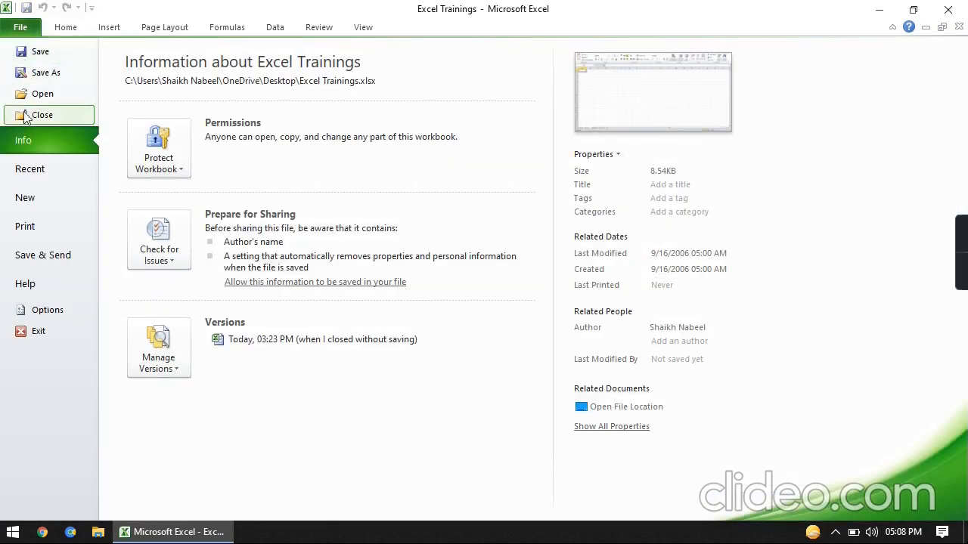
click(32, 201)
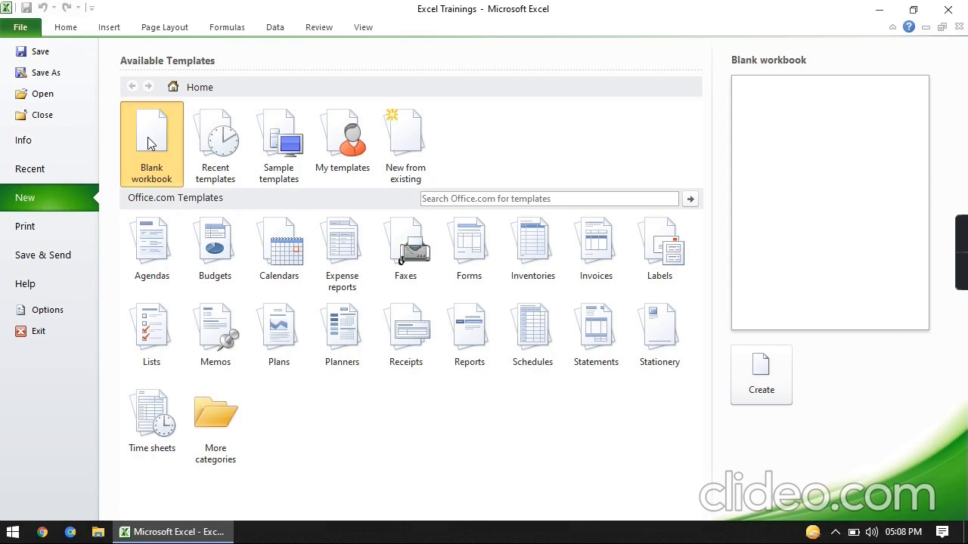
click(761, 388)
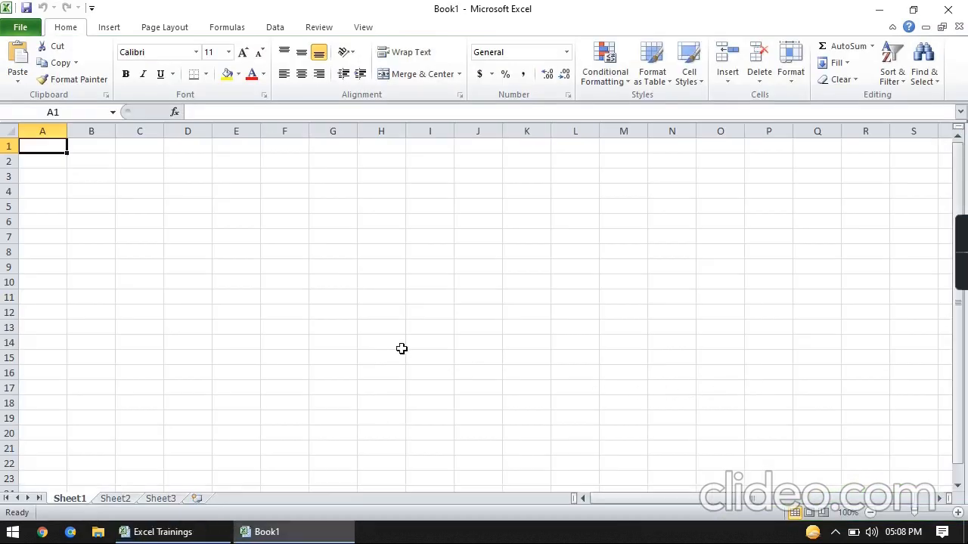
Enter "1. Addition" in cell B2 and "2. Subtraction" in cell B3
click(92, 161)
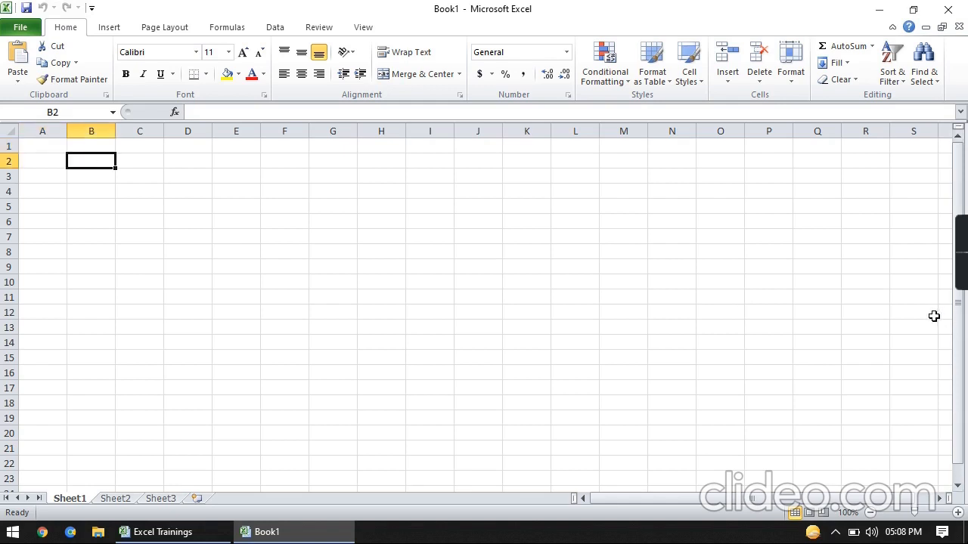
text(1.)
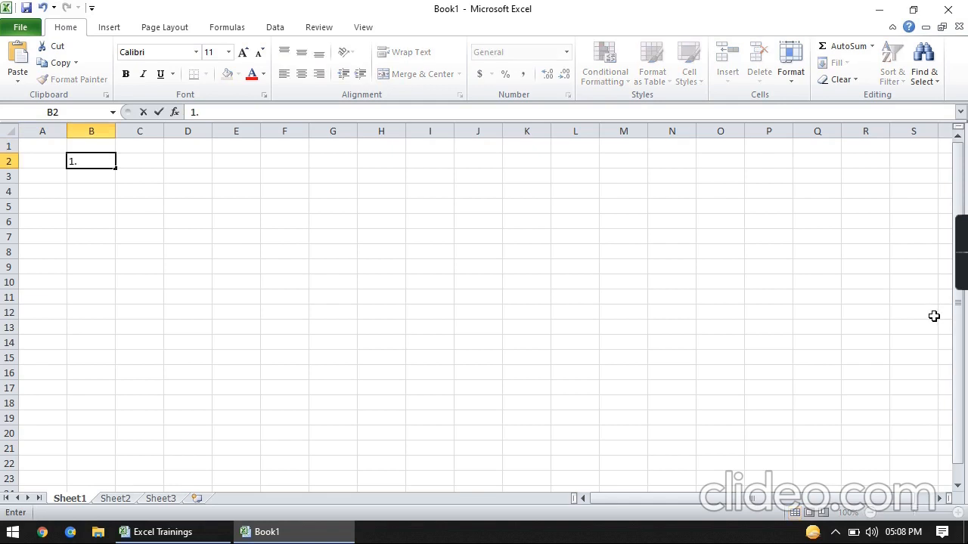
text( Addition)
key(Return)
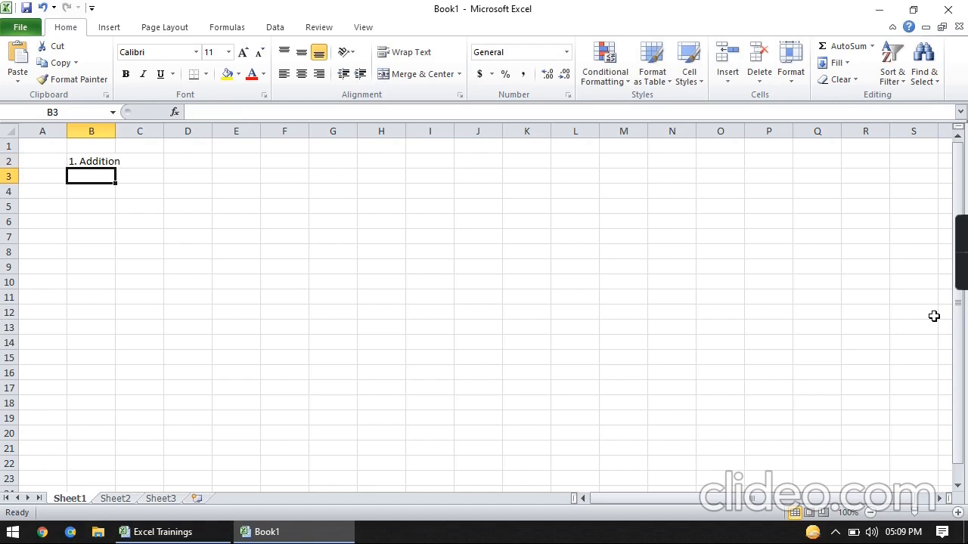
text(2. Subtra)
key(alt+space)
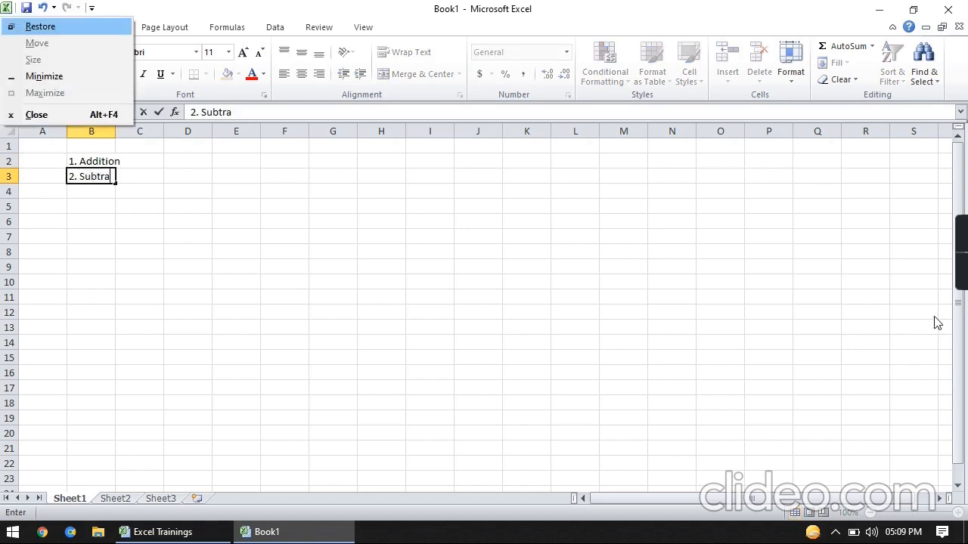
key(Escape)
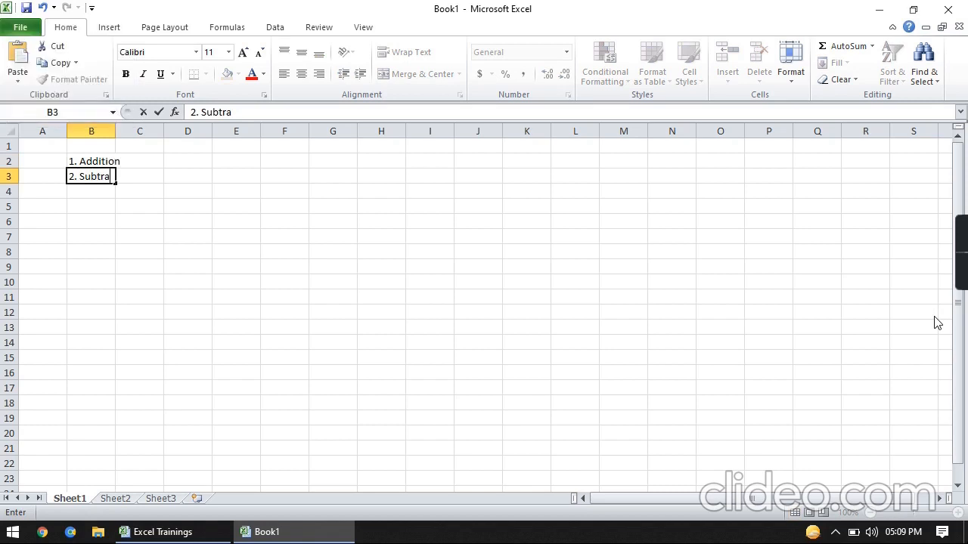
text(ction)
key(Return)
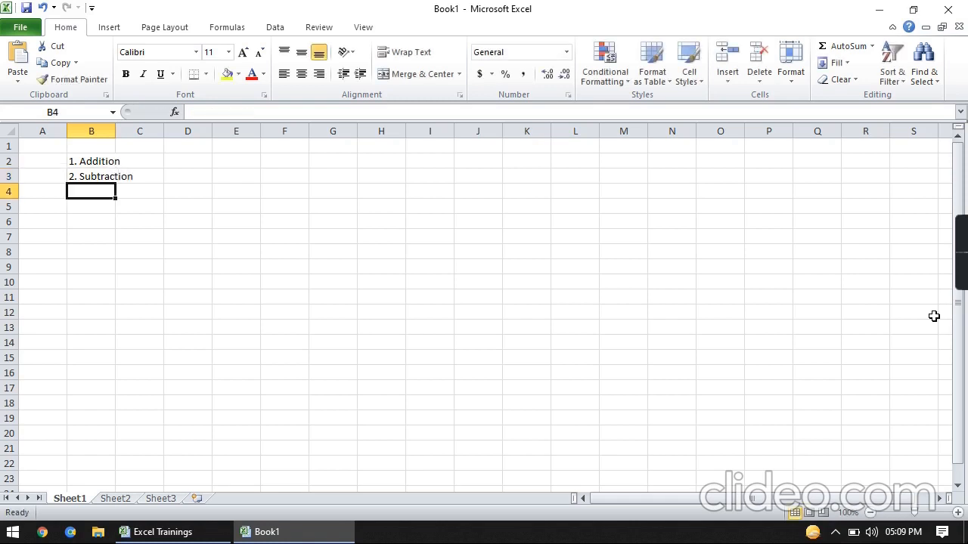
Enter "3. Multiplication" as the third list item in cell B4, correcting its spelling
text(3. M)
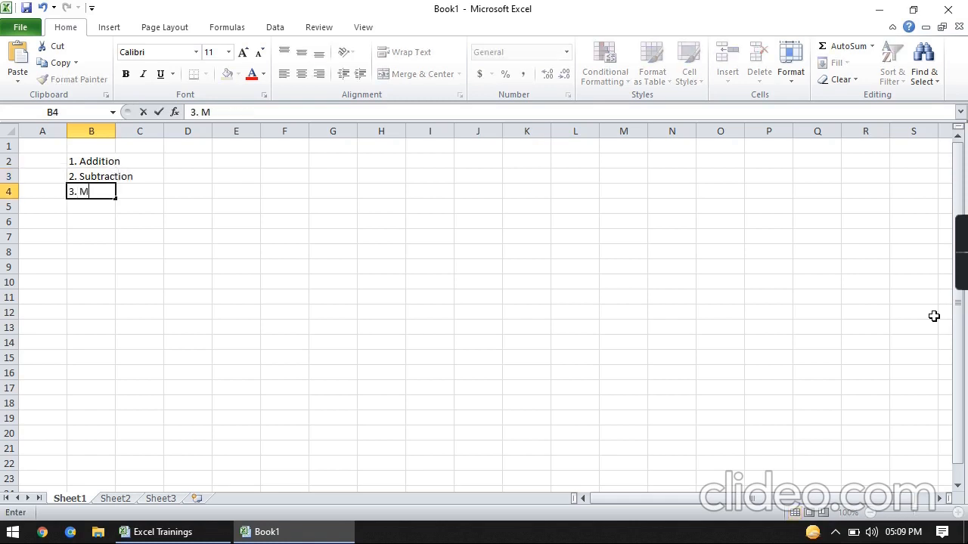
text(ultiplcation)
key(Return)
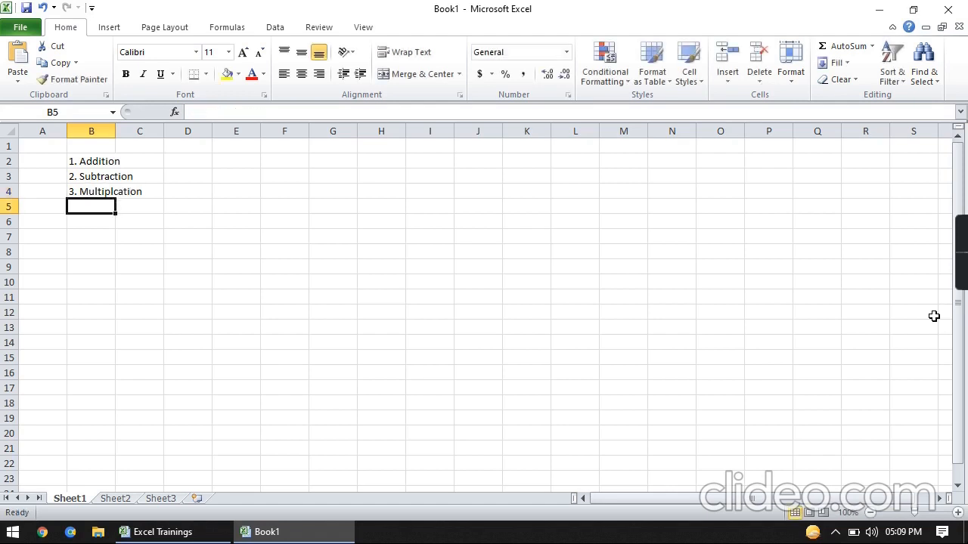
key(Up)
key(F2)
key(BackSpace)
key(BackSpace)
key(BackSpace)
key(BackSpace)
key(BackSpace)
key(BackSpace)
text(ication)
key(Return)
Complete the list with "4. Division" in cell B5 and "5. Percentage" in cell B6
text(4)
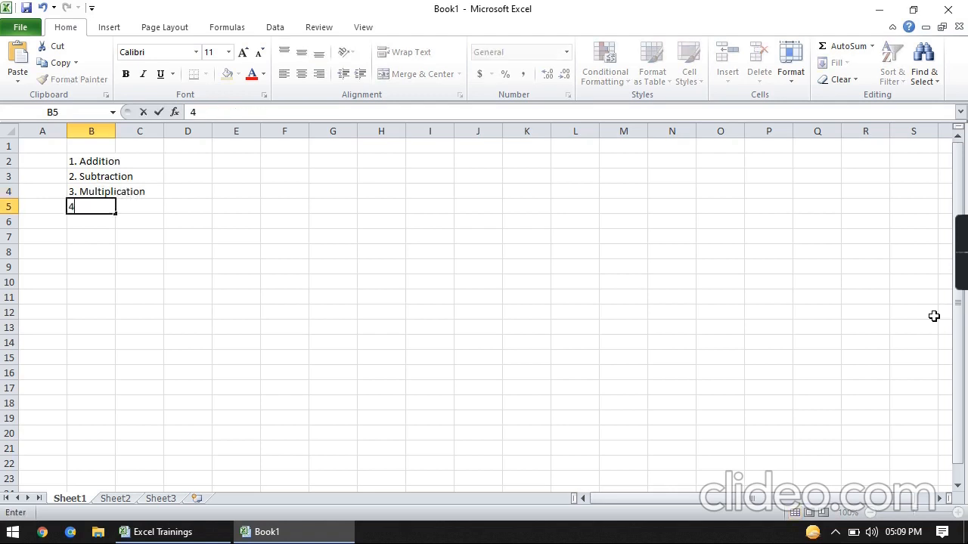
text(. Division)
key(Return)
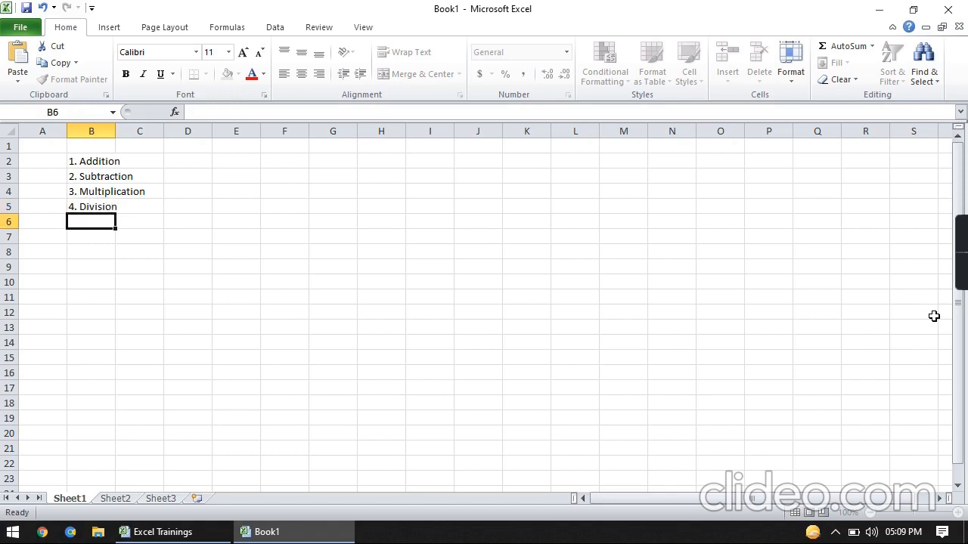
text(5. Percentage)
key(Return)
key(Down)
key(Down)
key(Down)
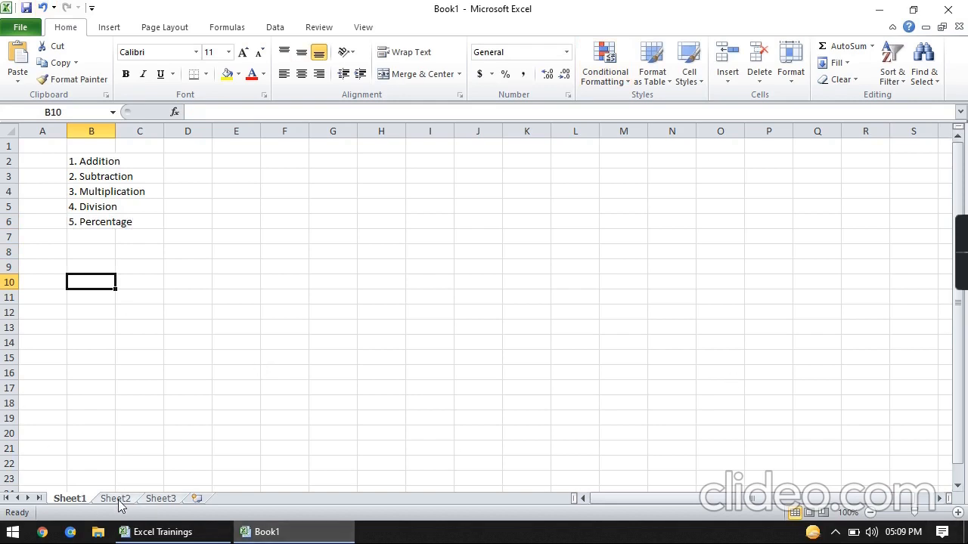
Switch to the empty Sheet2 and select cell B2
click(99, 161)
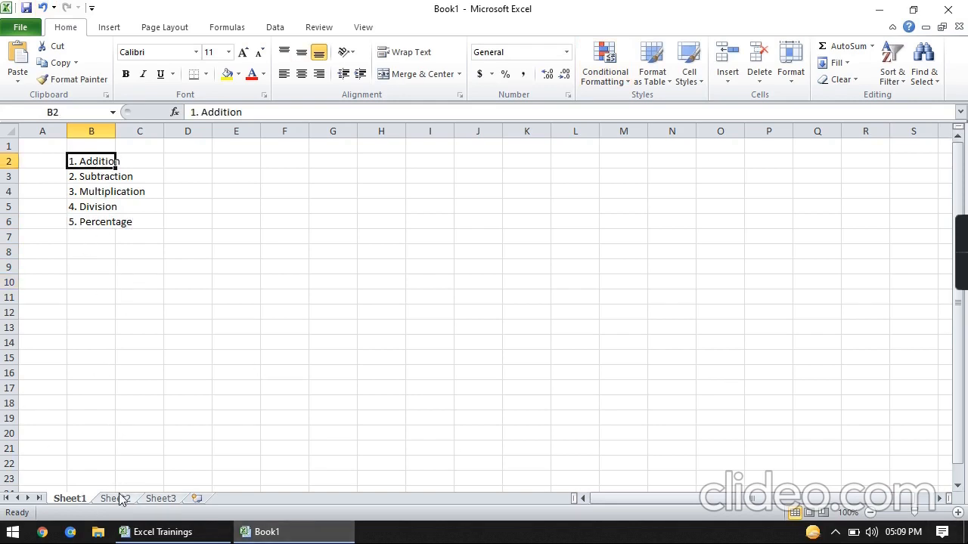
click(119, 499)
click(88, 161)
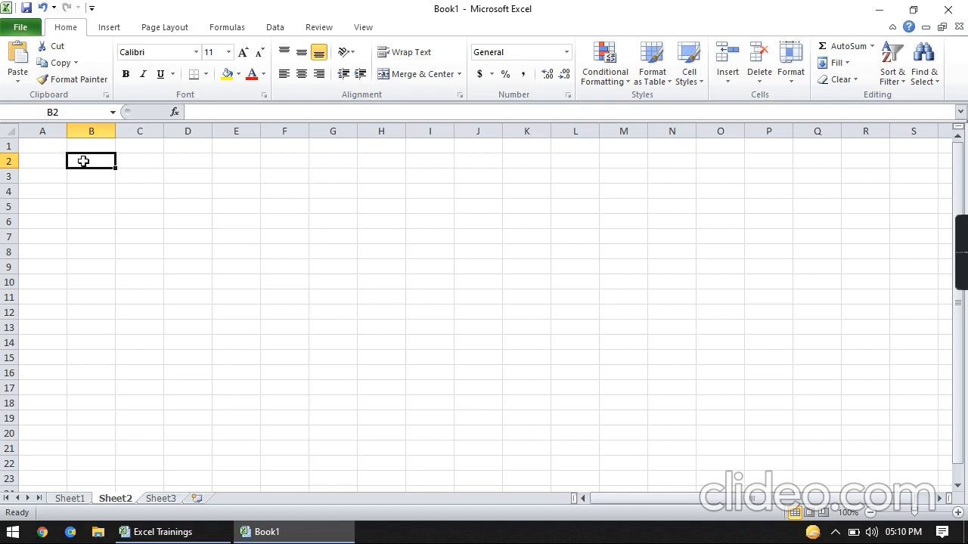
Select the cells of row 1 from A to S, and the whole of column B, to illustrate rows and columns
drag(38, 146, 902, 148)
click(96, 123)
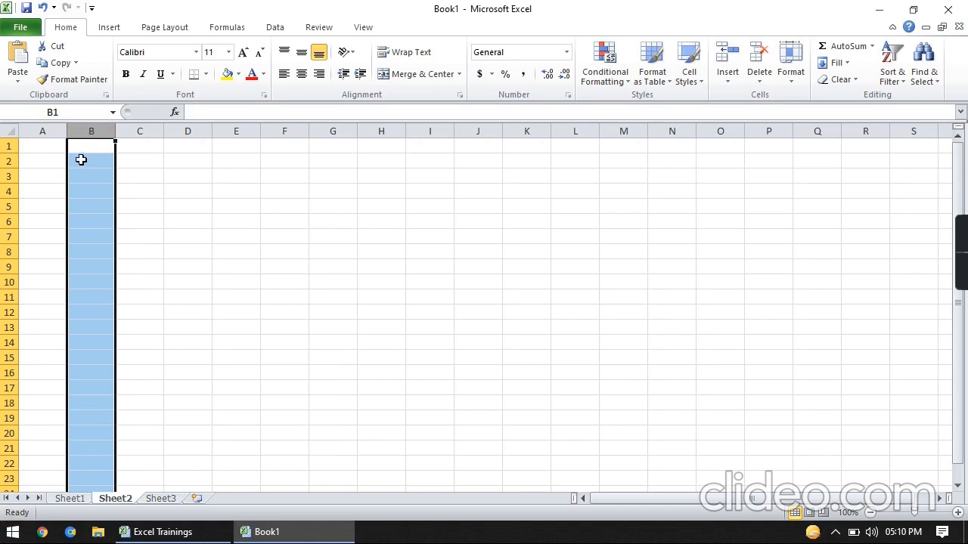
click(107, 239)
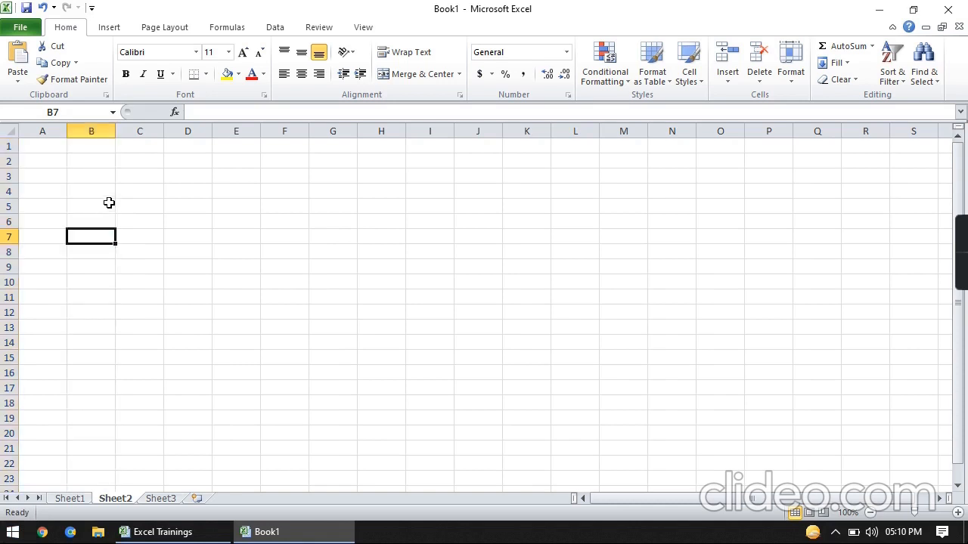
Enter the first student's name in cell B2
click(93, 161)
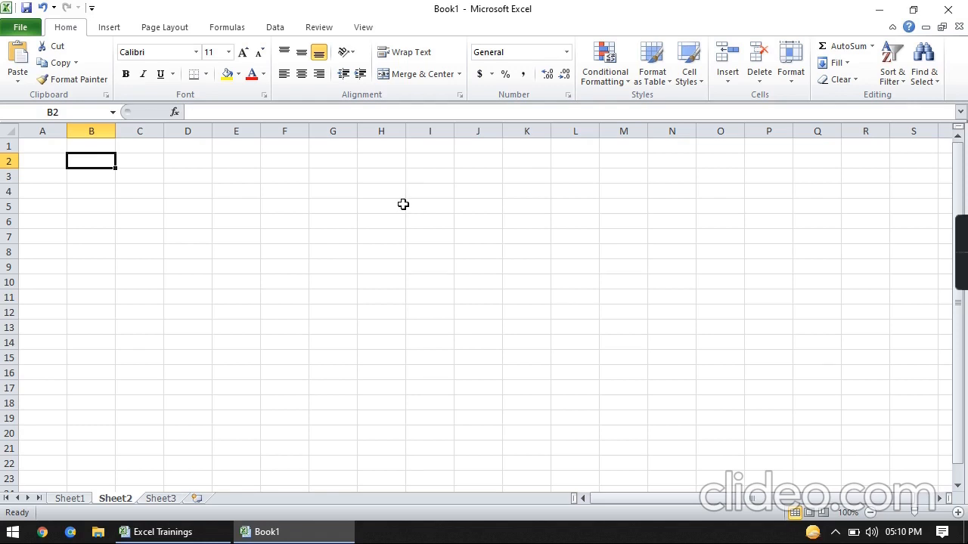
text(John)
key(Tab)
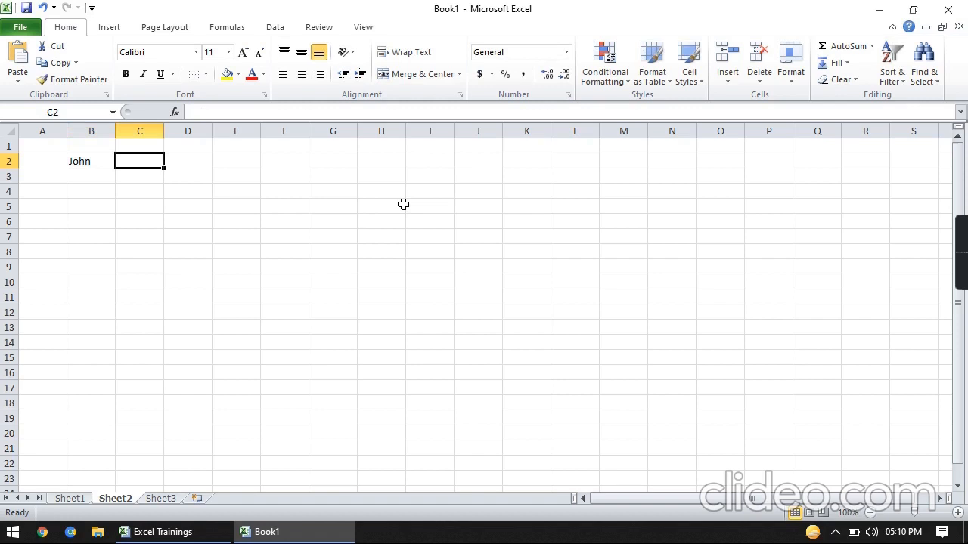
key(Left)
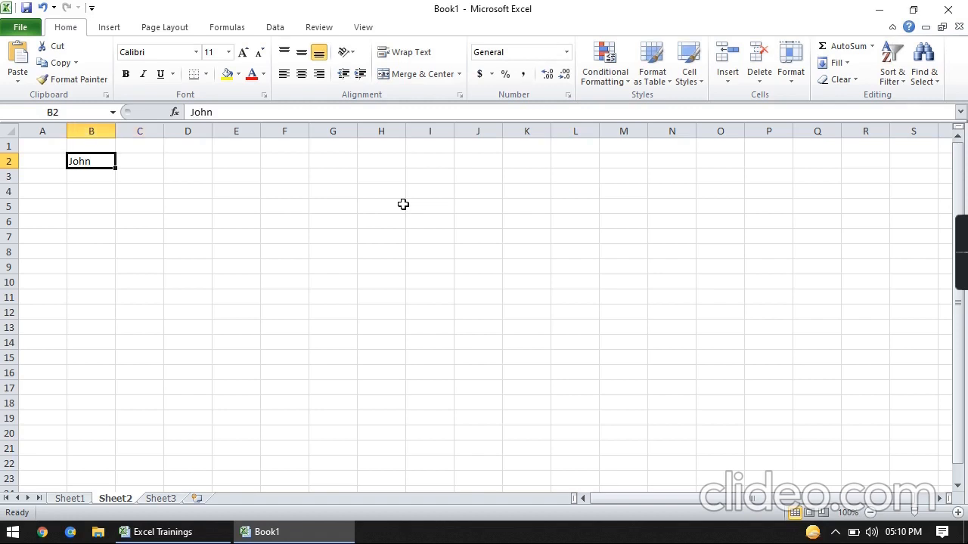
Enter the subject headings English in cell C1 and Maths in cell D1
key(Right)
key(Up)
text(Eg)
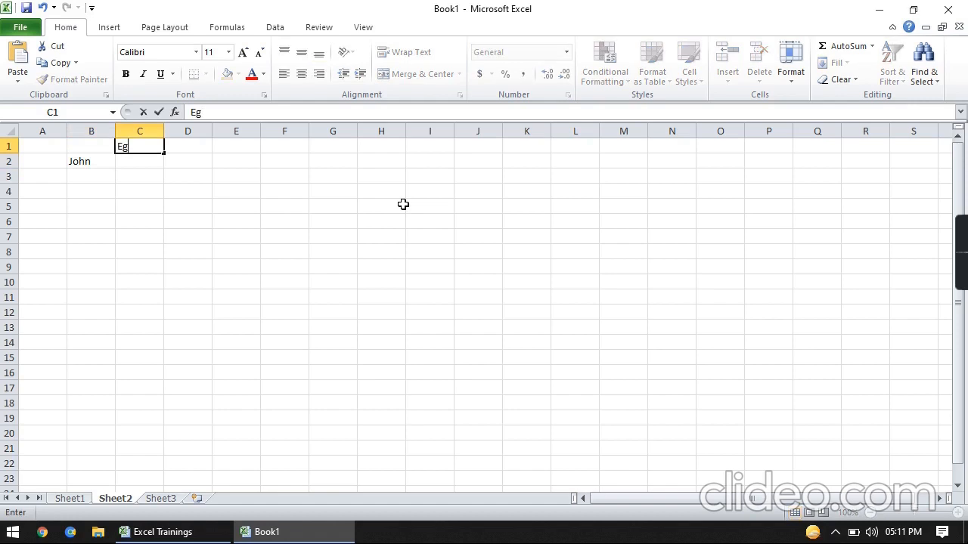
key(BackSpace)
text(nglish)
key(Right)
text(Maths)
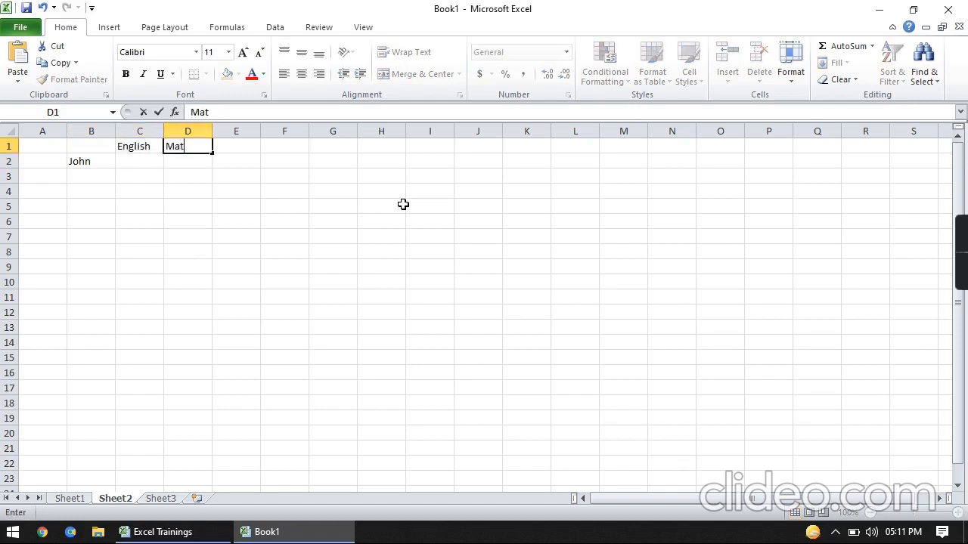
key(Return)
Add the subject headings Drawing in cell E1 and Science in cell F1
key(Up)
key(Right)
key(Right)
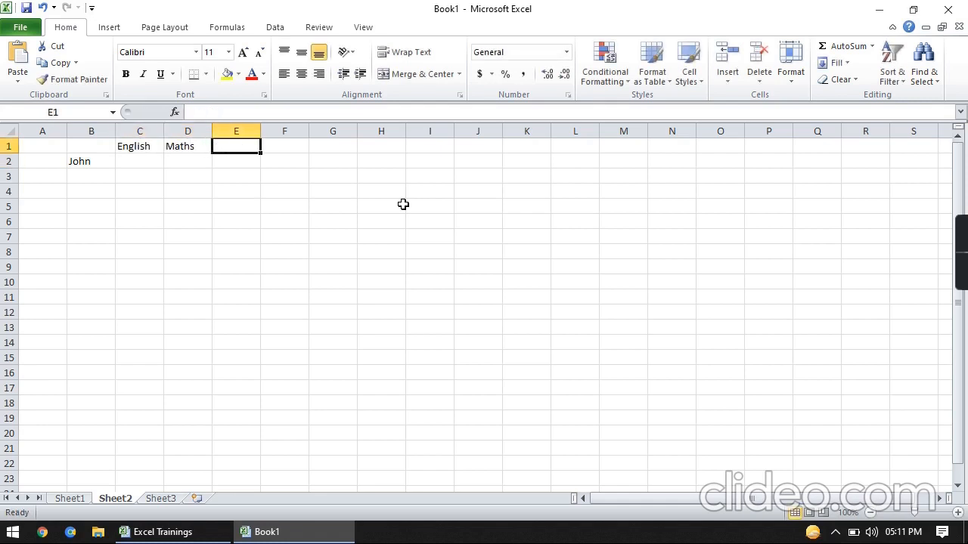
text(Dar)
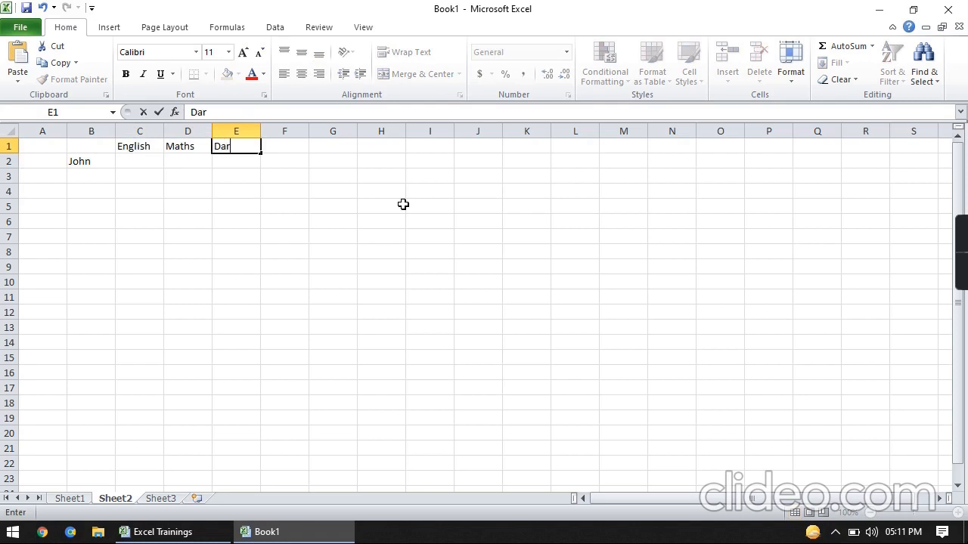
key(BackSpace)
key(BackSpace)
text(rawing)
key(Tab)
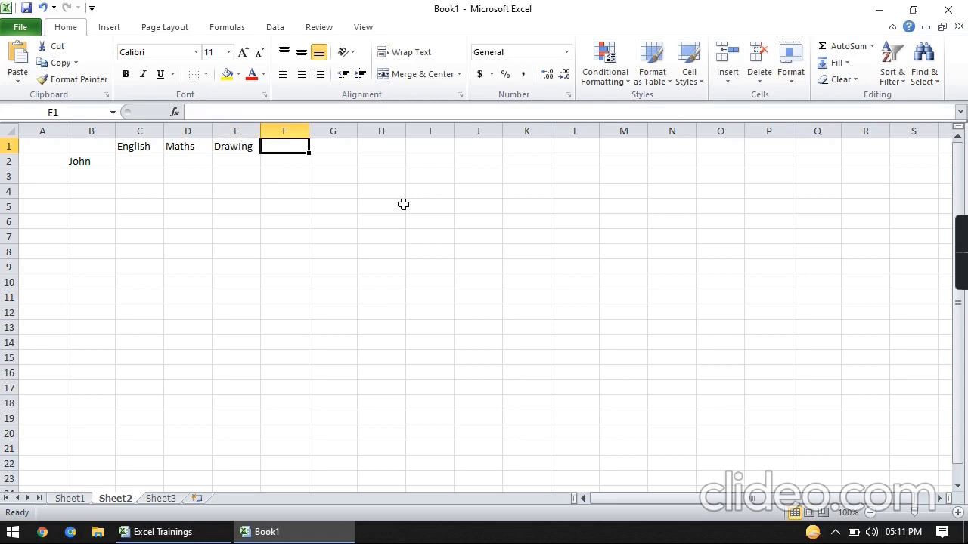
text(Scince)
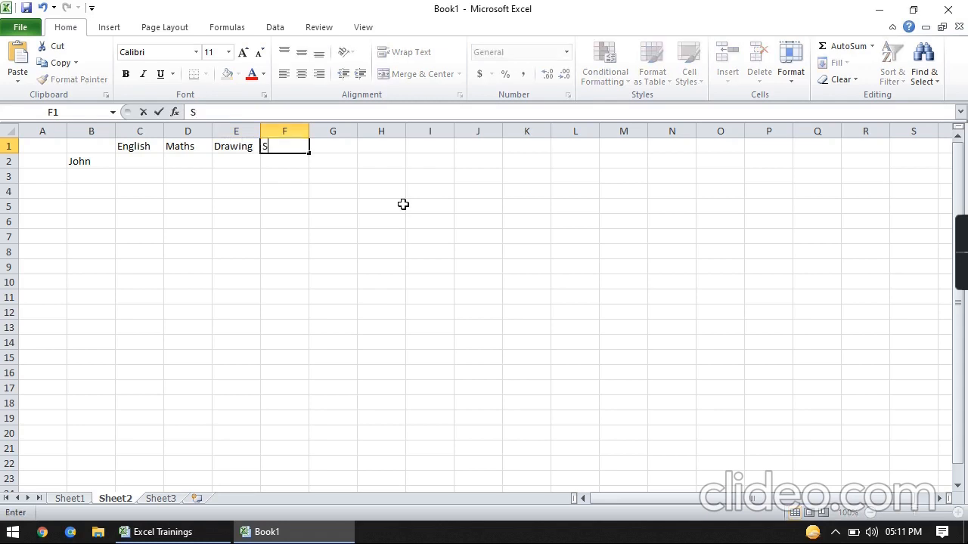
key(BackSpace)
key(BackSpace)
key(BackSpace)
key(BackSpace)
text(i)
text(e)
key(Tab)
Enter the names of three more students in cells B3 to B5
key(Down)
key(Left)
key(Left)
key(Left)
key(Left)
key(Left)
key(Down)
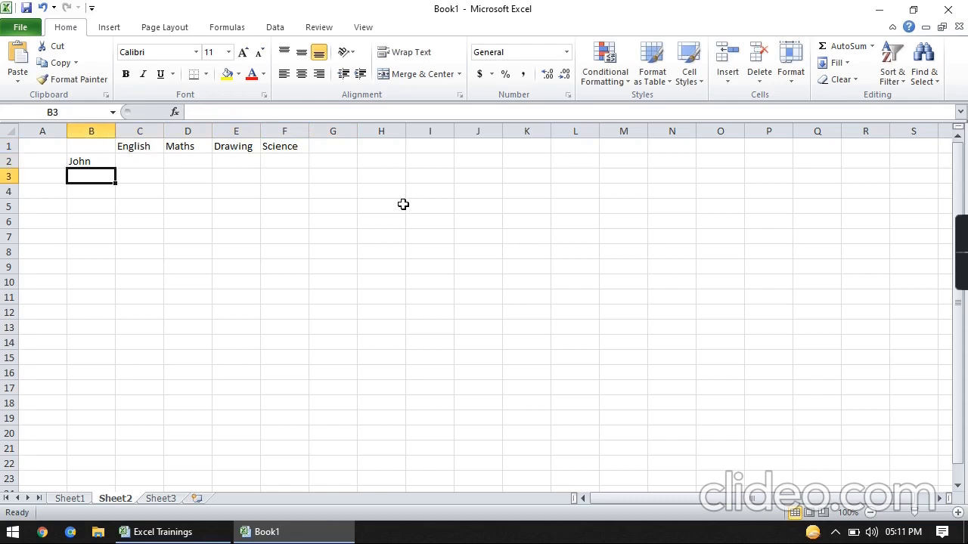
text(Peter)
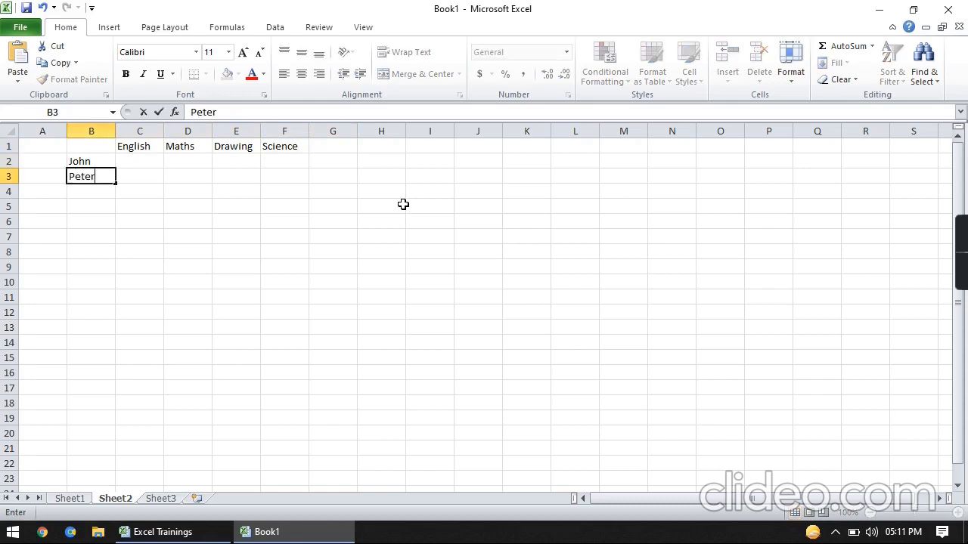
key(Return)
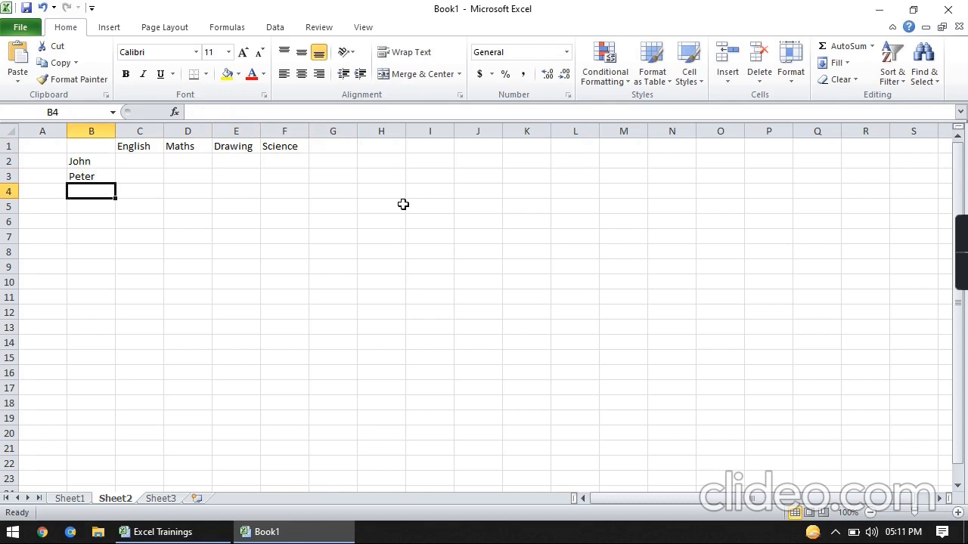
text(Jeff)
key(Return)
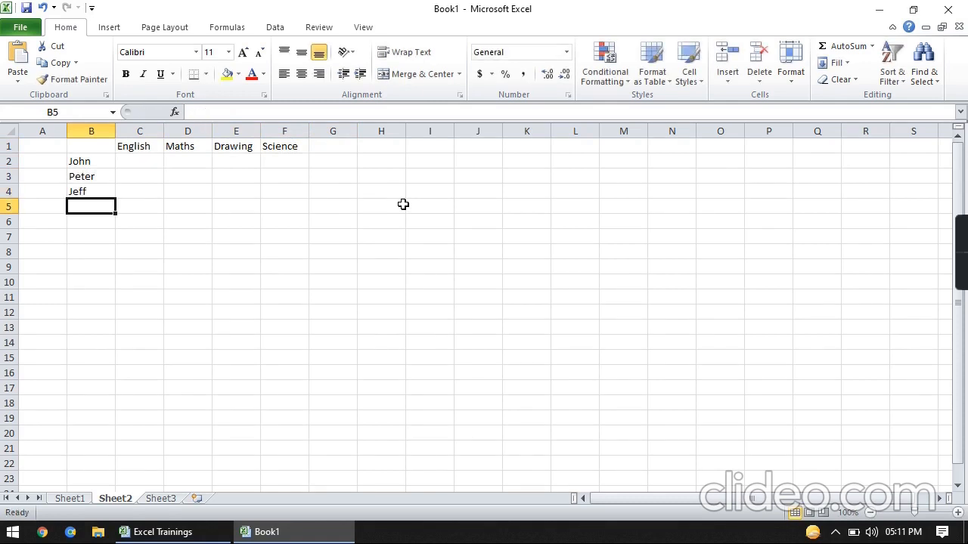
text(Aliza)
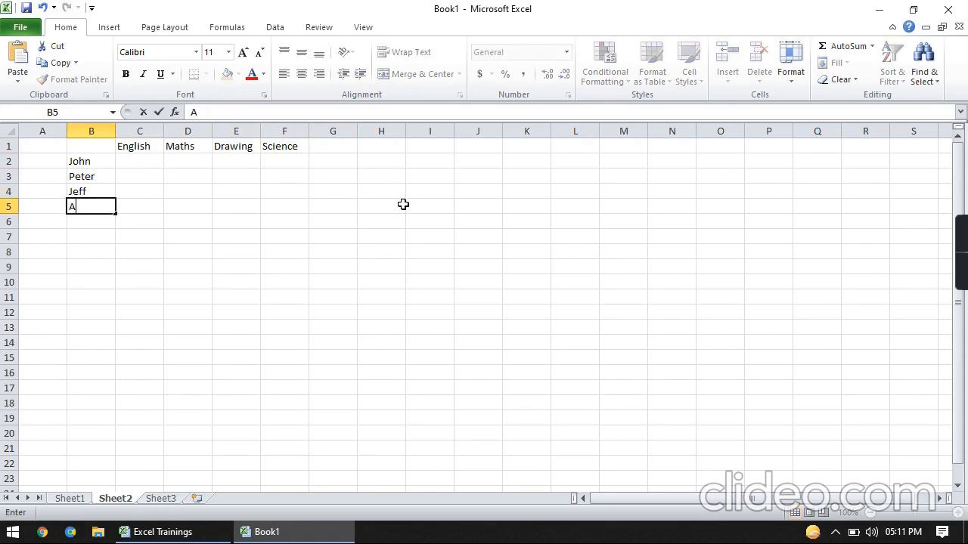
key(Tab)
Enter the first student's marks 15, 10, 16 and 14 in cells C2 to F2
key(Up)
key(Up)
key(Up)
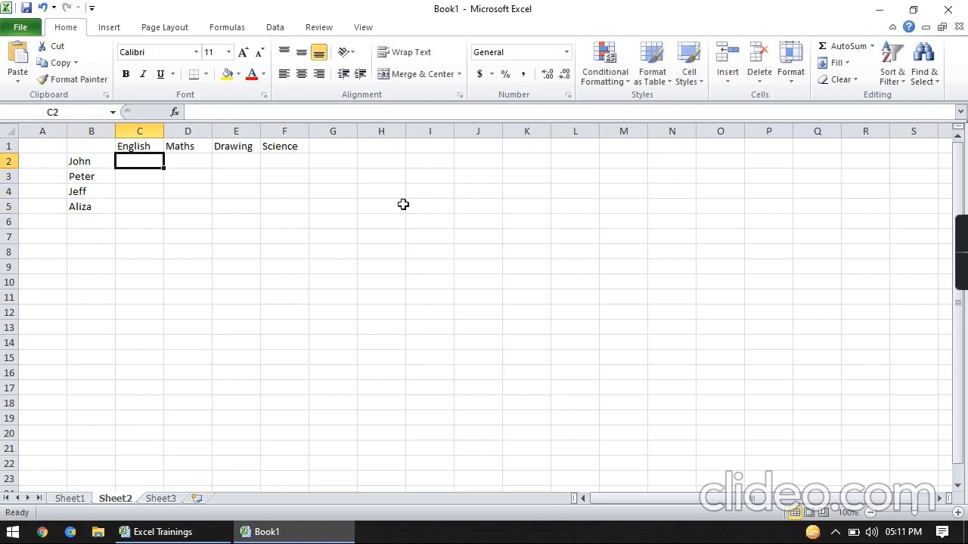
text(15)
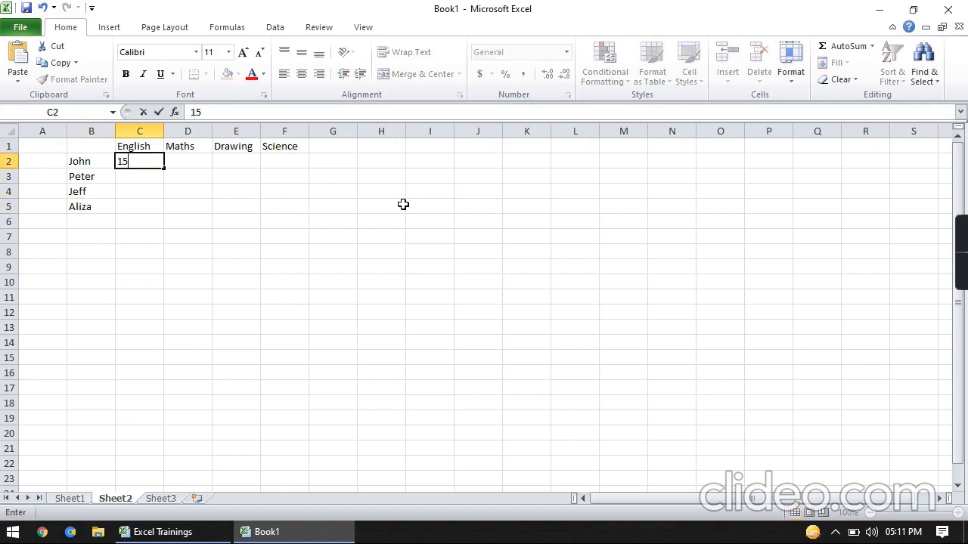
key(Tab)
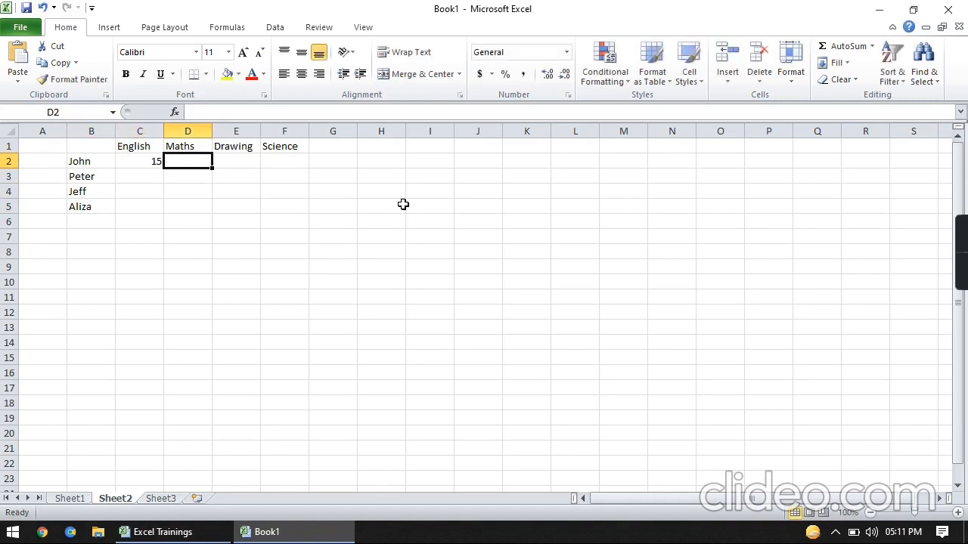
text(10)
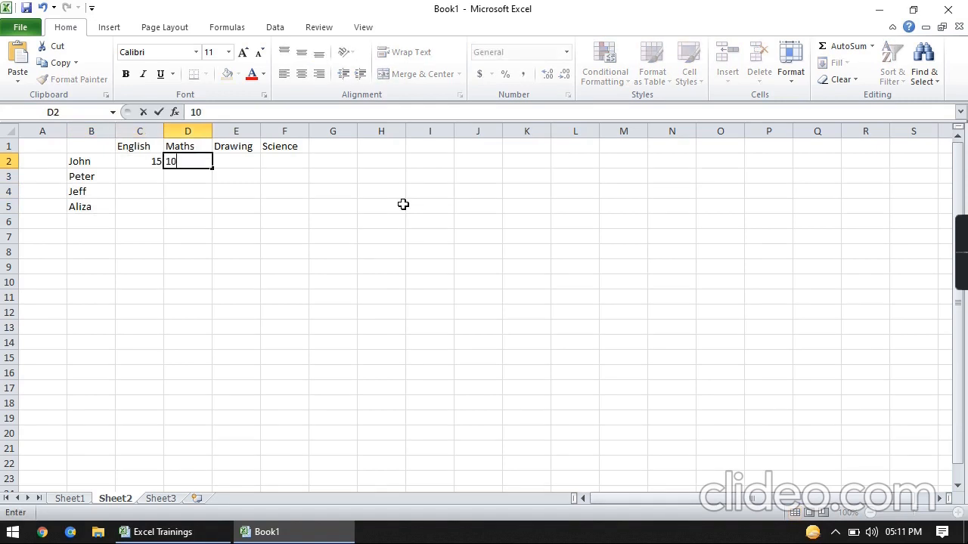
key(Tab)
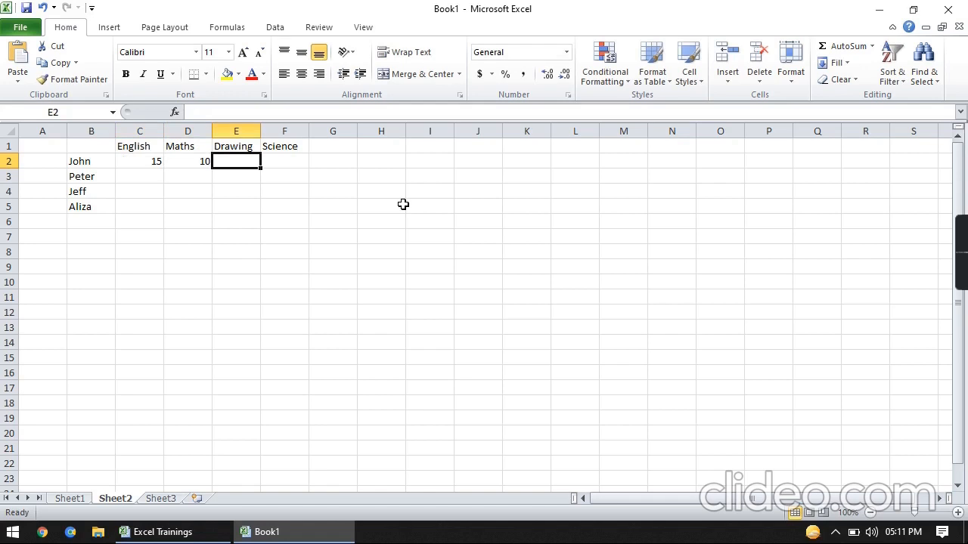
text(16)
key(Tab)
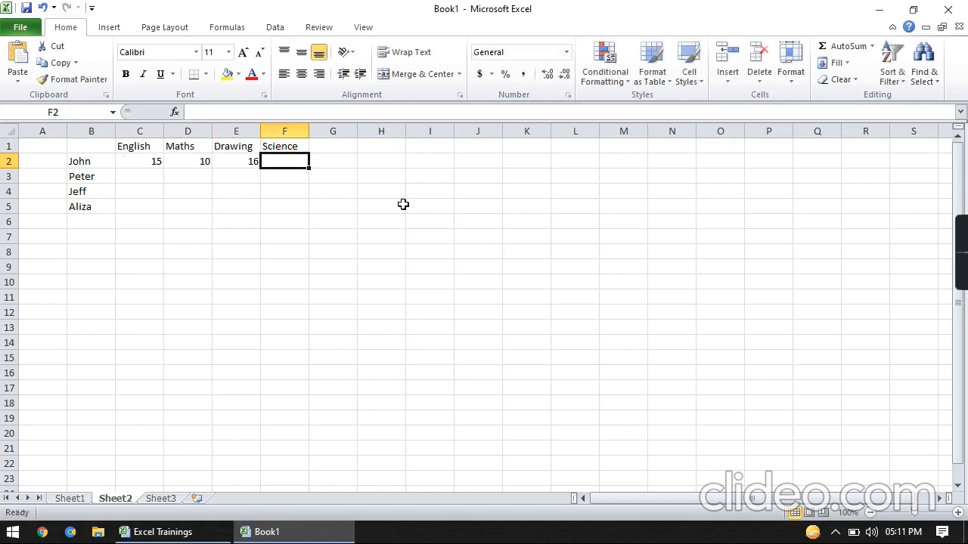
text(14)
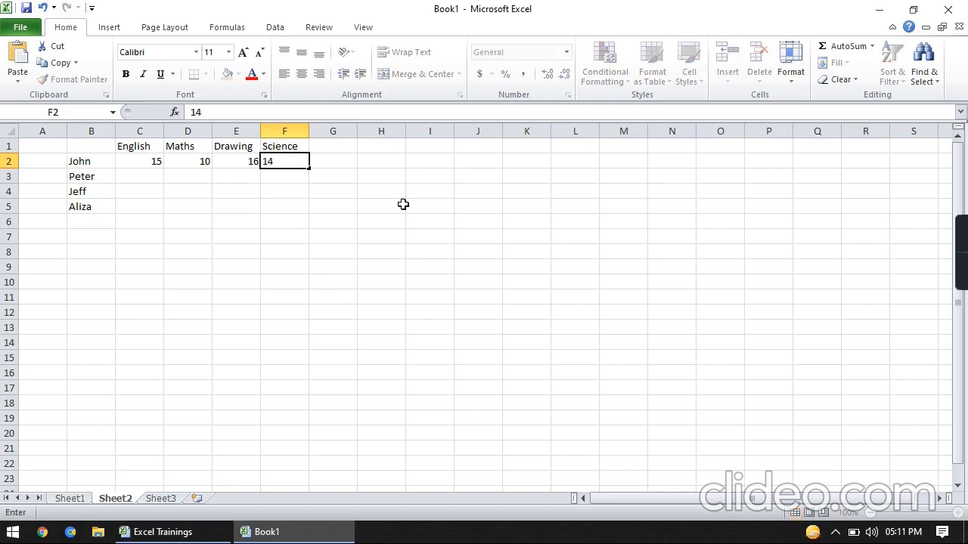
key(Tab)
text(=)
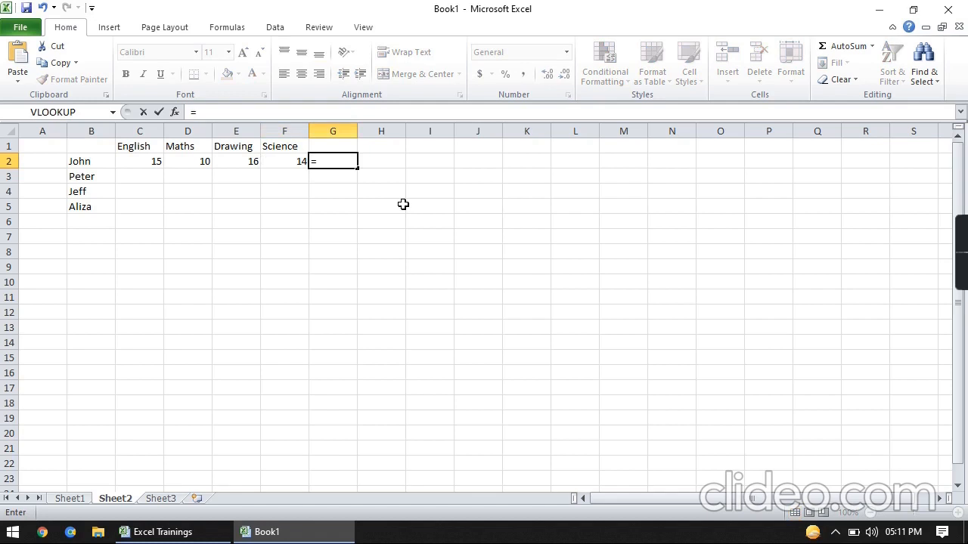
key(Escape)
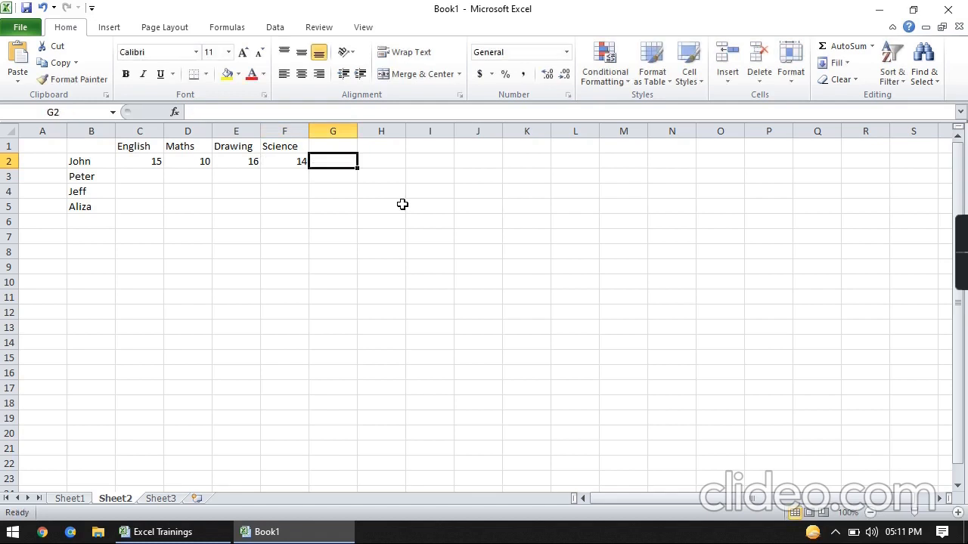
text(=)
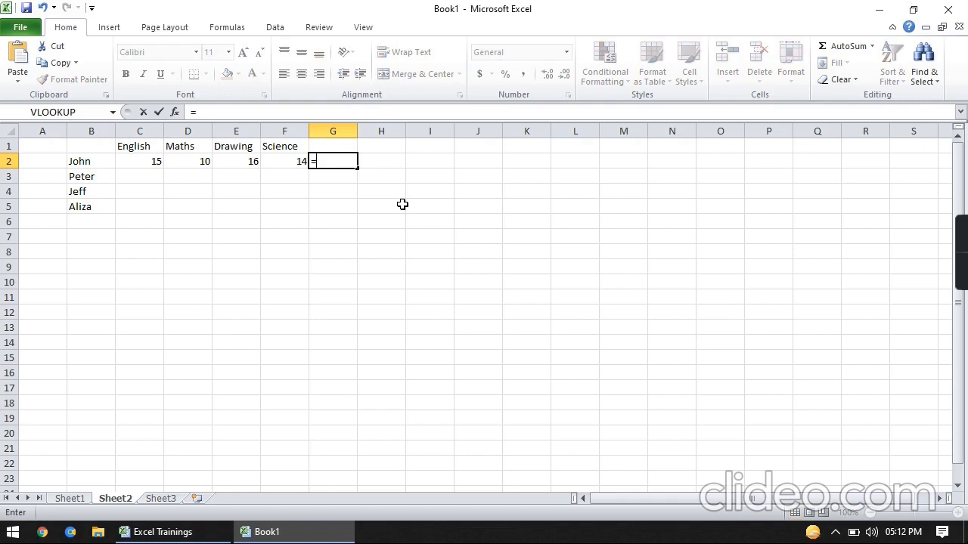
key(Escape)
Total the first student's marks in cell G2 with the formula =SUM(C2:F2)
text(=sum)
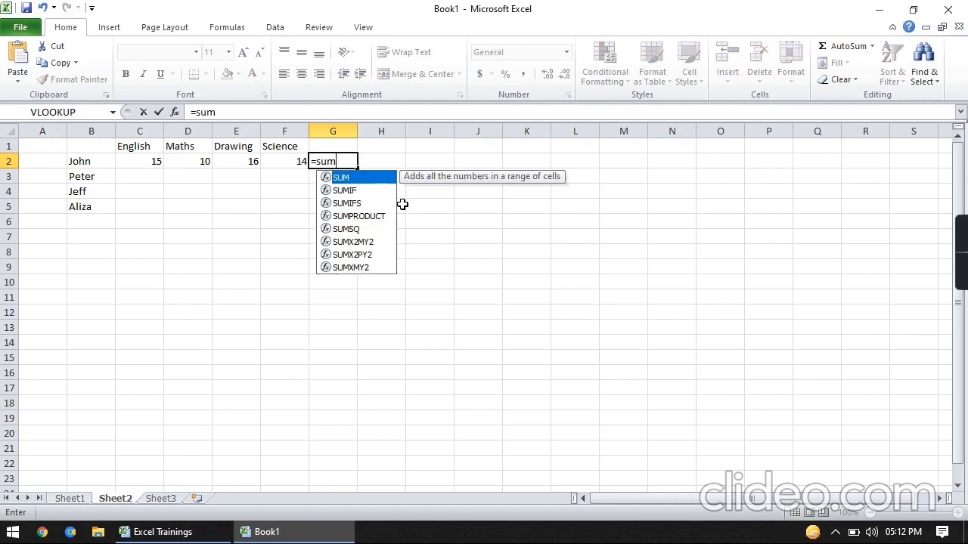
text(()
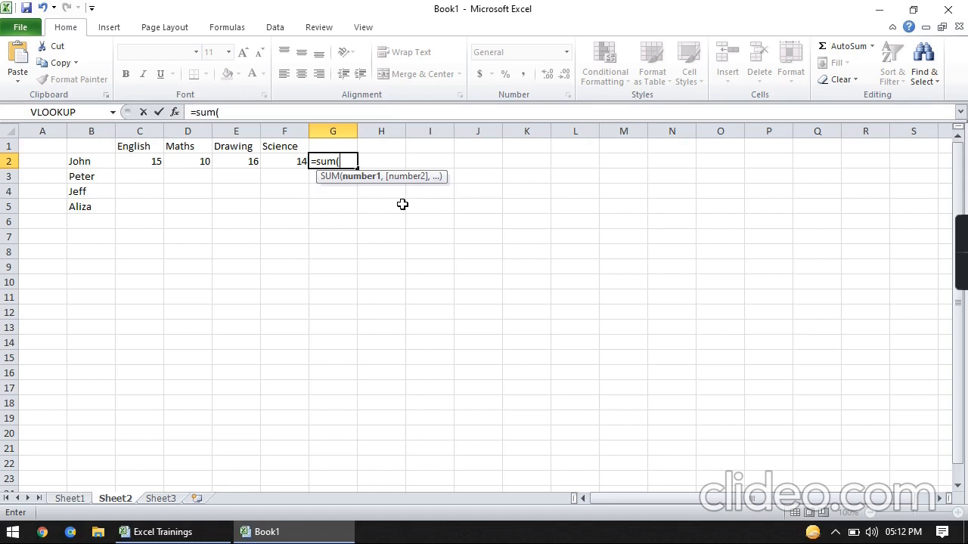
key(Left)
key(Left)
key(Left)
key(Left)
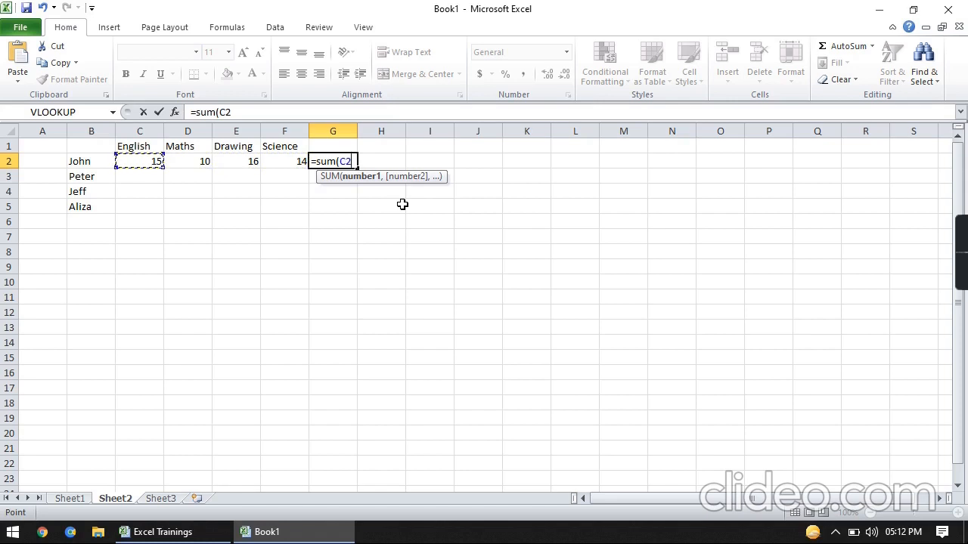
key(shift+Right)
key(shift+Right)
key(shift+Right)
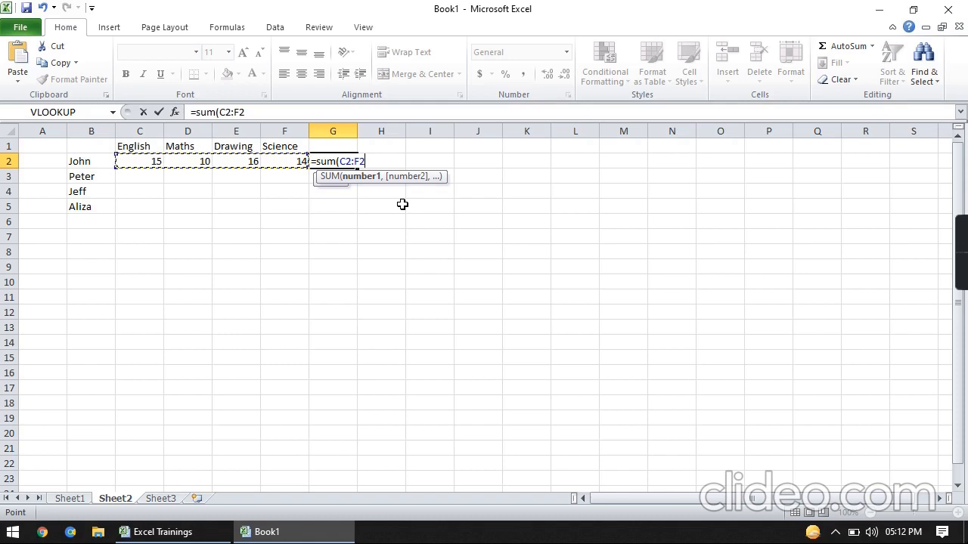
text())
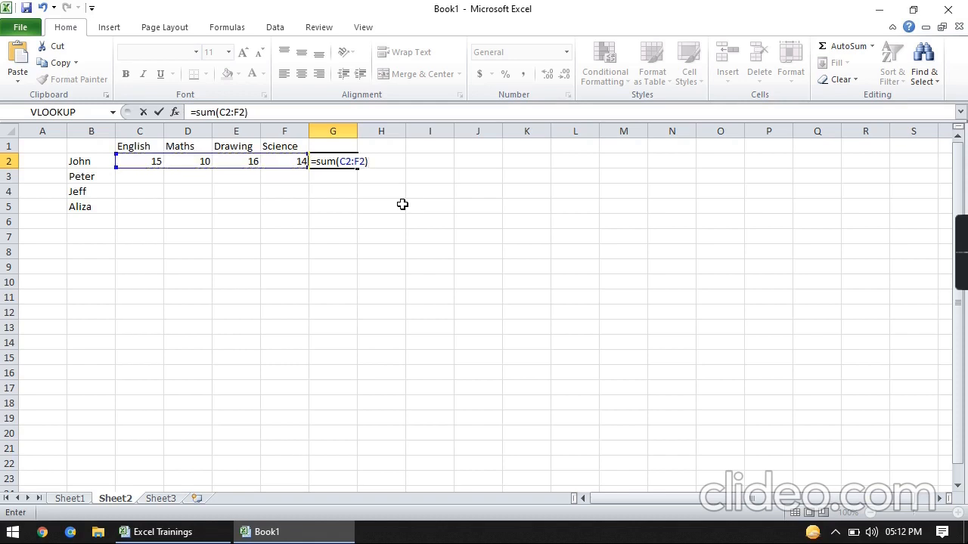
key(Return)
Review the marks in C2 to F2 and the sum formula in cell G2
key(Up)
key(Up)
key(Down)
key(Down)
key(Up)
key(Right)
key(Right)
key(Right)
key(Right)
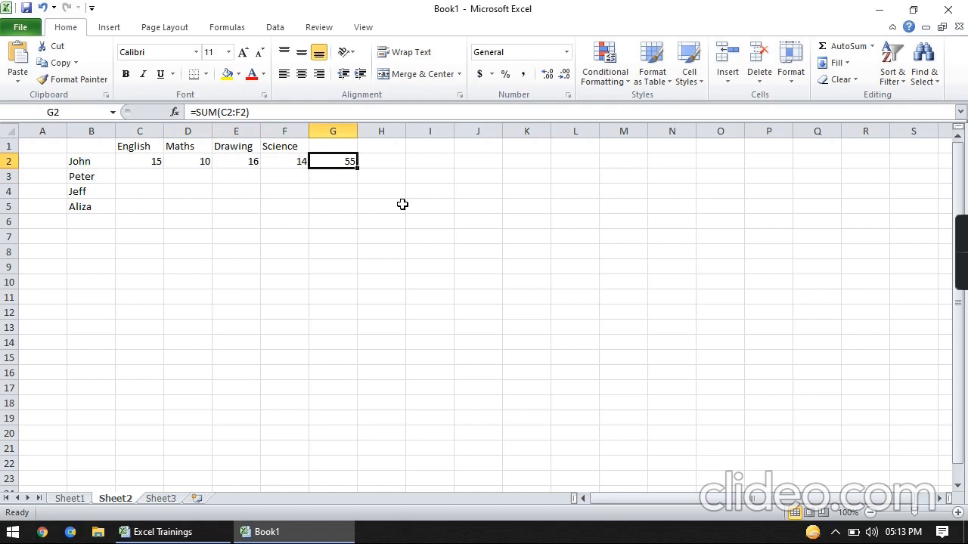
key(Left)
key(Right)
key(Left)
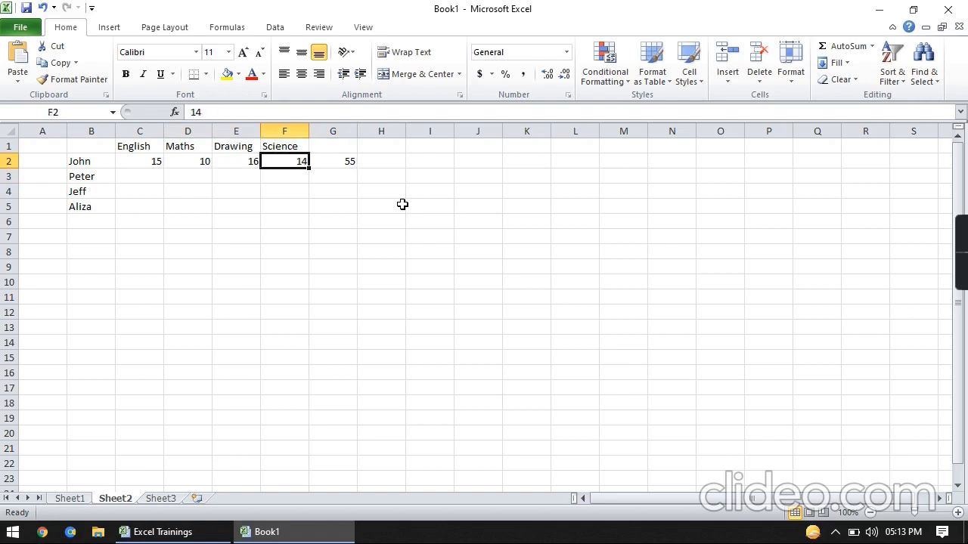
key(shift+Left)
key(shift+Left)
key(shift+Left)
key(Right)
key(Right)
key(Left)
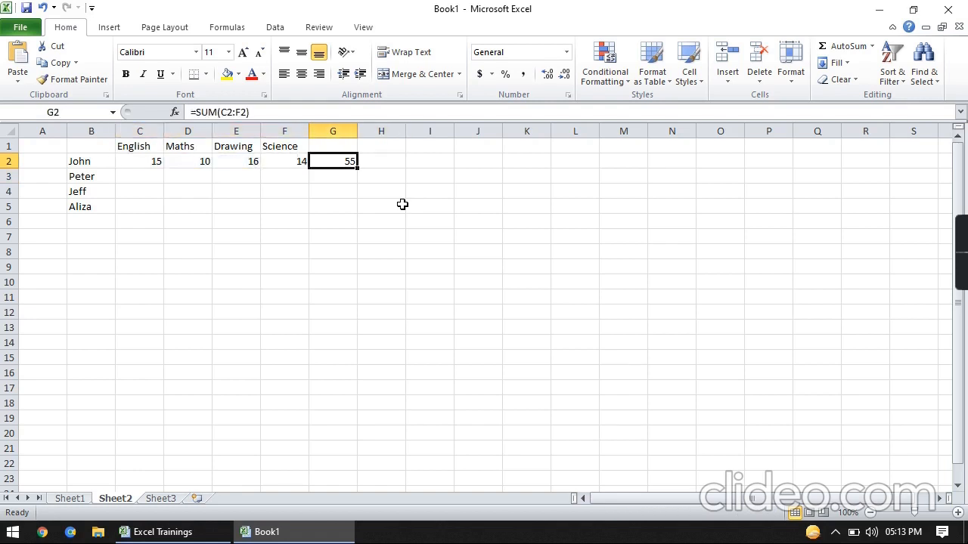
Enter the second student's marks, 10 for English in C3 and 14 for Maths in D3
key(Down)
key(Left)
key(Left)
key(Left)
key(Left)
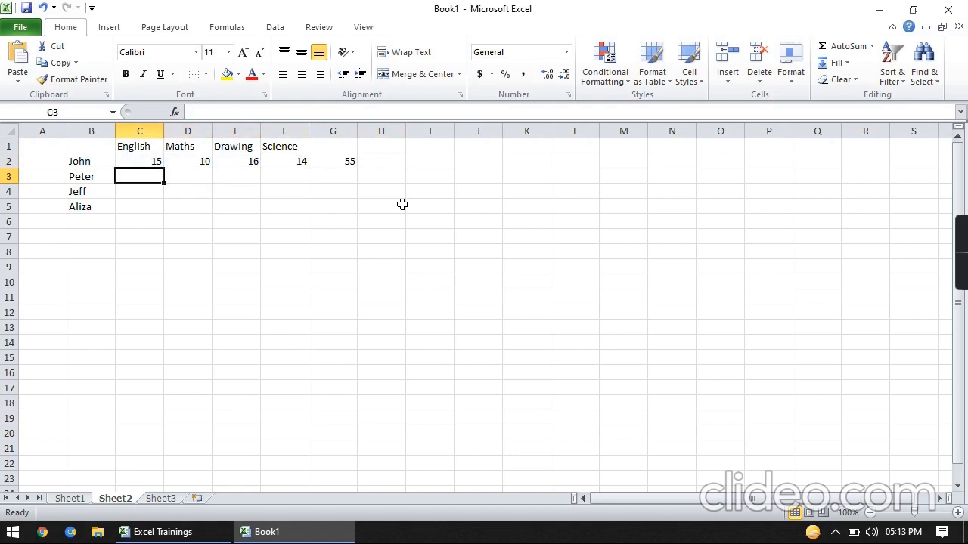
text(10)
key(Return)
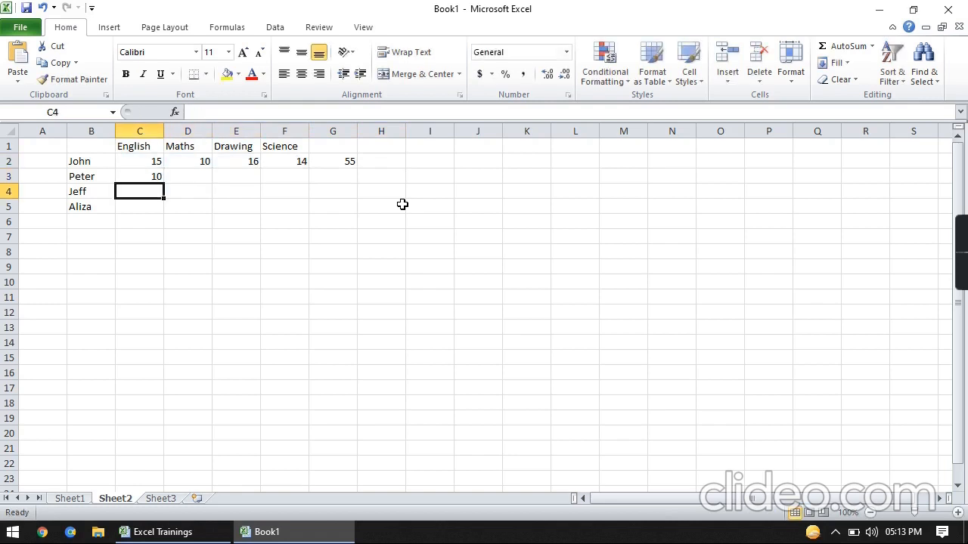
key(Up)
key(Right)
text(144)
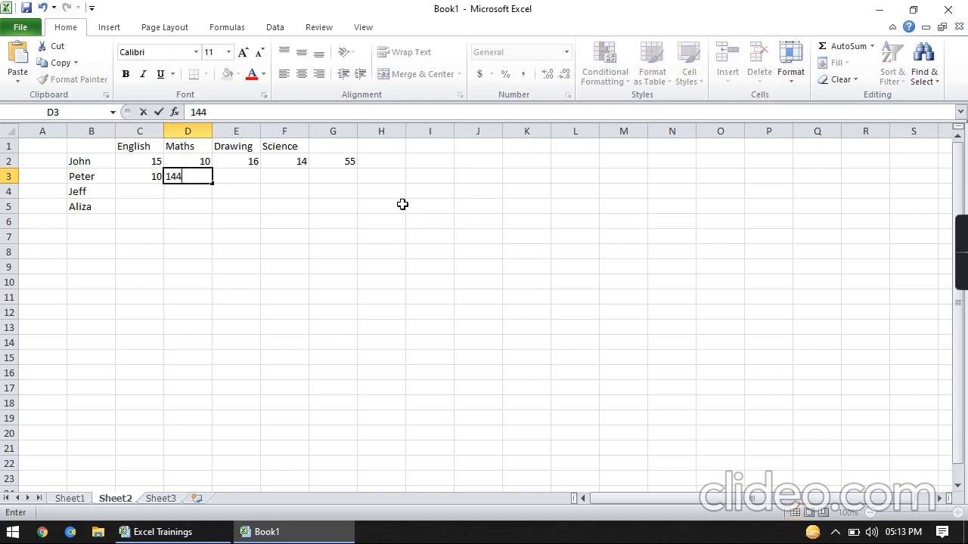
key(BackSpace)
key(Tab)
Enter the second student's marks, 12 for Drawing in E3 and 18 for Science in F3
text(12)
key(Tab)
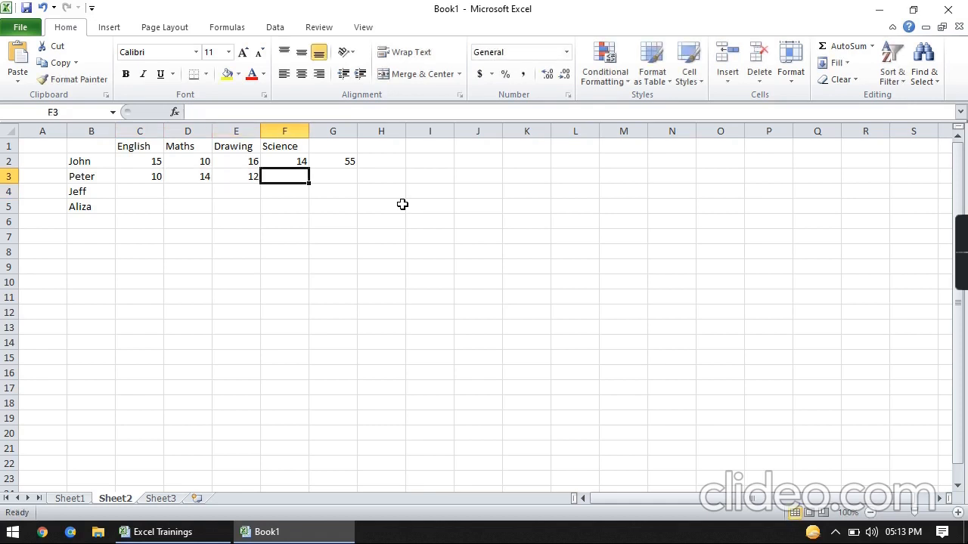
text(18)
key(Tab)
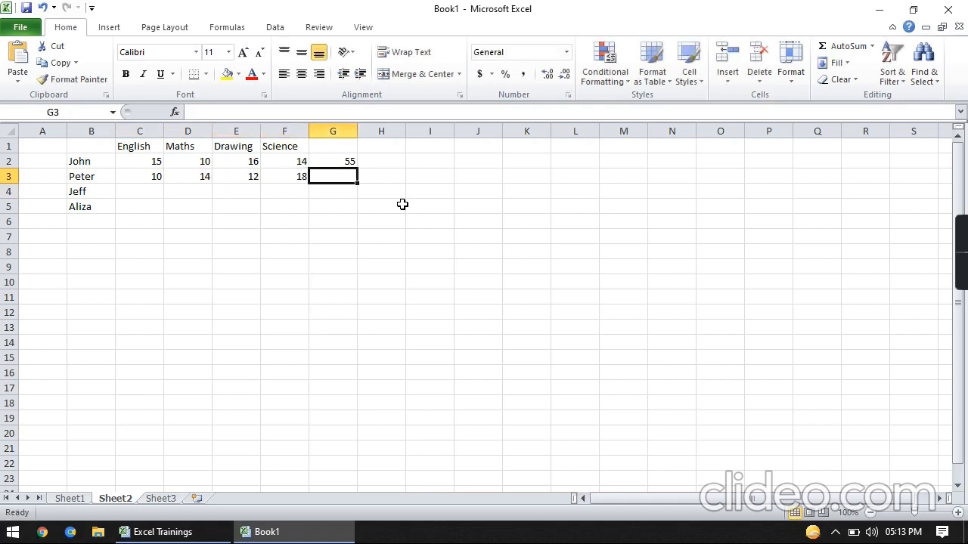
Total the second student's marks in cell G3 with the formula =SUM(C3:F3)
text(=)
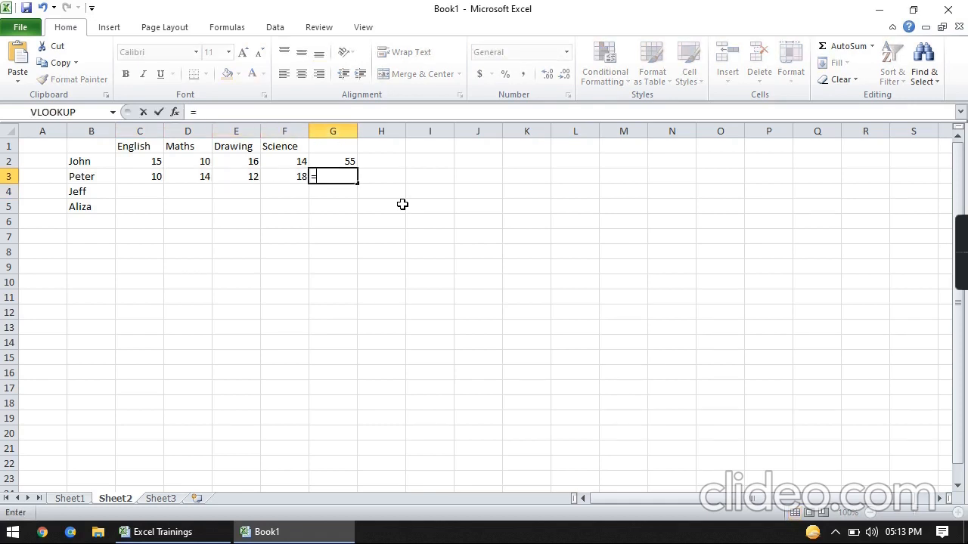
text(su)
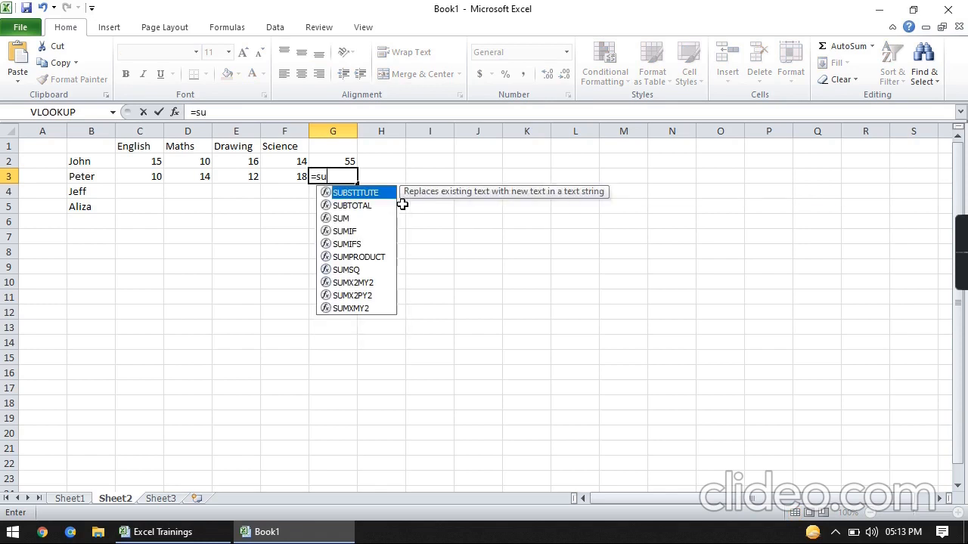
text(m()
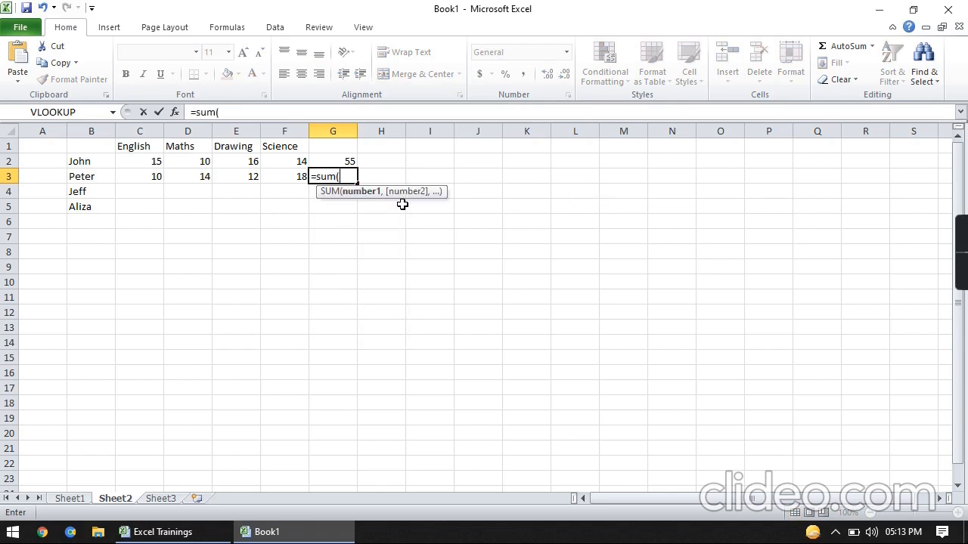
key(Left)
key(shift+Left)
key(shift+Left)
key(shift+Left)
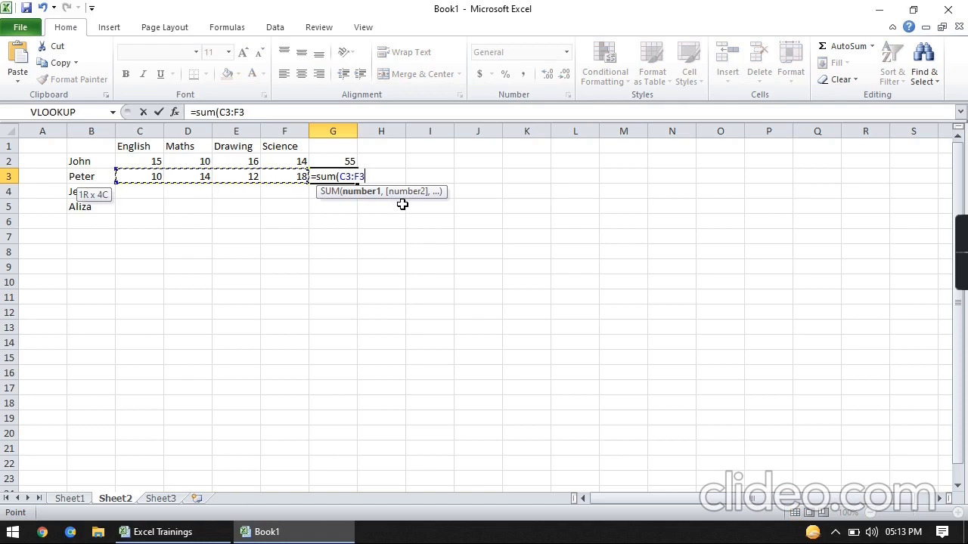
text())
key(Return)
Enter the third student's marks 13, 13, 9 and 18 in cells C4 to F4
key(Left)
text(13)
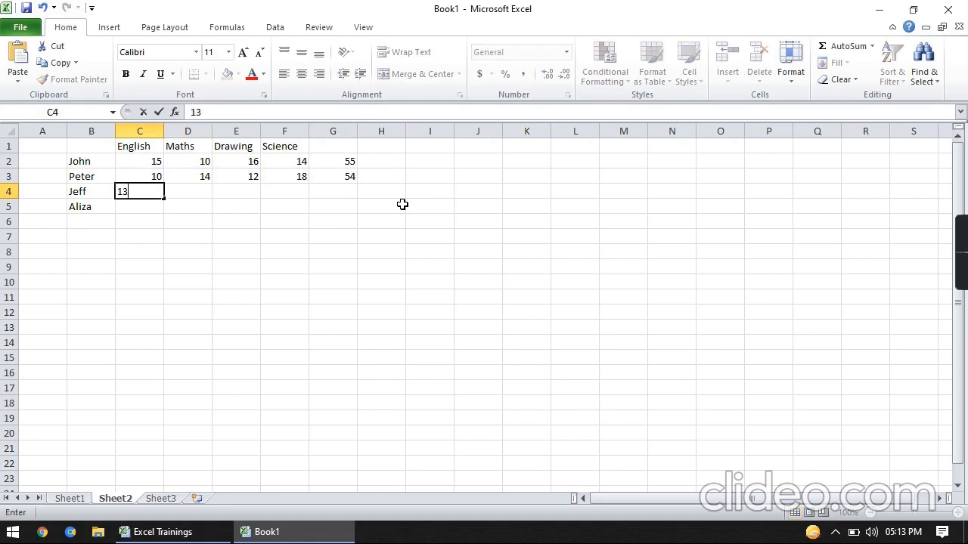
key(Tab)
text(13)
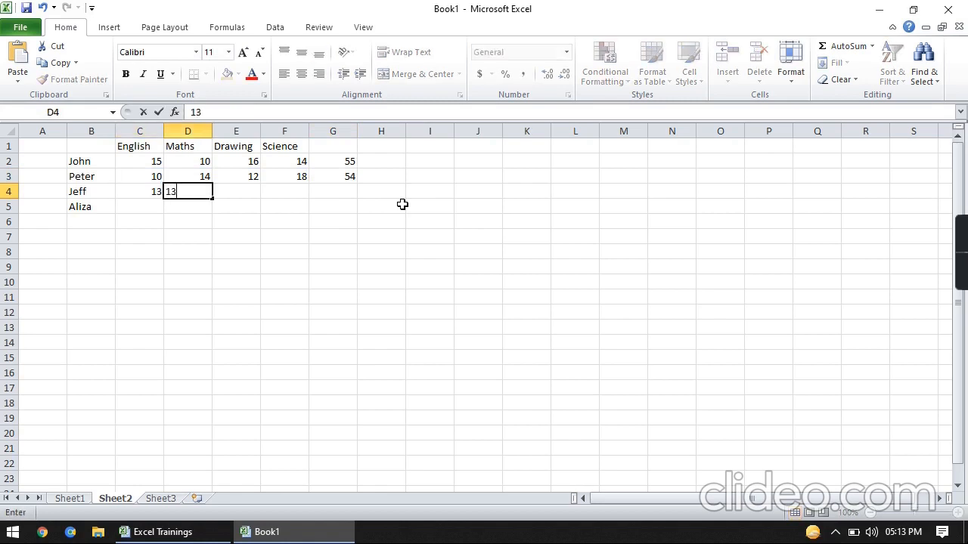
key(Tab)
text(9)
key(Tab)
text(18)
key(Tab)
Total the third student's marks in cell G4 with the formula =SUM(C4:F4)
text(=)
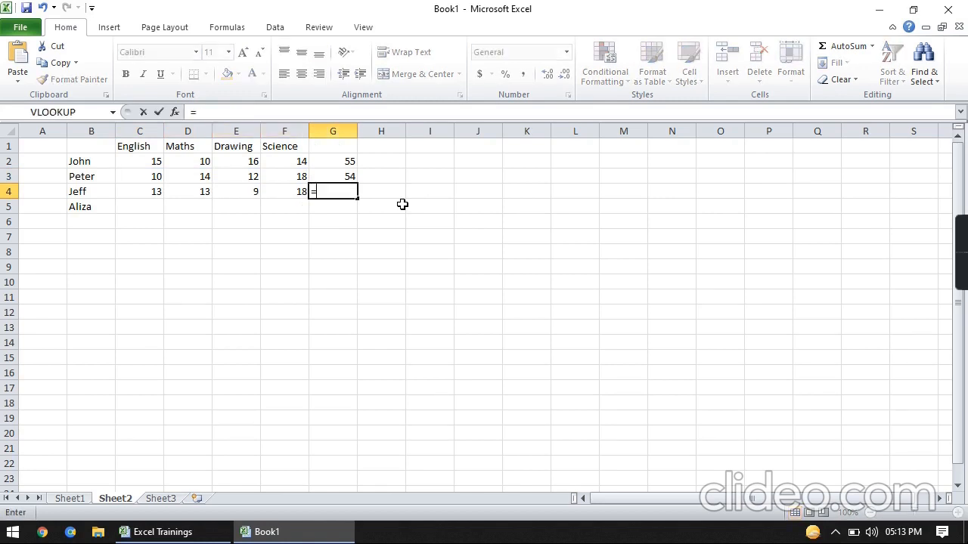
text(sum()
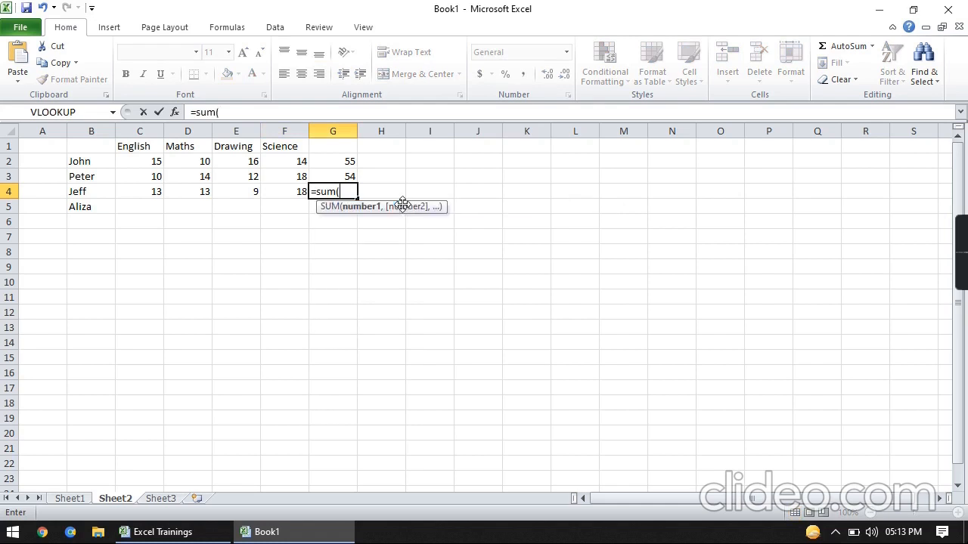
key(Left)
key(shift+Left)
key(shift+Left)
key(shift+Left)
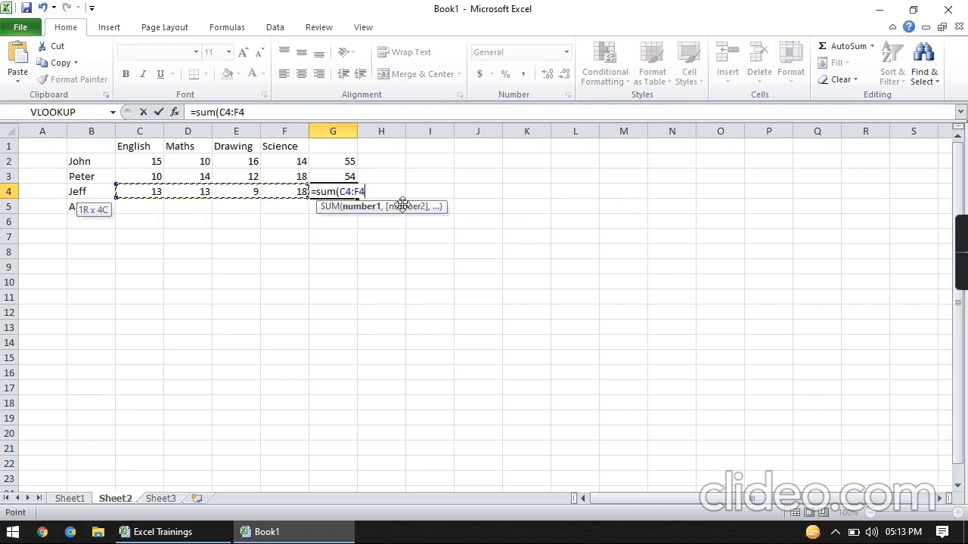
text(_)
text())
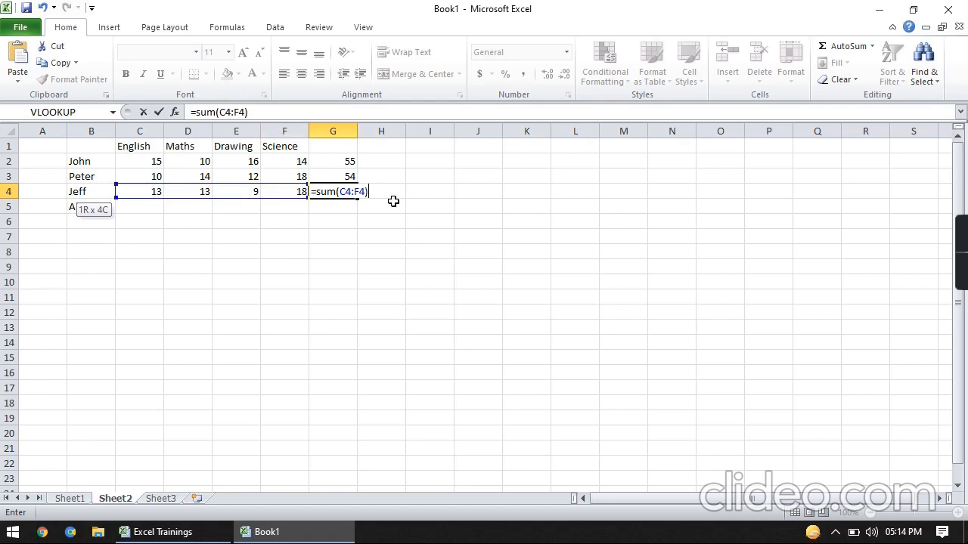
key(Return)
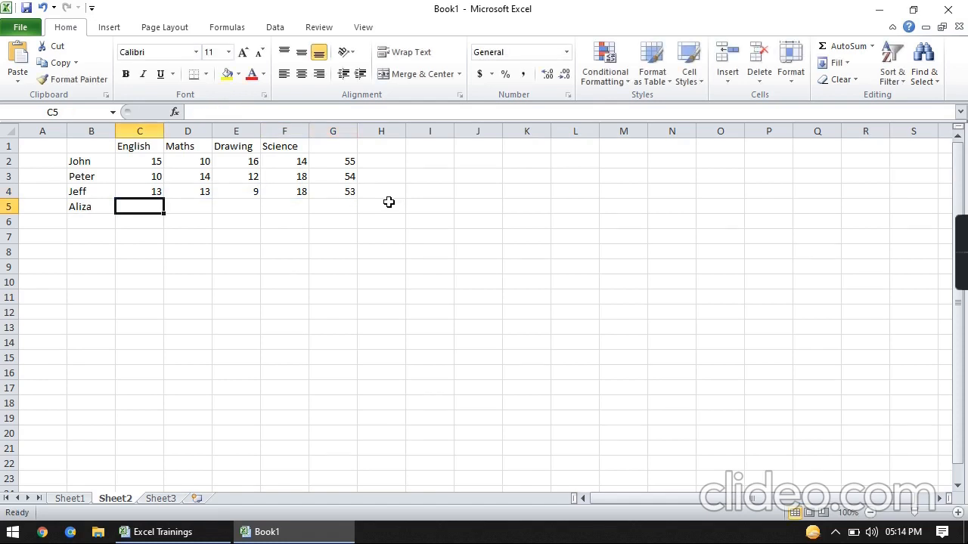
Enter the fourth student's marks 12, 19, 11 and 16 in cells C5 to F5
text(12)
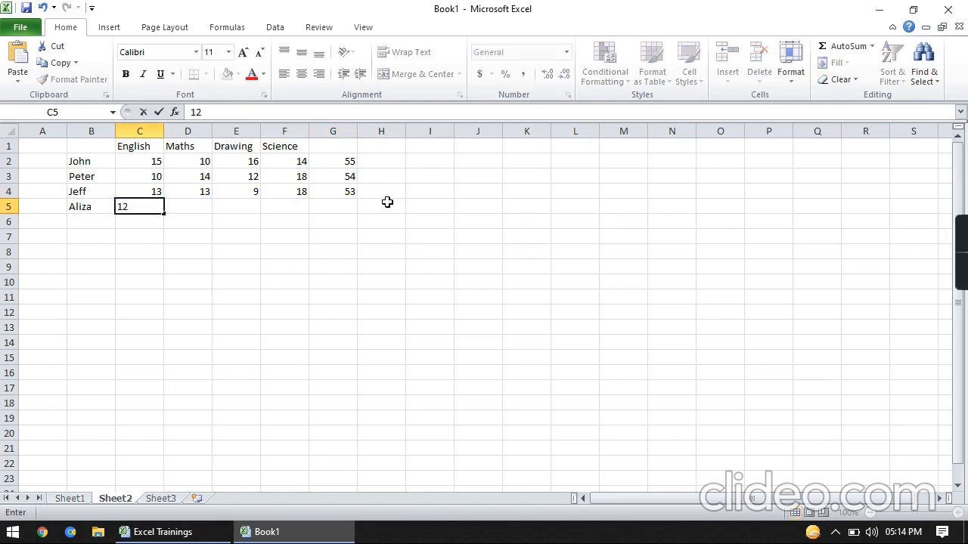
key(Tab)
text(19)
key(Tab)
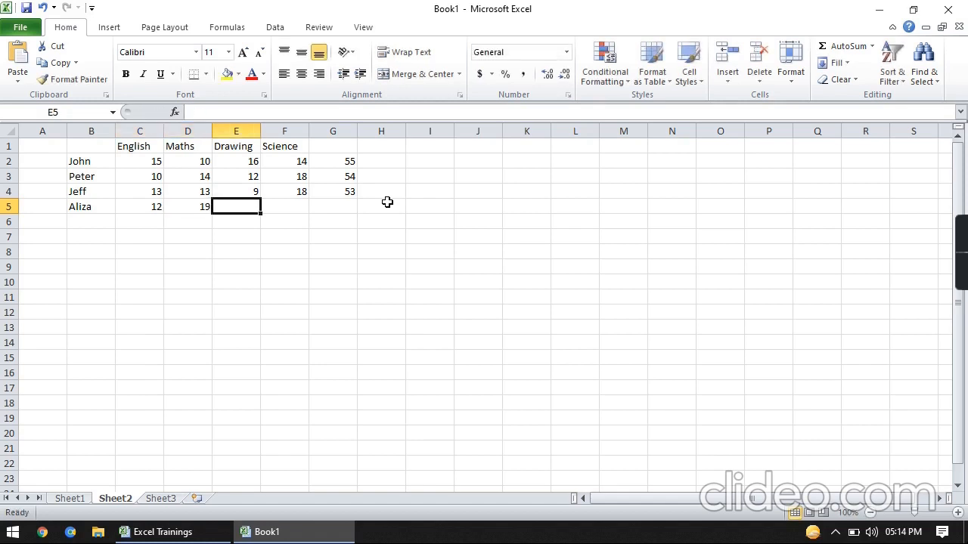
text(11)
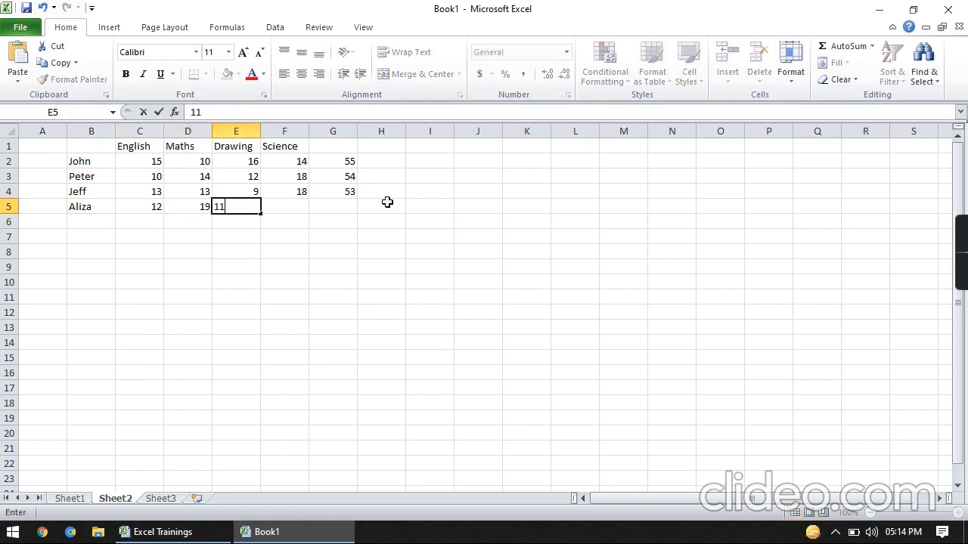
key(Tab)
text(16)
key(Tab)
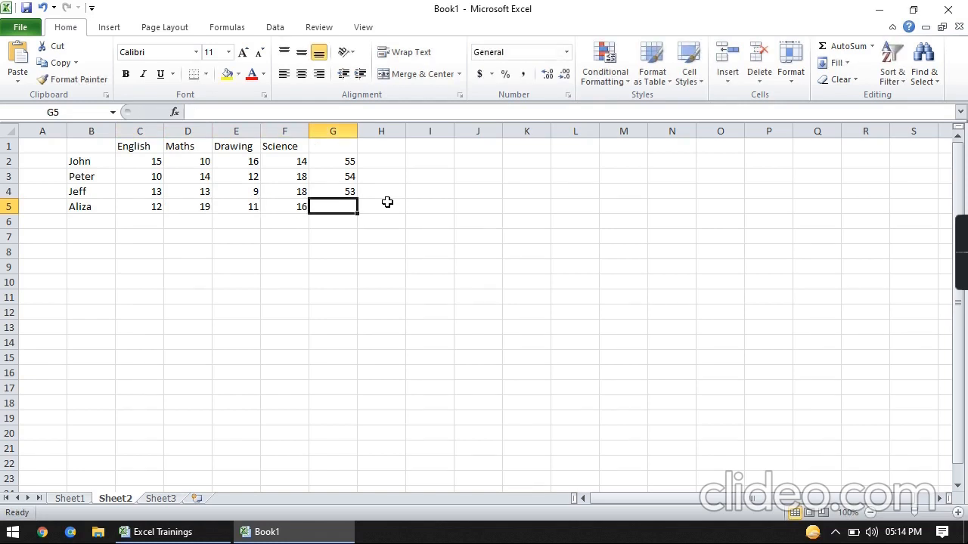
Copy the total formula from G4 into G5 to sum the fourth student's marks
key(Up)
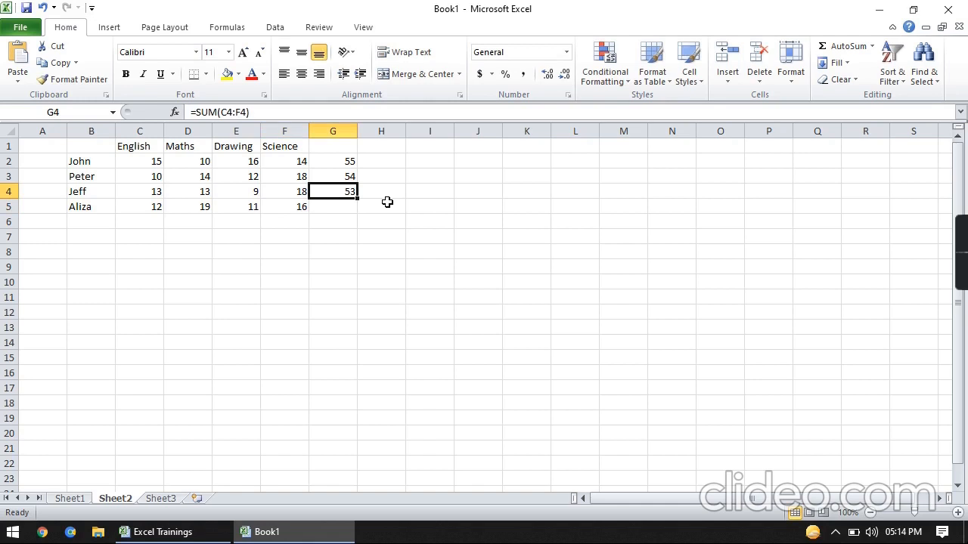
key(ctrl+c)
key(Down)
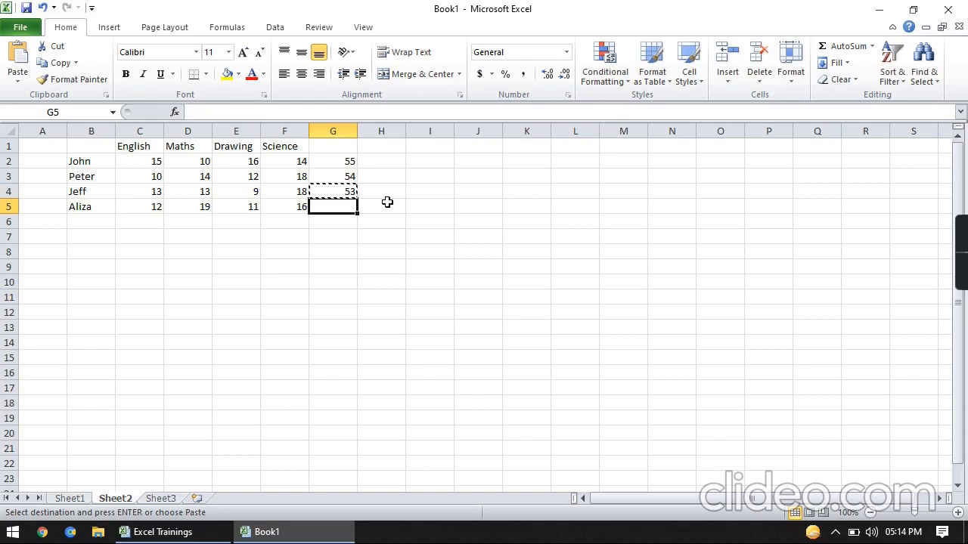
key(ctrl+v)
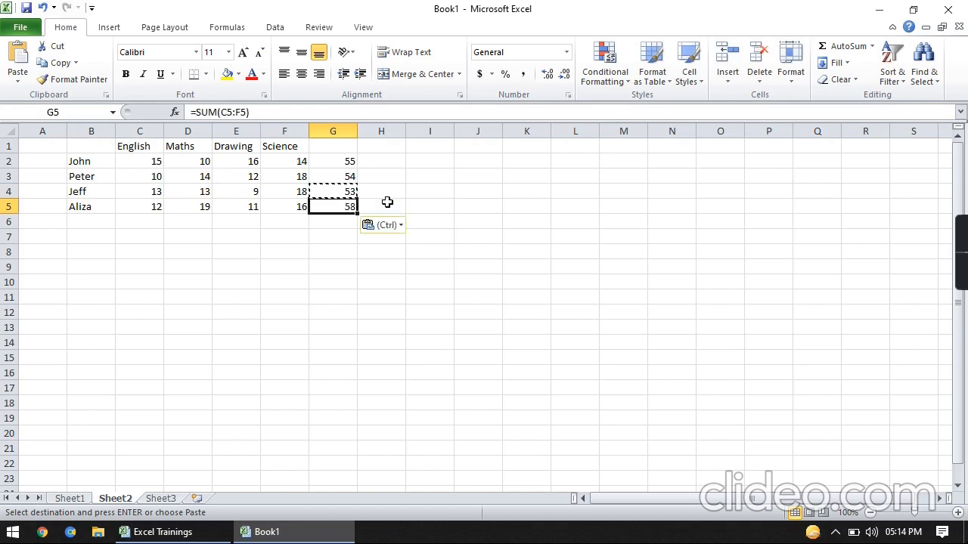
key(Escape)
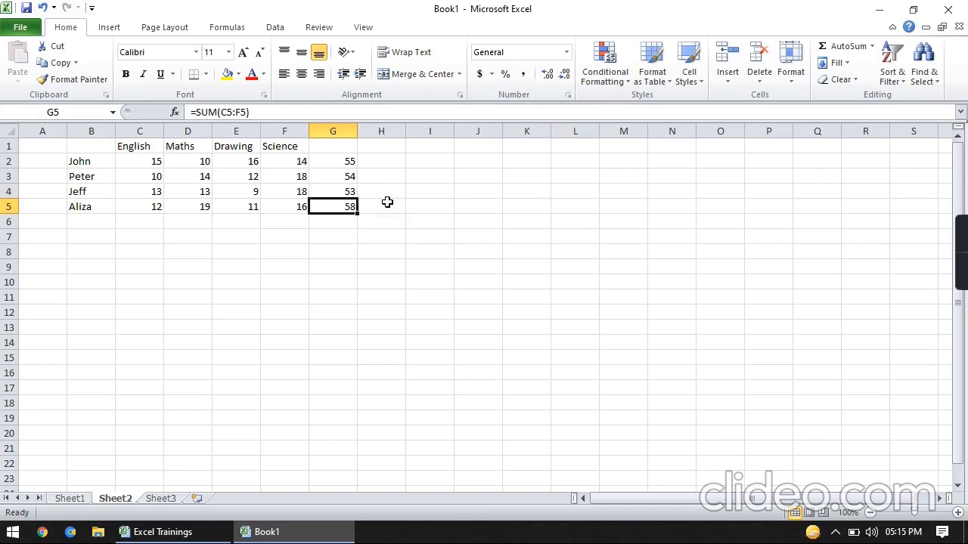
Repeat the copy of the total formula from G4 onto G5 as a demonstration
key(Up)
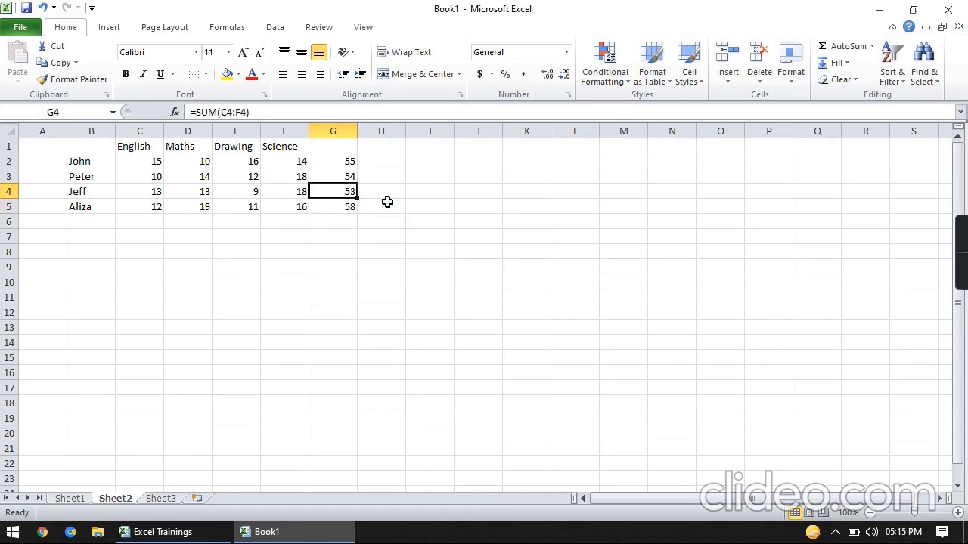
key(ctrl+c)
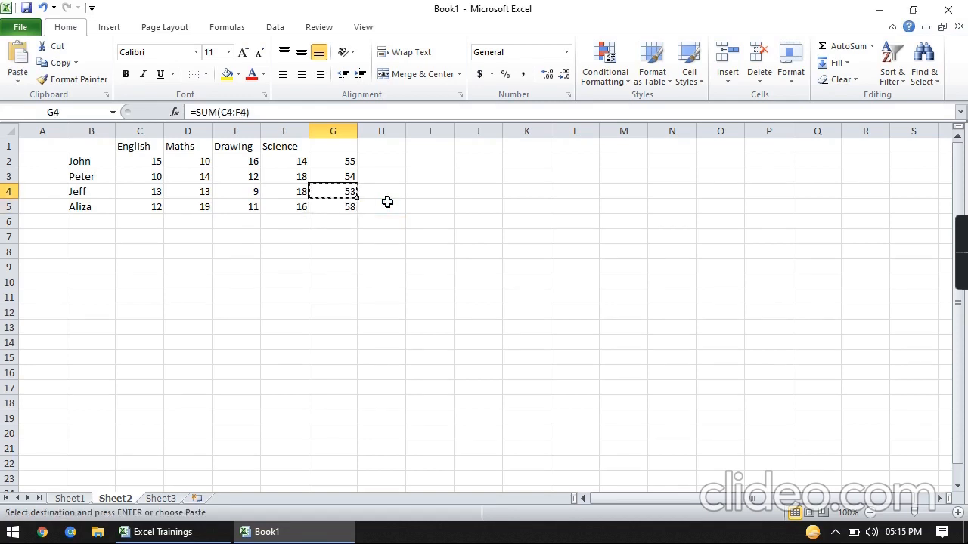
key(Down)
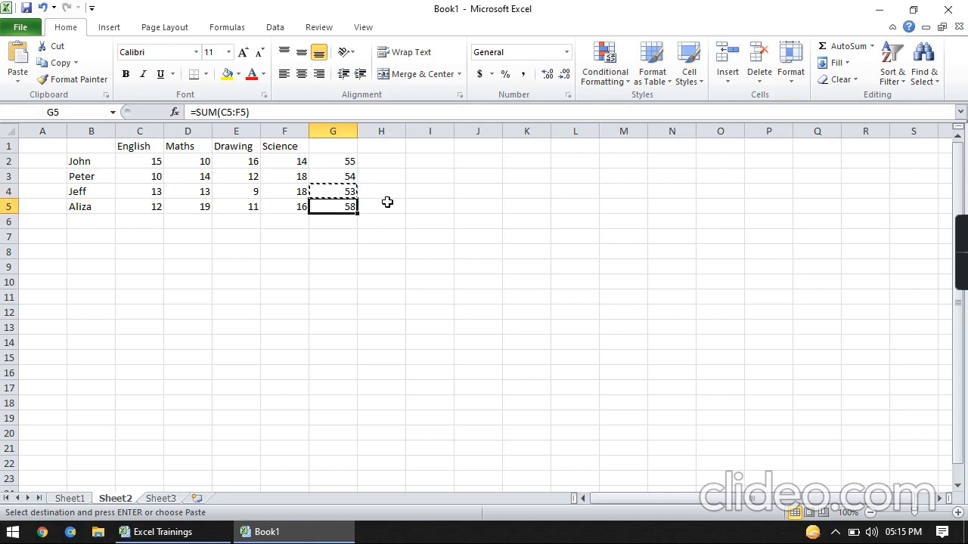
key(ctrl+v)
key(Down)
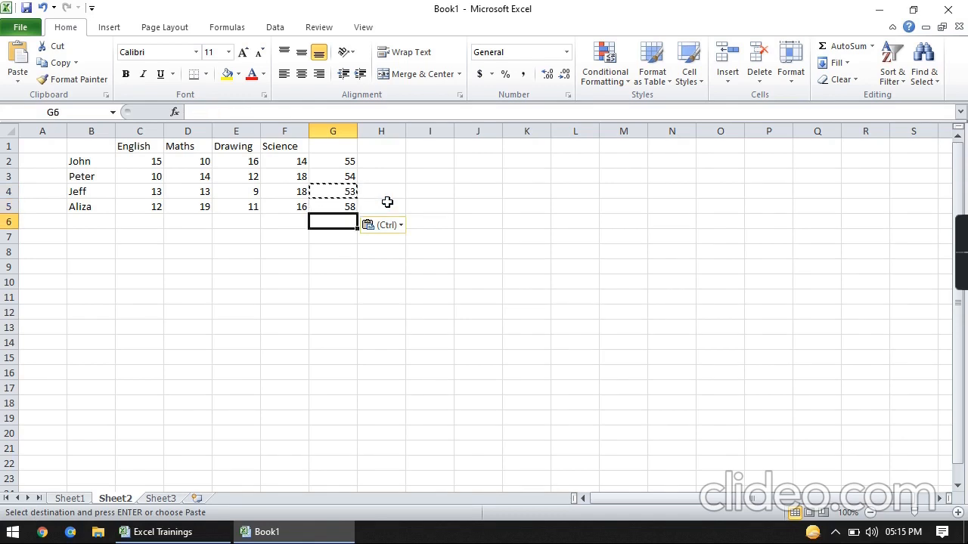
key(Escape)
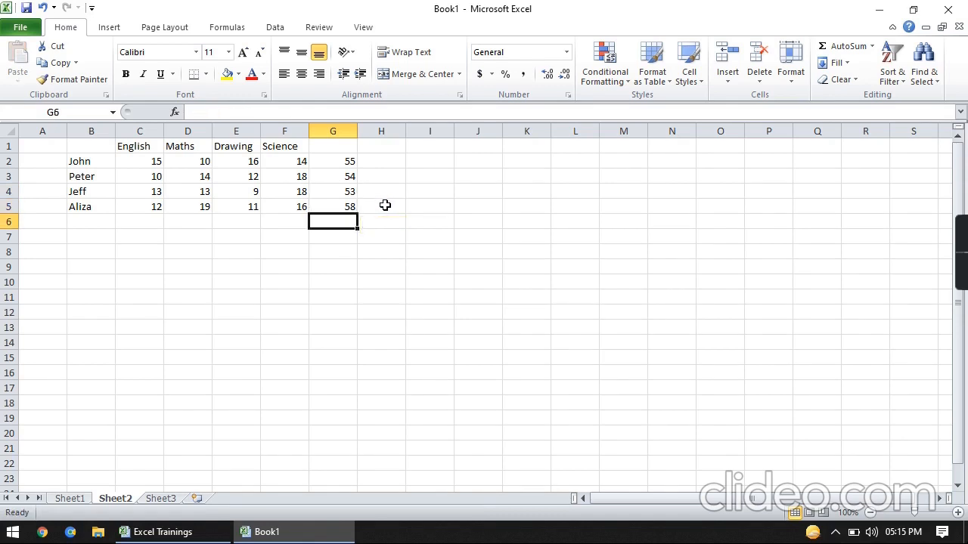
Total the English marks in cell C6 with the formula =SUM(C2:C5)
key(Left)
key(Left)
key(Left)
key(Left)
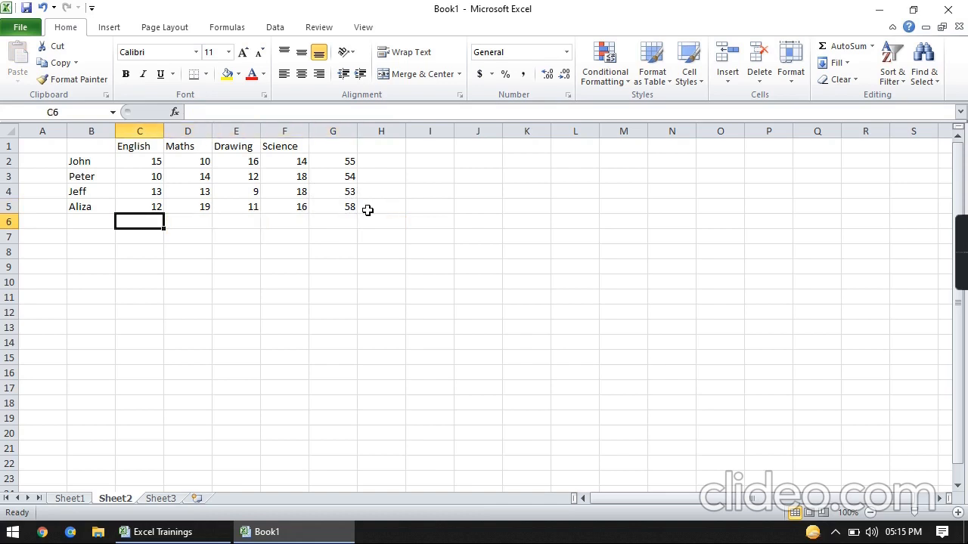
text(=)
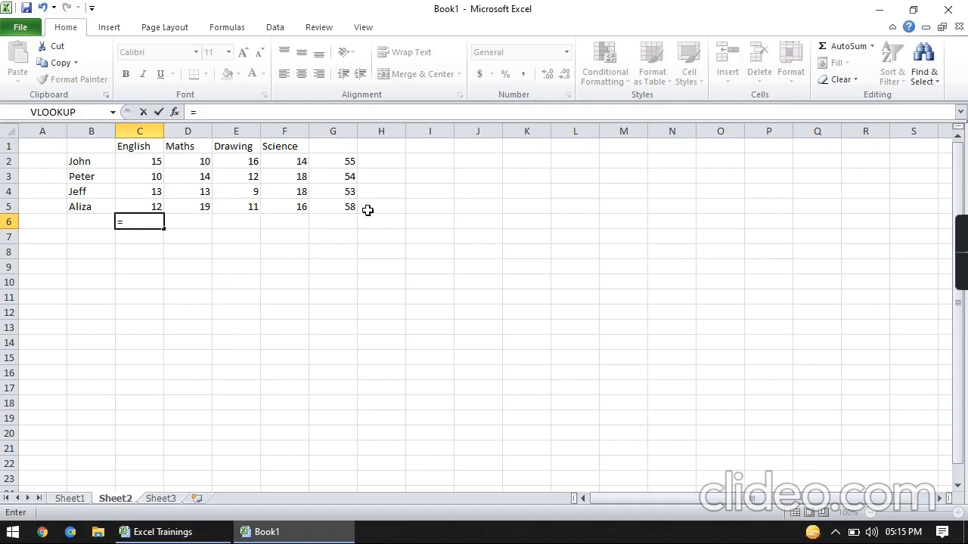
text(=)
key(BackSpace)
text(sum)
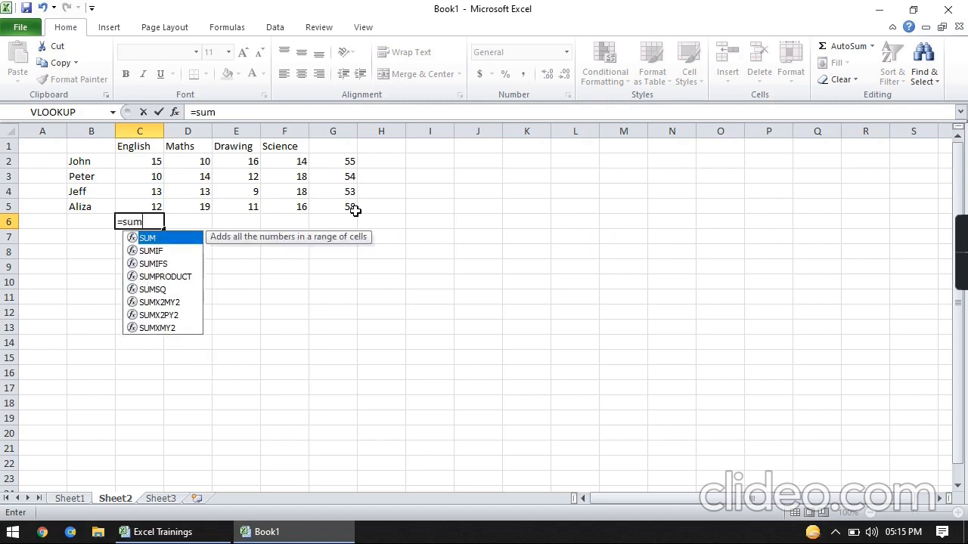
text(()
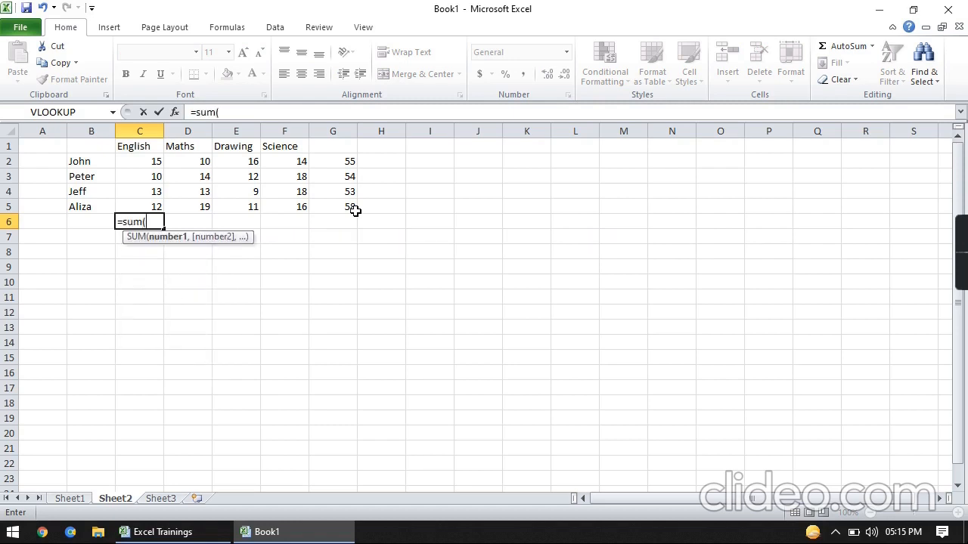
click(148, 163)
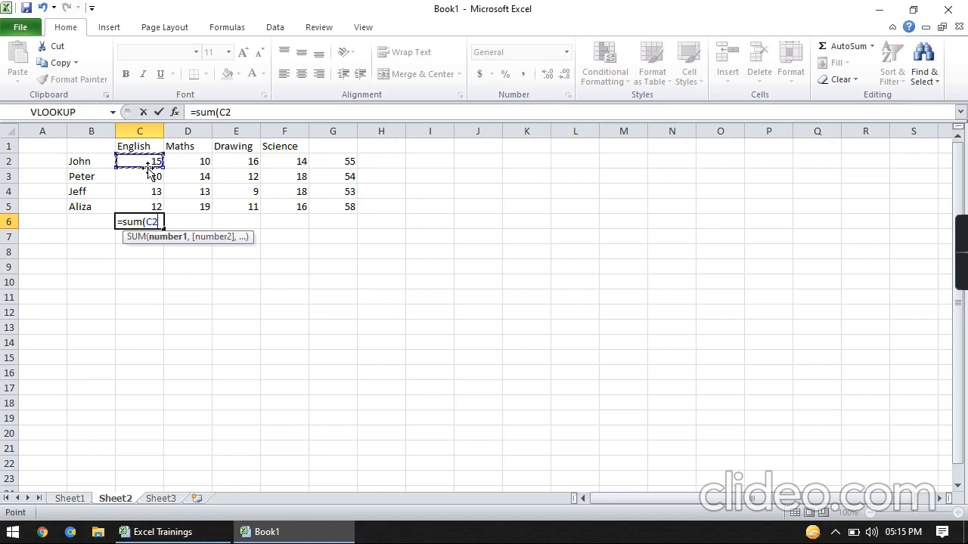
drag(150, 170, 147, 207)
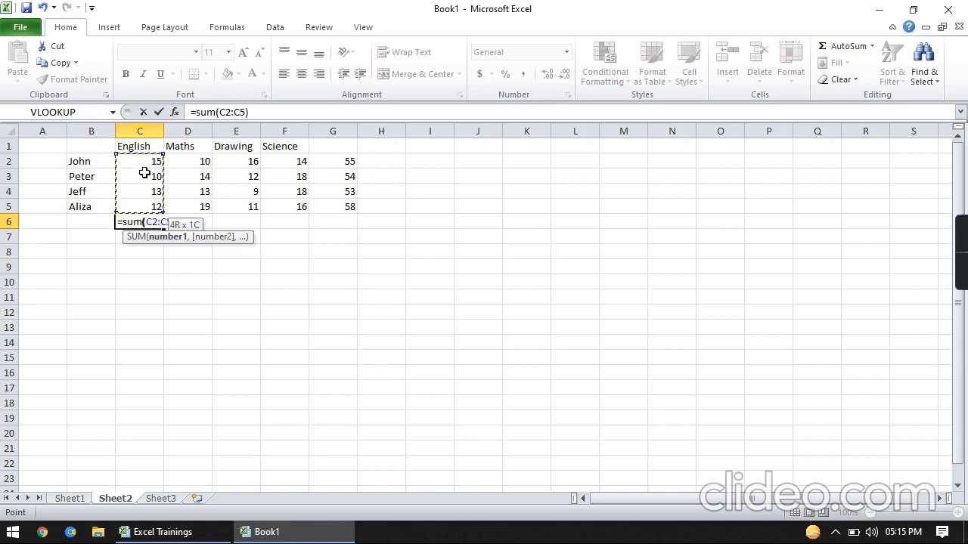
text())
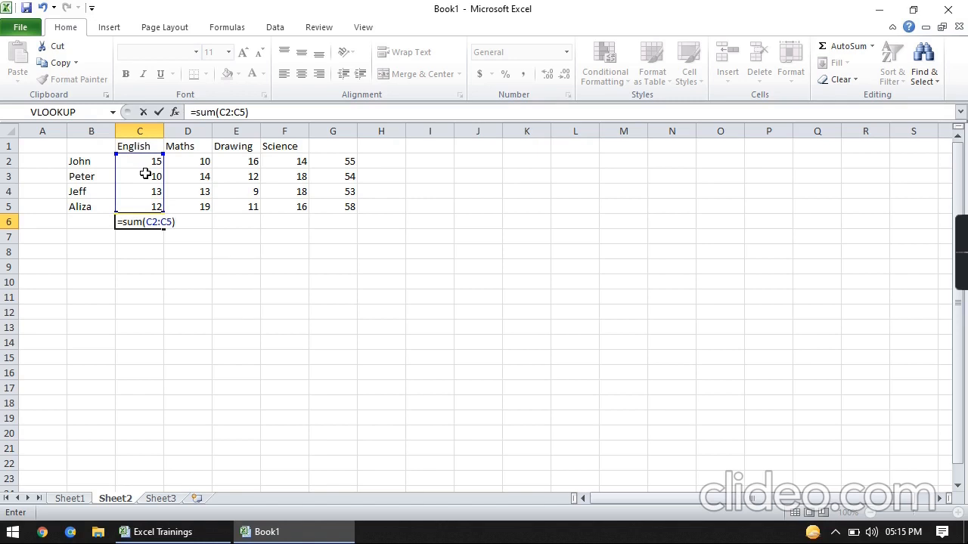
key(Return)
Copy the English total formula from C6 across row 6 through G6
key(Up)
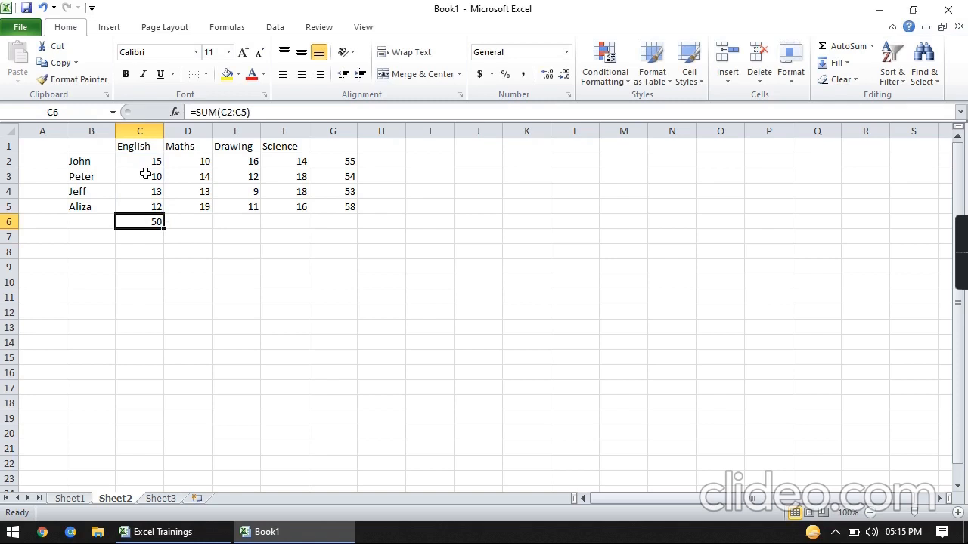
key(ctrl+c)
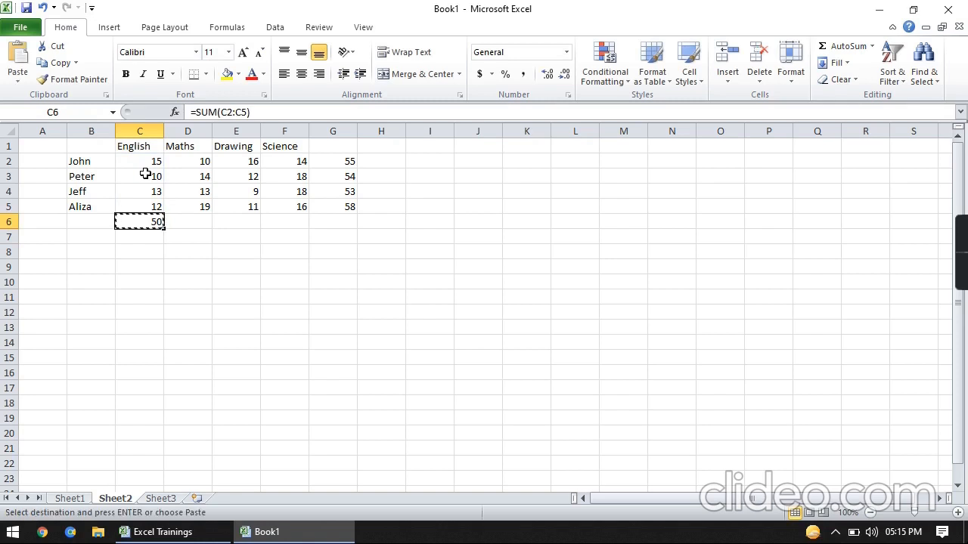
key(shift+Right)
key(shift+Right)
key(shift+Right)
key(shift+Right)
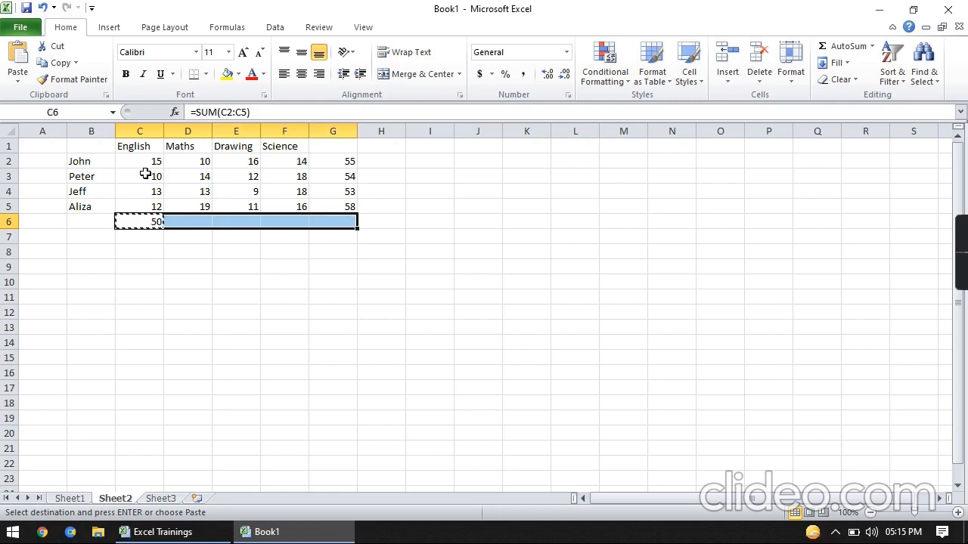
key(ctrl+v)
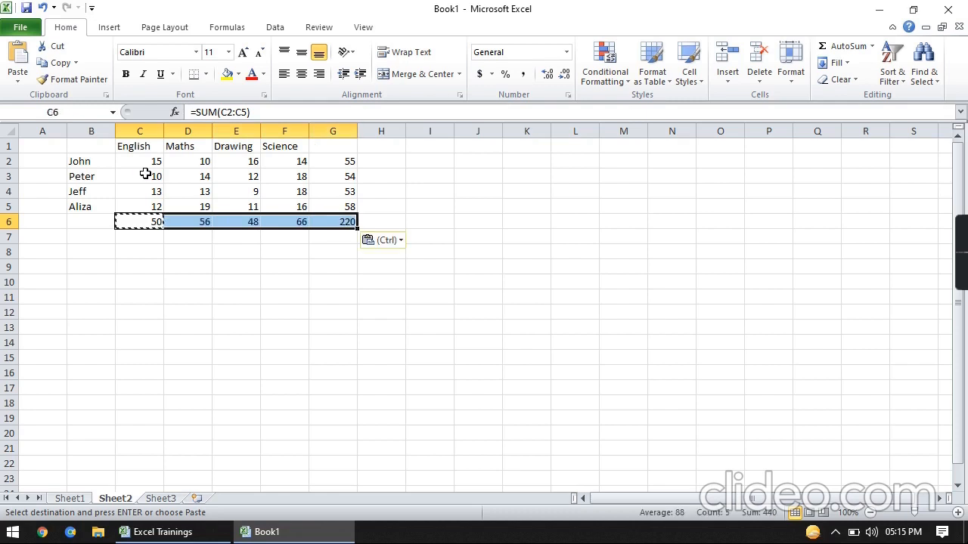
key(Down)
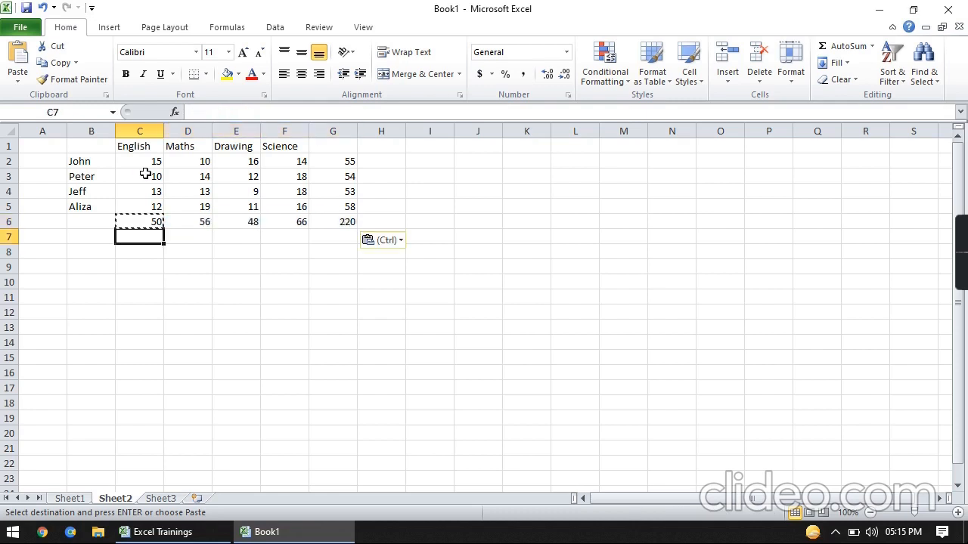
key(Escape)
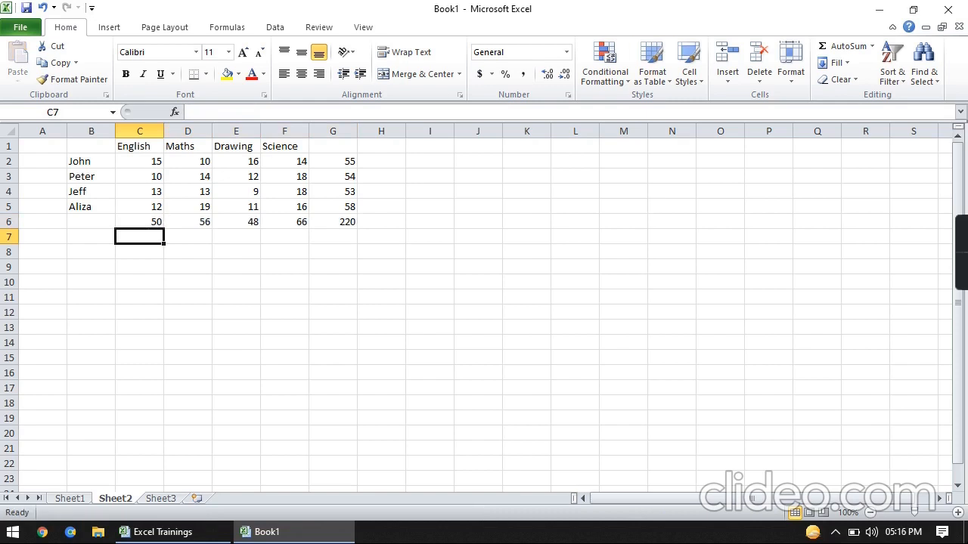
Centre the contents of columns C to G horizontally
drag(140, 131, 357, 136)
click(301, 73)
click(243, 193)
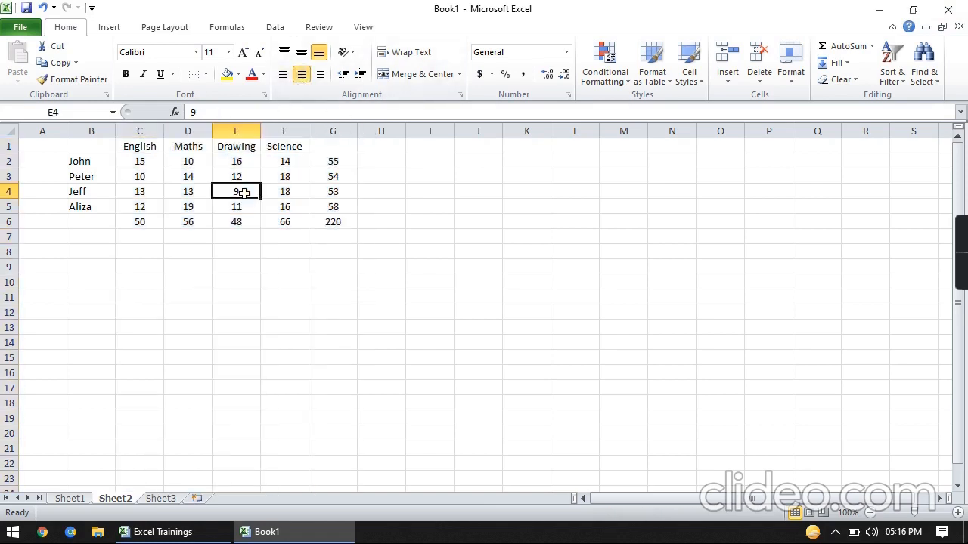
Highlight the English marks in C2:C5 and the student totals in G2:G5 to review what is summed
click(359, 160)
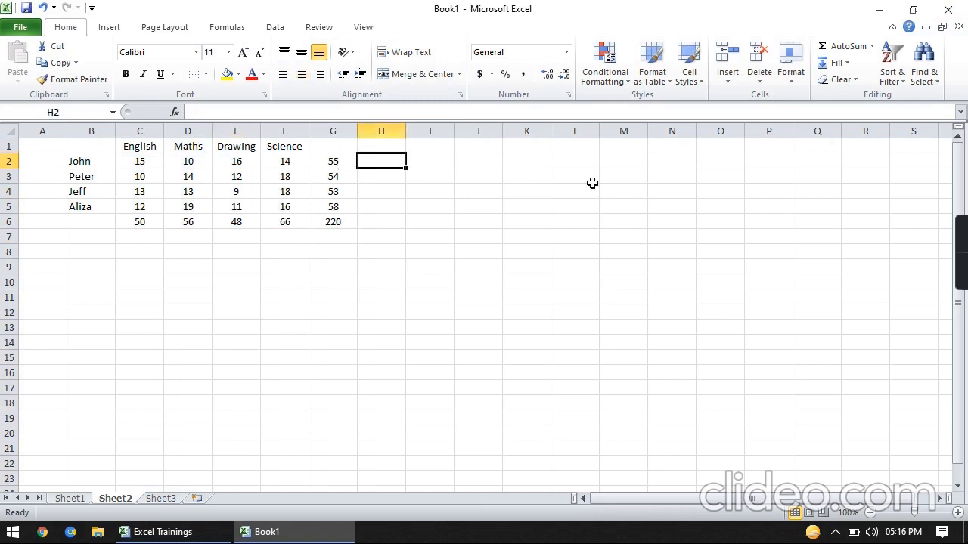
drag(147, 159, 145, 203)
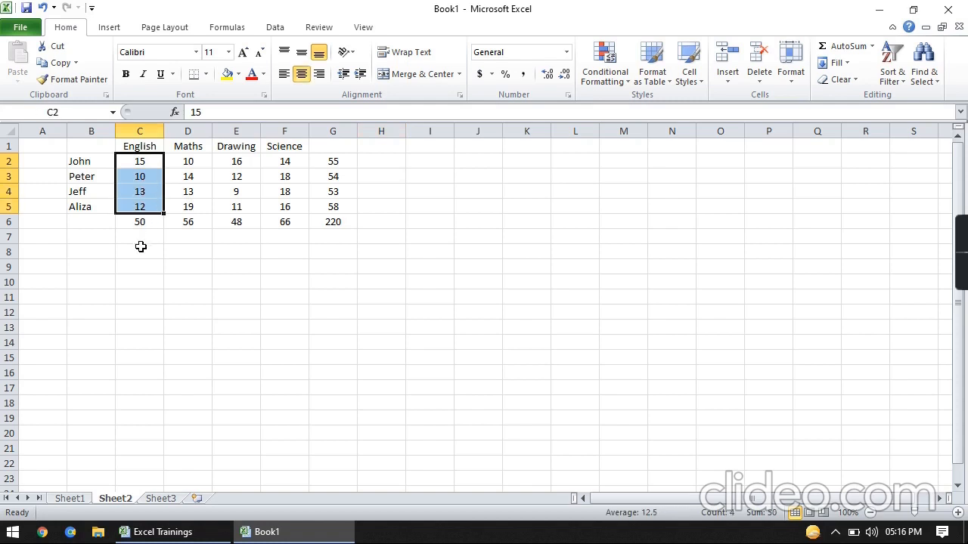
drag(335, 161, 336, 209)
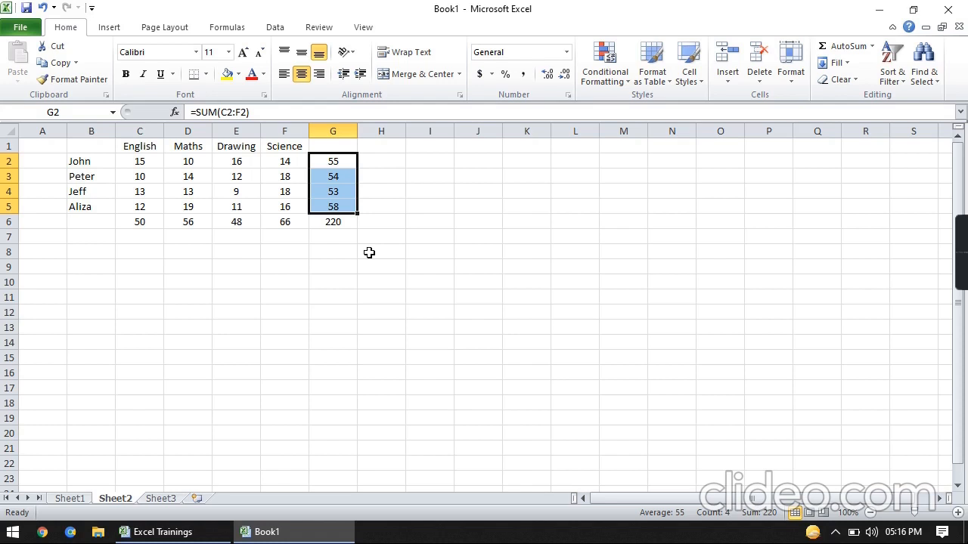
Enter the header Total in cell G1 above the students' totals
click(333, 146)
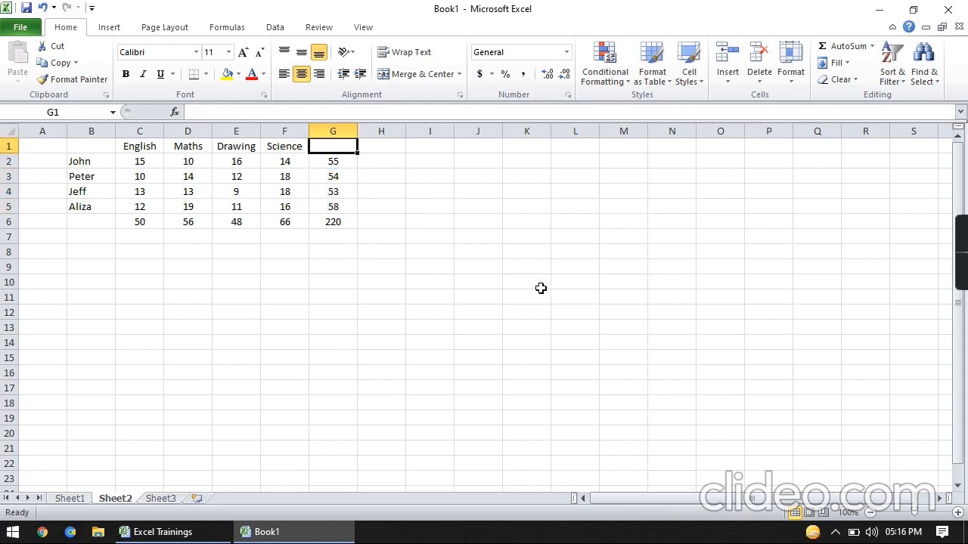
text(Total])
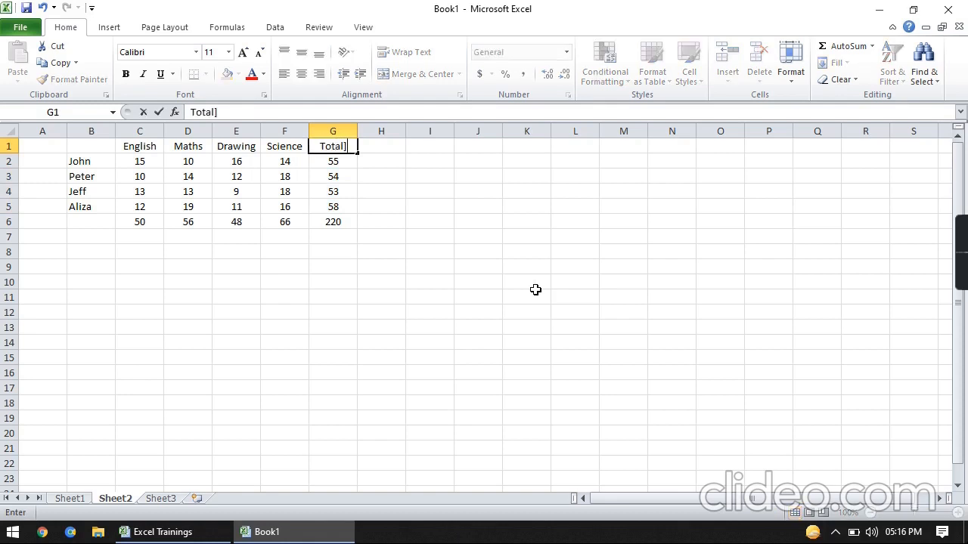
key(BackSpace)
key(Return)
Enter the header Student in cell B1 above the student names
key(Up)
key(Left)
key(Left)
key(Left)
key(Left)
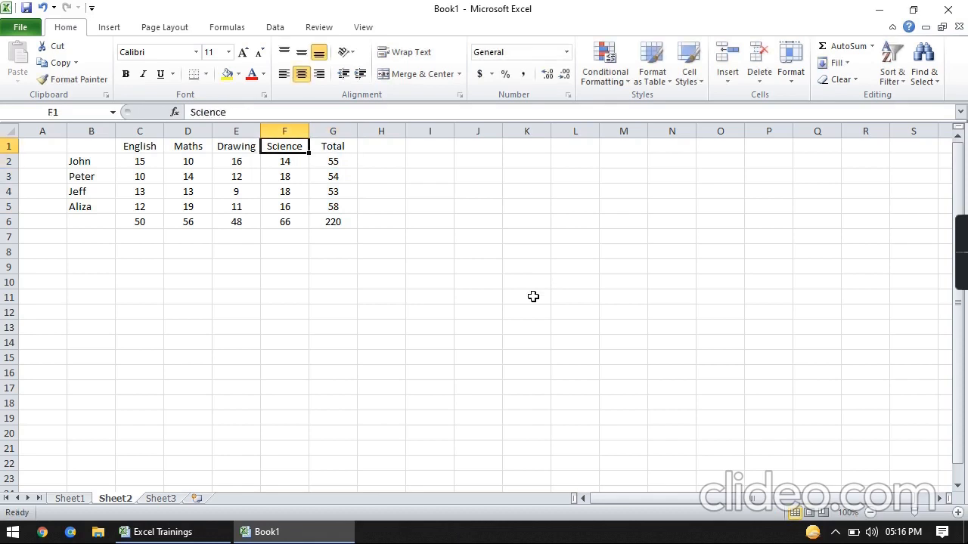
key(Left)
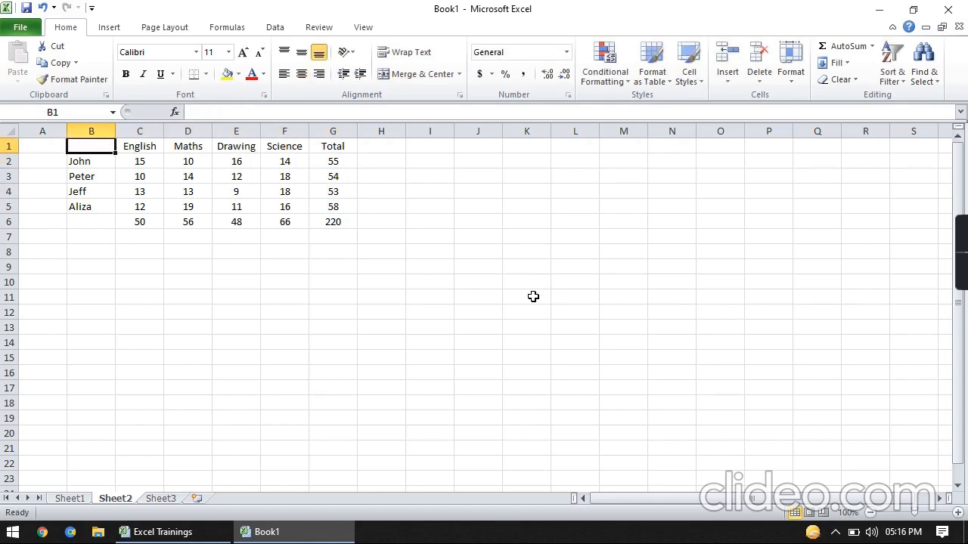
text(Student)
key(Return)
Open the custom sort settings for the student table in B1:G5, leaving out the subject totals row
key(Up)
key(shift+Right)
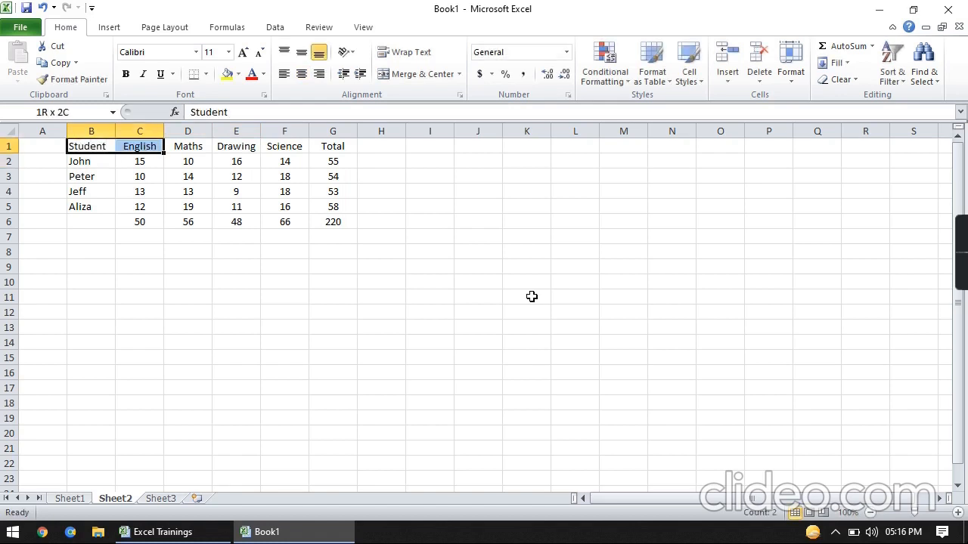
key(shift+Right)
key(shift+Right)
key(shift+Right)
key(shift+Right)
key(shift+Down)
key(shift+Down)
key(shift+Down)
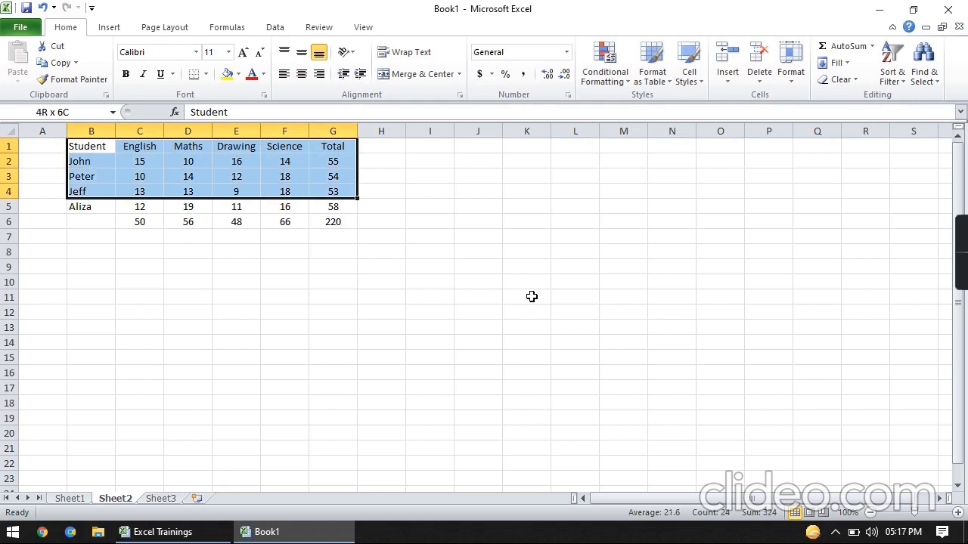
key(shift+Down)
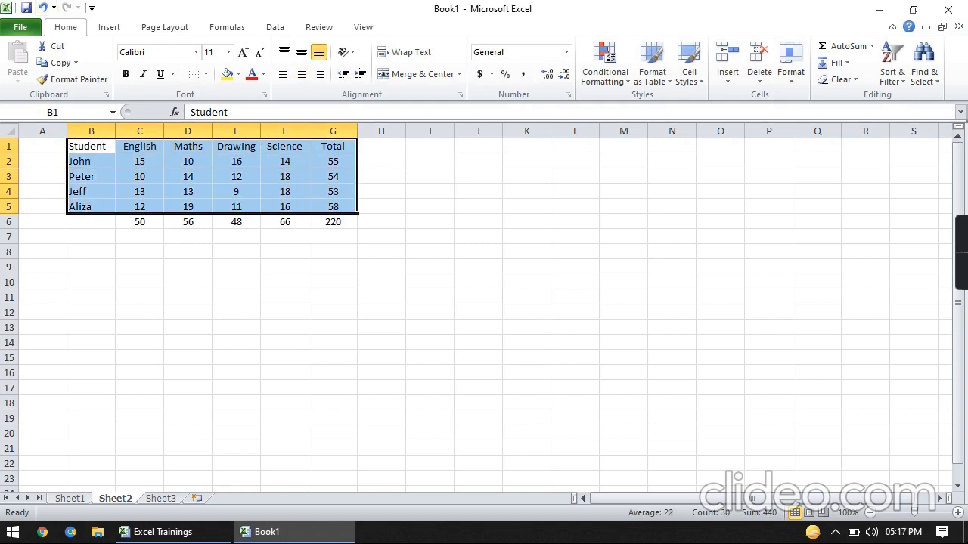
click(277, 29)
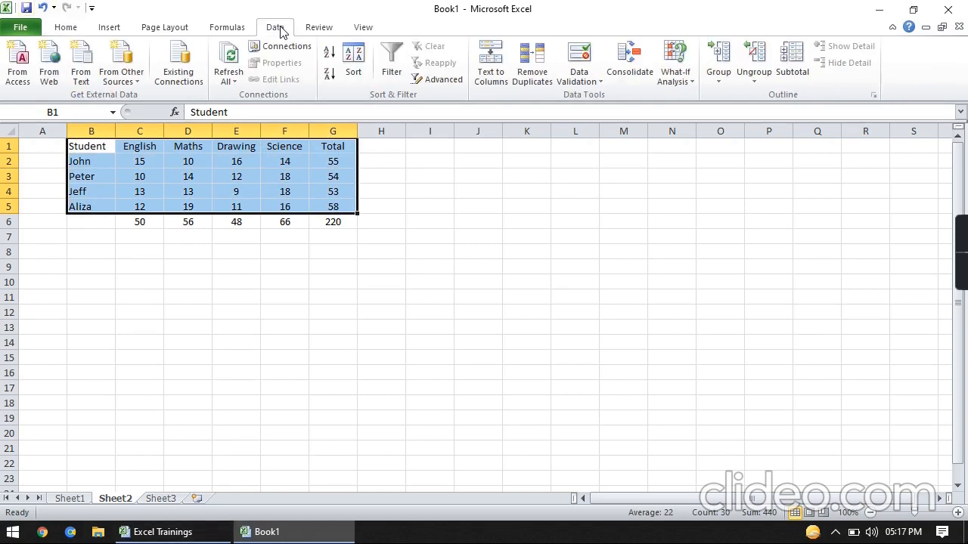
click(354, 64)
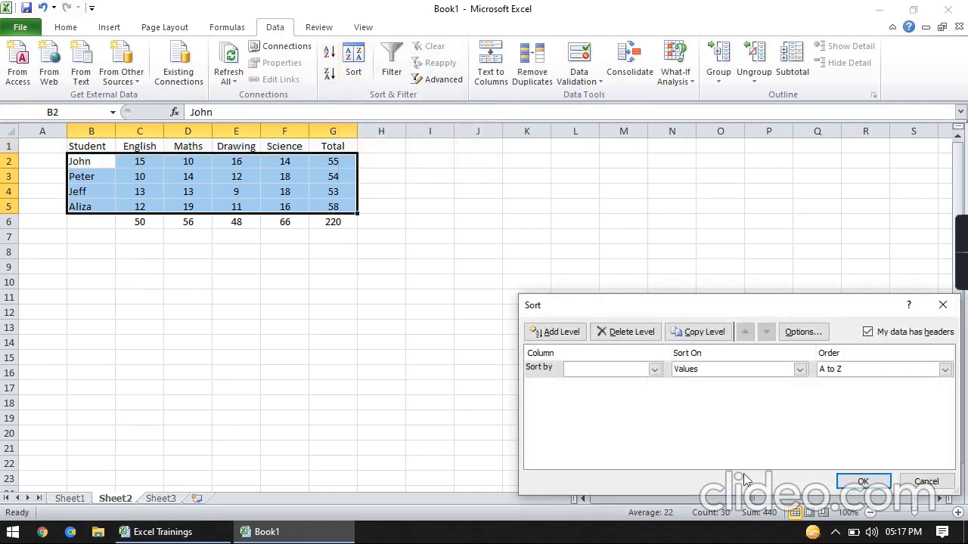
drag(761, 316, 639, 215)
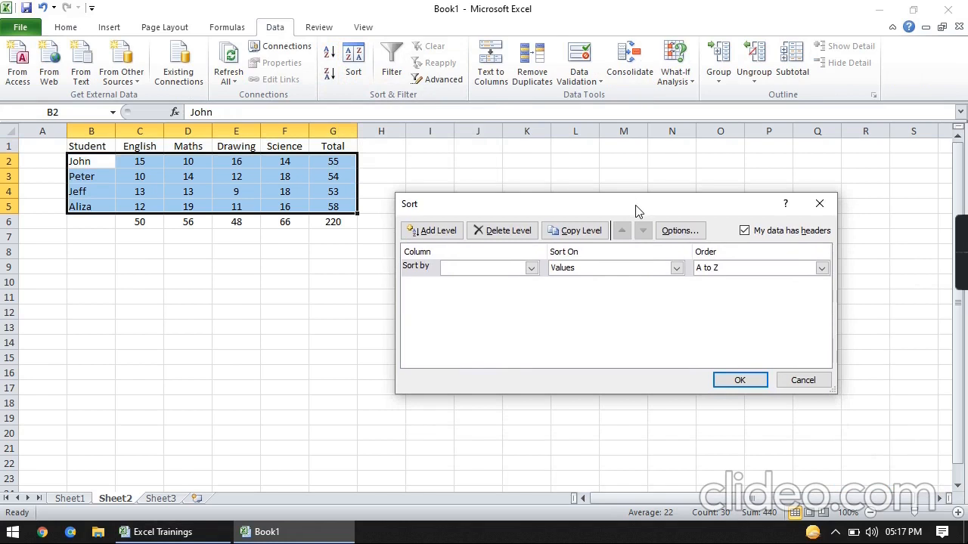
Sort the student rows by Total on Values, in Largest to Smallest order
click(512, 269)
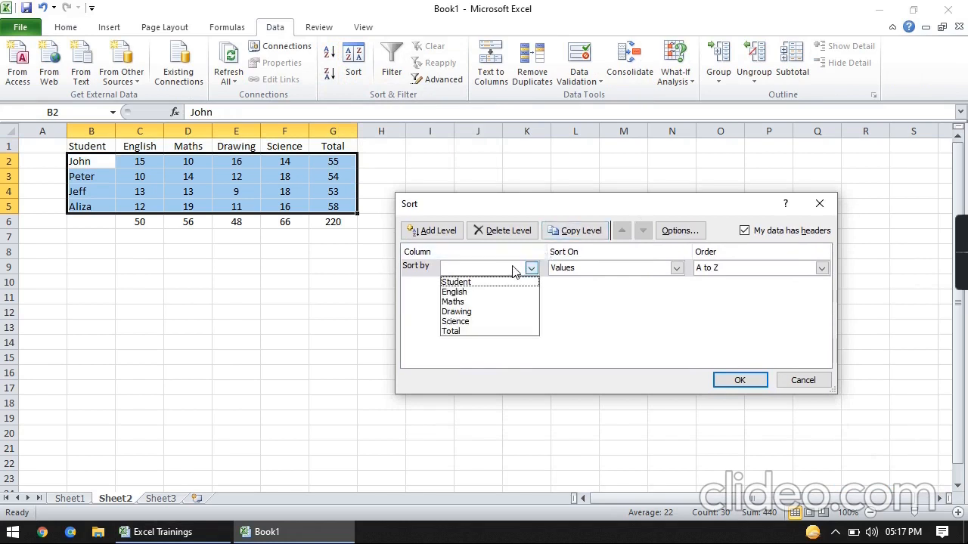
click(472, 332)
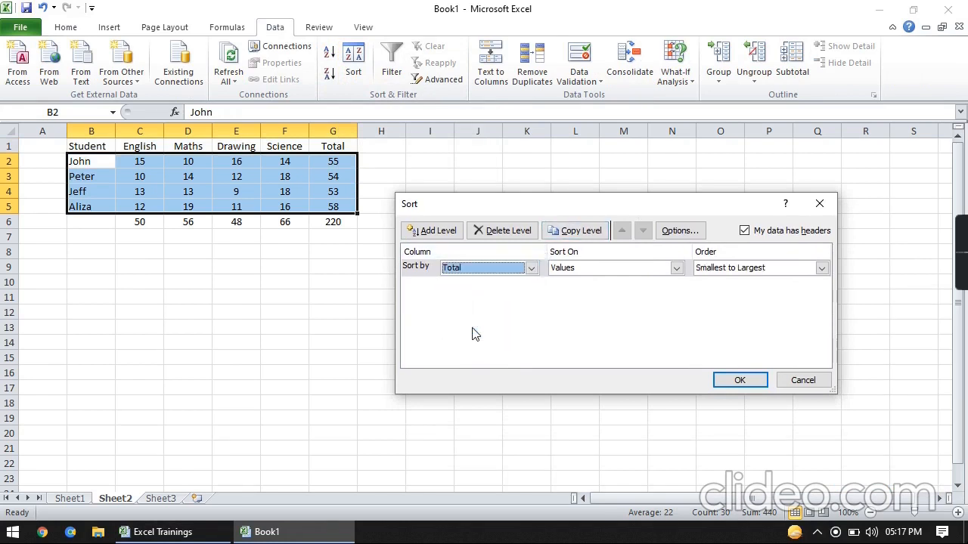
click(747, 269)
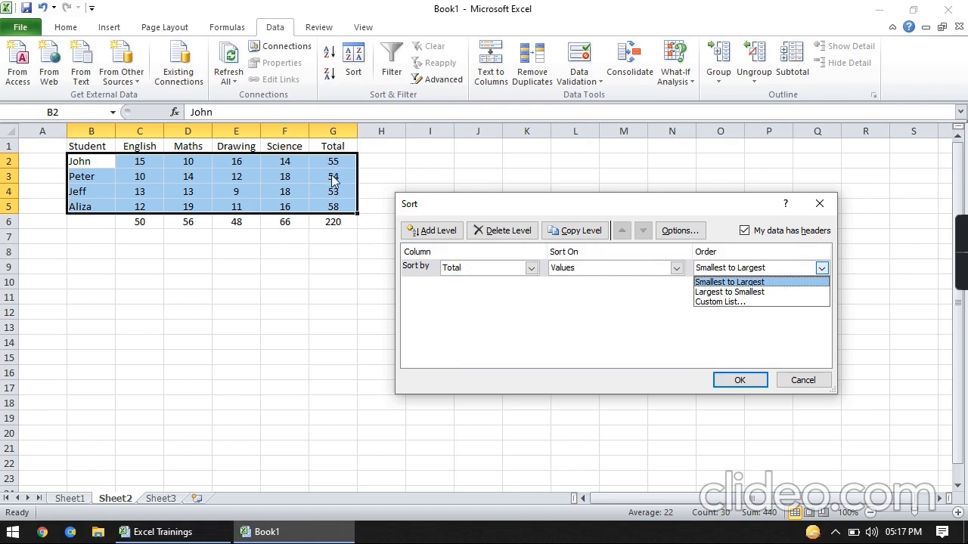
click(499, 276)
click(502, 271)
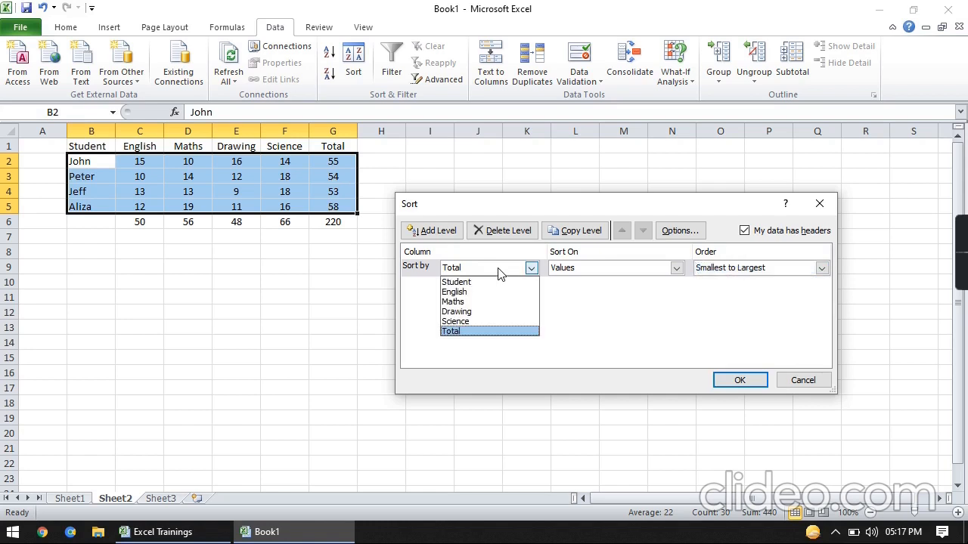
click(464, 331)
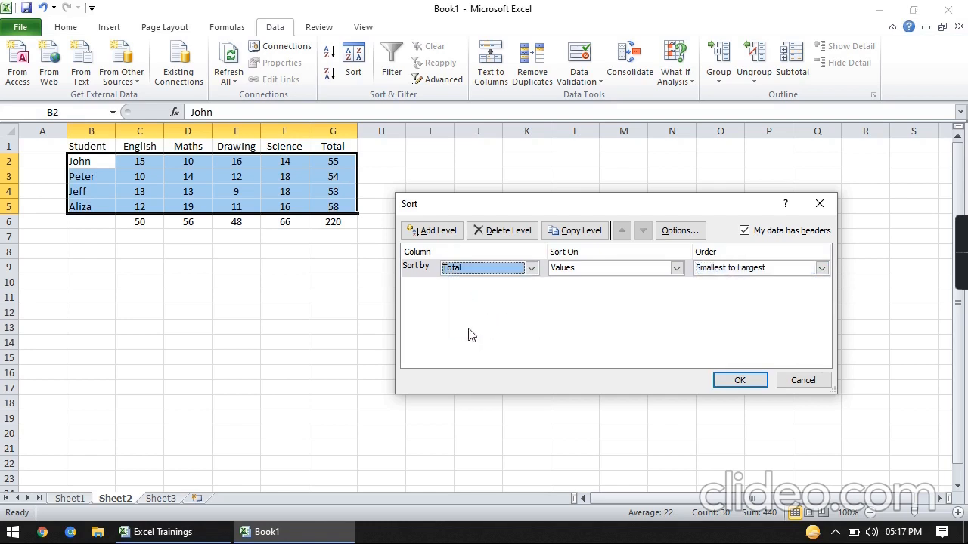
click(729, 269)
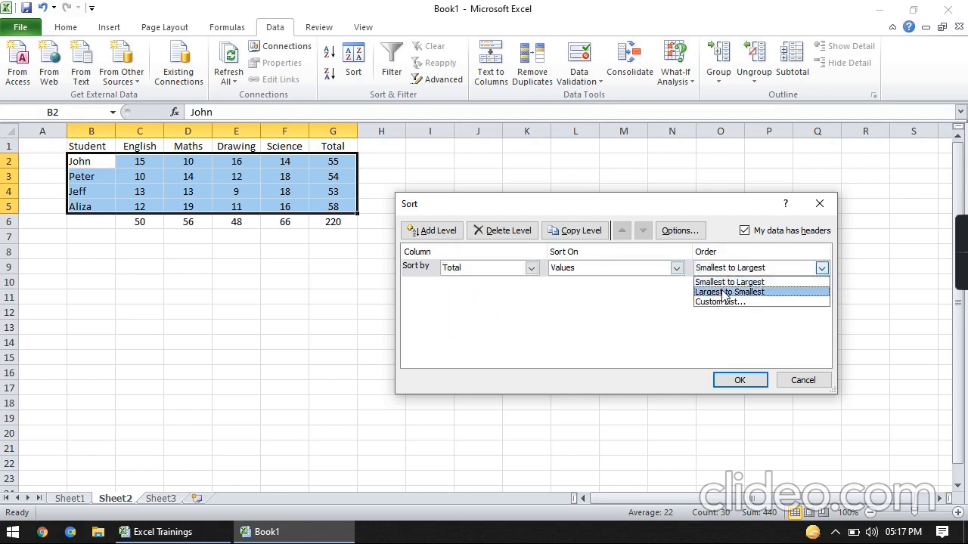
click(723, 290)
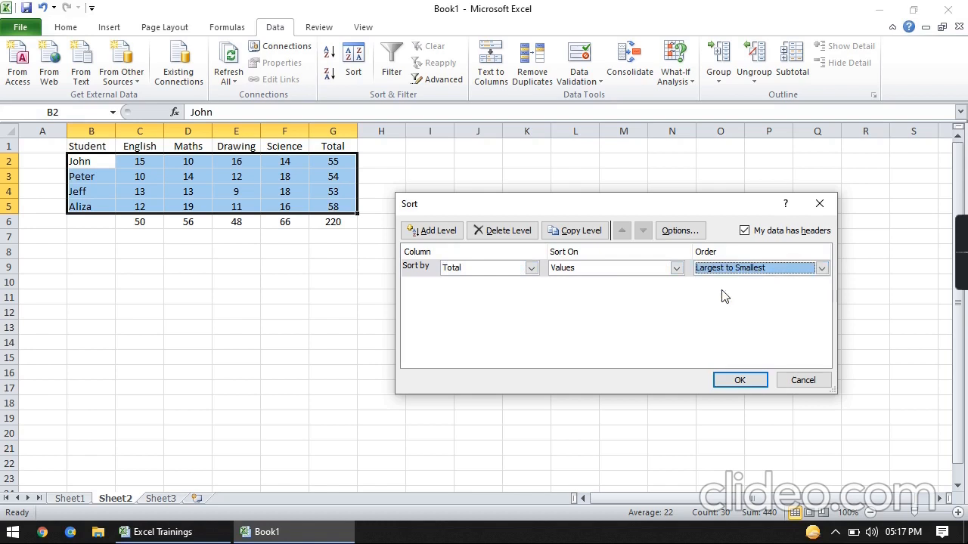
click(741, 380)
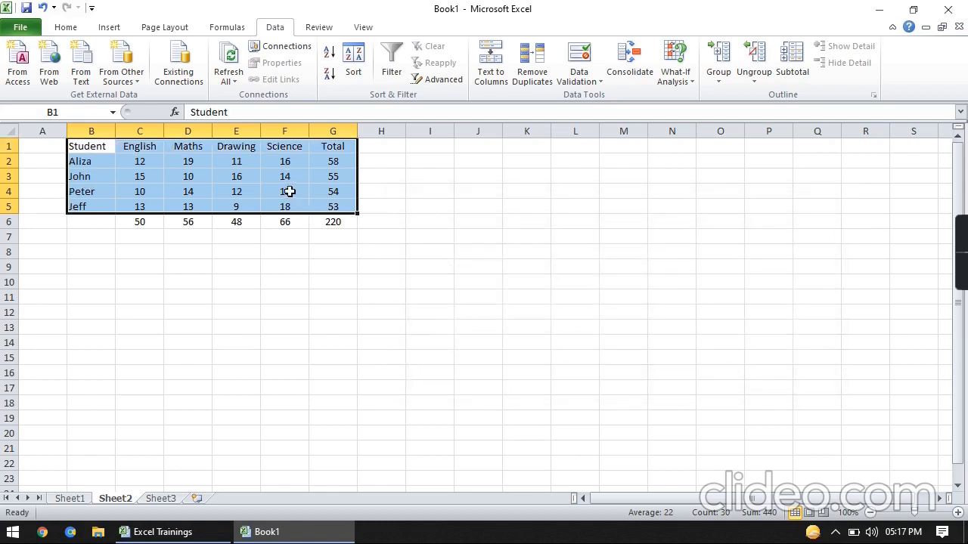
Check the sorted table by comparing each student's name with the total in column G
click(331, 161)
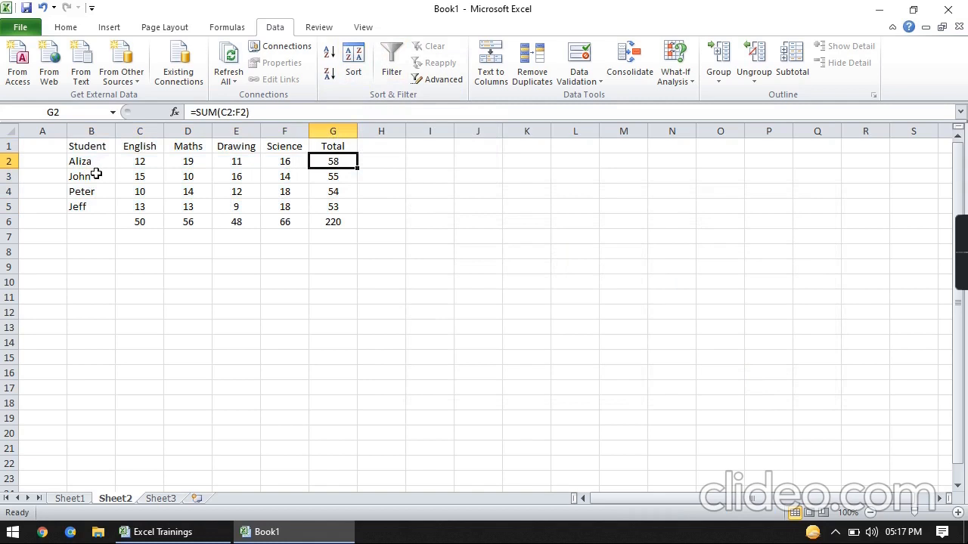
click(331, 178)
click(101, 189)
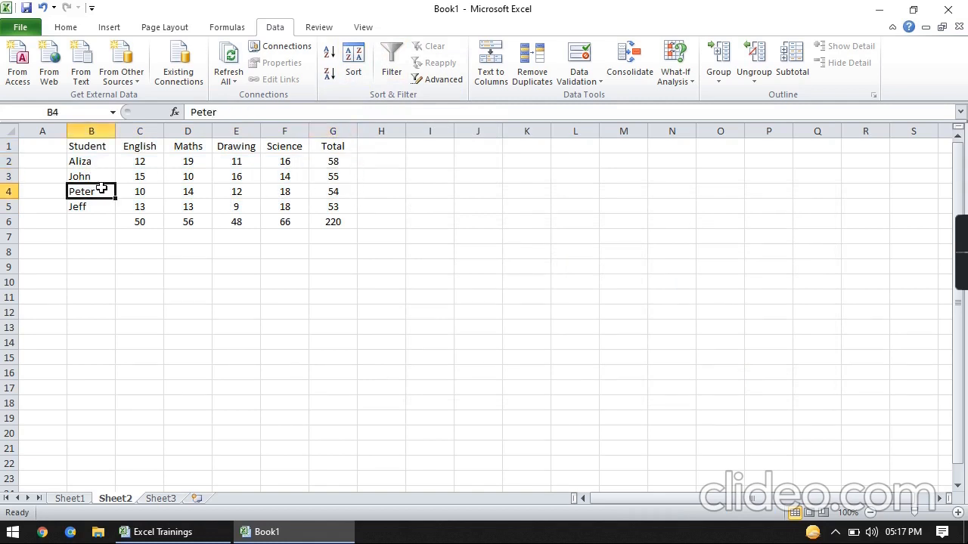
click(337, 190)
click(99, 202)
click(325, 201)
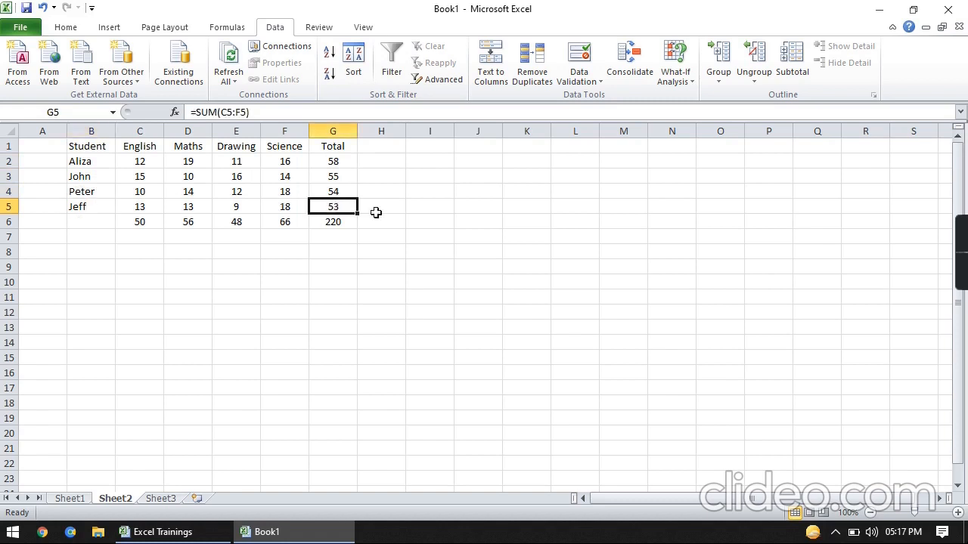
click(375, 160)
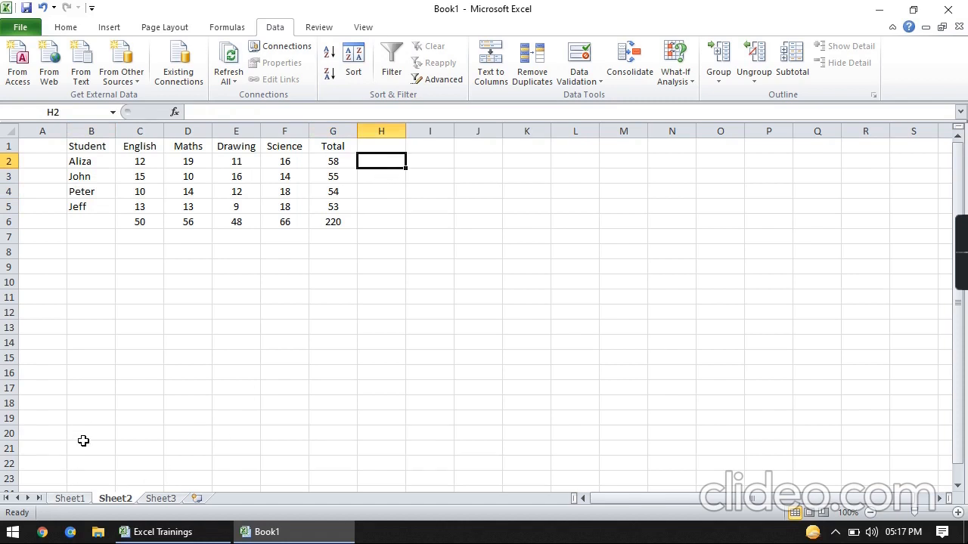
Autofit column B on Sheet1 to its list of arithmetic operations, and return to Sheet2
click(76, 501)
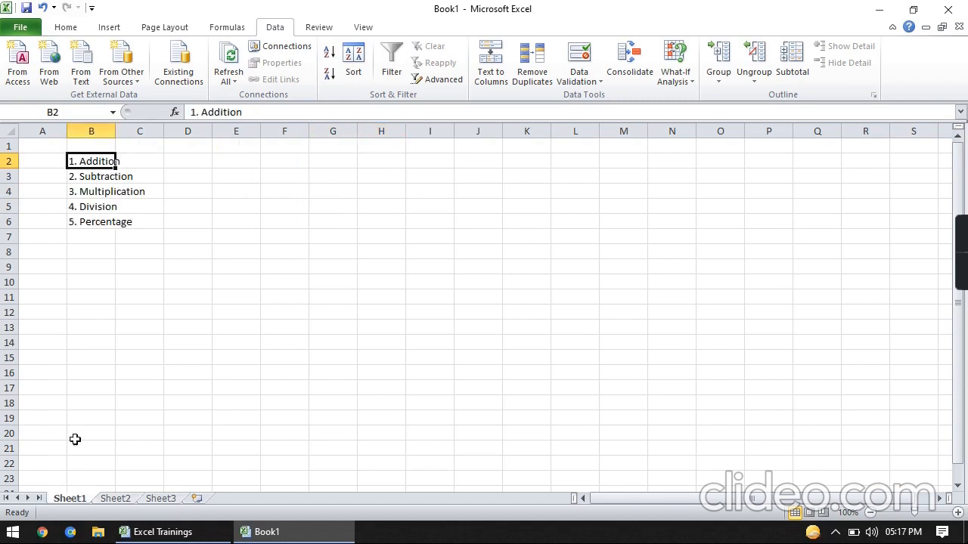
double_click(119, 124)
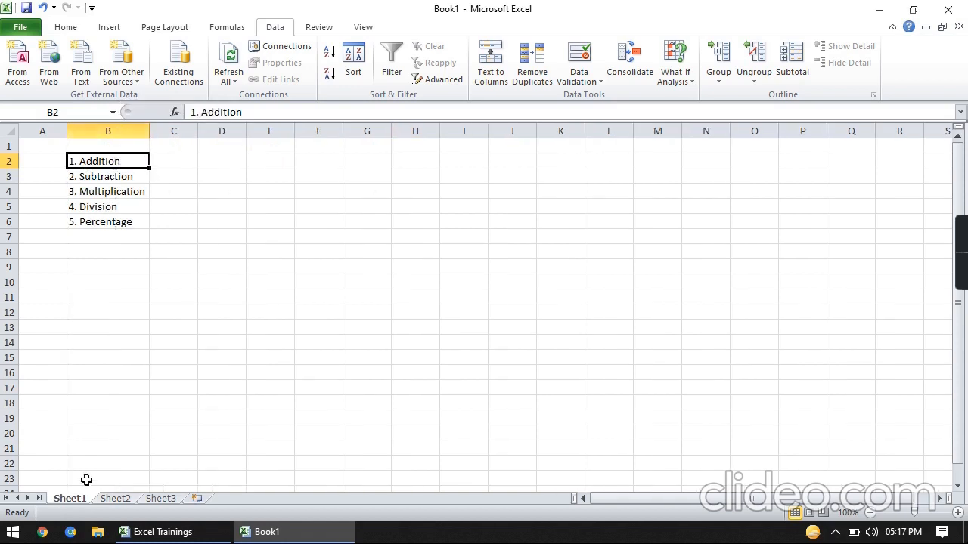
click(124, 502)
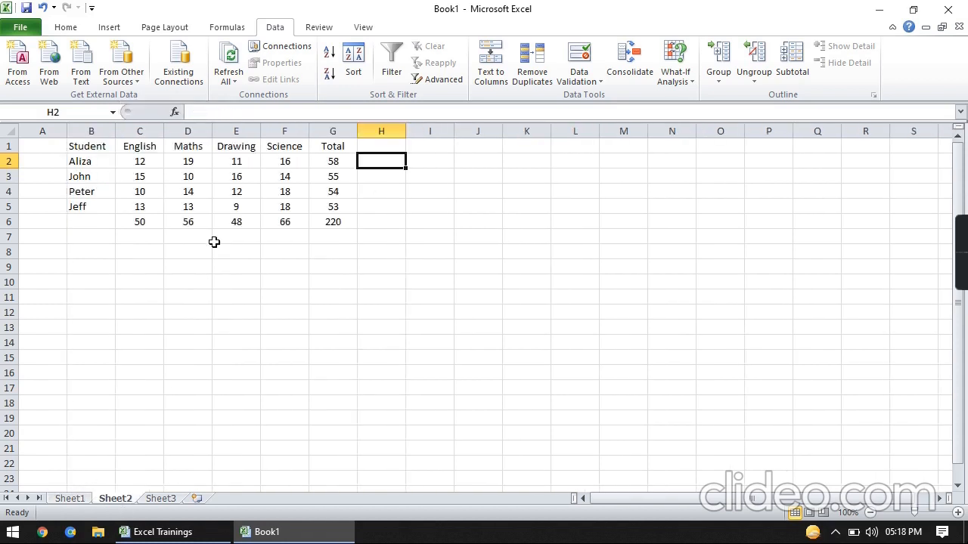
Apply All Borders to the student names and marks in B2:F5
drag(81, 160, 273, 191)
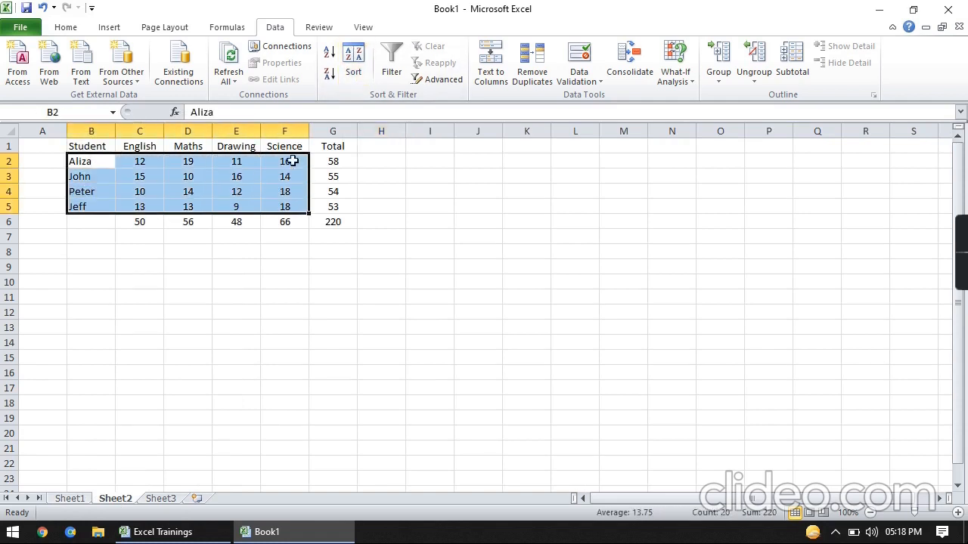
click(75, 29)
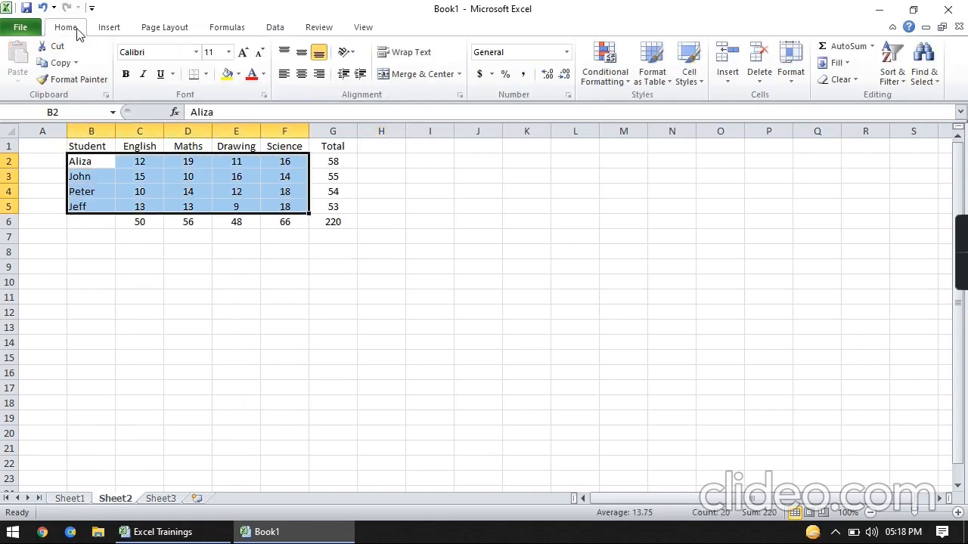
click(206, 74)
click(221, 195)
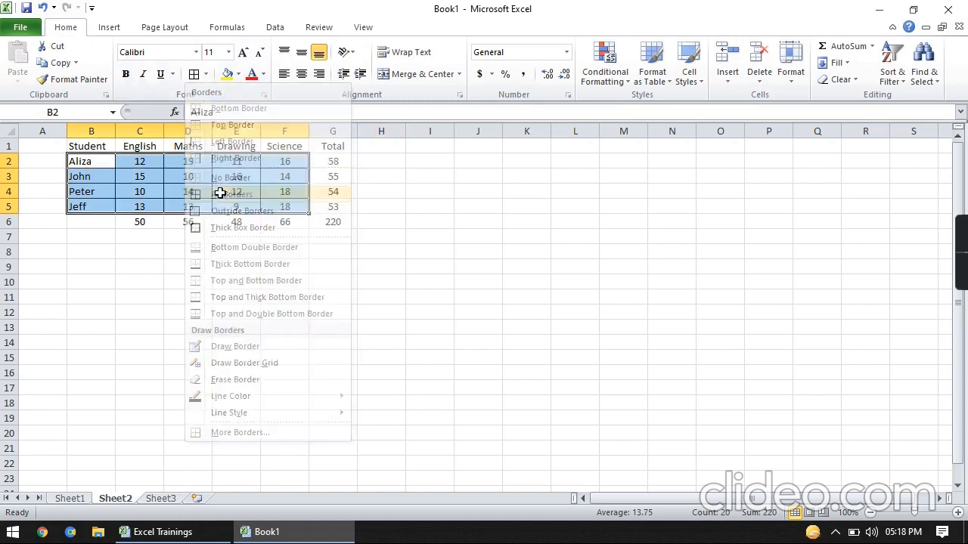
Add all borders to the totals in G2:G6, the subject totals row B6:G6 and the header row B1:G1
drag(330, 162, 331, 222)
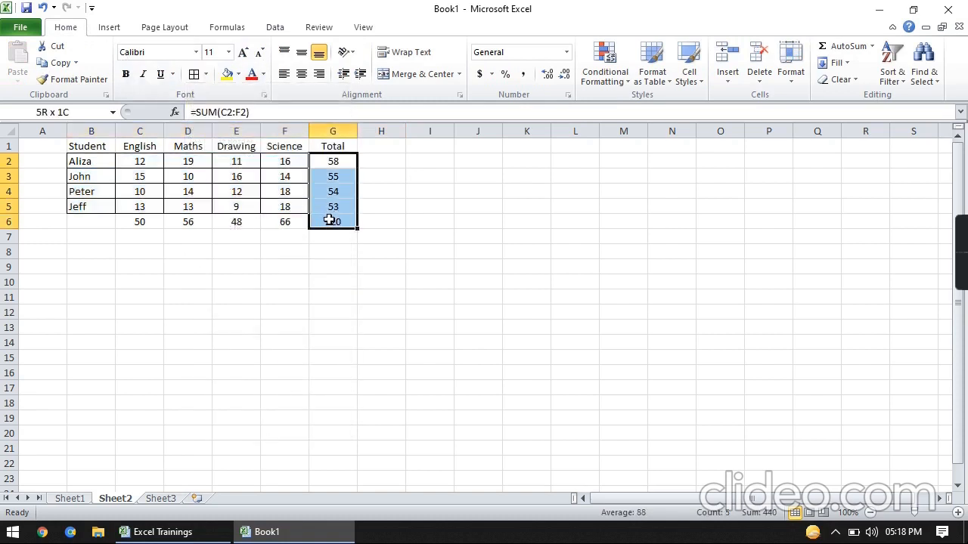
click(301, 73)
drag(102, 223, 326, 222)
click(194, 74)
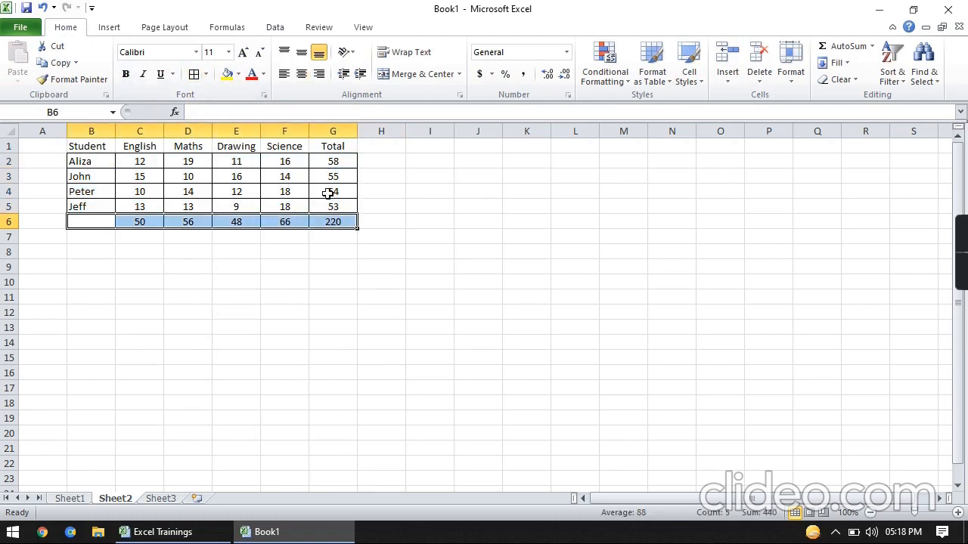
click(374, 163)
drag(104, 146, 333, 146)
click(295, 192)
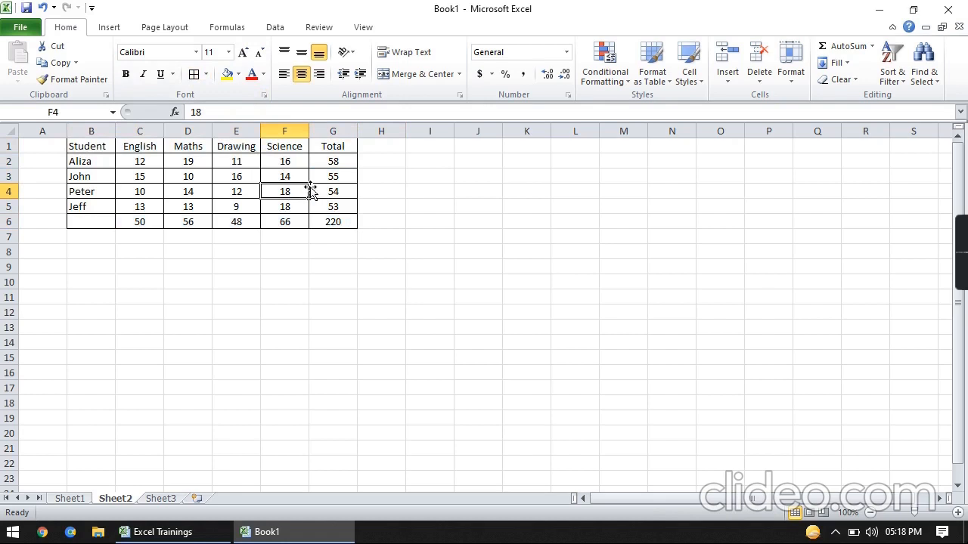
click(372, 160)
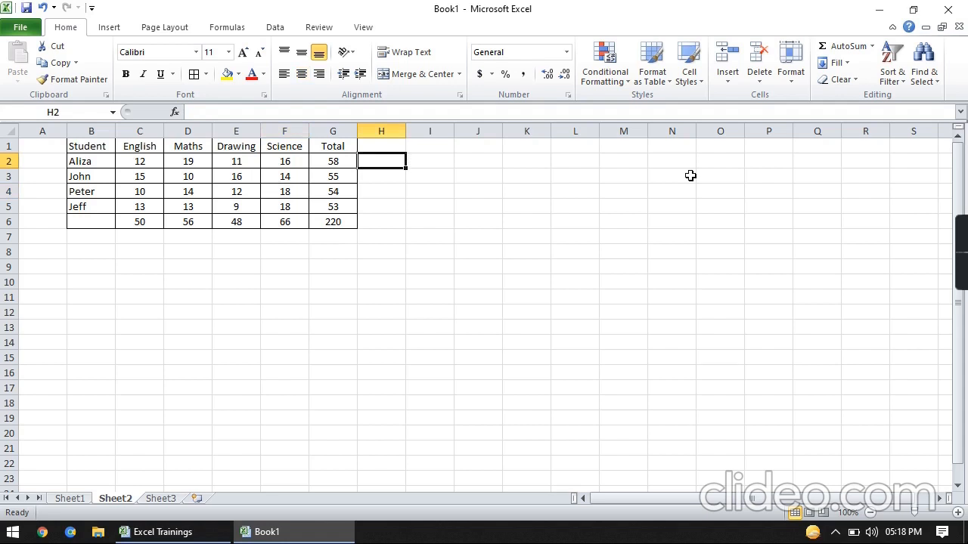
Copy the marks table B1:F5 with its headers, leaving out the Total column and the totals row
click(95, 269)
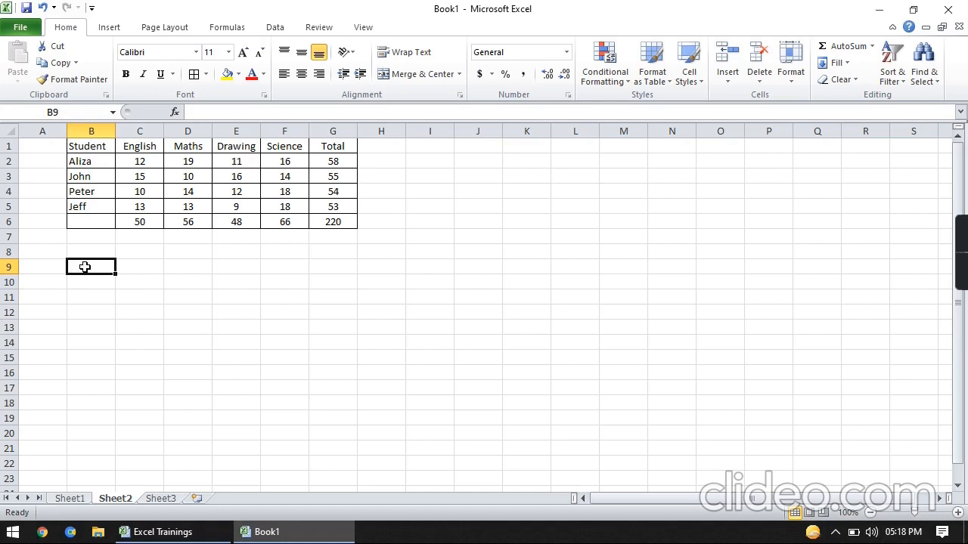
key(Up)
key(Up)
key(Up)
key(Up)
key(Up)
key(Up)
key(Up)
key(Up)
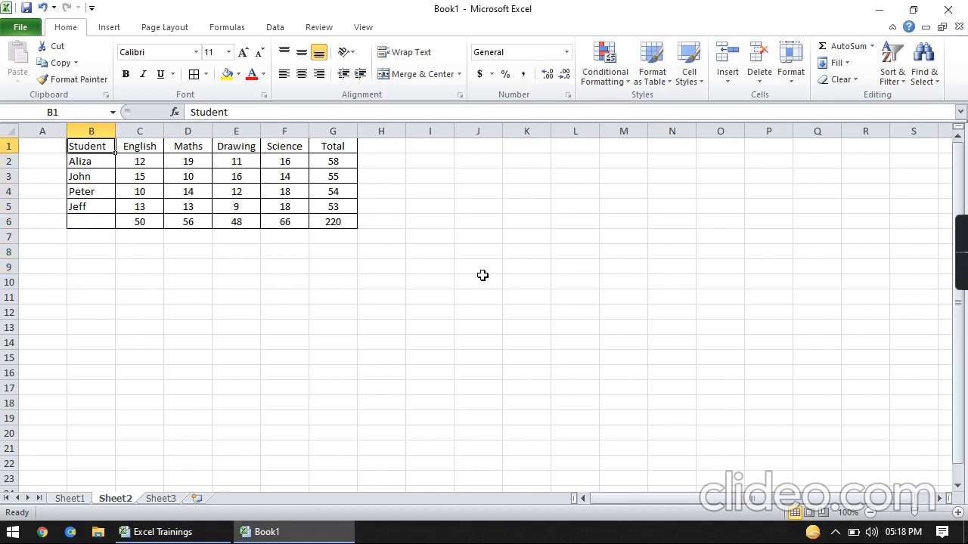
key(shift+Down)
key(shift+Down)
key(shift+Down)
key(shift+Down)
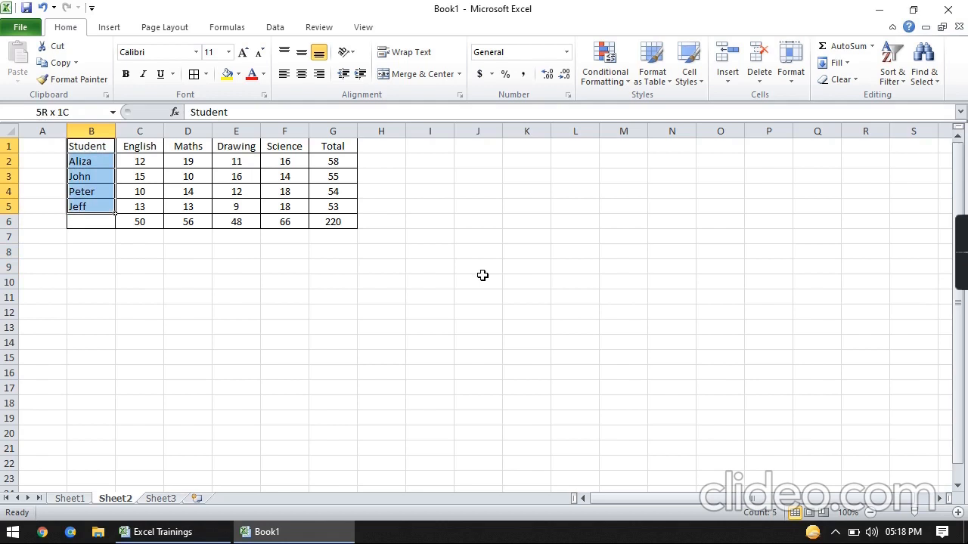
key(shift+Right)
key(shift+Right)
key(shift+Right)
key(shift+Right)
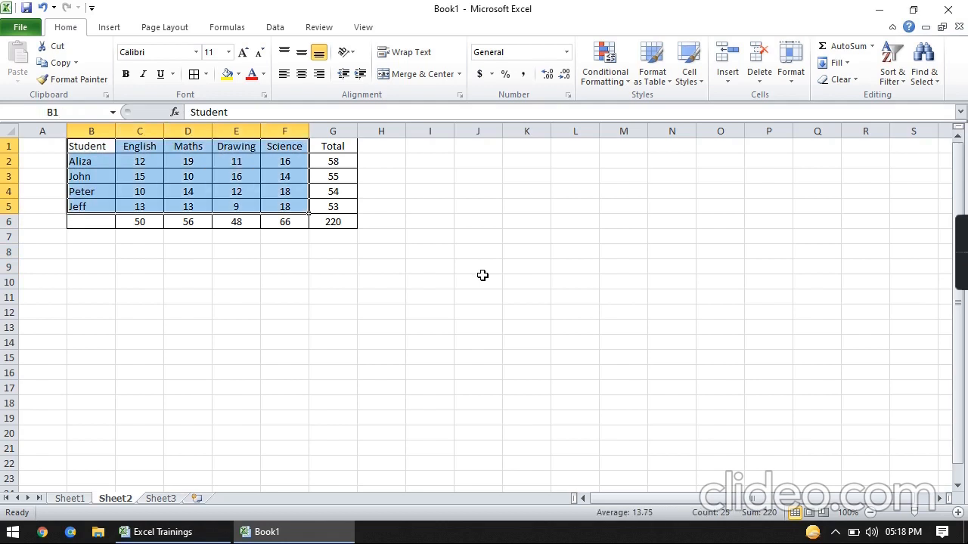
key(ctrl+c)
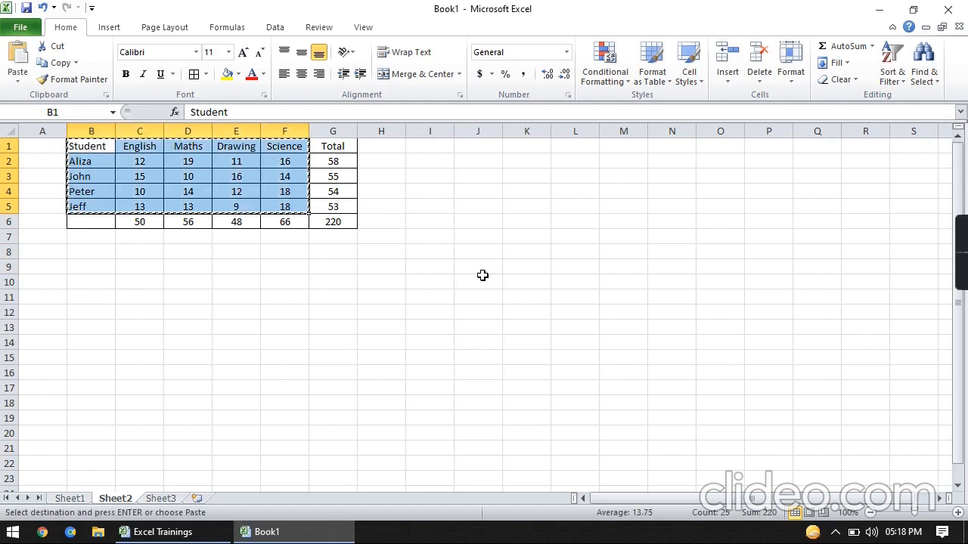
Paste the copied marks table below the original, starting at cell B10
key(Down)
key(Down)
key(Down)
key(Down)
key(Down)
key(Down)
key(Down)
key(Down)
key(Down)
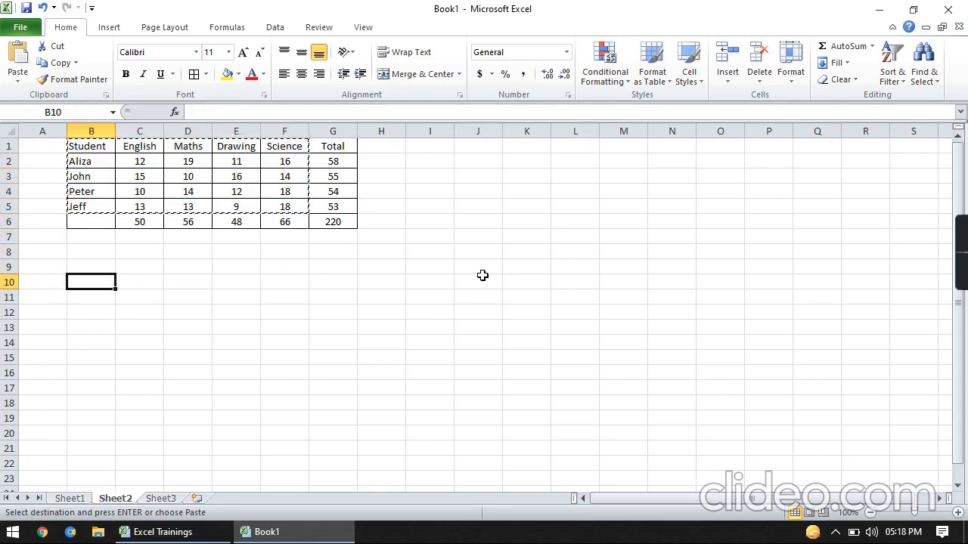
key(ctrl+v)
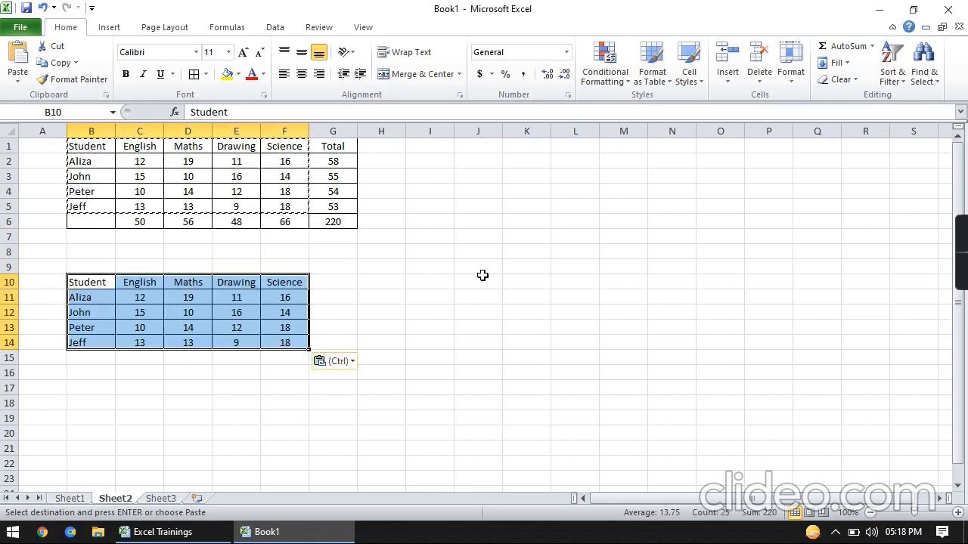
key(Right)
key(Right)
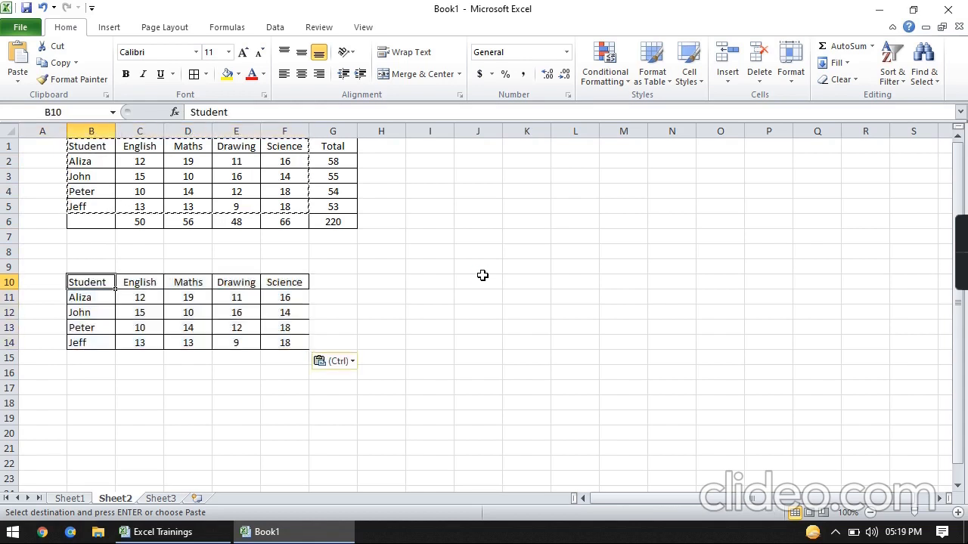
key(Right)
key(Right)
key(Right)
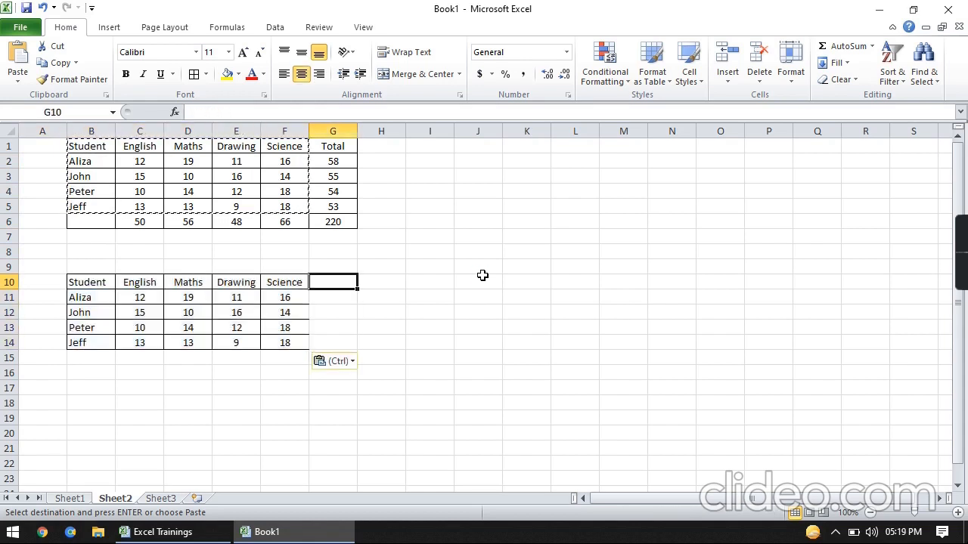
key(Down)
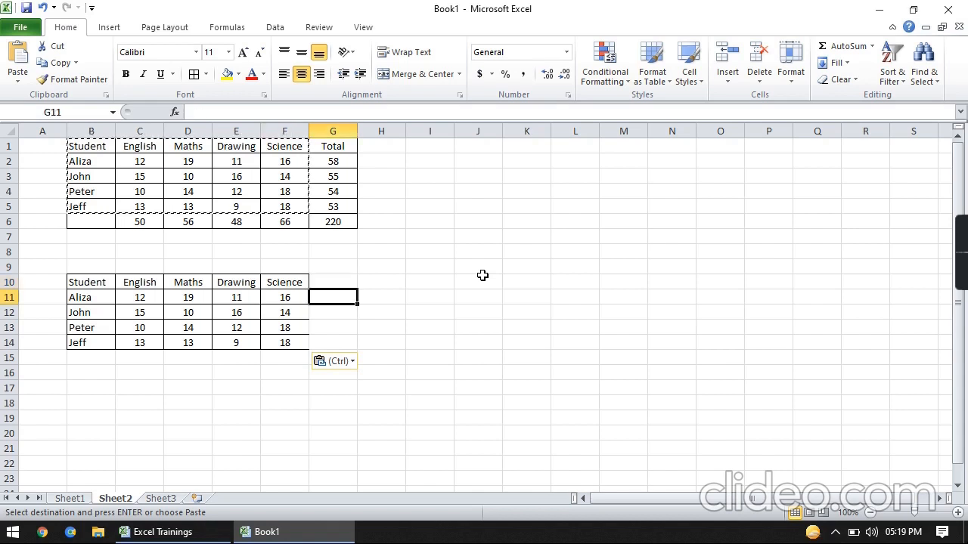
key(Right)
key(Right)
key(Left)
key(Down)
key(Left)
key(Left)
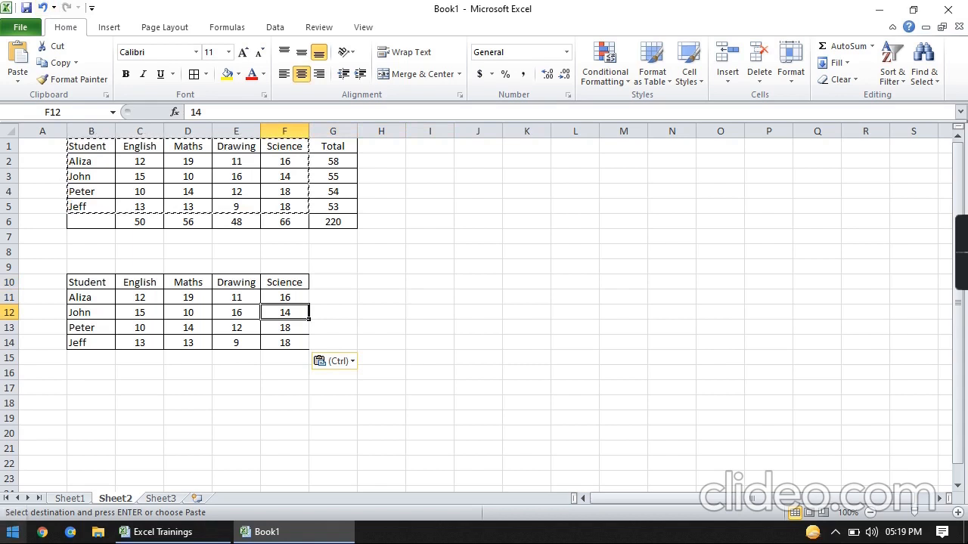
key(Escape)
click(136, 309)
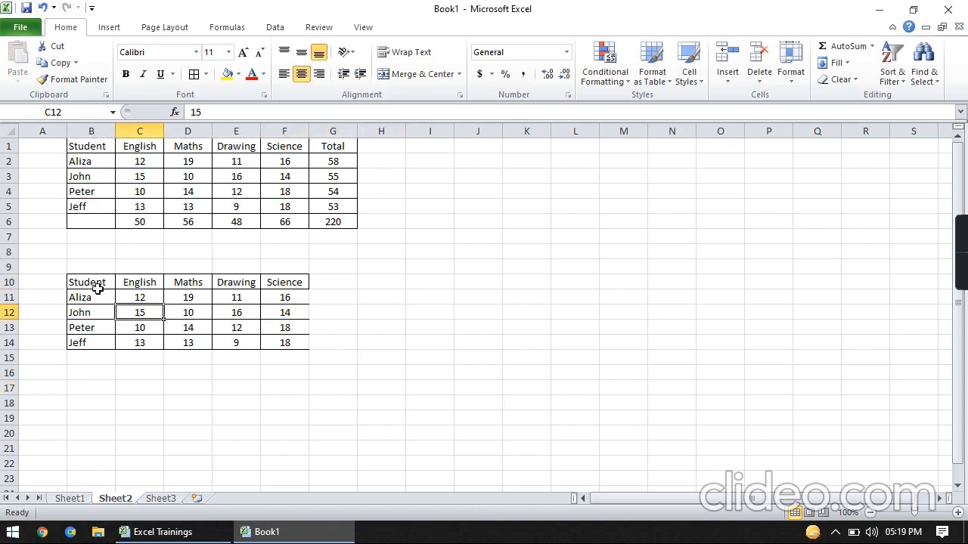
Cut the lower marks table B10:F14 together with its headers
click(95, 284)
key(shift+Down)
key(shift+Down)
key(shift+Down)
key(shift+Down)
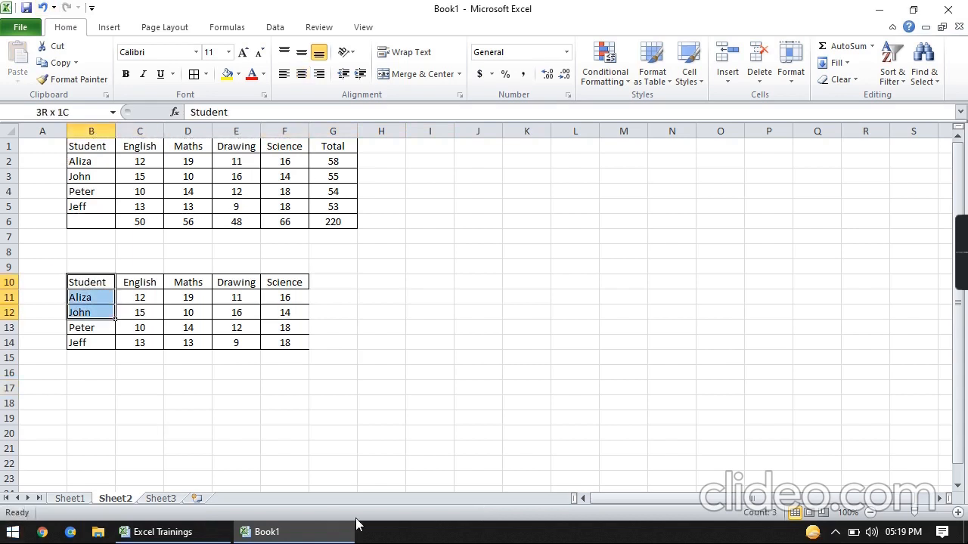
key(shift+Right)
key(shift+Right)
key(shift+Right)
key(shift+Right)
key(shift+Right)
key(shift+Left)
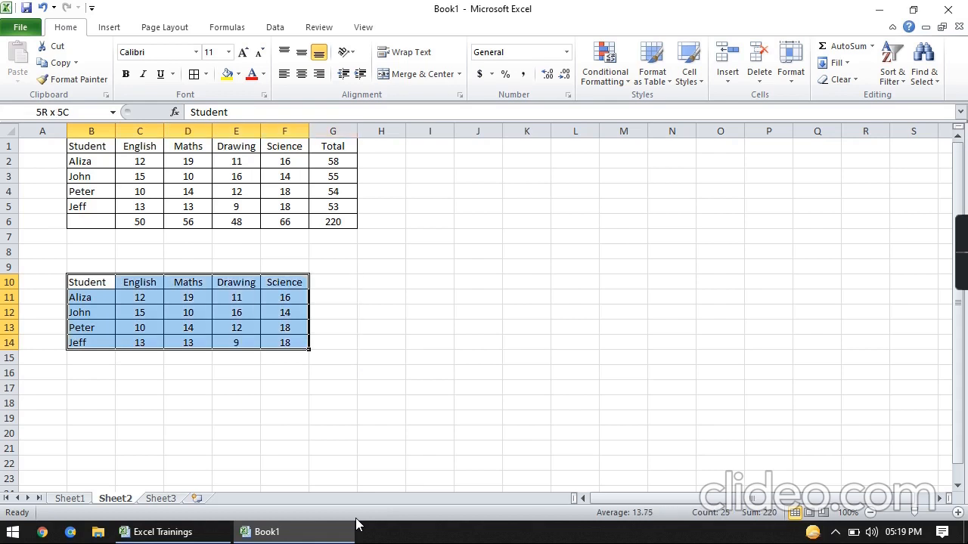
key(ctrl+c)
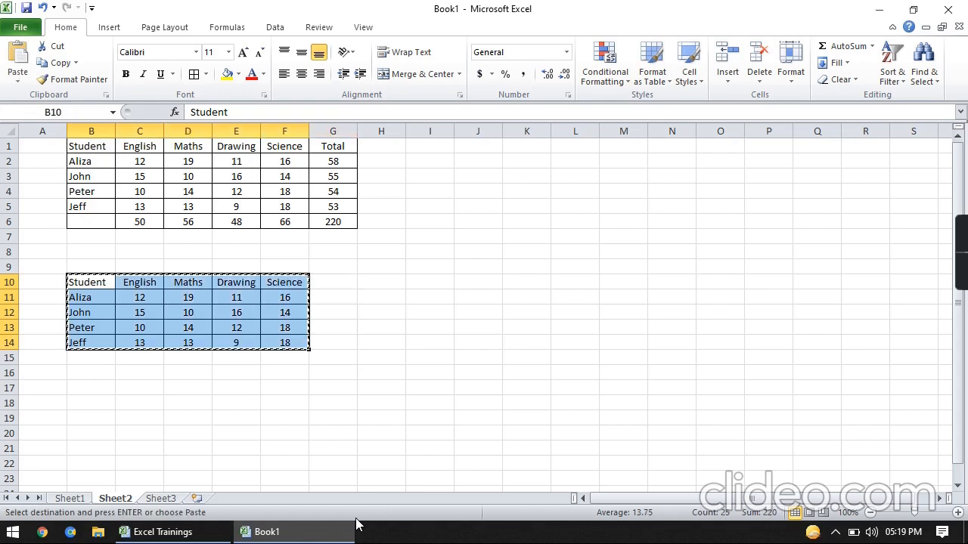
Paste the cut marks table beside the original table, starting at cell I1
key(Up)
key(Up)
key(Up)
key(Up)
key(Up)
key(Up)
key(Up)
key(Up)
key(Up)
key(Right)
key(Right)
key(Right)
key(Right)
key(Right)
key(Right)
key(Right)
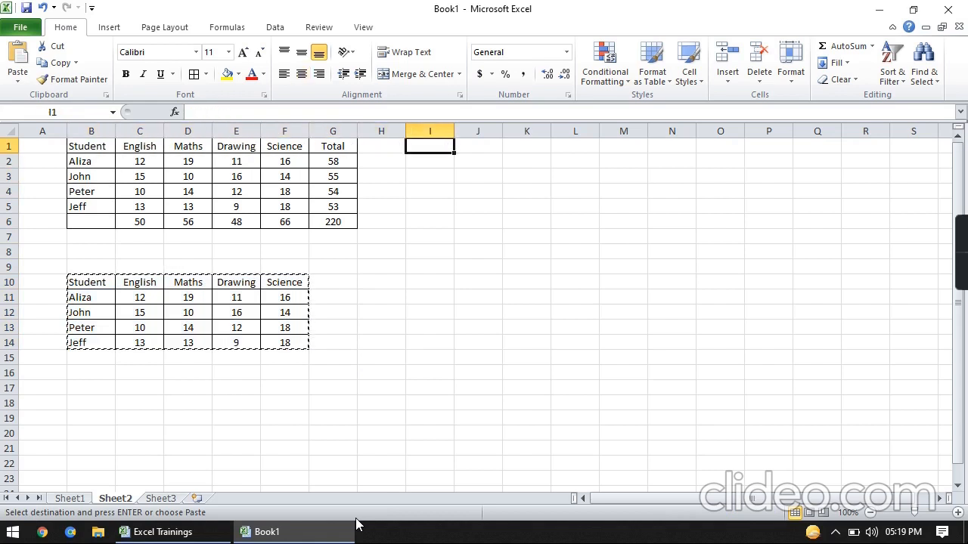
key(ctrl+v)
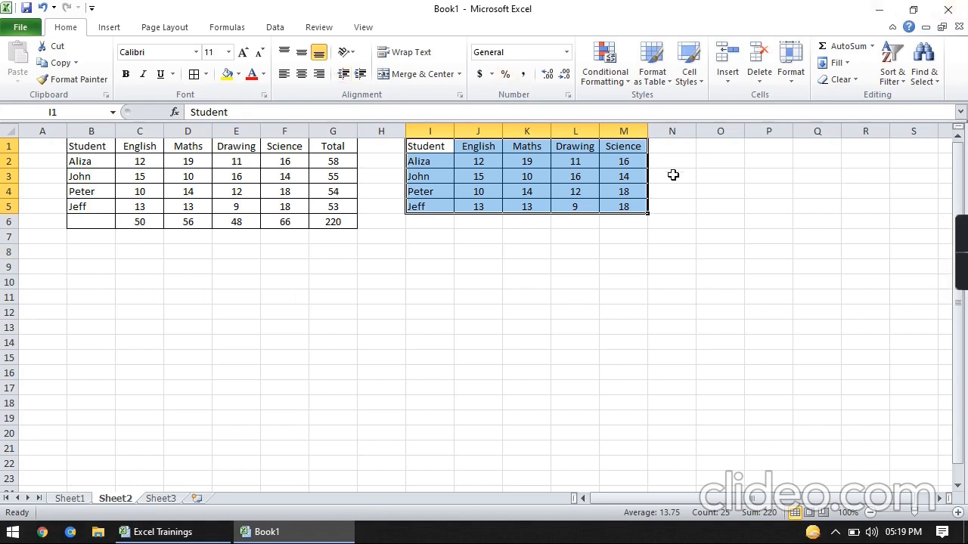
click(513, 181)
click(519, 125)
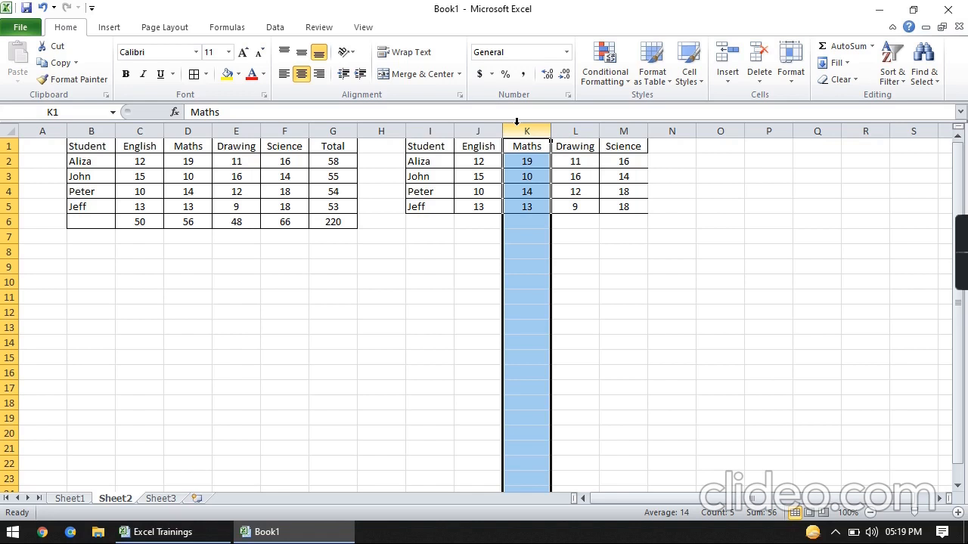
click(425, 251)
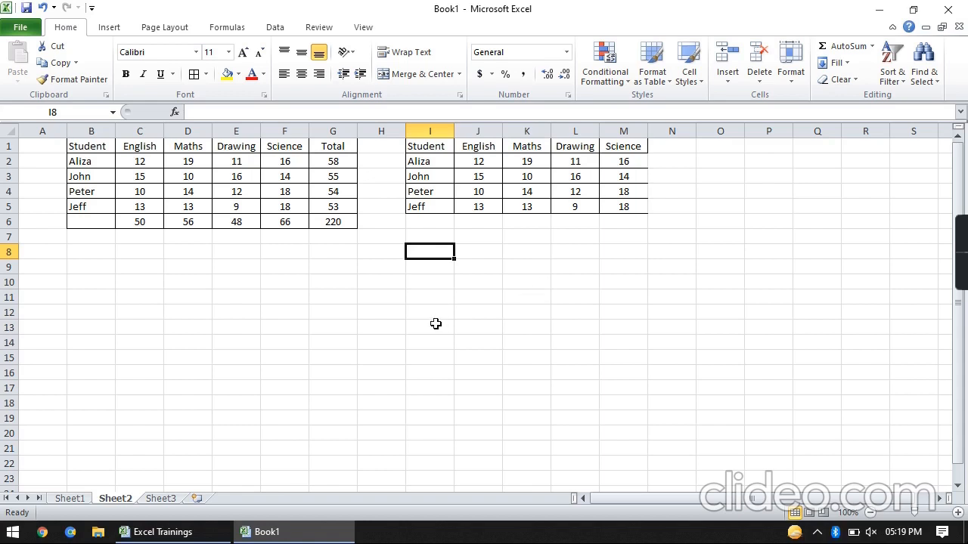
Start a formula in cell N2, beside the first student's marks in the second table
key(Up)
key(Up)
key(Up)
key(Up)
key(Up)
key(Up)
key(Up)
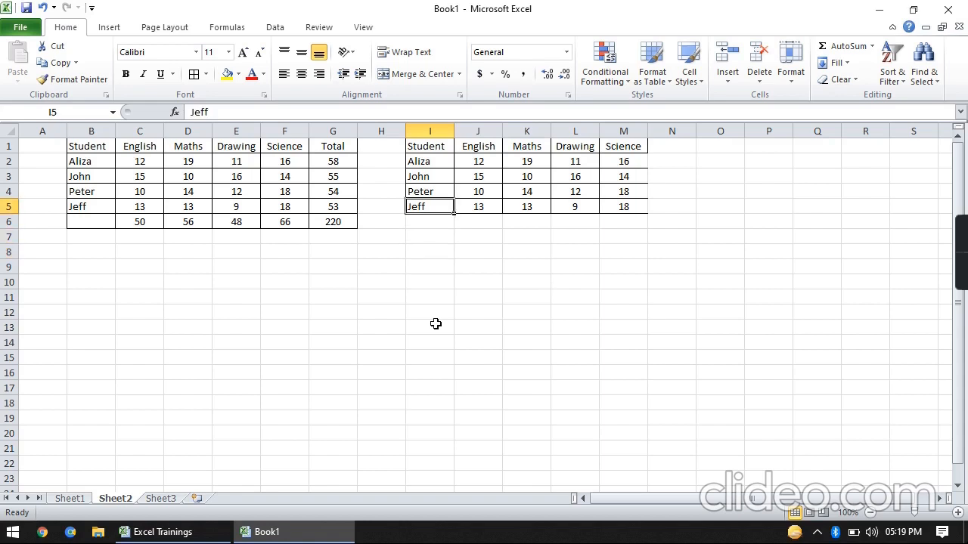
key(Right)
key(Right)
key(Right)
key(Right)
key(Right)
key(Down)
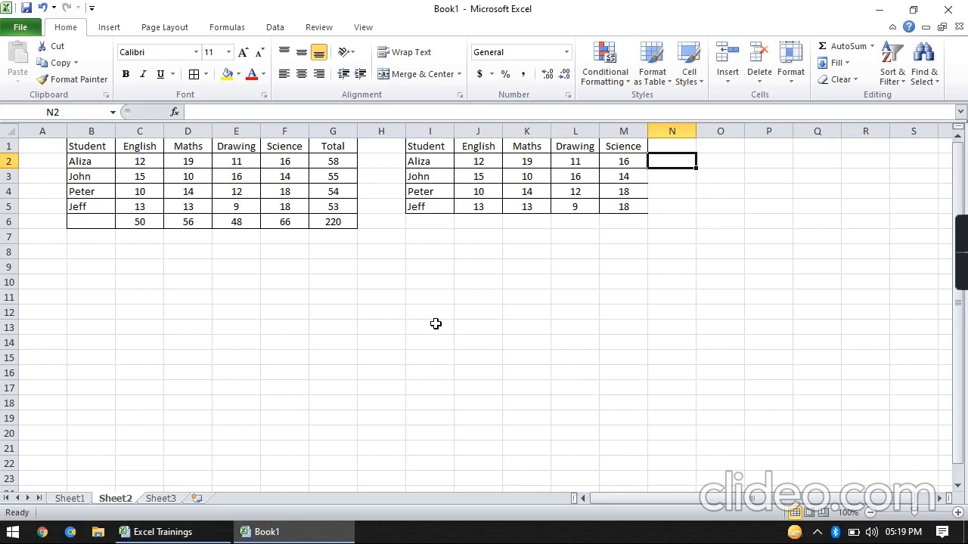
text(=)
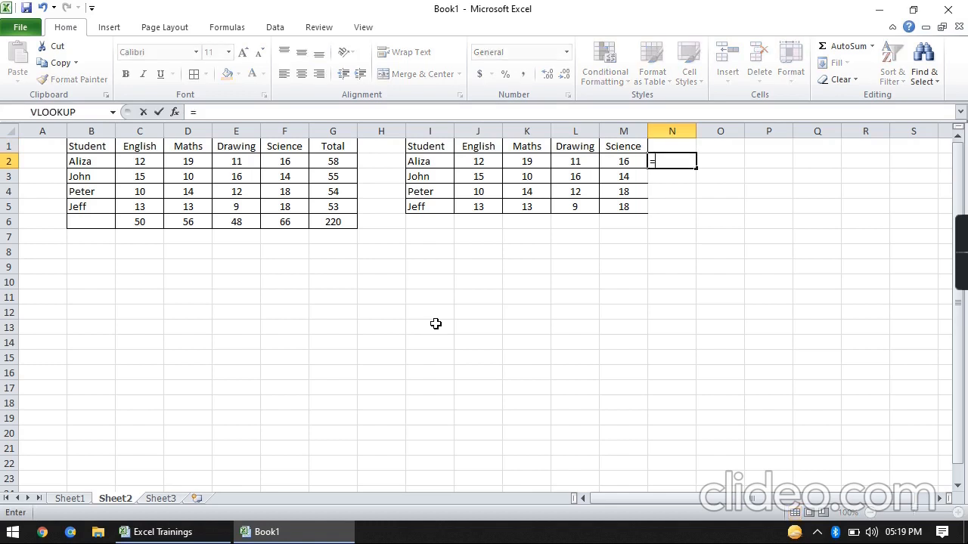